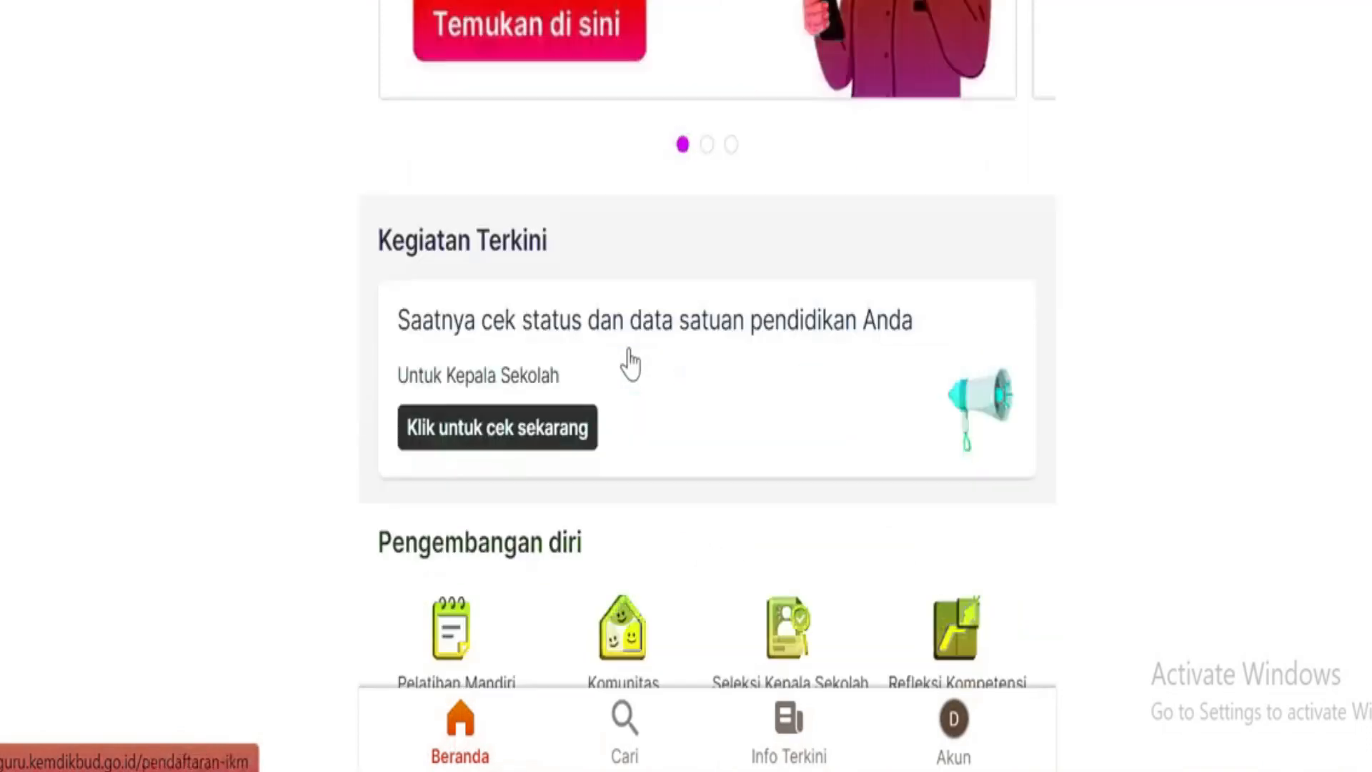
- Open the Pengelolaan Kinerja service from the Pengembangan diri section of the home page
{"action": "scroll", "coordinate": [619, 564], "scroll_direction": "up", "scroll_amount": 8}
{"action": "scroll", "coordinate": [619, 554], "scroll_direction": "down", "scroll_amount": 8}
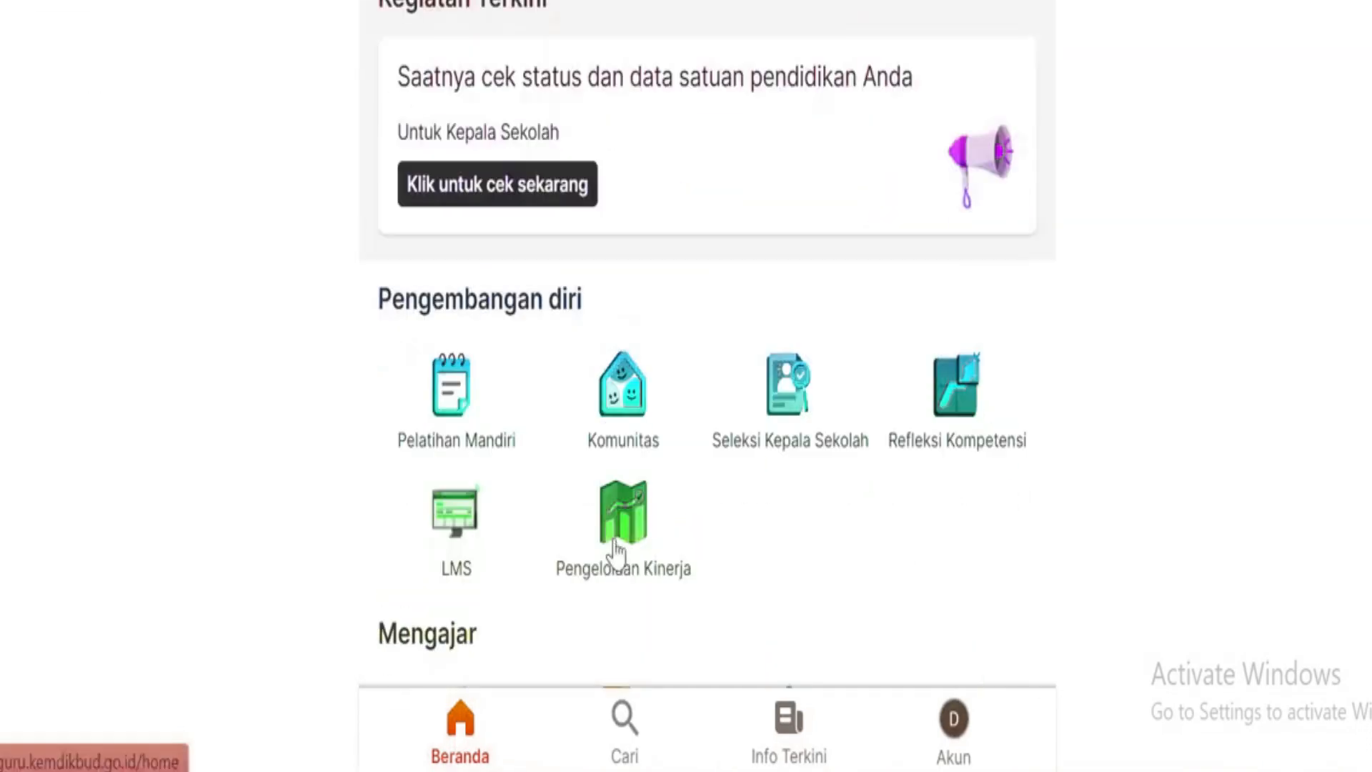
{"action": "left_click", "coordinate": [612, 560]}
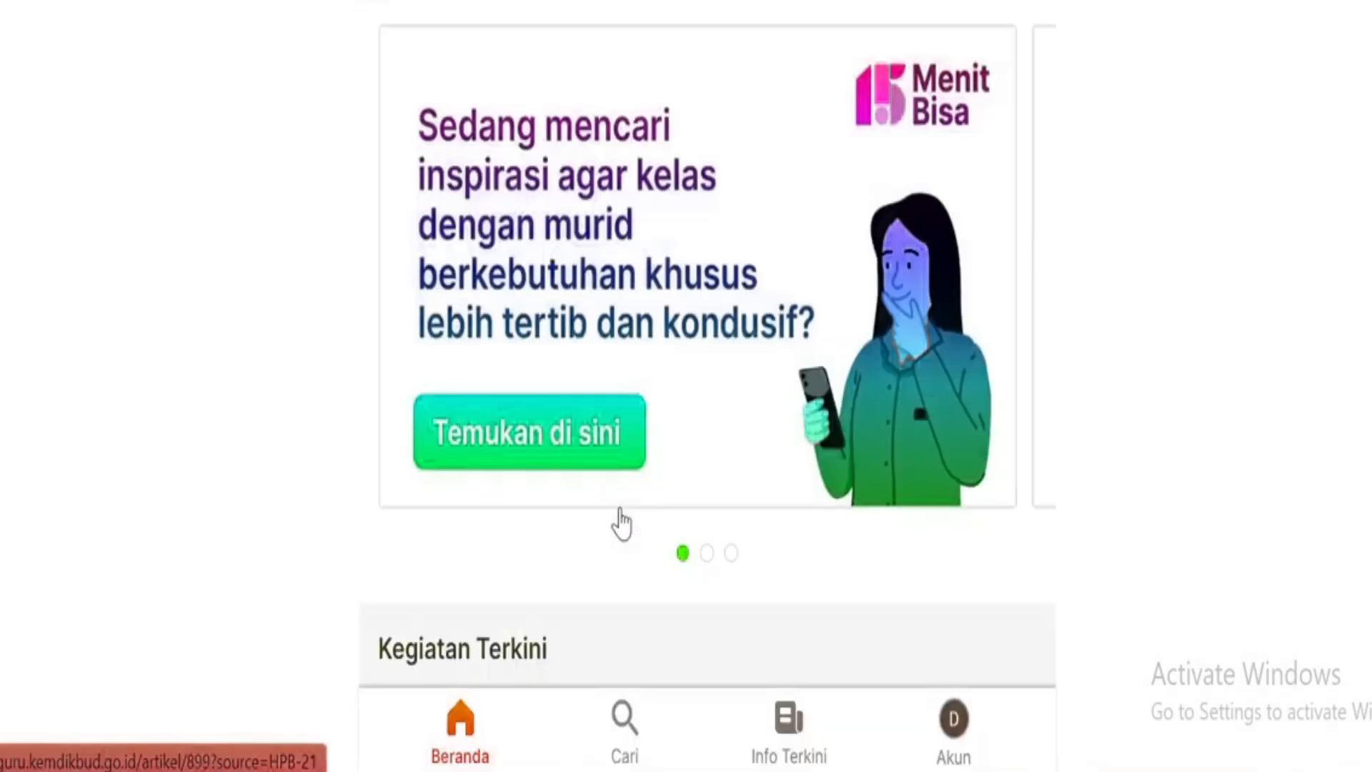
{"action": "scroll", "coordinate": [619, 554], "scroll_direction": "down", "scroll_amount": 8}
{"action": "left_click", "coordinate": [624, 519]}
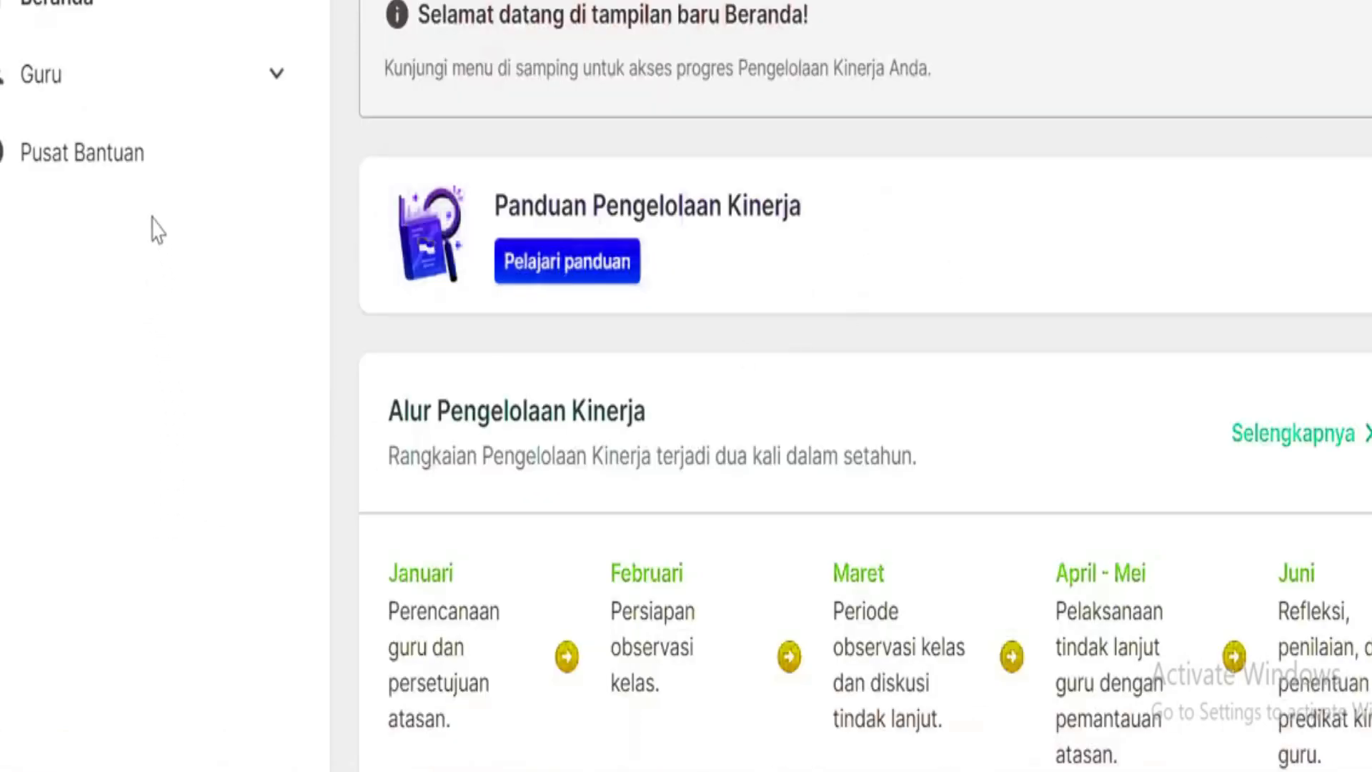
- Open the teacher's Sebagai Pegawai page and look over its Pelaksanaan Kinerja sections
{"action": "left_click", "coordinate": [42, 89]}
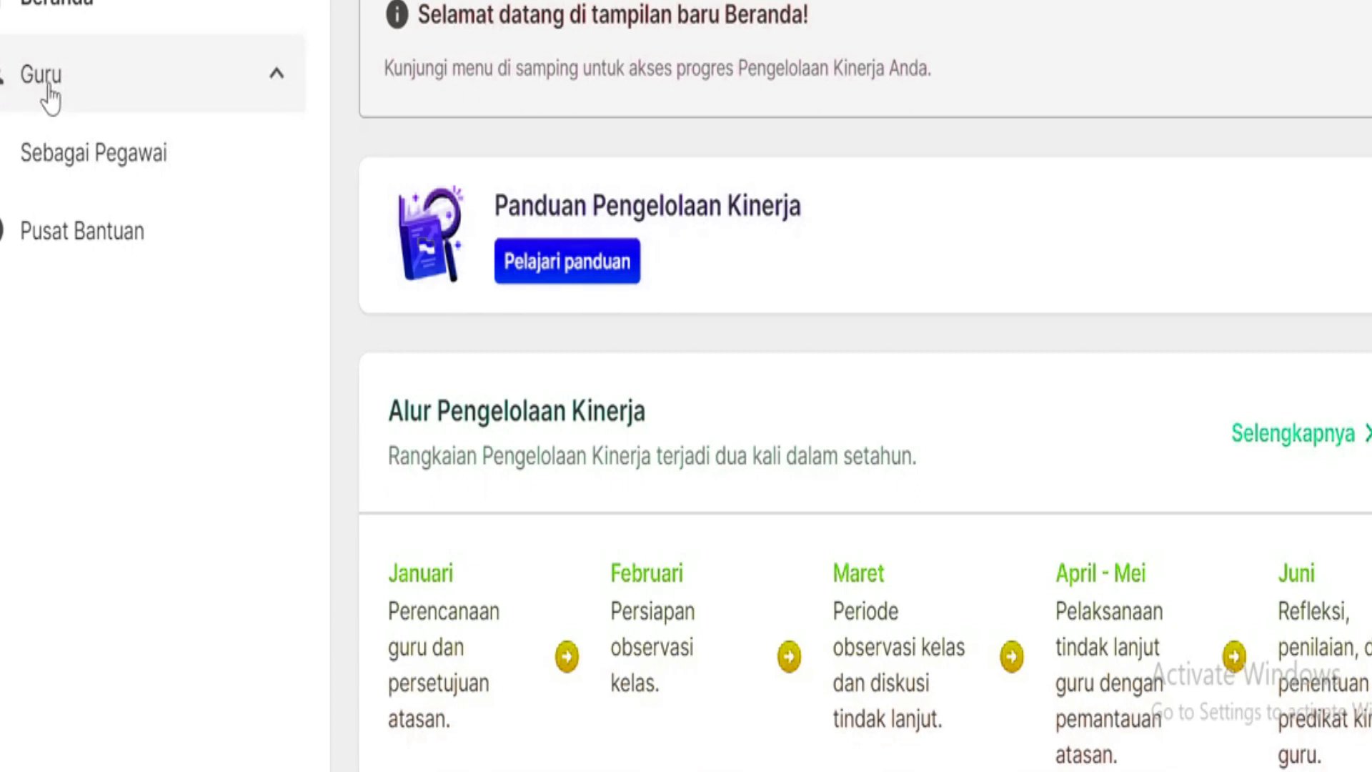
{"action": "left_click", "coordinate": [49, 159]}
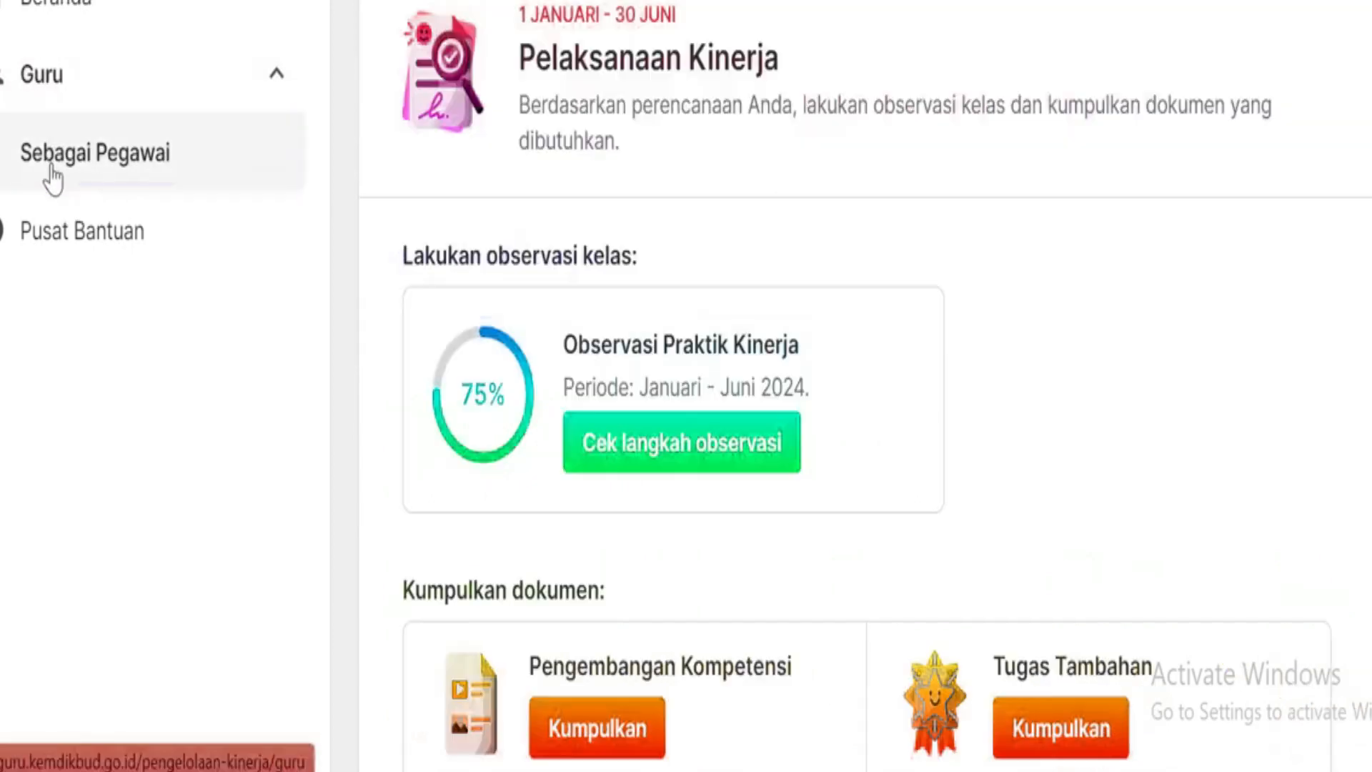
{"action": "scroll", "coordinate": [816, 315], "scroll_direction": "down", "scroll_amount": 2}
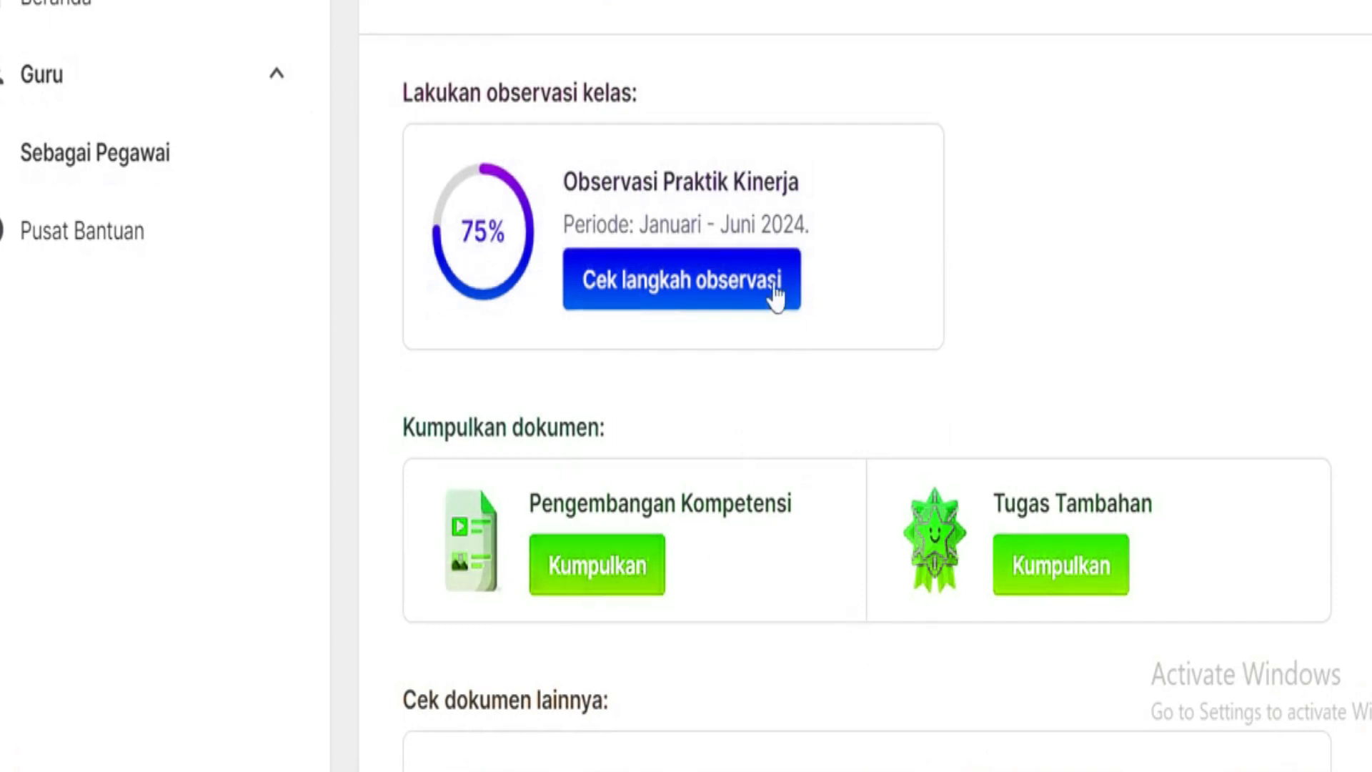
{"action": "scroll", "coordinate": [1102, 522], "scroll_direction": "down", "scroll_amount": 4}
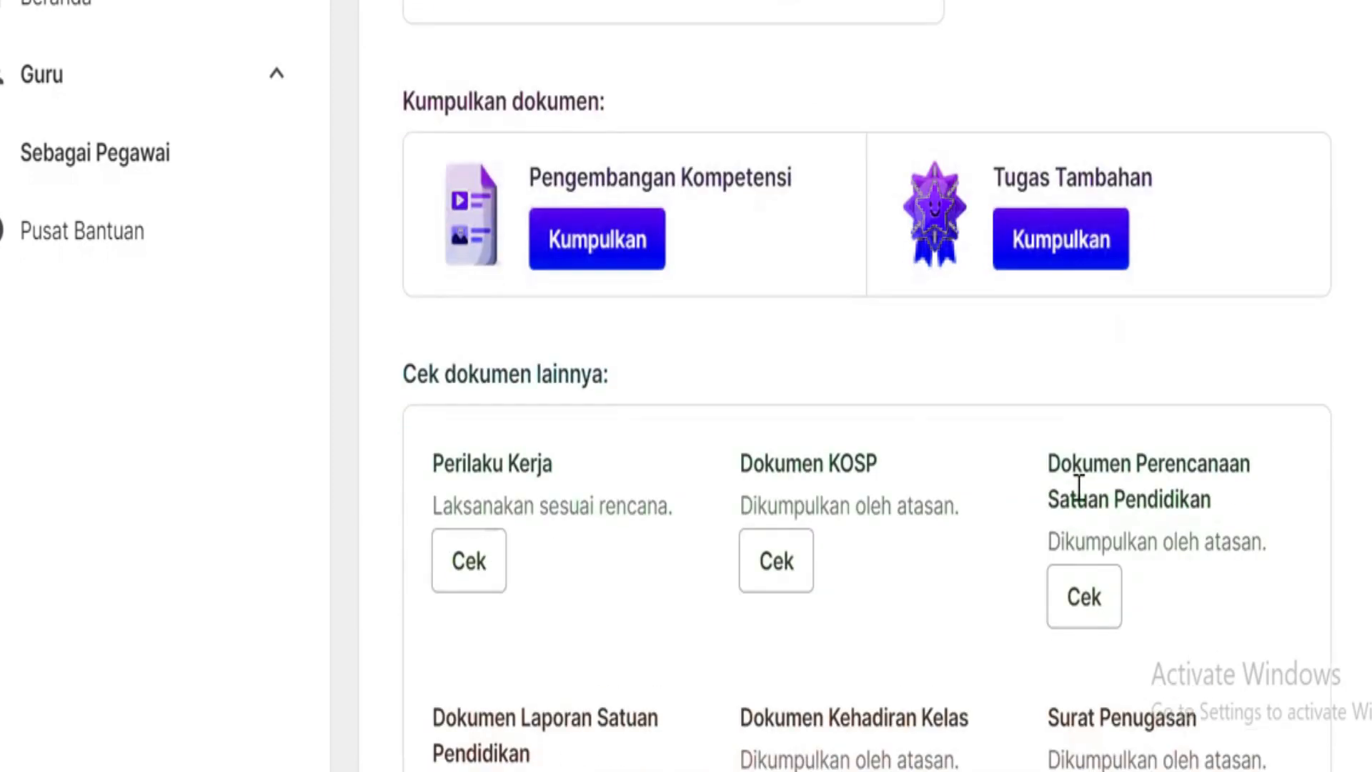
{"action": "scroll", "coordinate": [820, 260], "scroll_direction": "up", "scroll_amount": 6}
{"action": "scroll", "coordinate": [879, 527], "scroll_direction": "down", "scroll_amount": 2}
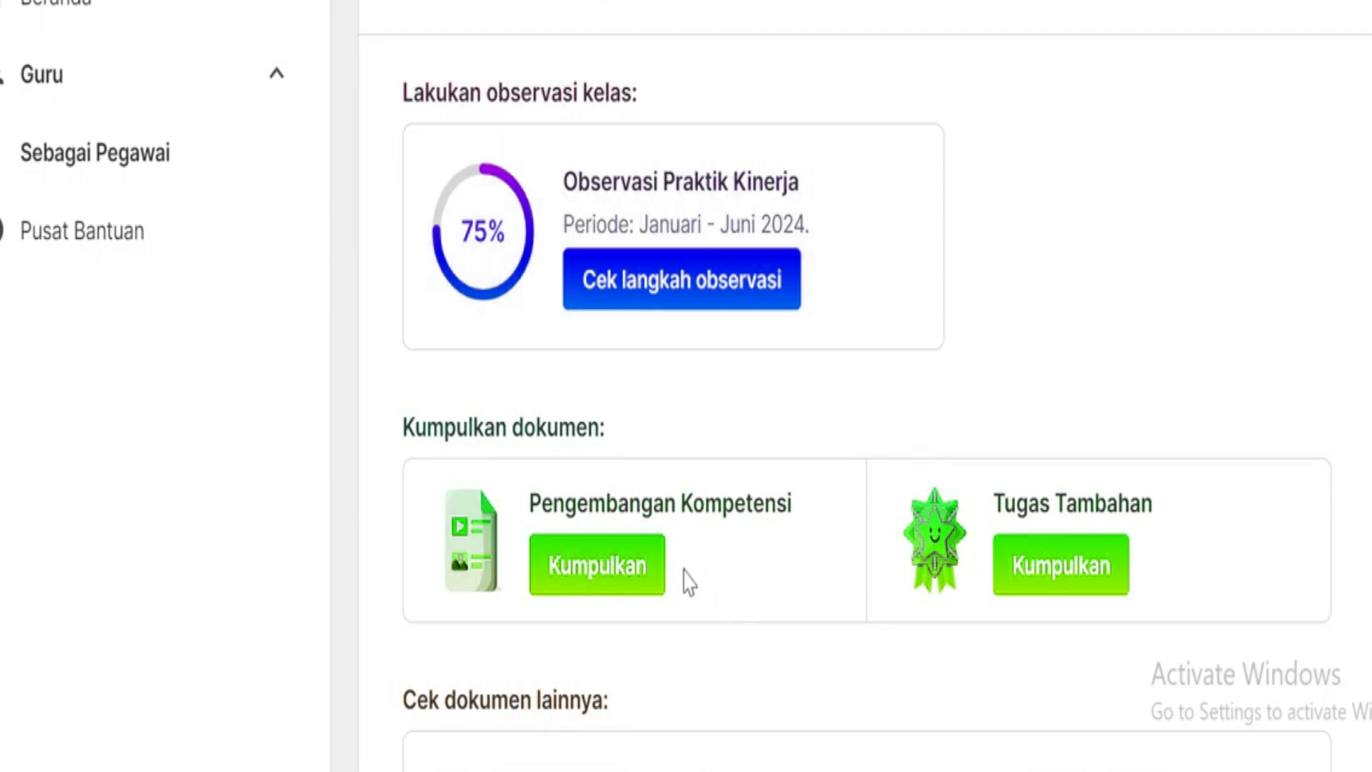
- Review the Pengembangan Kompetensi document collection progress, including each work plan's points and status, and return to the performance overview
{"action": "left_click", "coordinate": [632, 590]}
{"action": "scroll", "coordinate": [714, 465], "scroll_direction": "down", "scroll_amount": 3}
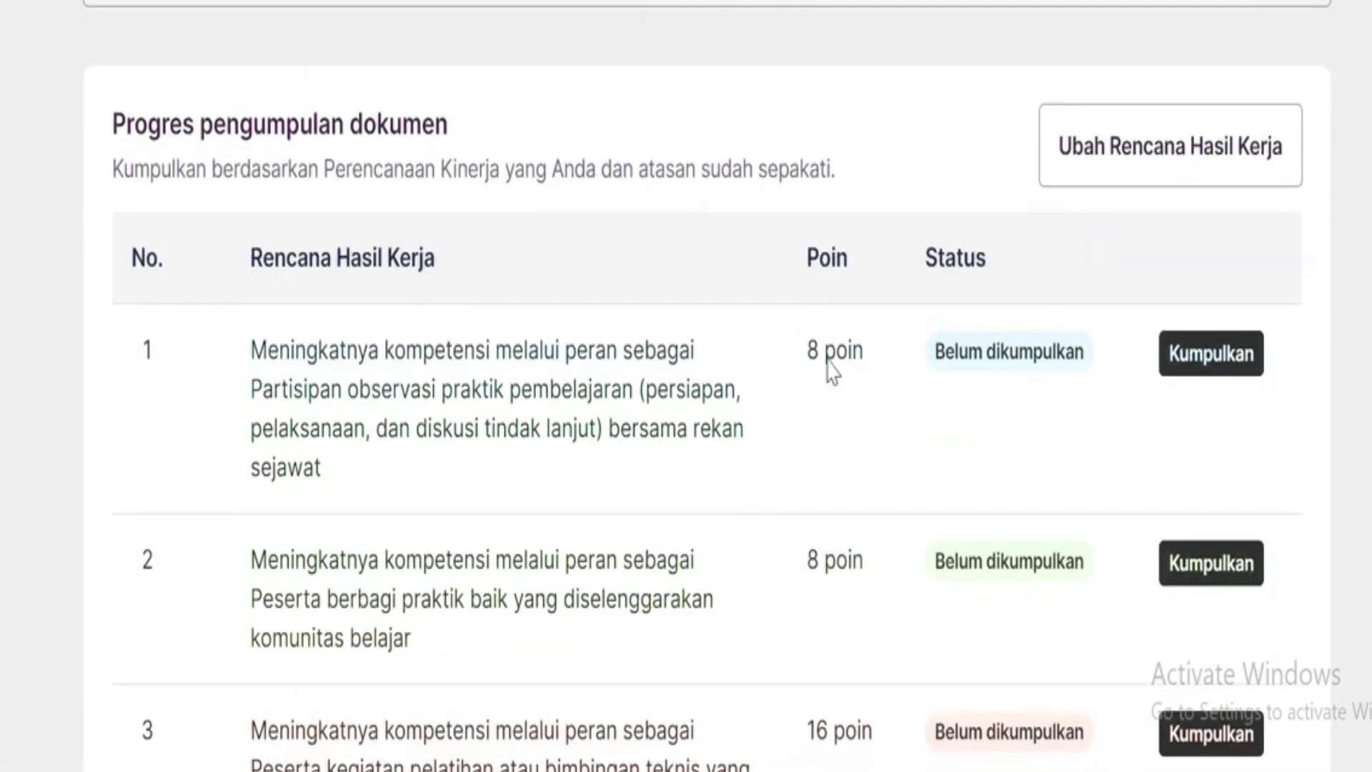
{"action": "scroll", "coordinate": [951, 350], "scroll_direction": "down", "scroll_amount": 5}
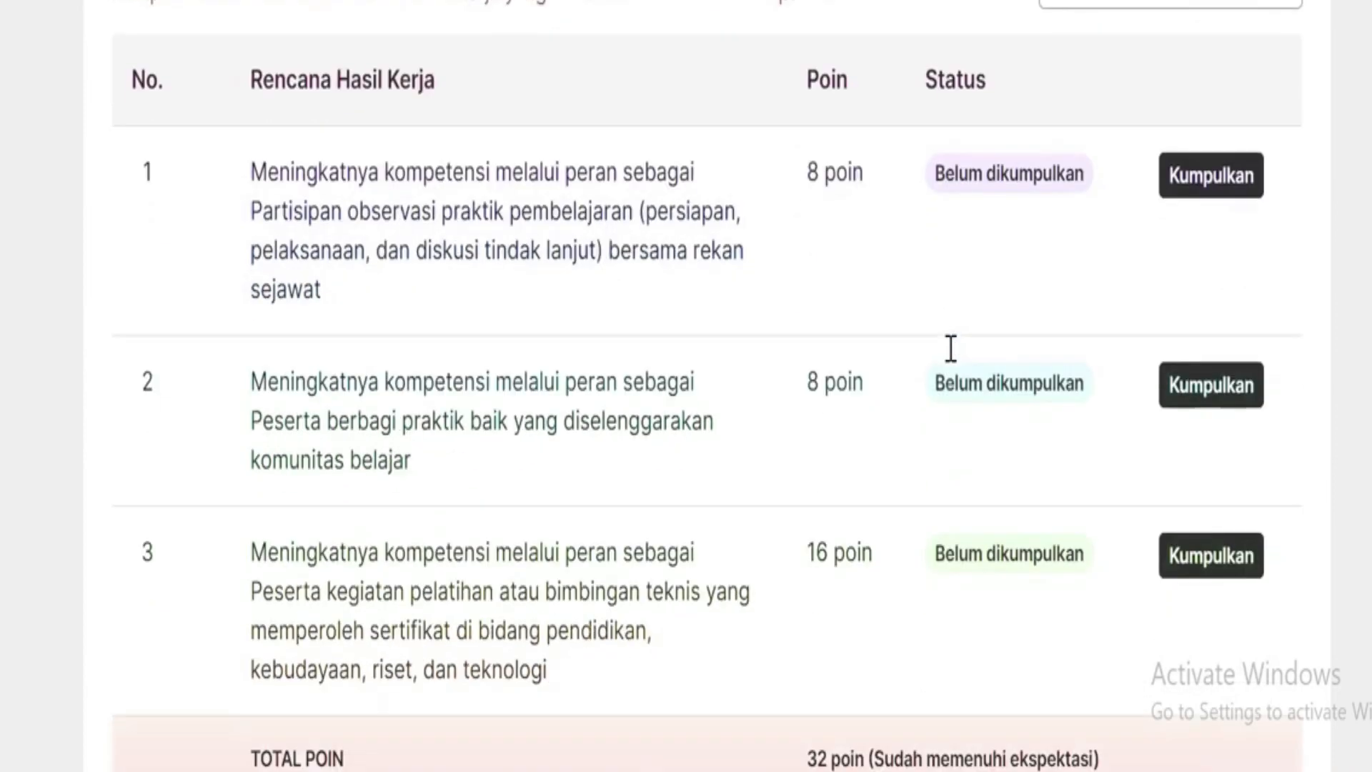
{"action": "scroll", "coordinate": [938, 397], "scroll_direction": "up", "scroll_amount": 7}
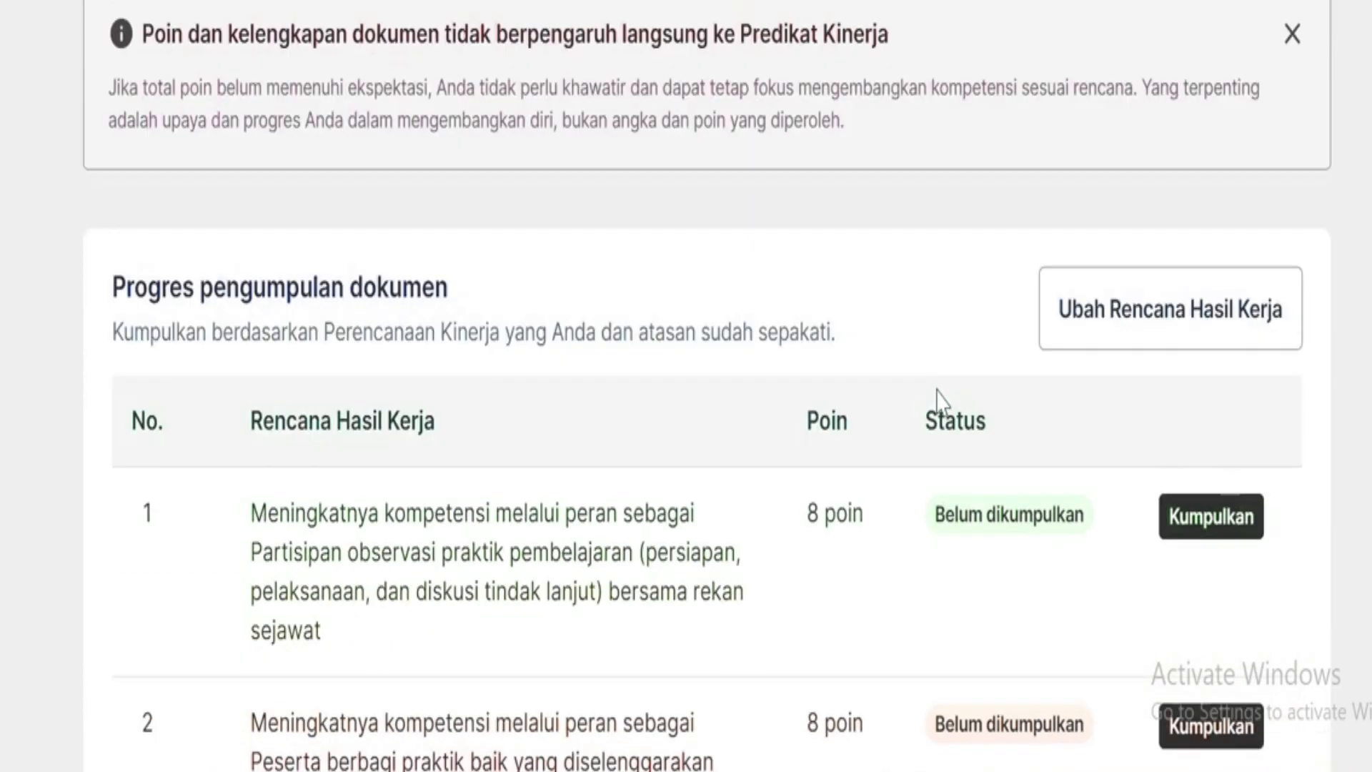
{"action": "scroll", "coordinate": [938, 397], "scroll_direction": "down", "scroll_amount": 2}
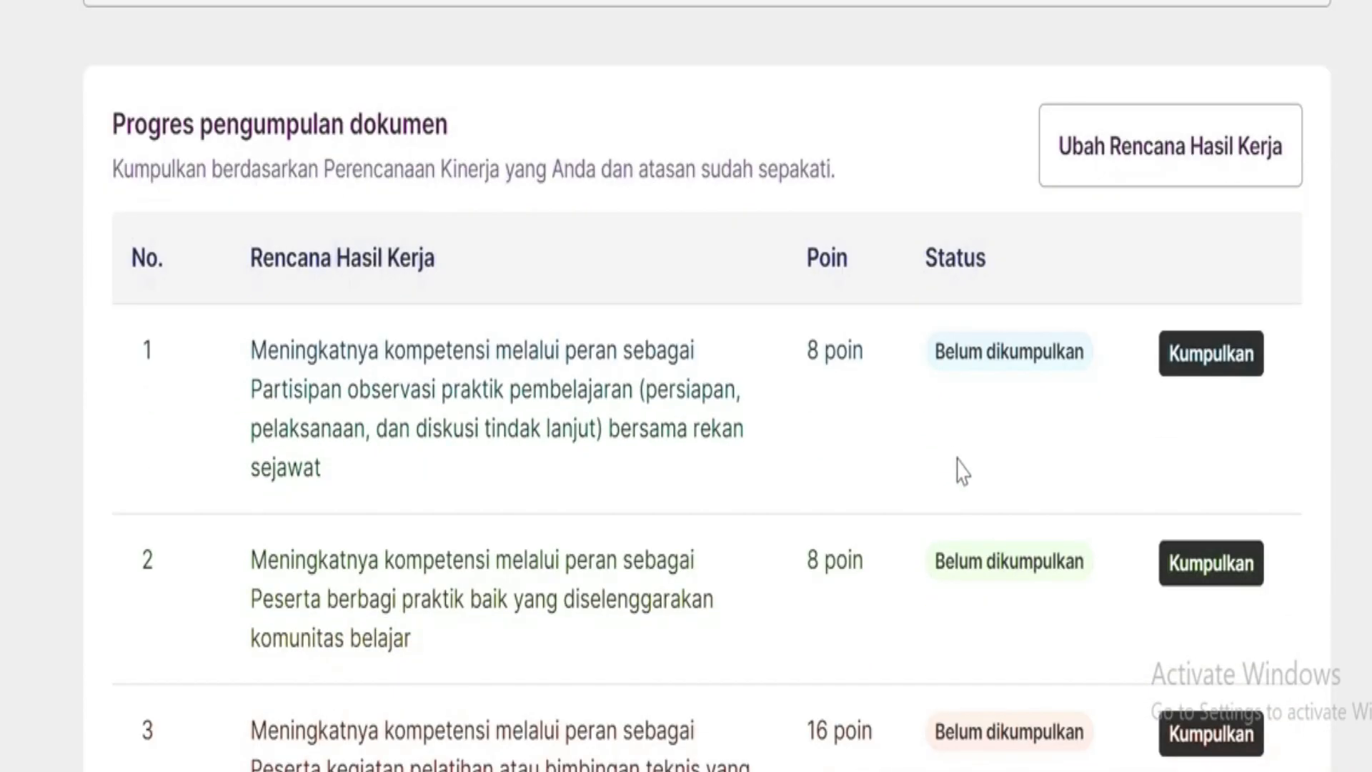
{"action": "scroll", "coordinate": [963, 468], "scroll_direction": "down", "scroll_amount": 4}
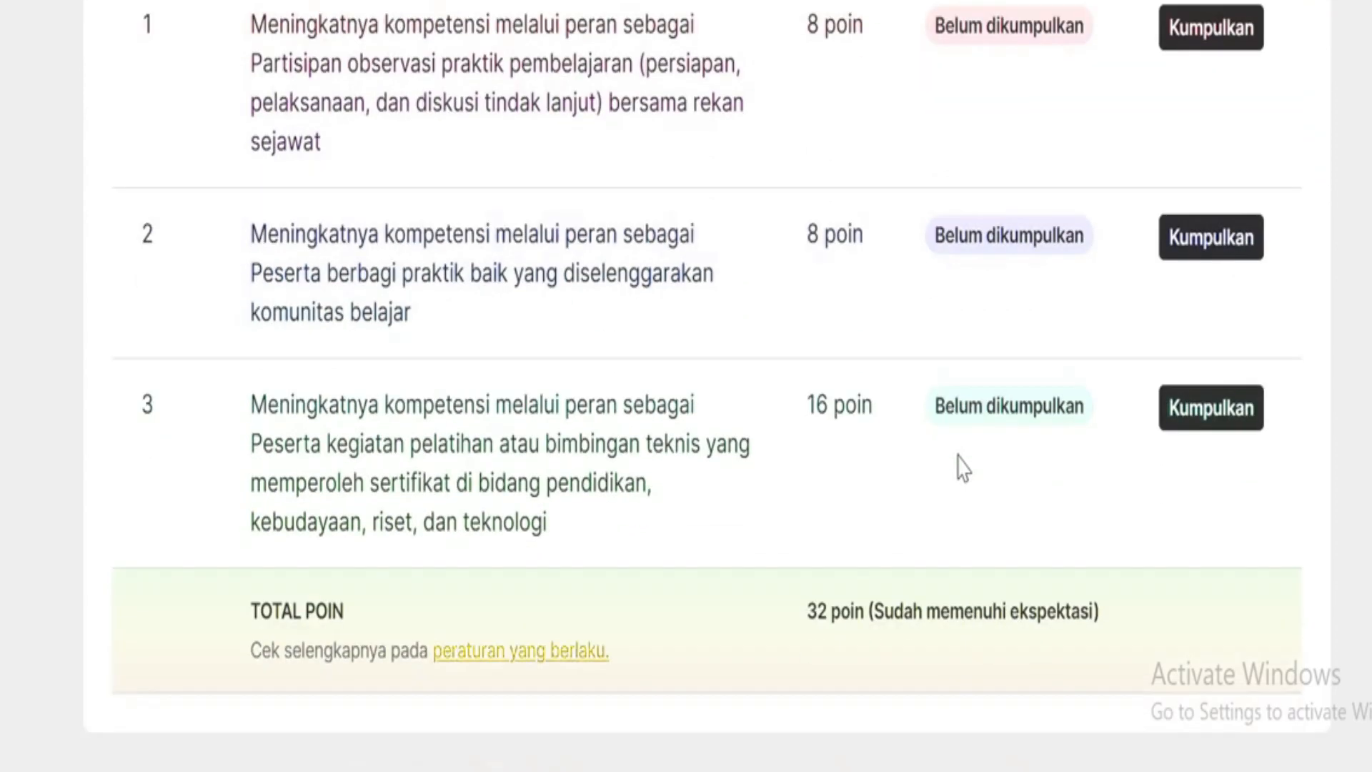
{"action": "scroll", "coordinate": [963, 468], "scroll_direction": "up", "scroll_amount": 4}
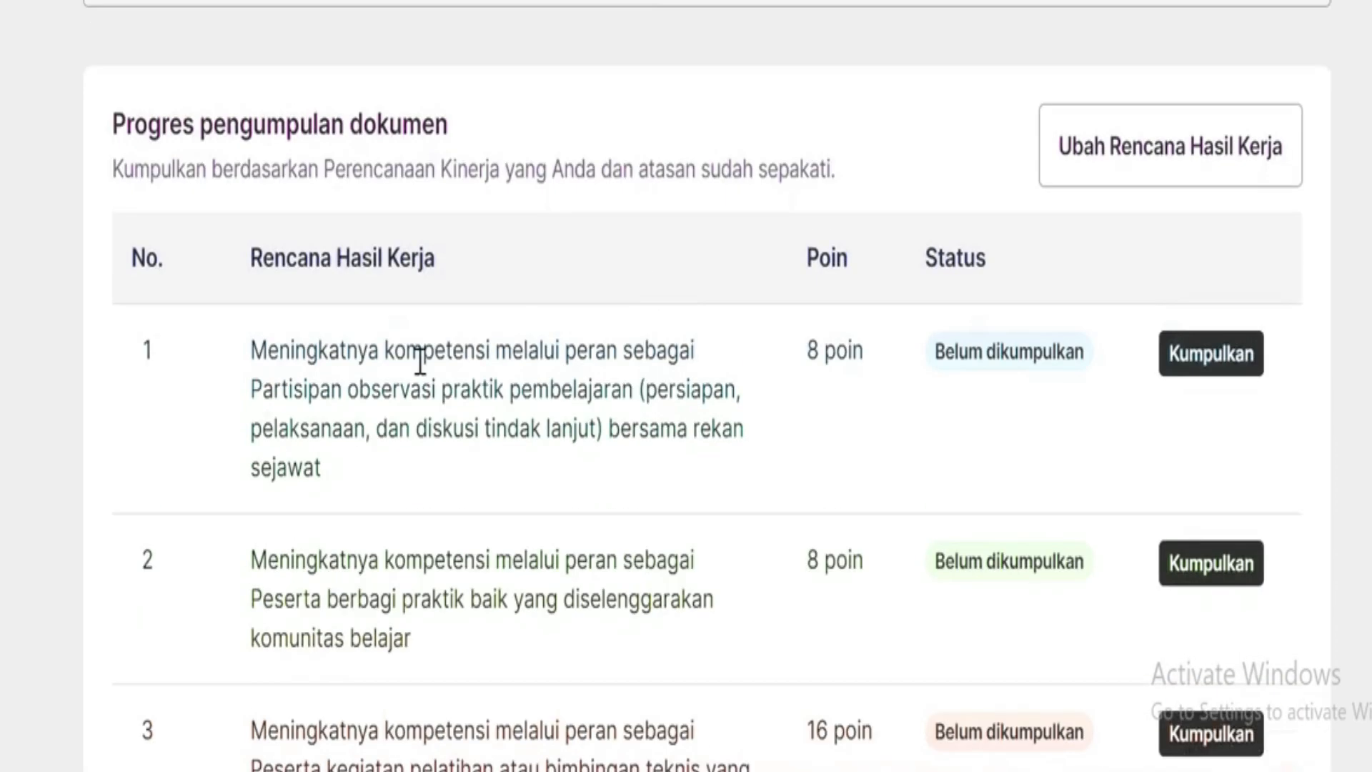
{"action": "scroll", "coordinate": [1057, 367], "scroll_direction": "down", "scroll_amount": 2}
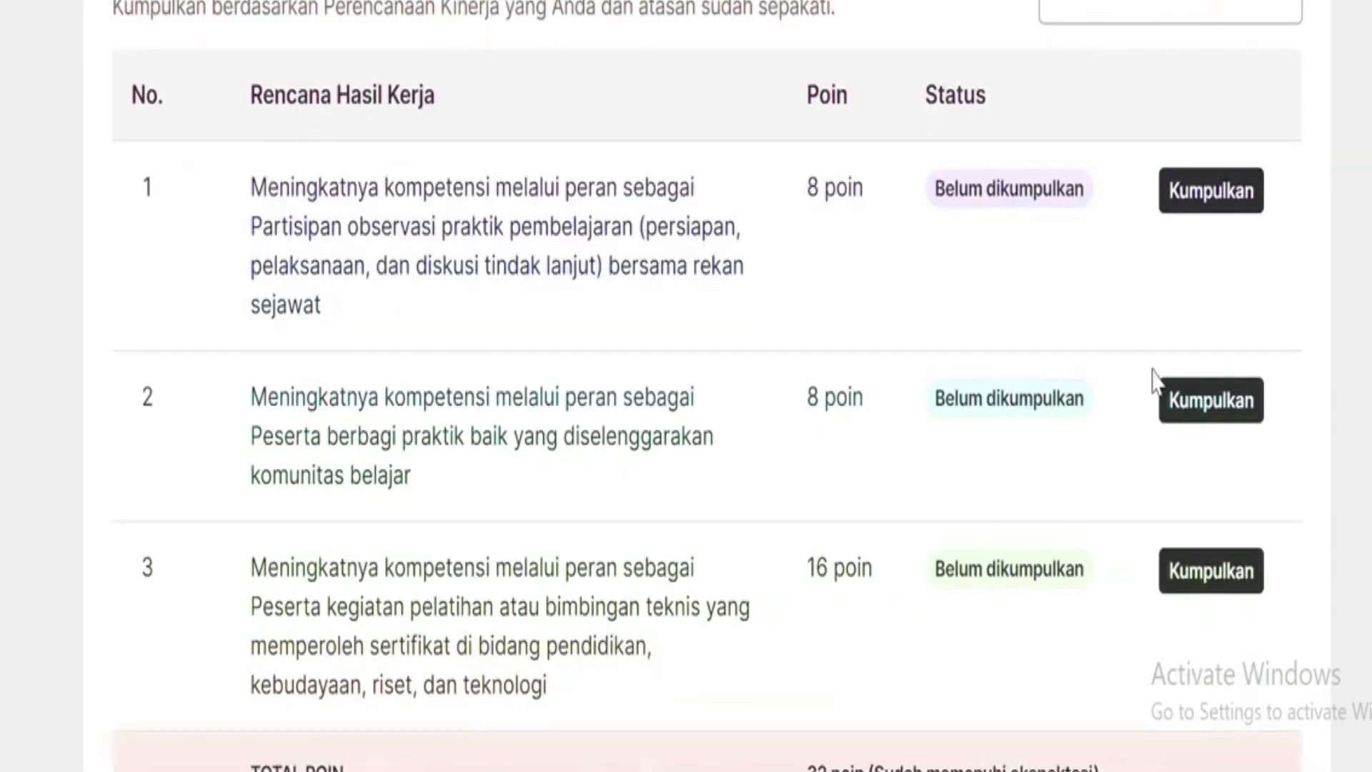
{"action": "scroll", "coordinate": [802, 353], "scroll_direction": "up", "scroll_amount": 4}
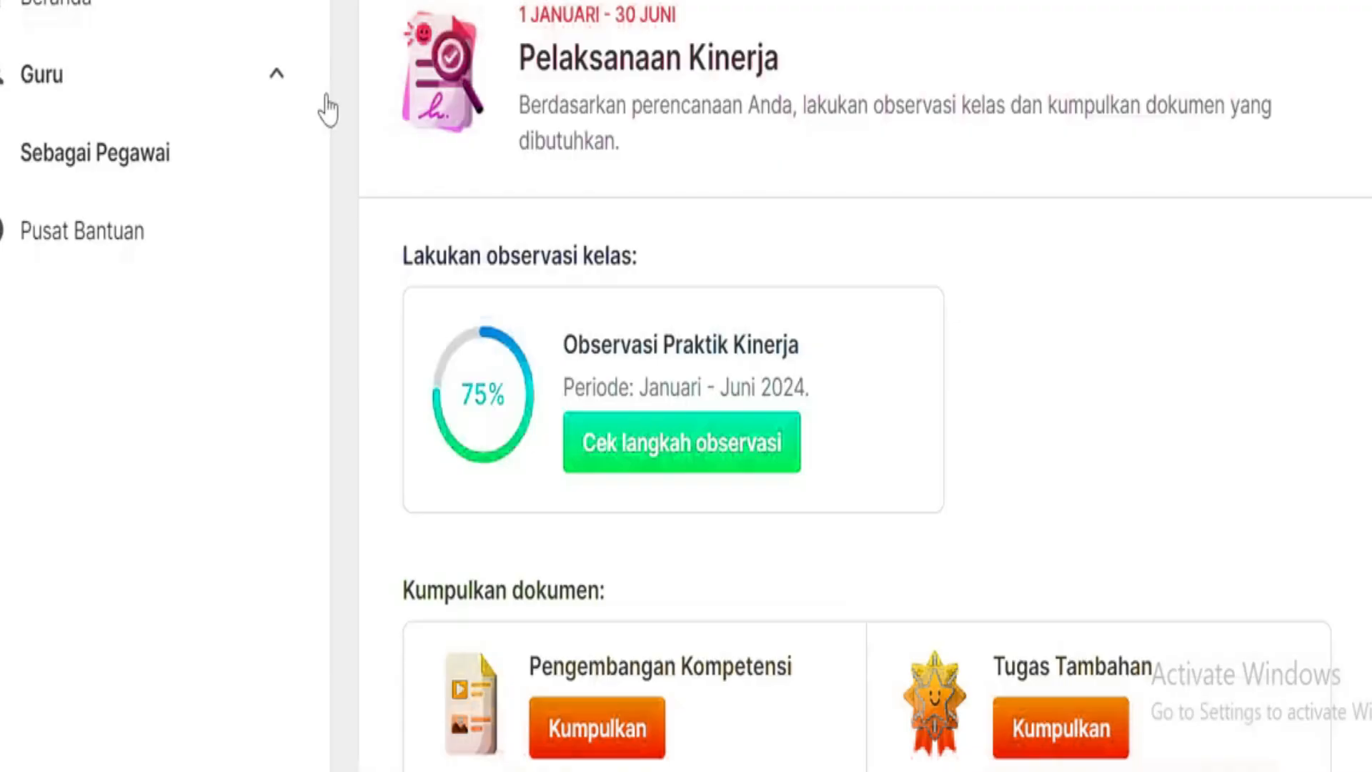
- View the Tugas Tambahan submission form for the Pembina Ekstrakurikuler work plan, and return to the performance overview
{"action": "scroll", "coordinate": [768, 401], "scroll_direction": "down", "scroll_amount": 2}
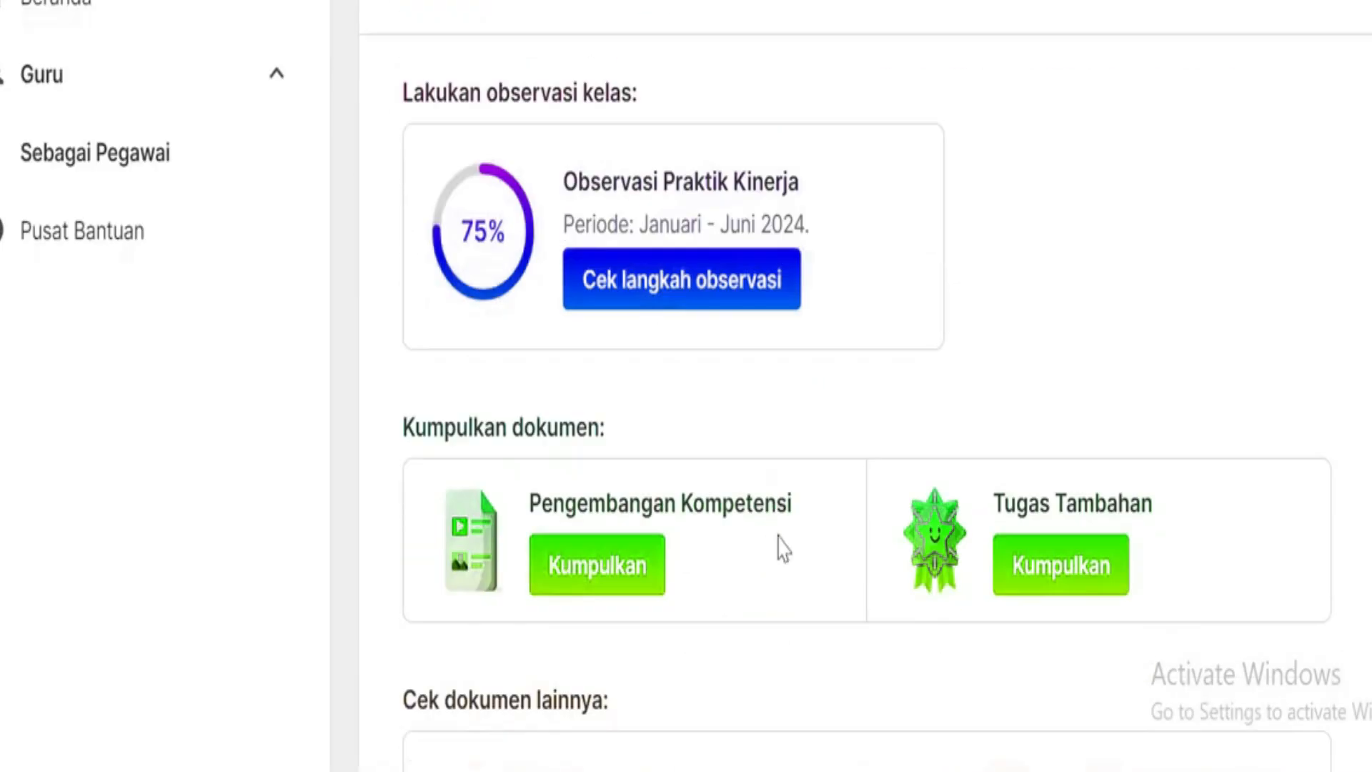
{"action": "left_click", "coordinate": [1064, 570]}
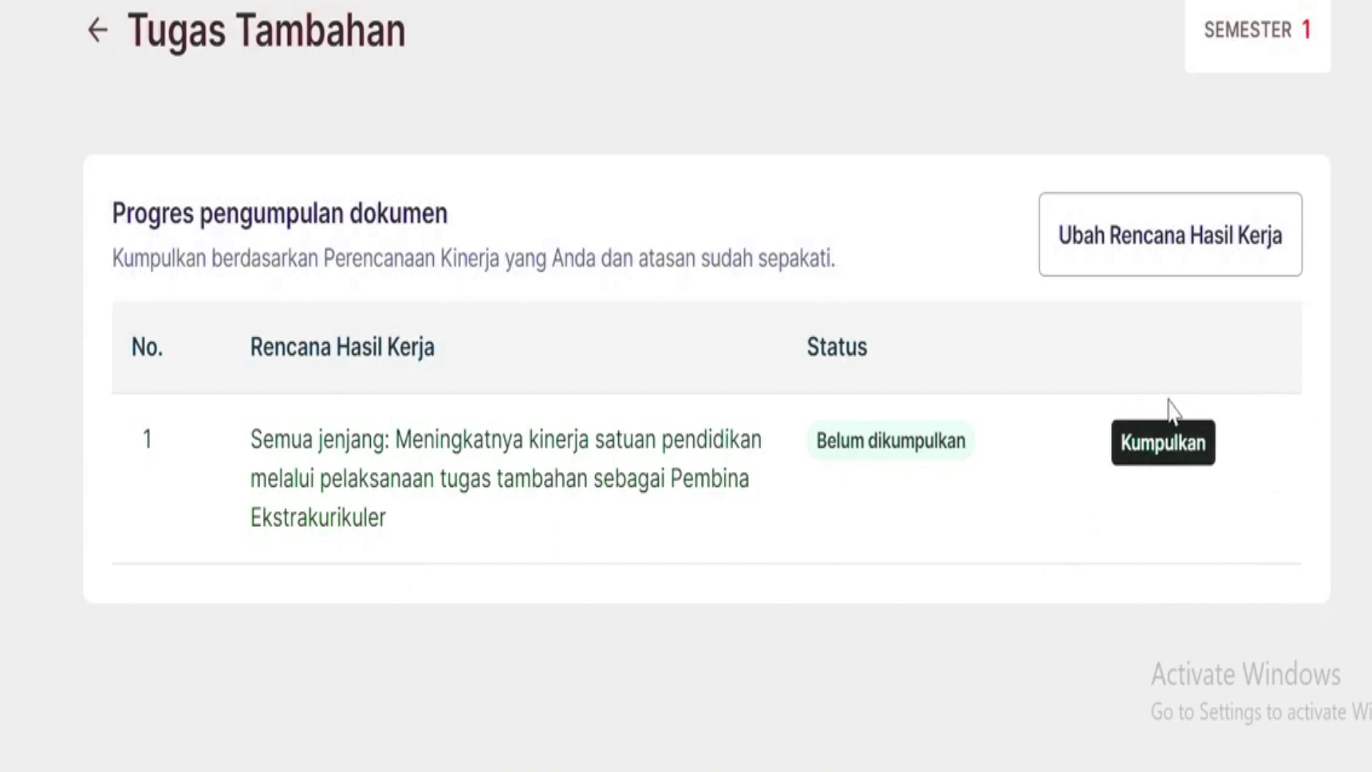
{"action": "left_click", "coordinate": [1165, 466]}
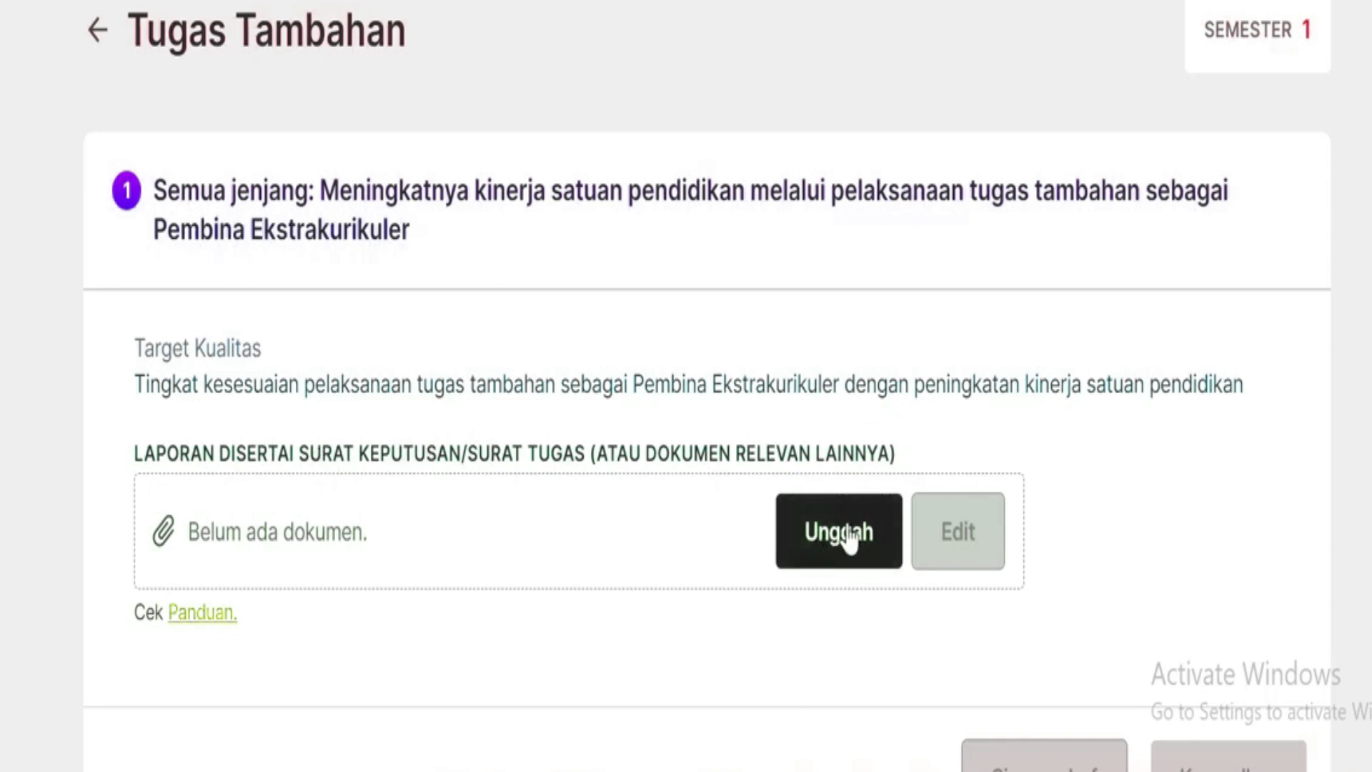
{"action": "left_click", "coordinate": [99, 36]}
{"action": "left_click", "coordinate": [99, 36]}
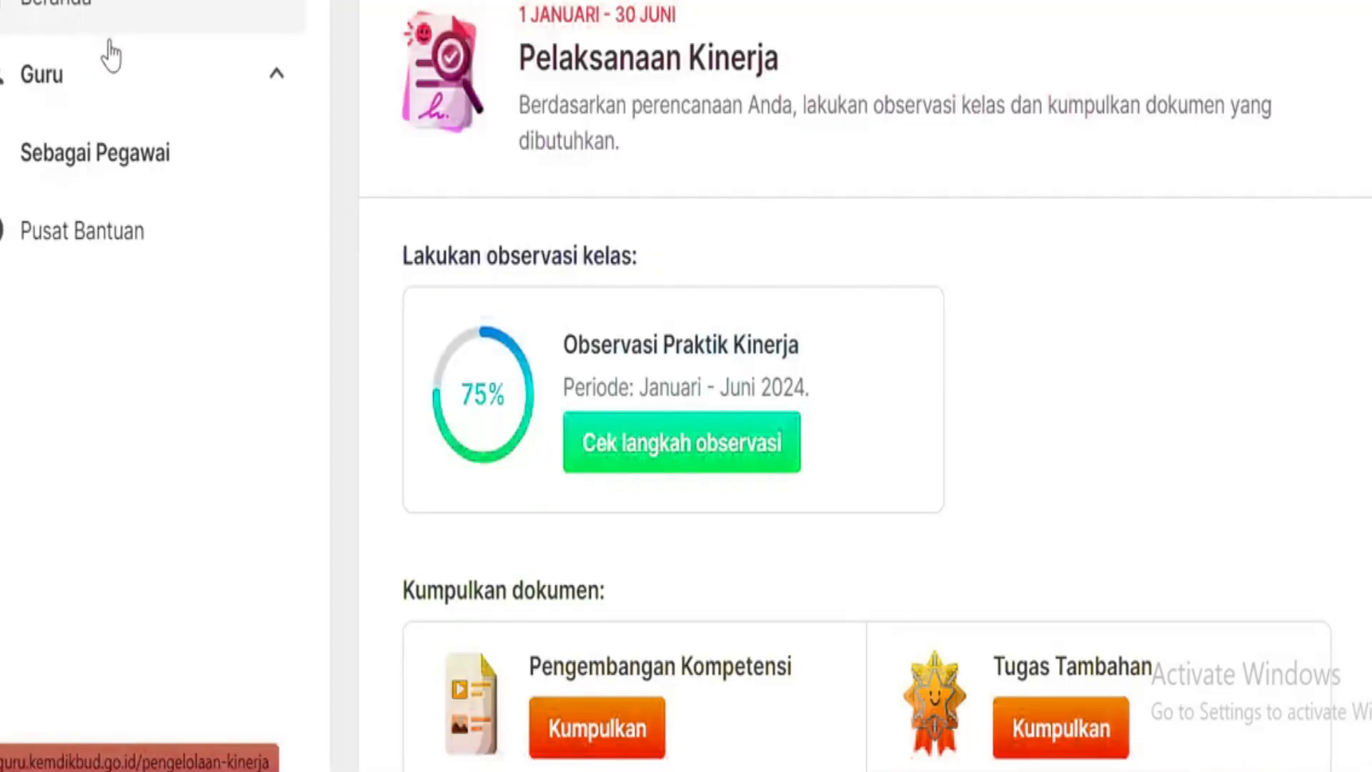
- Look through the other documents listed under Cek dokumen lainnya
{"action": "scroll", "coordinate": [989, 408], "scroll_direction": "down", "scroll_amount": 4}
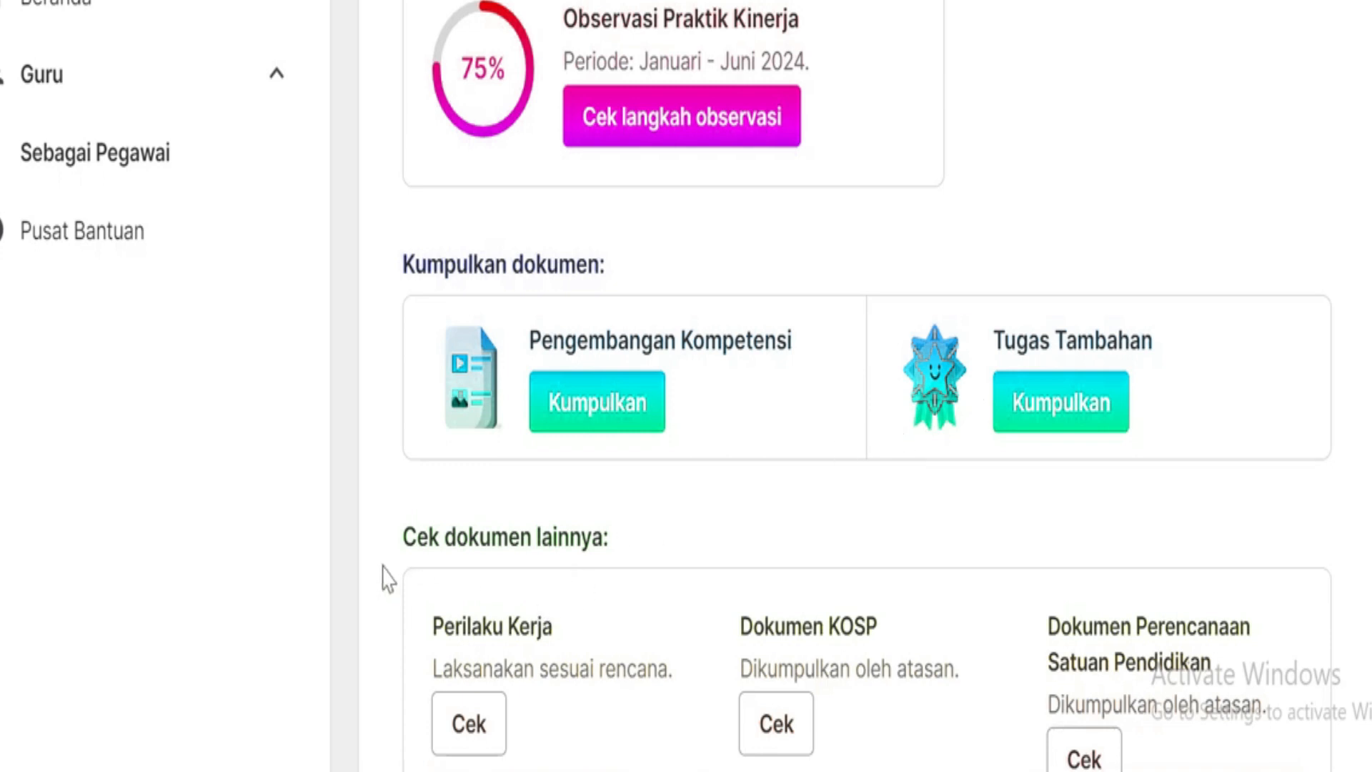
{"action": "scroll", "coordinate": [597, 531], "scroll_direction": "down", "scroll_amount": 1}
{"action": "scroll", "coordinate": [598, 530], "scroll_direction": "down", "scroll_amount": 4}
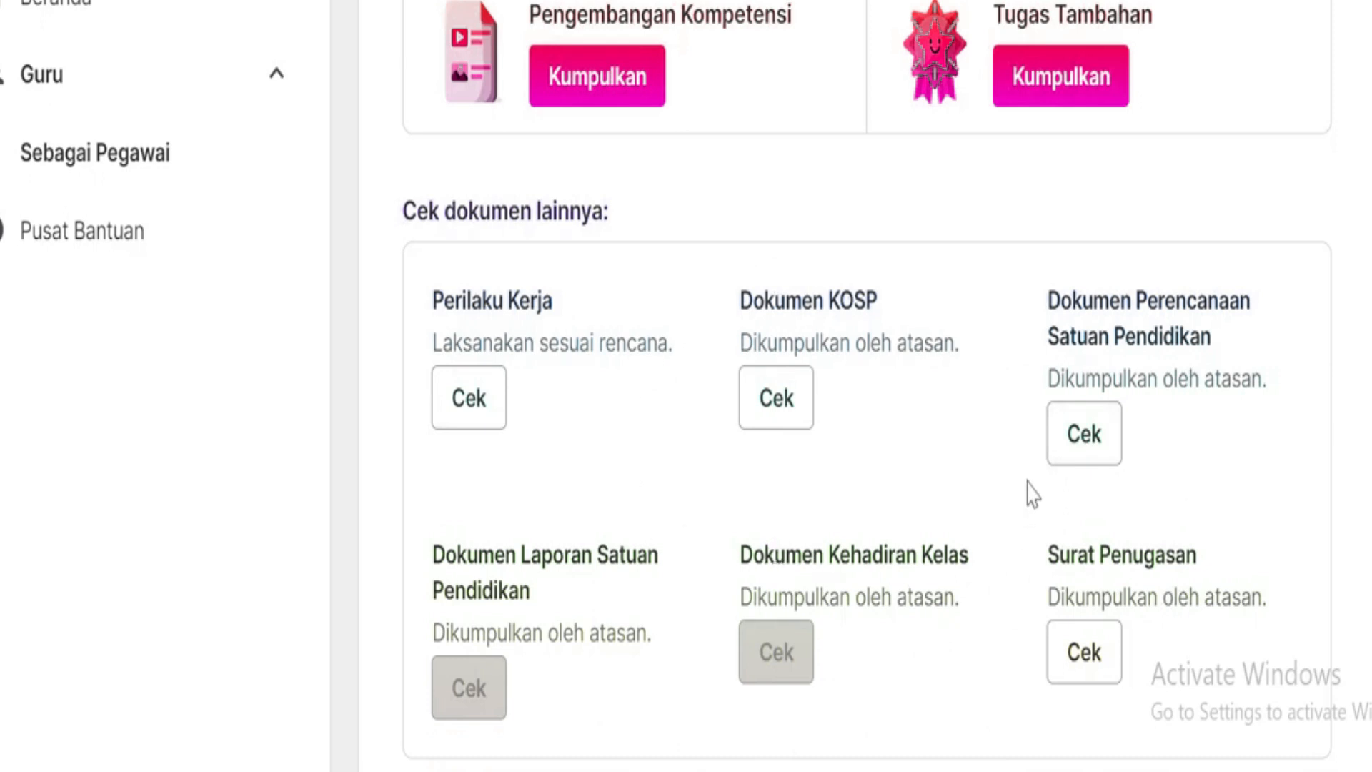
{"action": "scroll", "coordinate": [1030, 493], "scroll_direction": "up", "scroll_amount": 7}
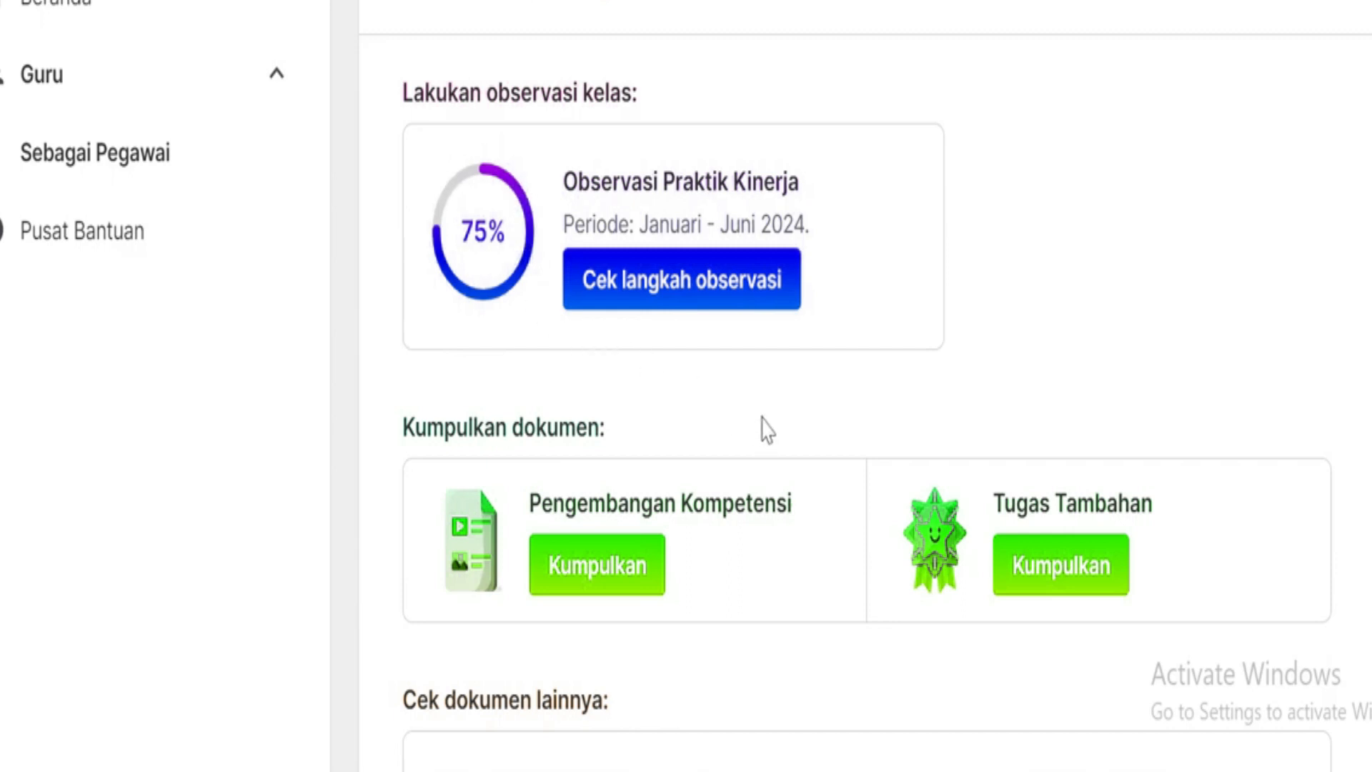
- Open the observation steps of Observasi Praktik Kinerja and look over the stages in Bagian 1 and Bagian 2
{"action": "left_click", "coordinate": [637, 294]}
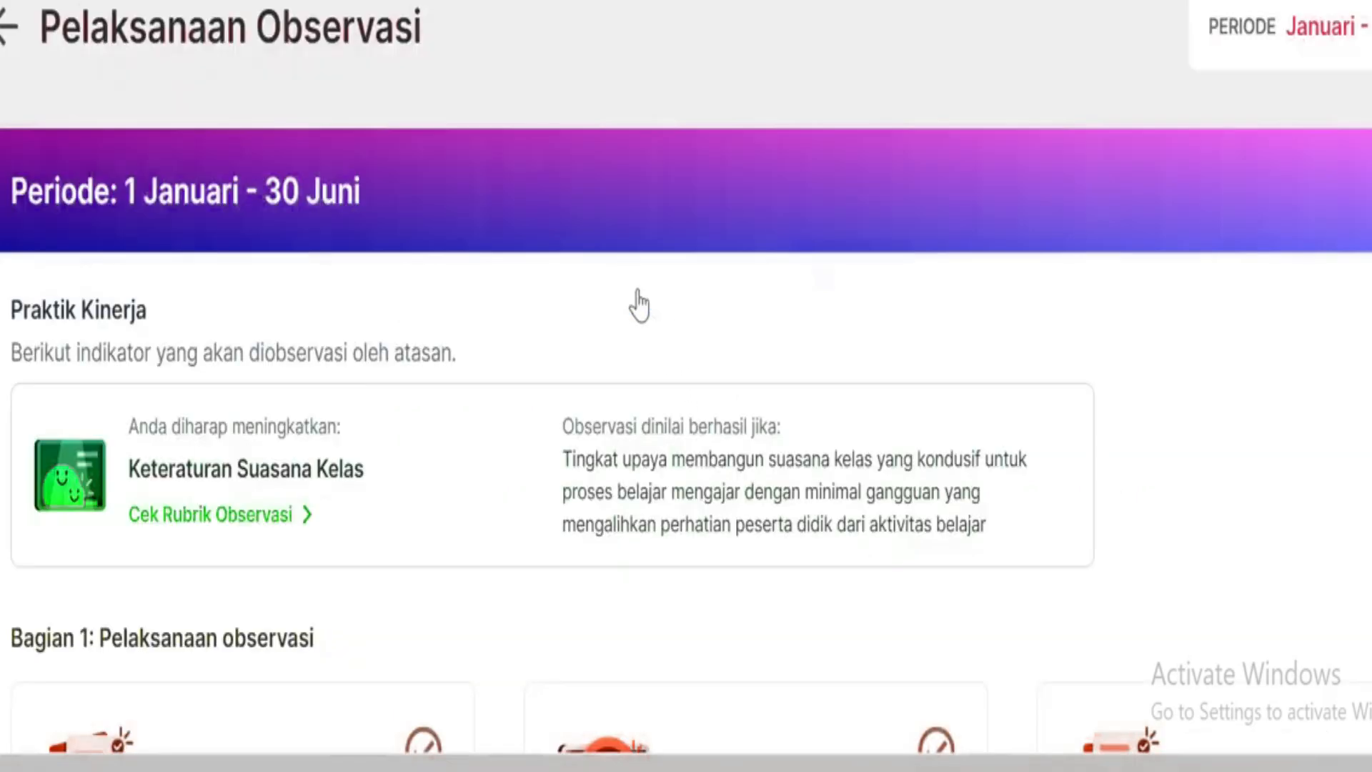
{"action": "scroll", "coordinate": [743, 377], "scroll_direction": "up", "scroll_amount": 3}
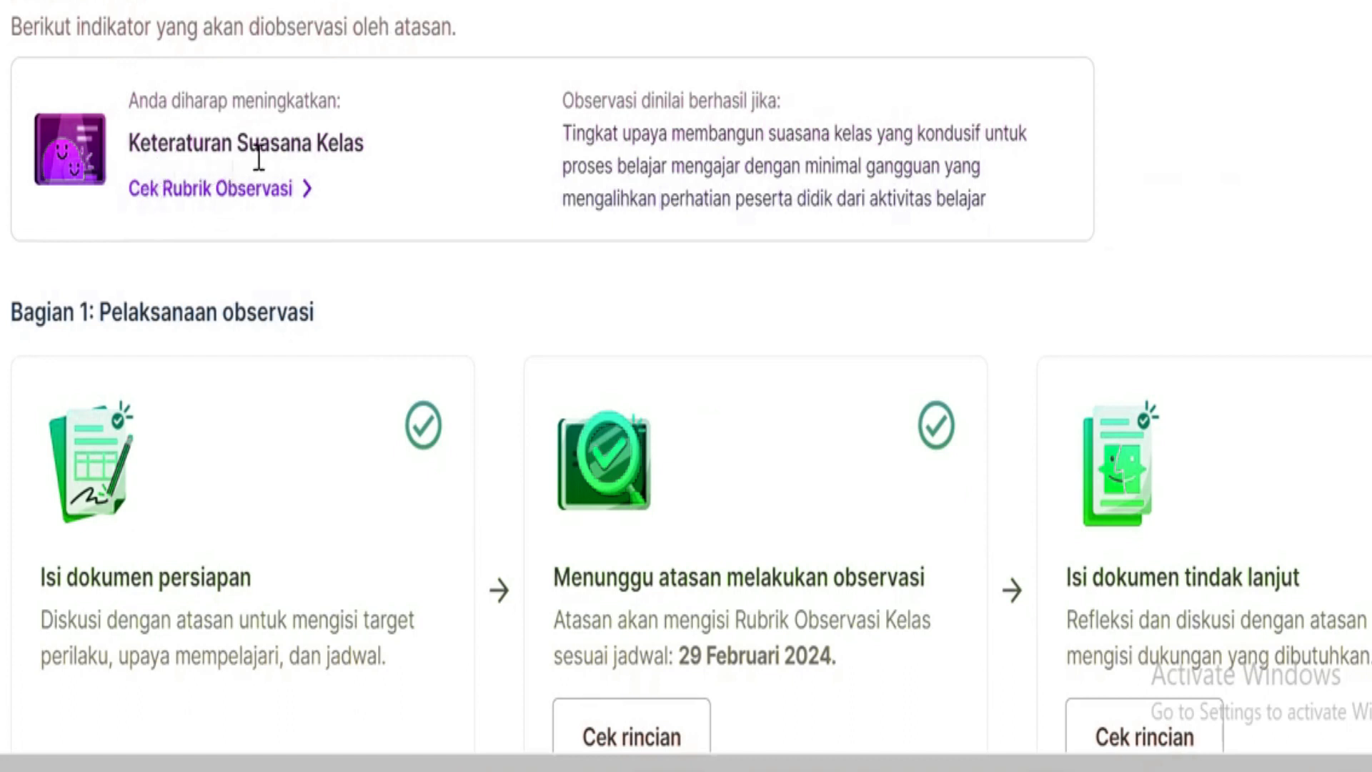
{"action": "scroll", "coordinate": [404, 174], "scroll_direction": "down", "scroll_amount": 3}
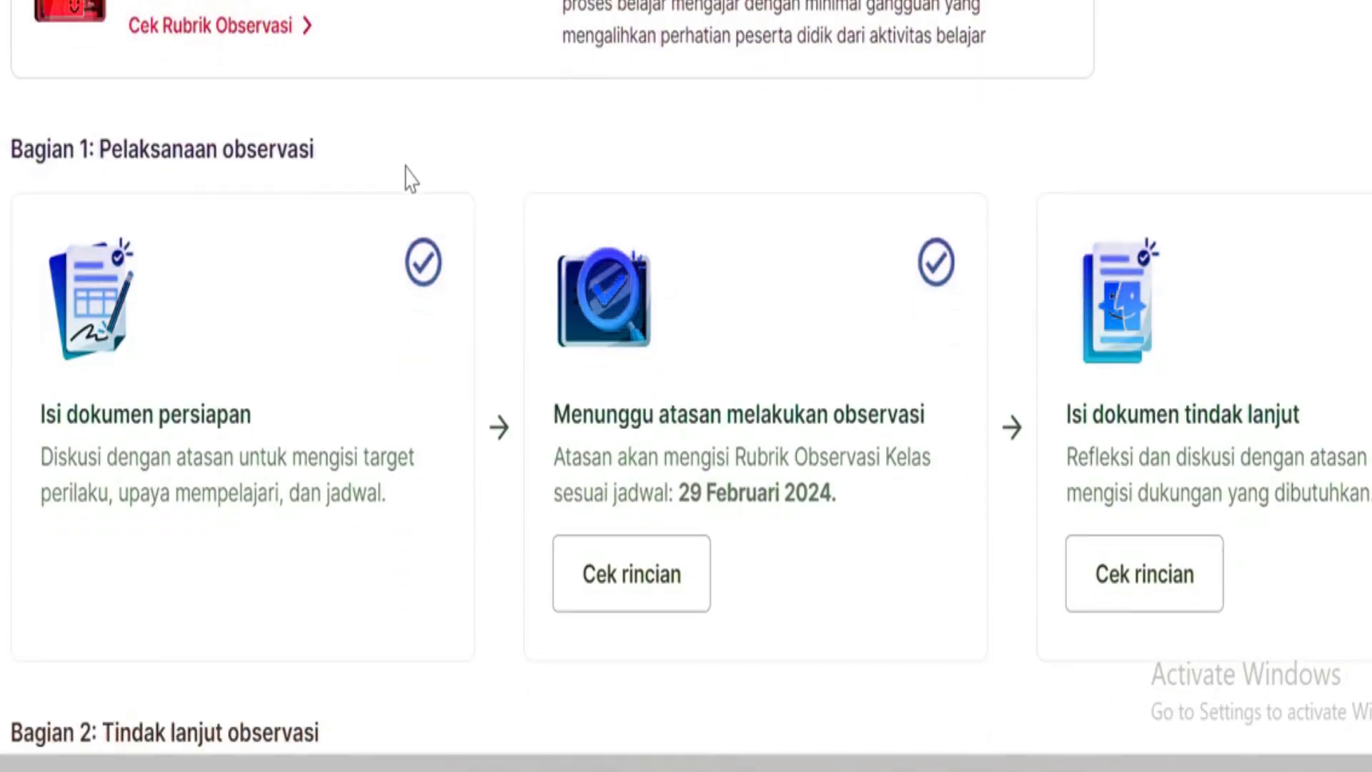
{"action": "scroll", "coordinate": [300, 315], "scroll_direction": "down", "scroll_amount": 10}
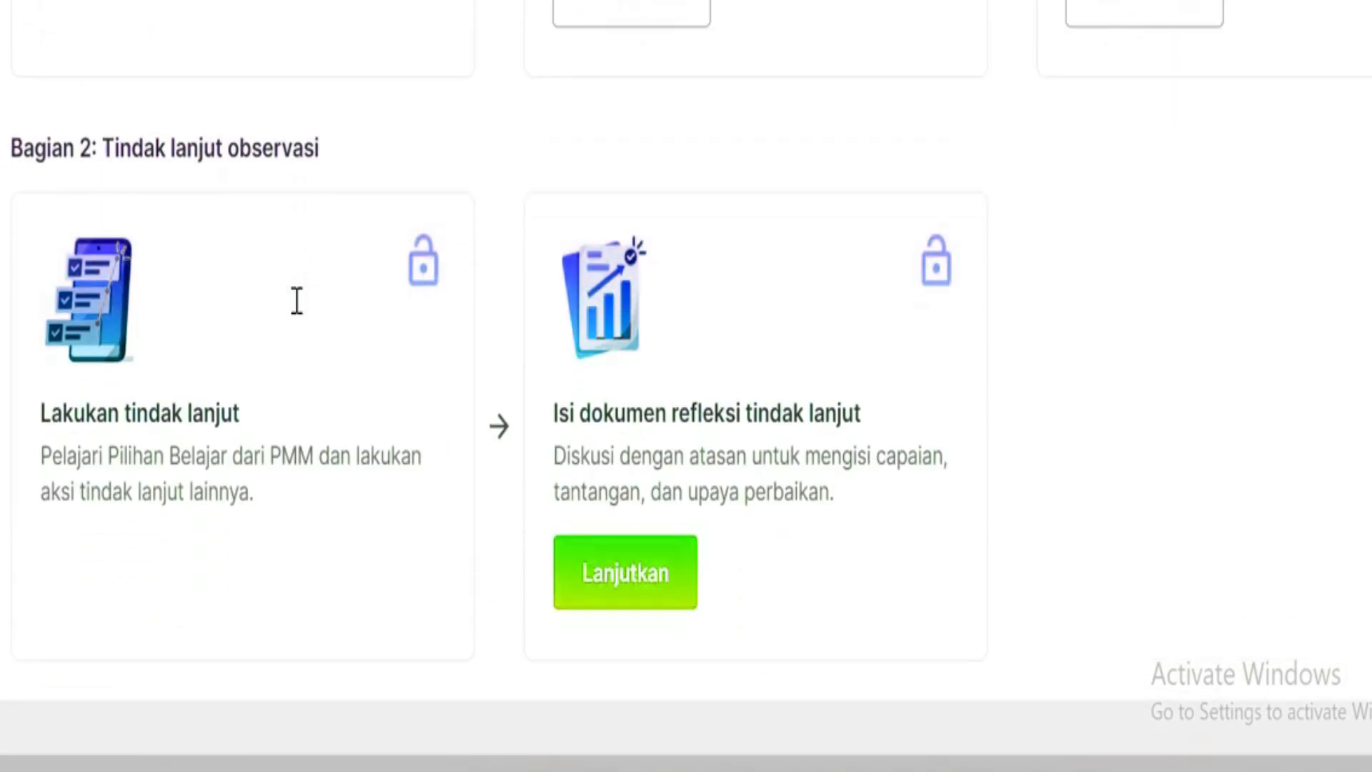
{"action": "scroll", "coordinate": [279, 272], "scroll_direction": "up", "scroll_amount": 6}
{"action": "scroll", "coordinate": [239, 414], "scroll_direction": "up", "scroll_amount": 3}
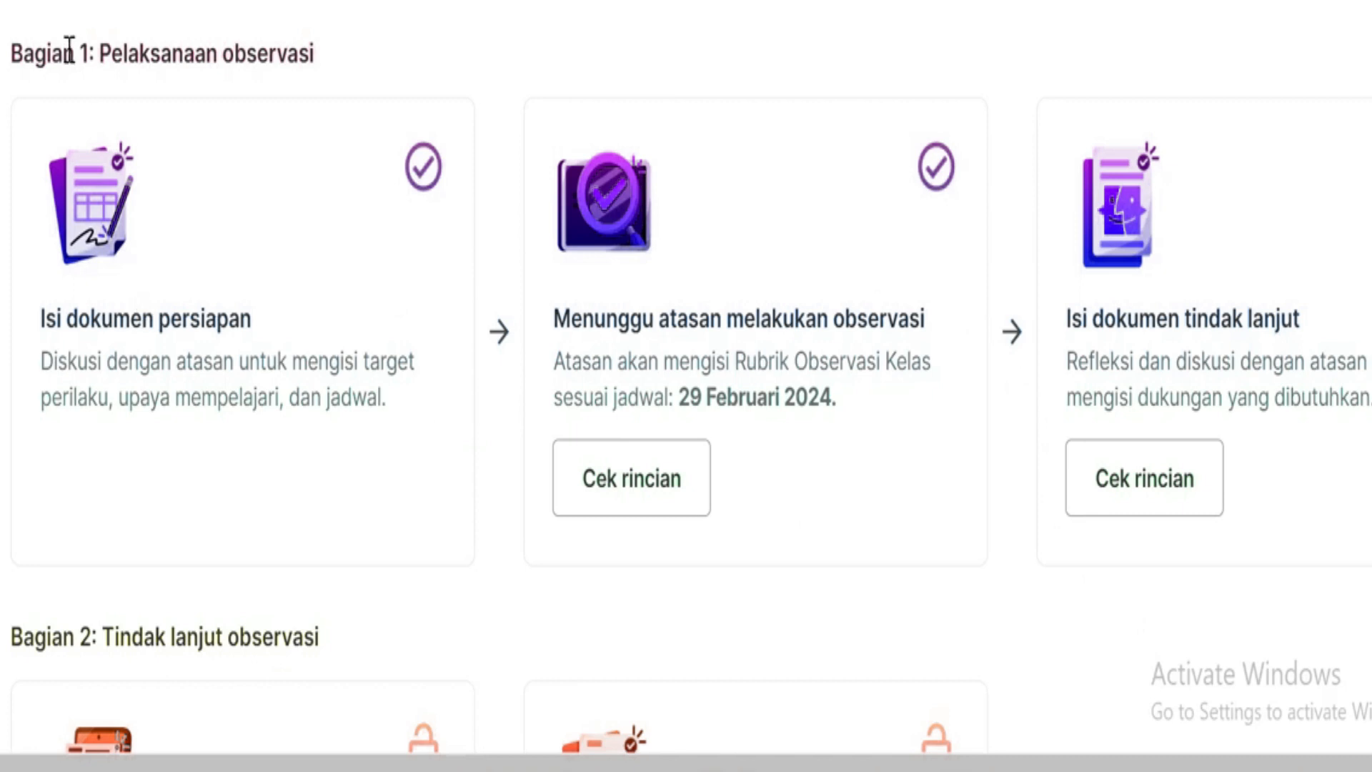
- Examine the stage cards of Bagian 1: Pelaksanaan observasi, through to Isi dokumen tindak lanjut
{"action": "left_click_drag", "start_coordinate": [355, 55], "coordinate": [12, 88]}
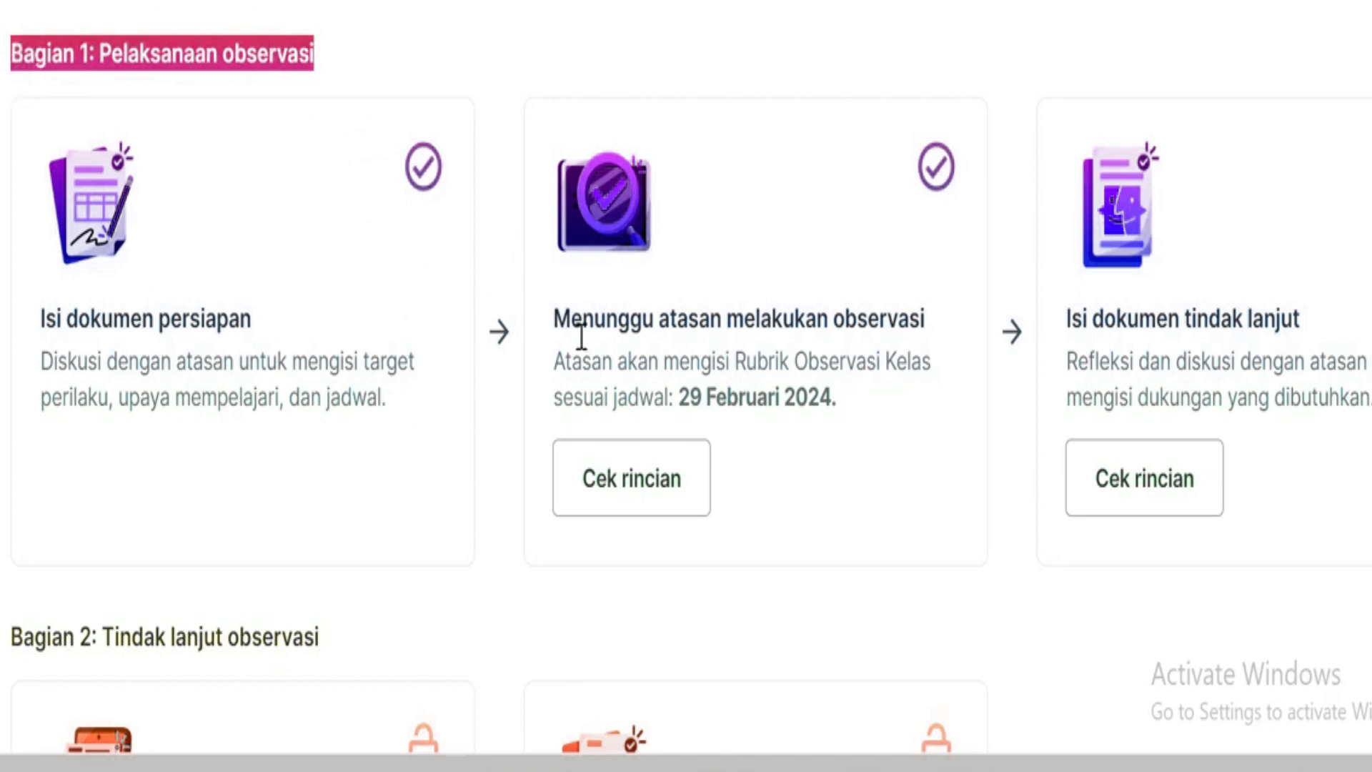
{"action": "left_click", "coordinate": [333, 263]}
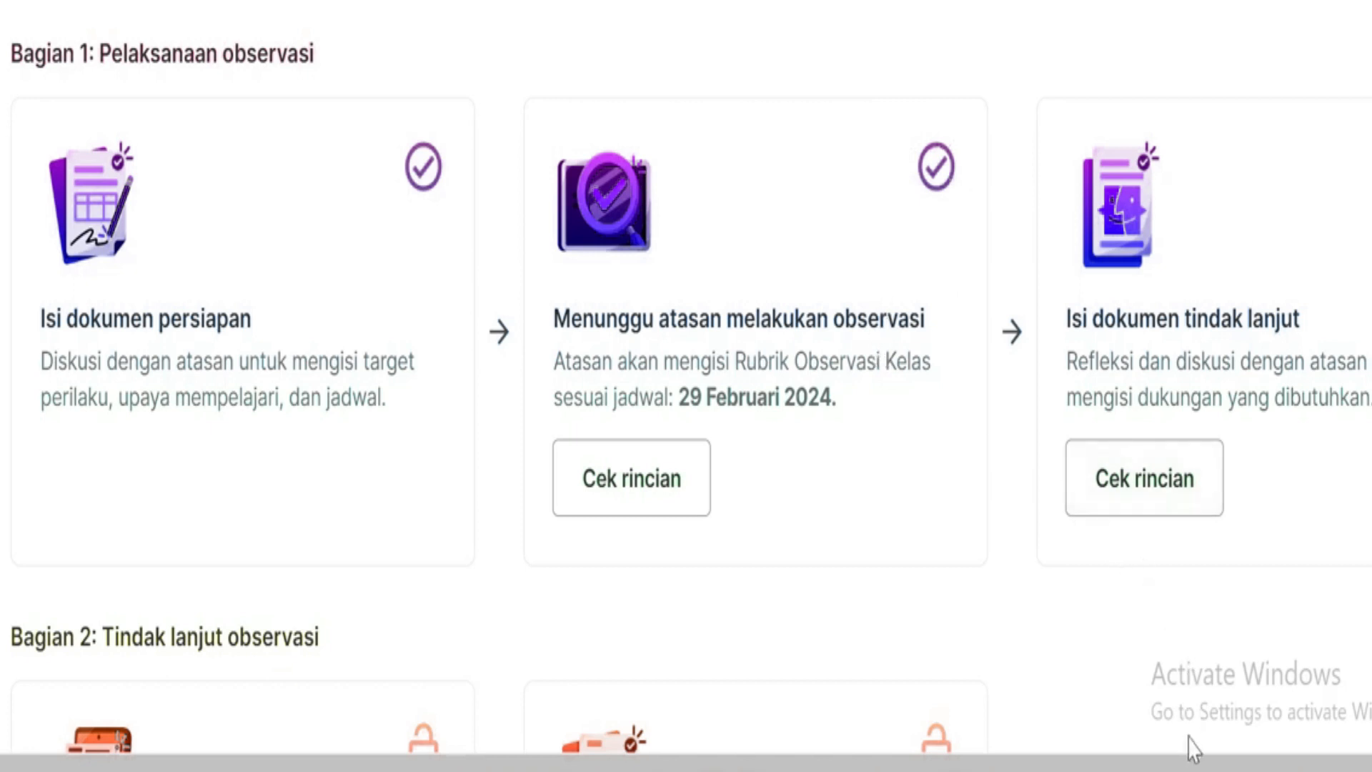
{"action": "left_click_drag", "start_coordinate": [1189, 769], "coordinate": [1244, 767]}
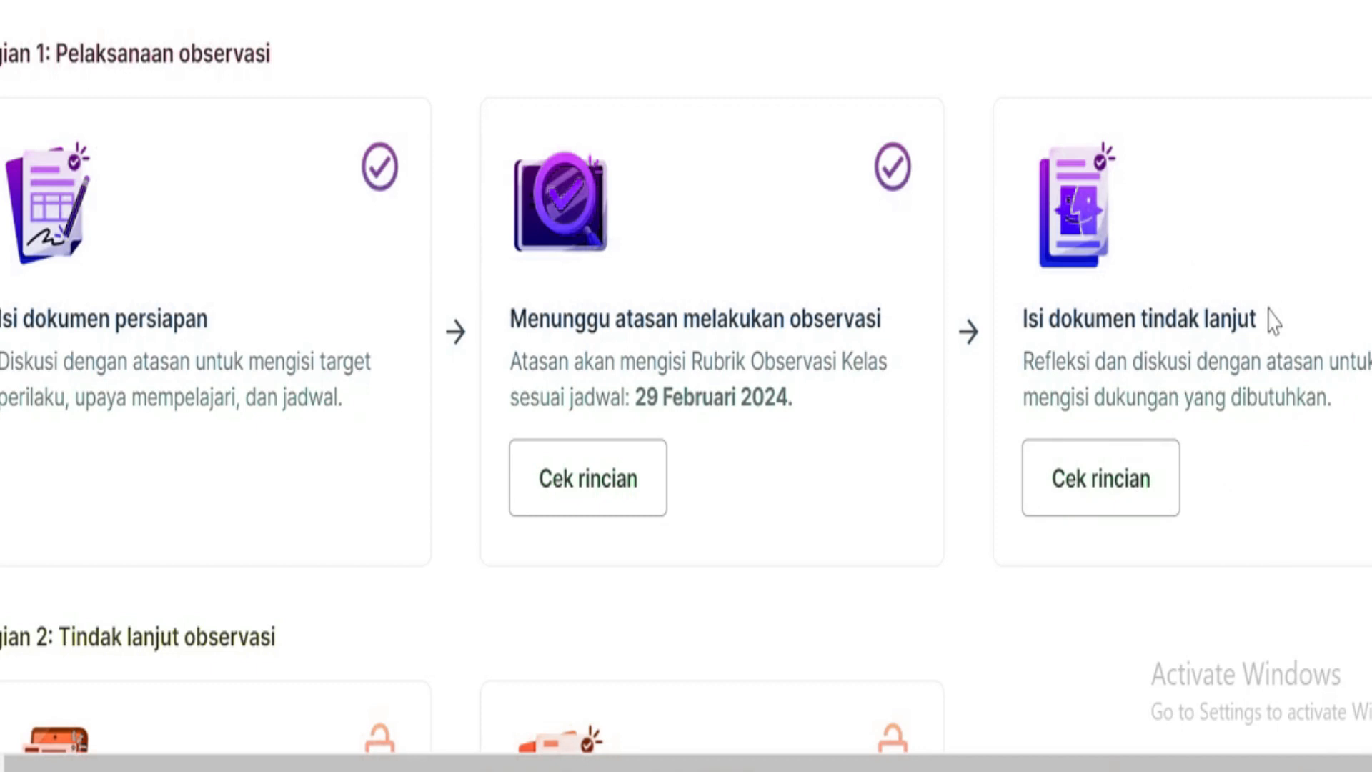
- Open the follow-up reflection document form from the Isi dokumen refleksi tindak lanjut stage in Bagian 2
{"action": "scroll", "coordinate": [1273, 322], "scroll_direction": "down", "scroll_amount": 7}
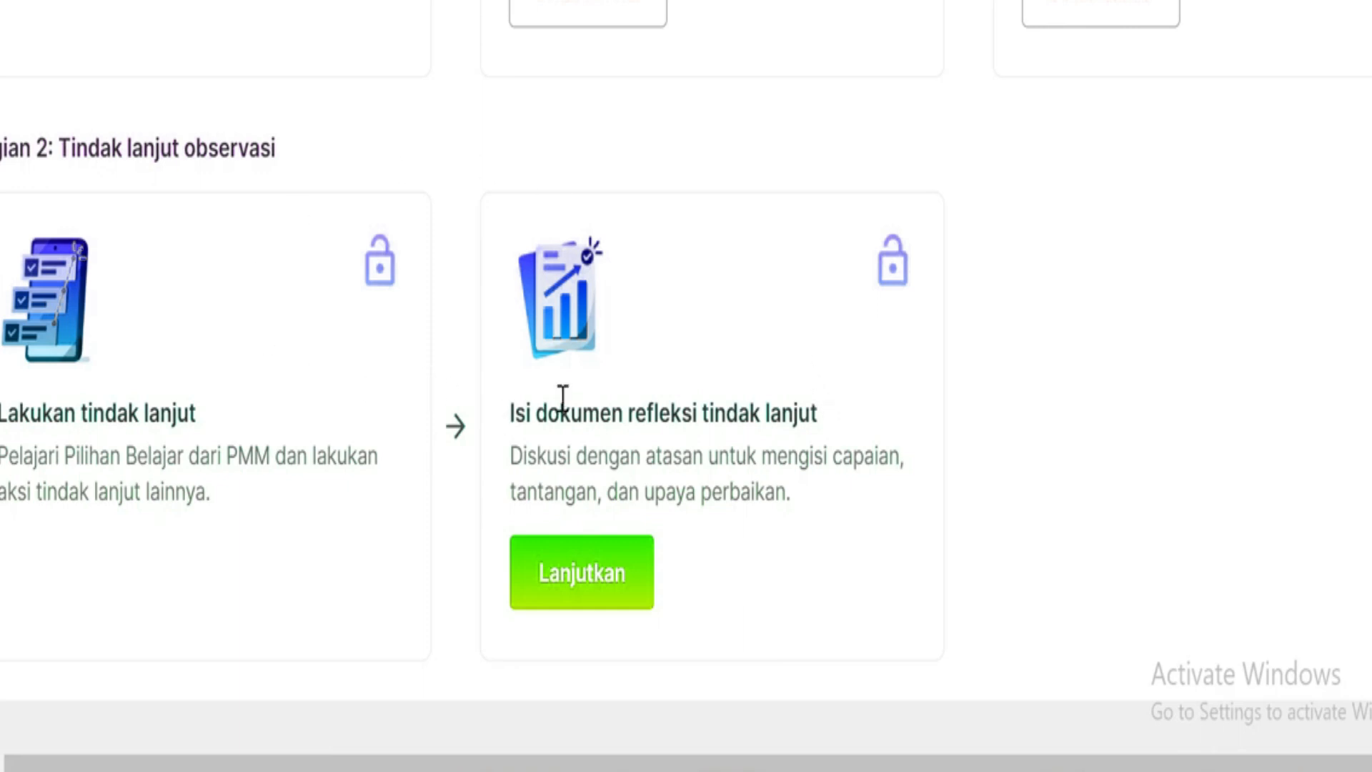
{"action": "scroll", "coordinate": [603, 481], "scroll_direction": "up", "scroll_amount": 5}
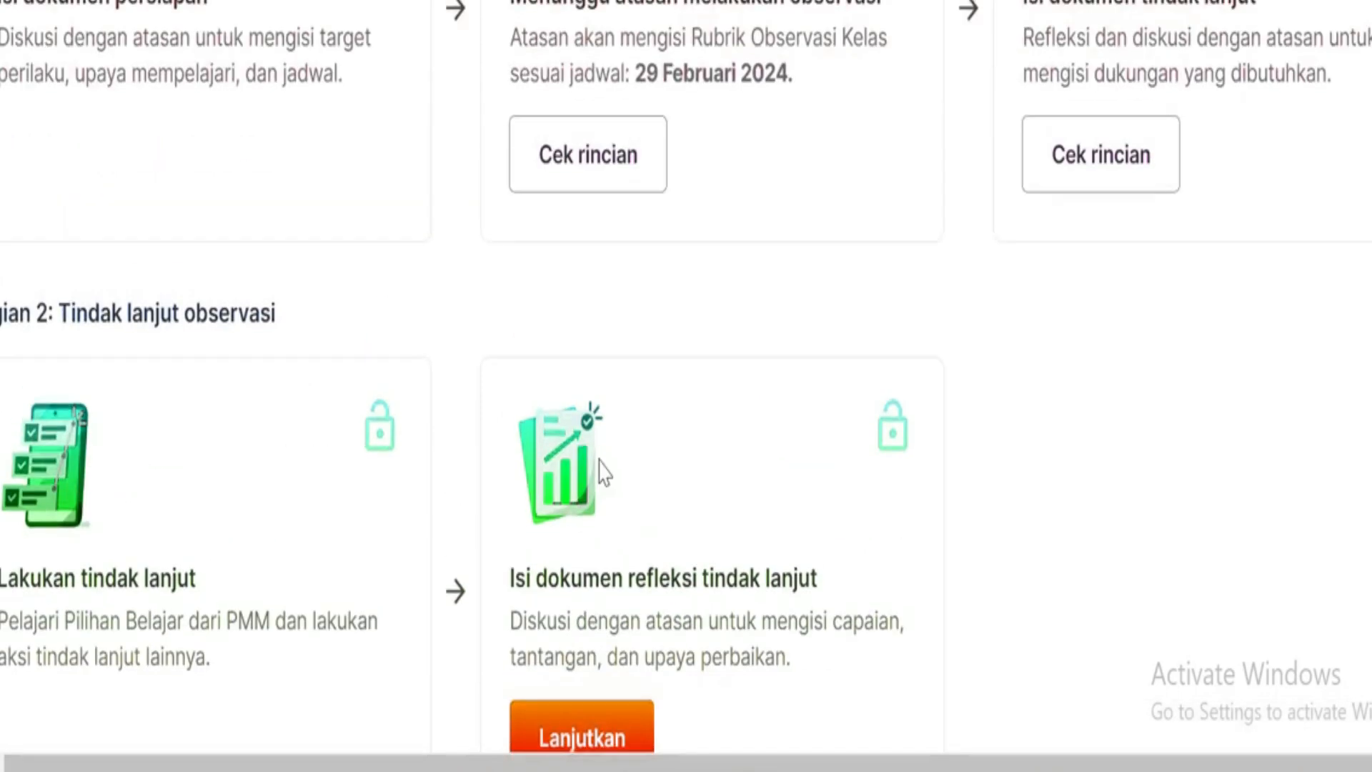
{"action": "scroll", "coordinate": [361, 181], "scroll_direction": "down", "scroll_amount": 5}
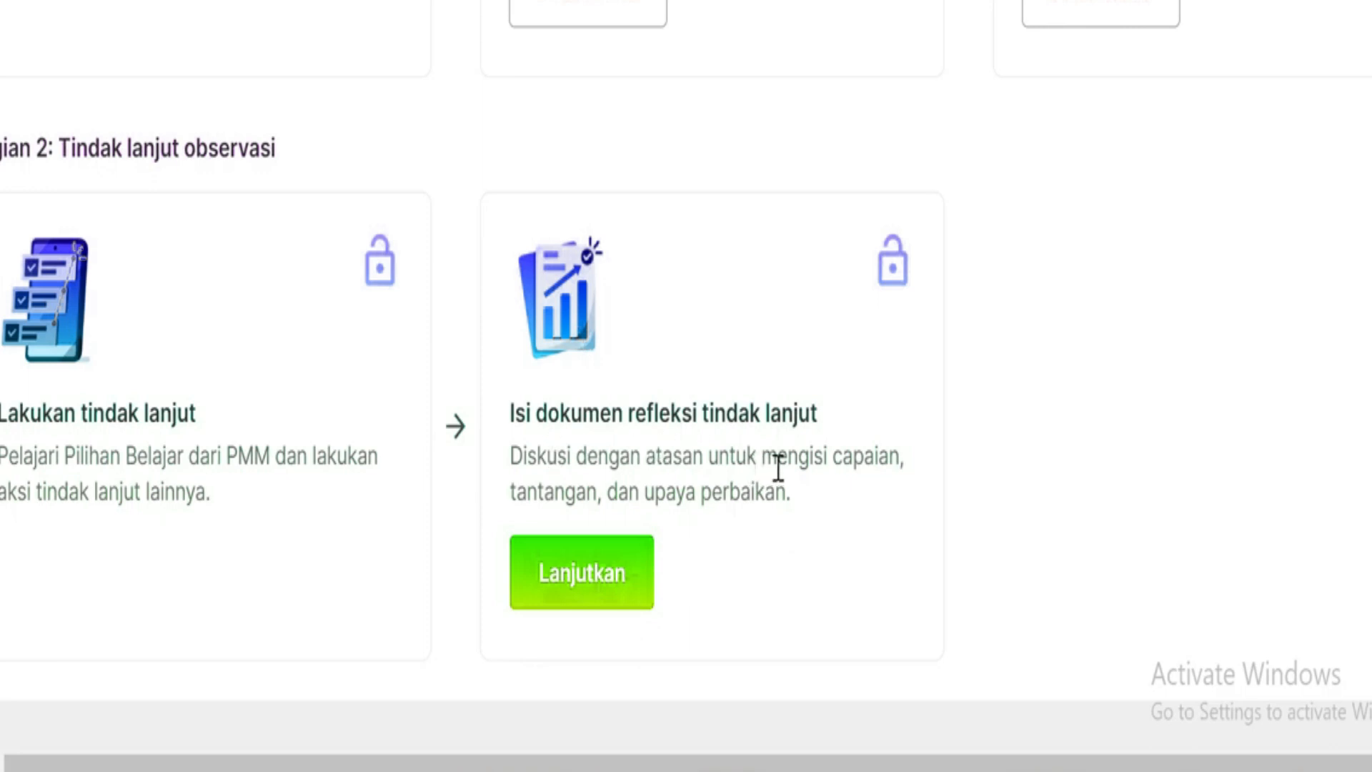
{"action": "left_click", "coordinate": [555, 592]}
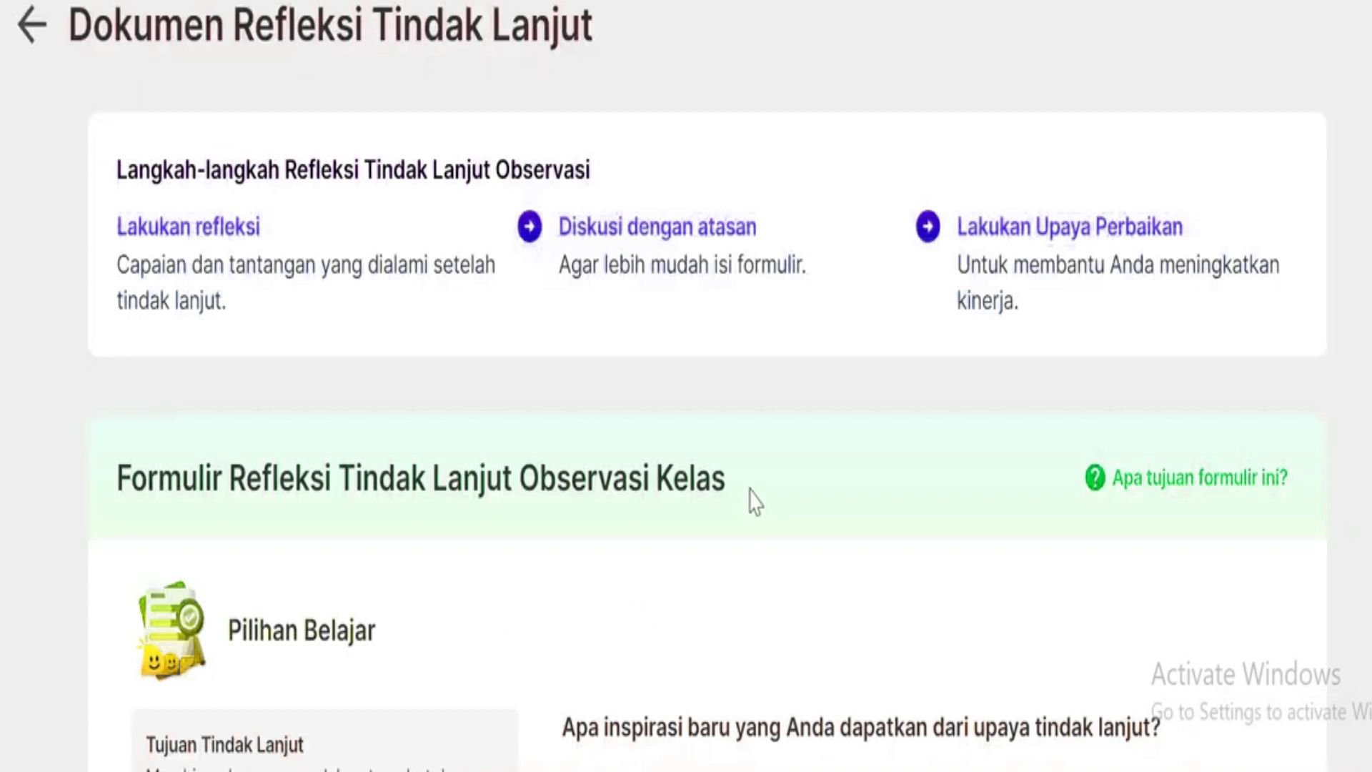
- Look through the Formulir Refleksi Tindak Lanjut Observasi Kelas, covering the Pilihan Belajar and Pilihan Belajar dari Platform Merdeka Mengajar (PMM) sections
{"action": "scroll", "coordinate": [756, 459], "scroll_direction": "down", "scroll_amount": 15}
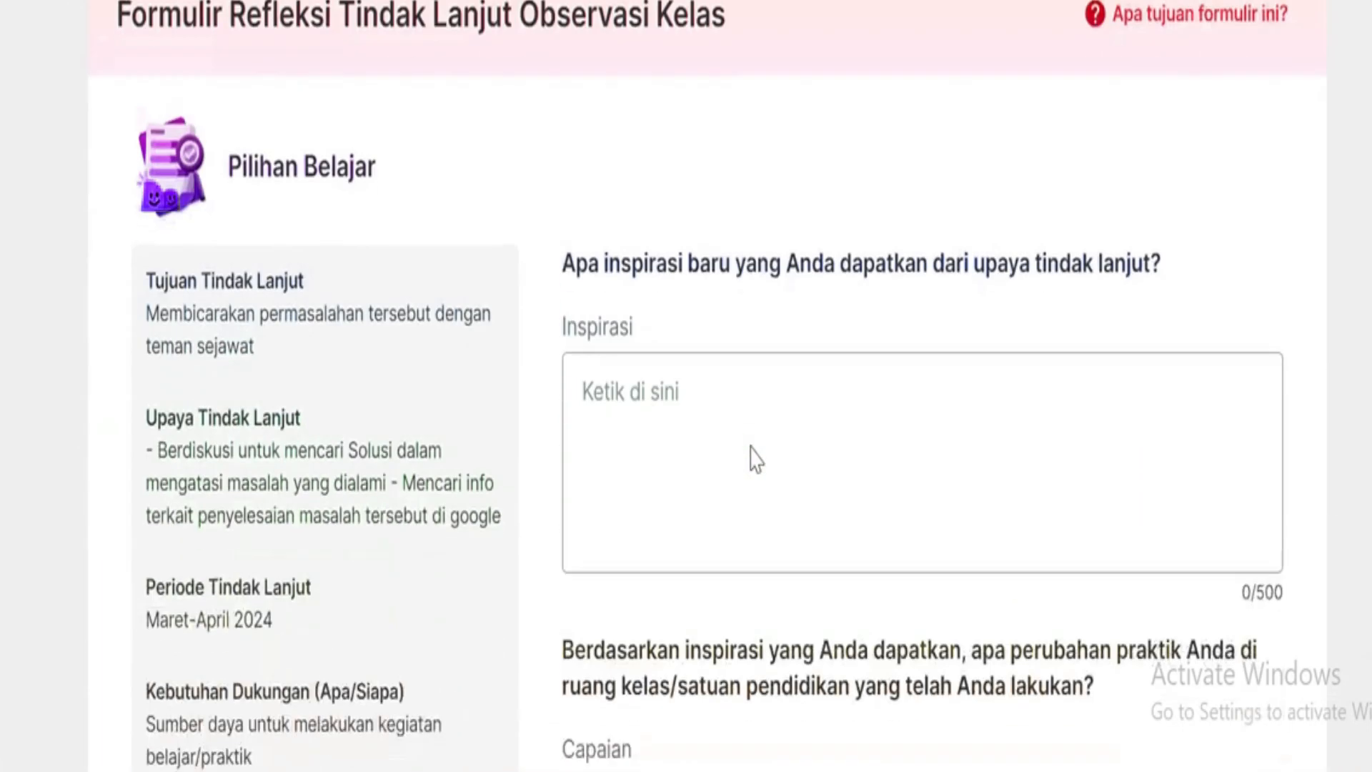
{"action": "scroll", "coordinate": [757, 459], "scroll_direction": "down", "scroll_amount": 20}
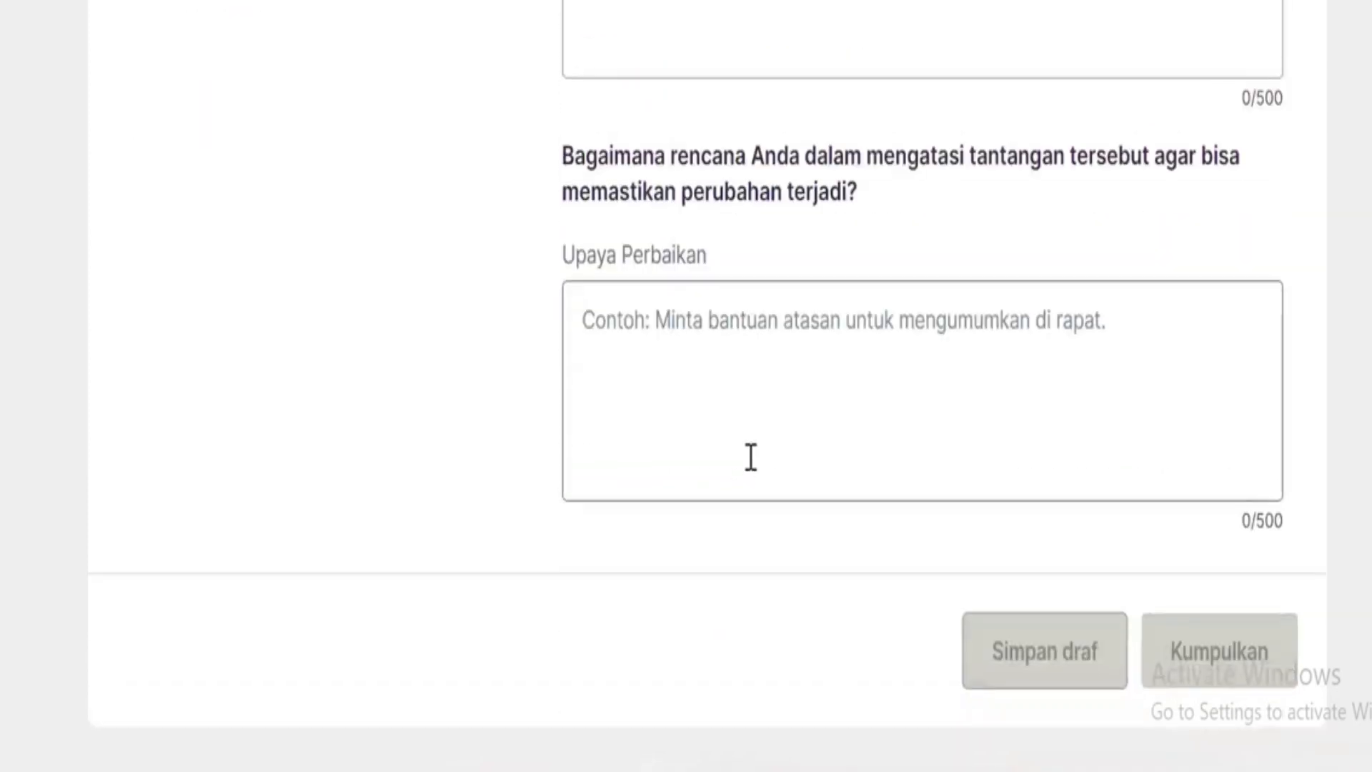
{"action": "scroll", "coordinate": [750, 468], "scroll_direction": "up", "scroll_amount": 15}
{"action": "scroll", "coordinate": [747, 469], "scroll_direction": "up", "scroll_amount": 2}
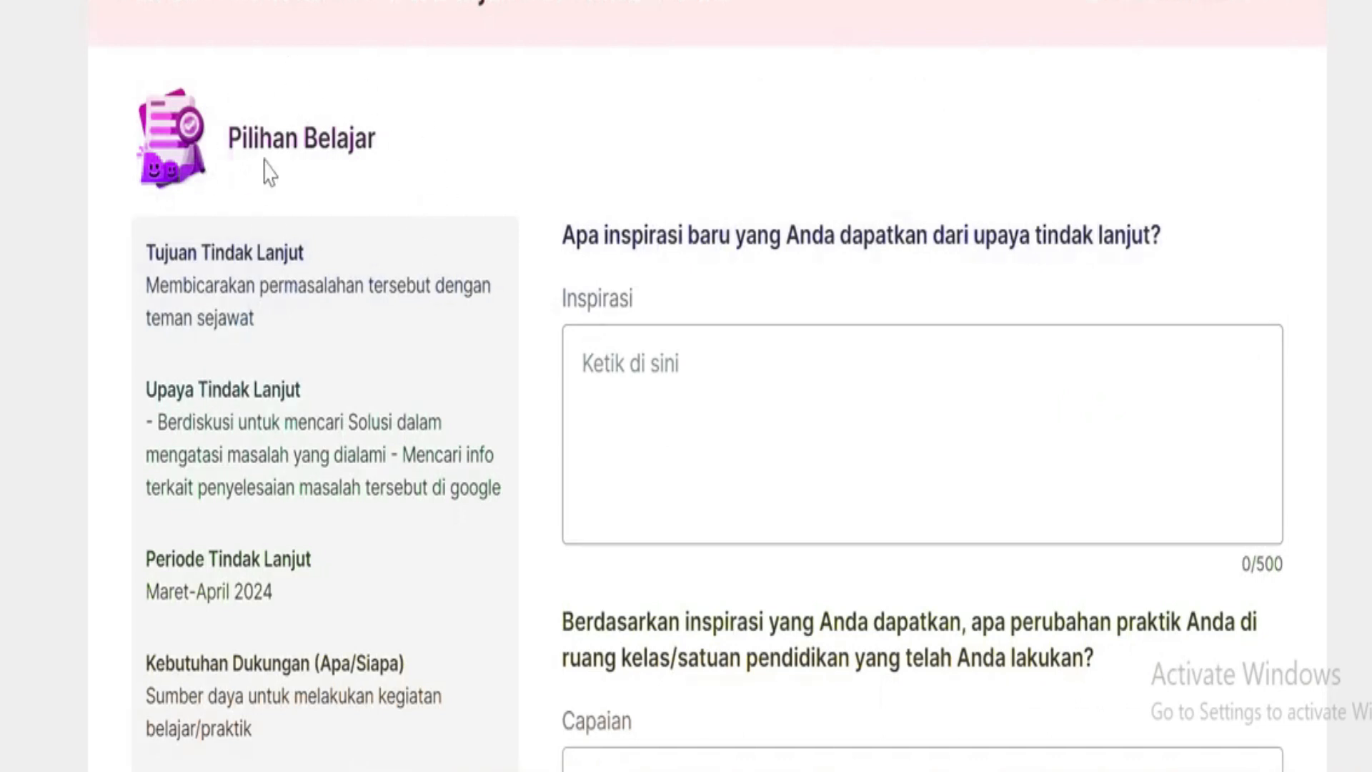
{"action": "scroll", "coordinate": [268, 170], "scroll_direction": "down", "scroll_amount": 20}
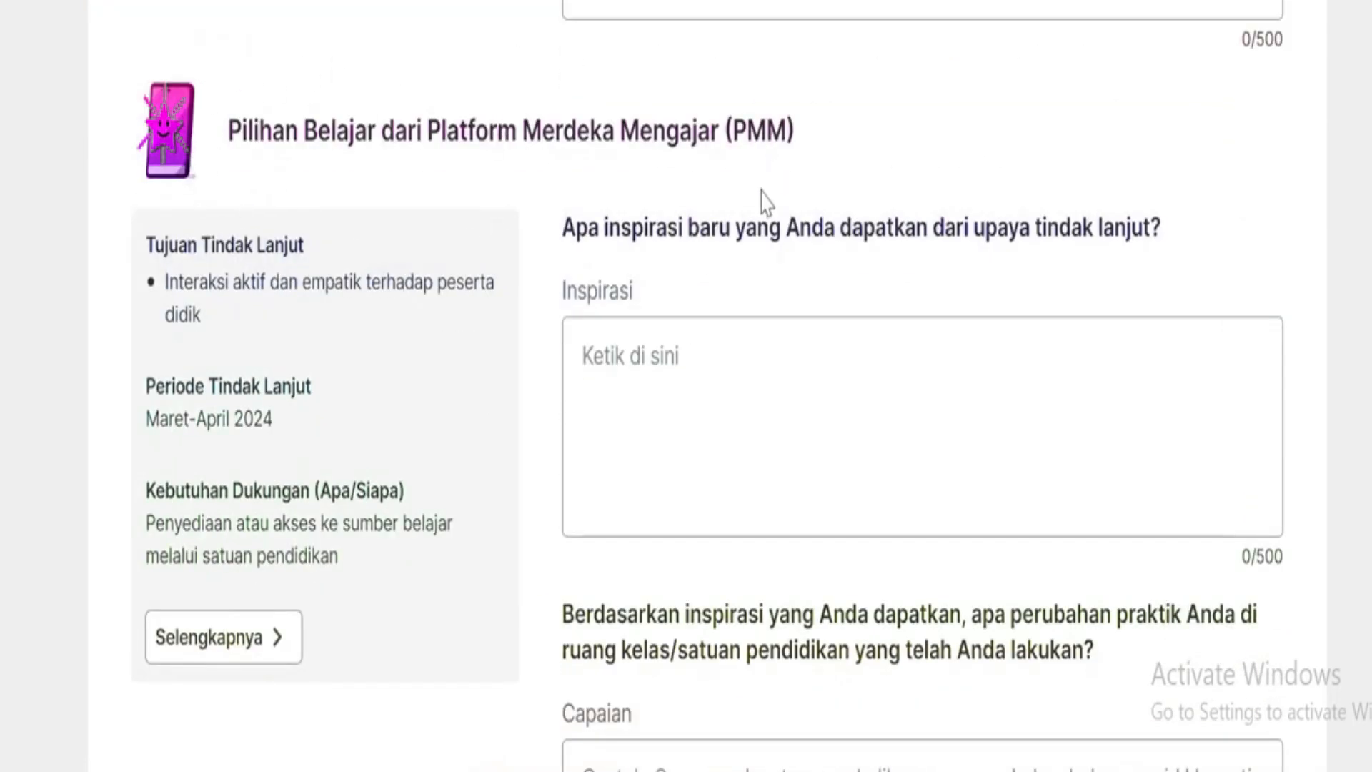
{"action": "scroll", "coordinate": [713, 306], "scroll_direction": "up", "scroll_amount": 2}
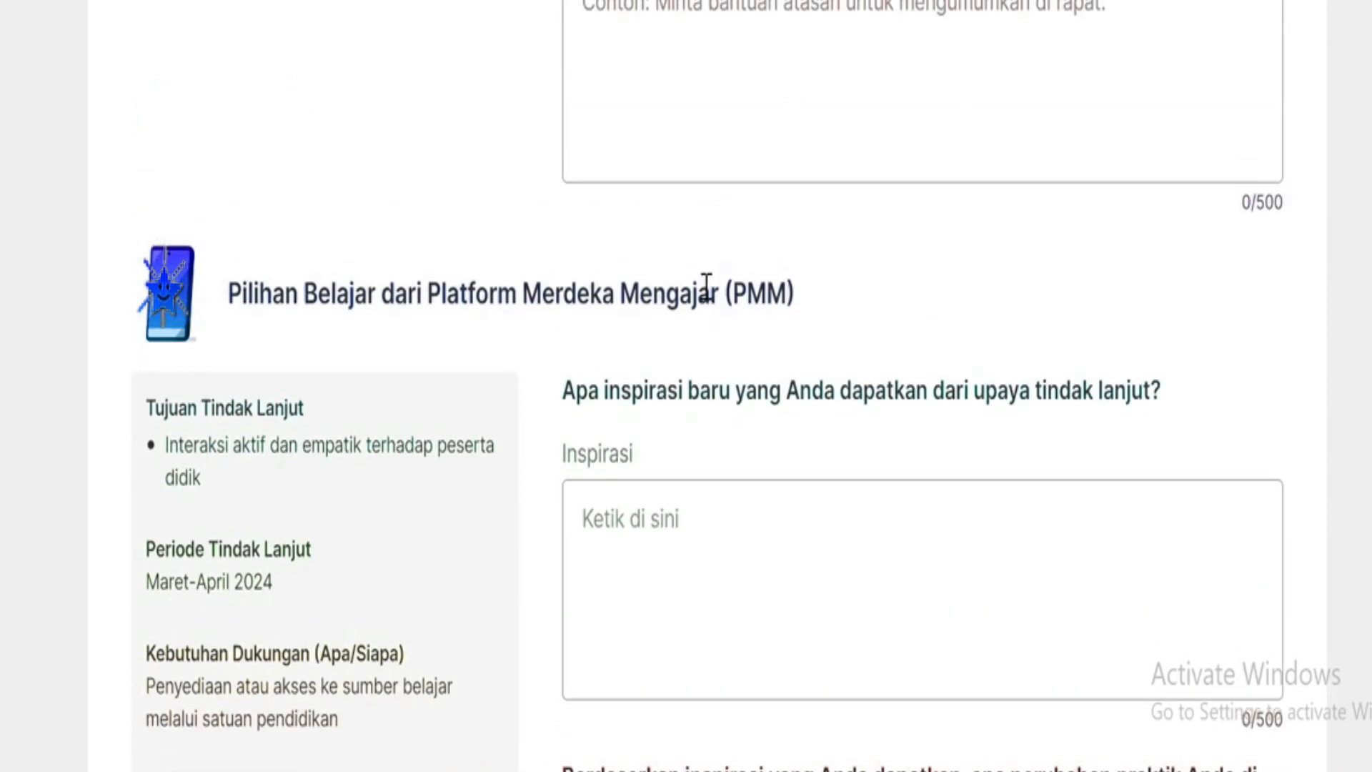
{"action": "scroll", "coordinate": [706, 282], "scroll_direction": "up", "scroll_amount": 15}
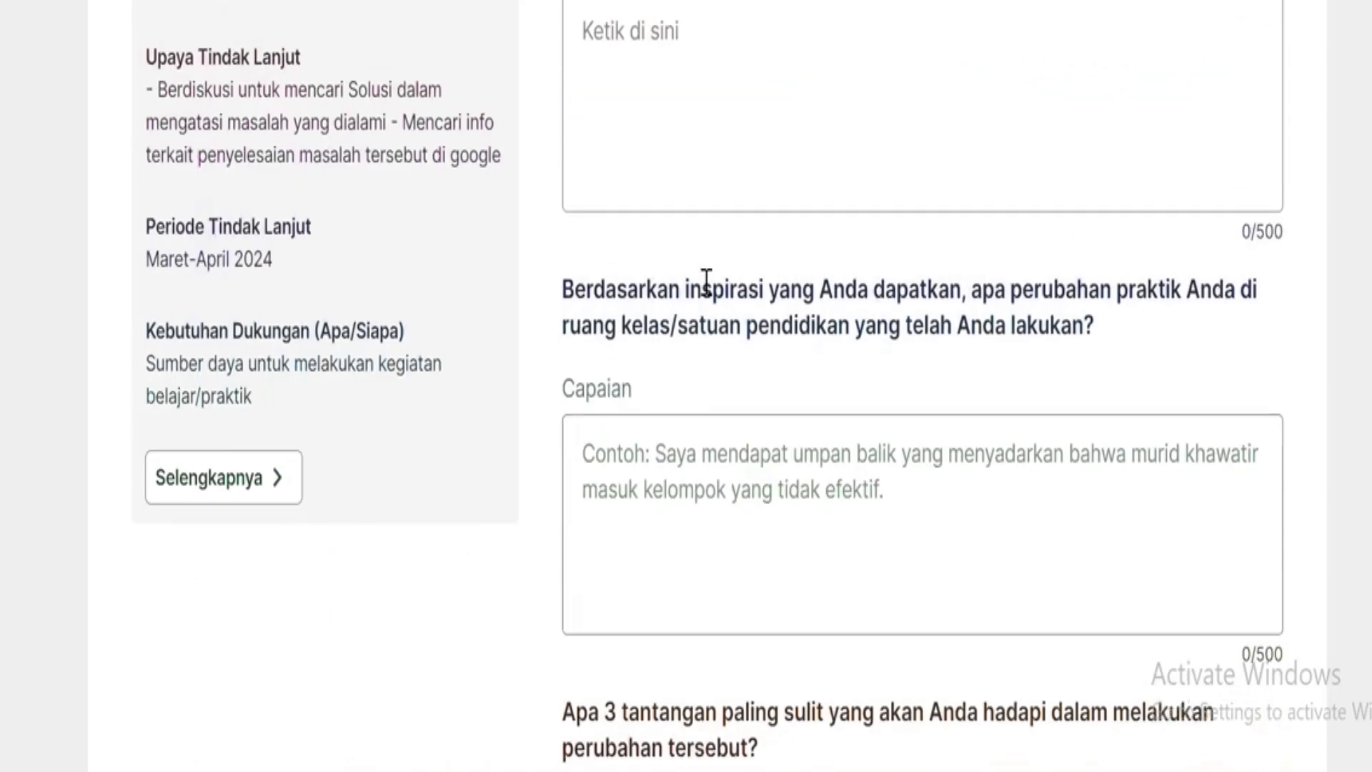
{"action": "scroll", "coordinate": [706, 283], "scroll_direction": "up", "scroll_amount": 1}
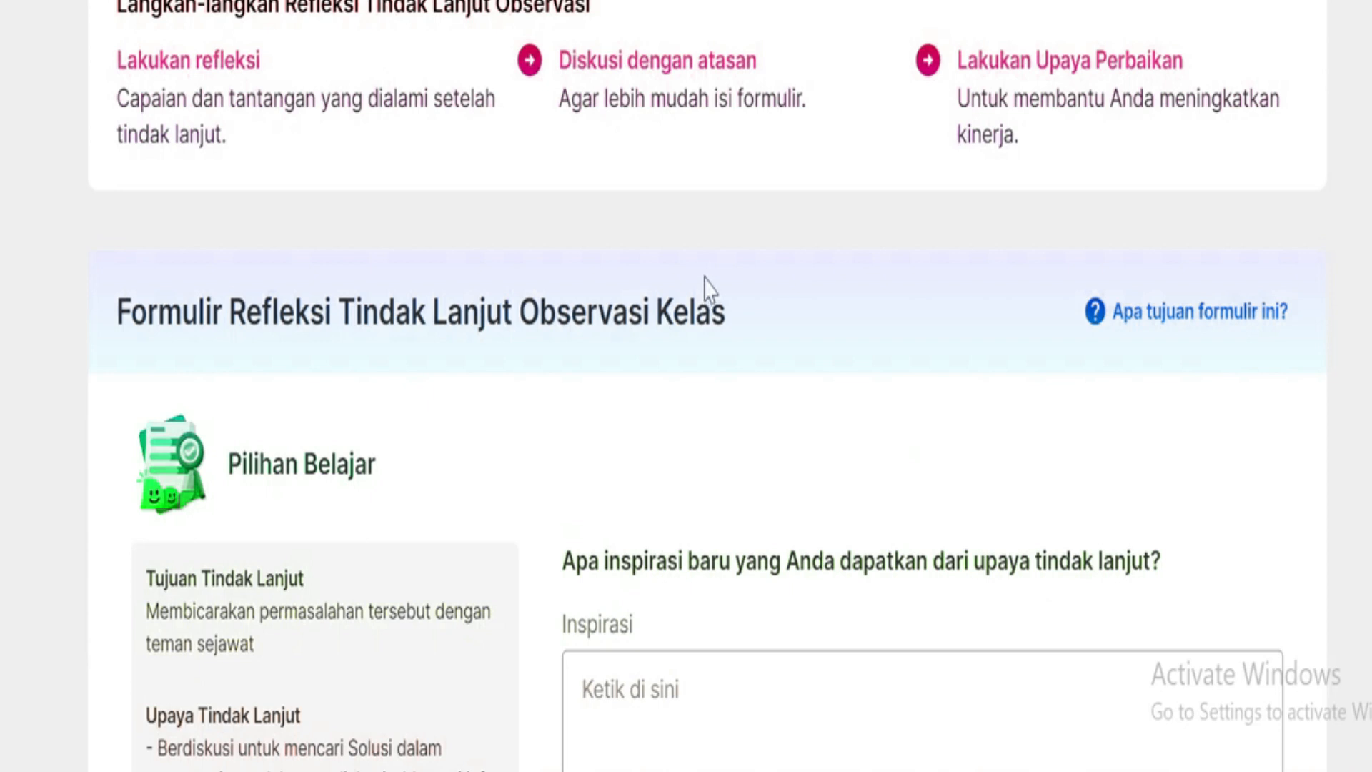
{"action": "scroll", "coordinate": [706, 282], "scroll_direction": "down", "scroll_amount": 20}
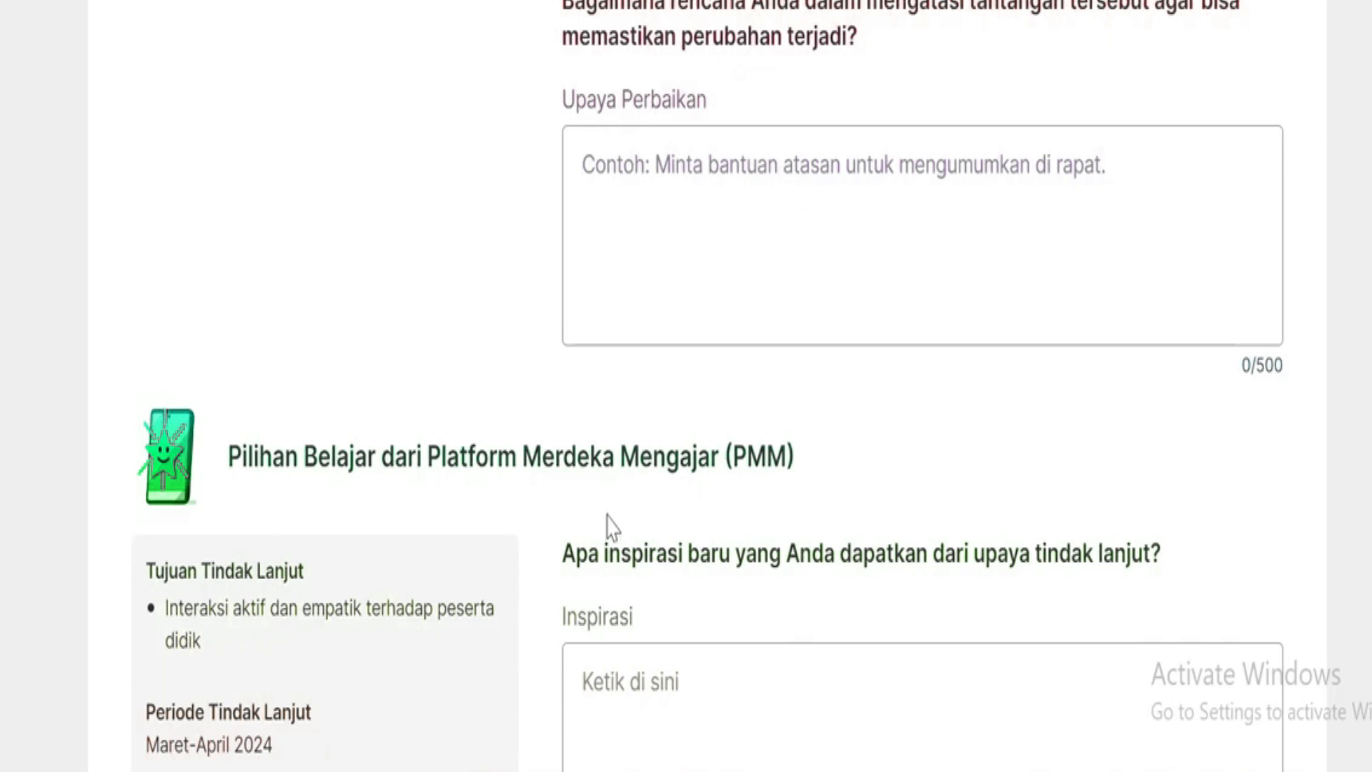
{"action": "scroll", "coordinate": [606, 520], "scroll_direction": "up", "scroll_amount": 10}
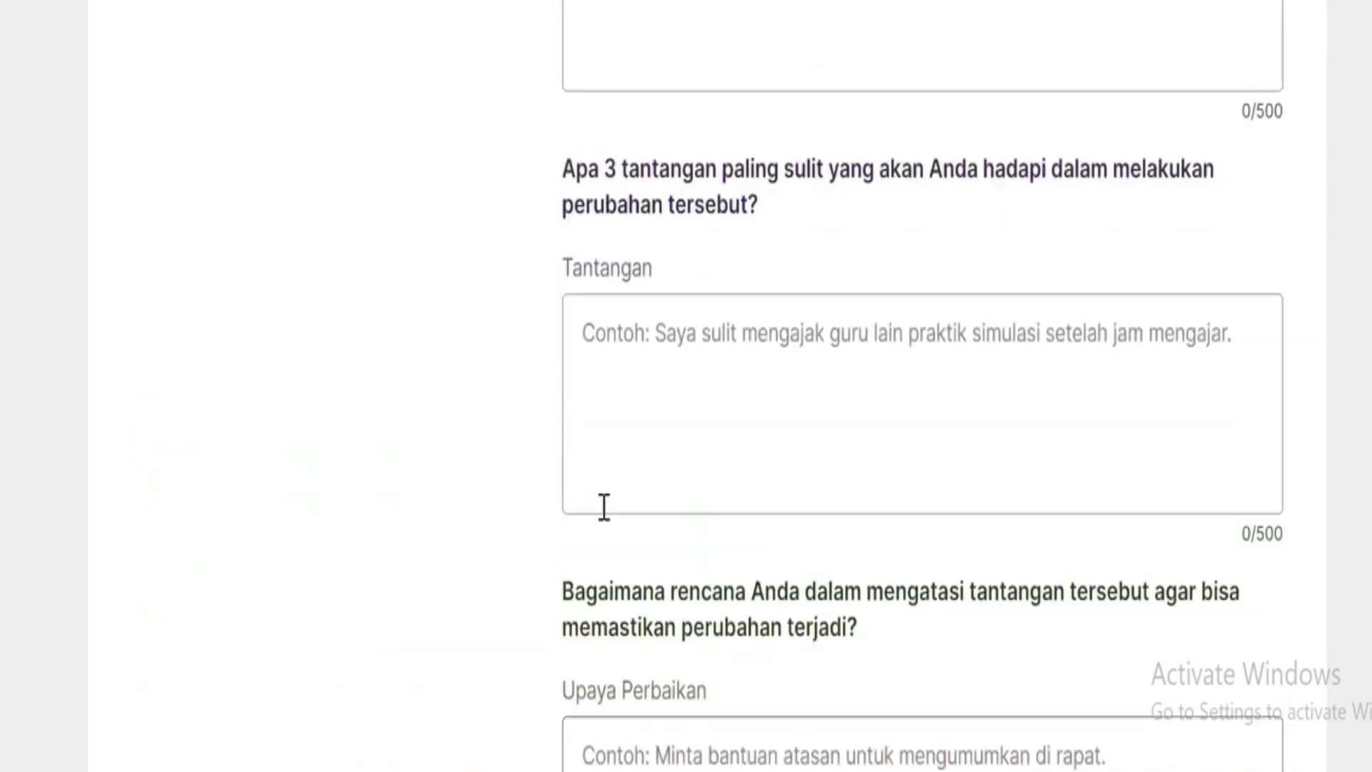
{"action": "scroll", "coordinate": [717, 417], "scroll_direction": "up", "scroll_amount": 5}
{"action": "left_click", "coordinate": [718, 417]}
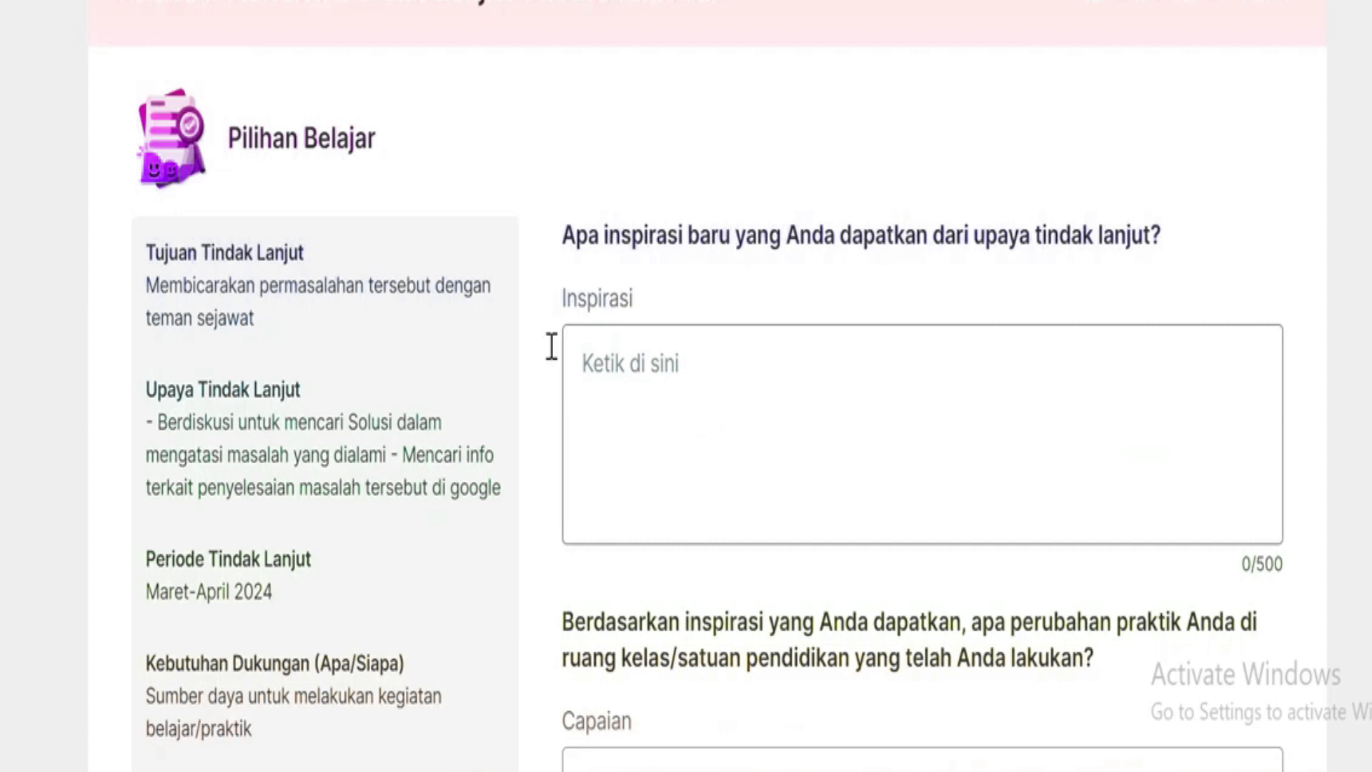
- Review the reflection steps and the Tujuan, Upaya, Periode Tindak Lanjut and Kebutuhan Dukungan details given for Pilihan Belajar
{"action": "scroll", "coordinate": [359, 237], "scroll_direction": "up", "scroll_amount": 2}
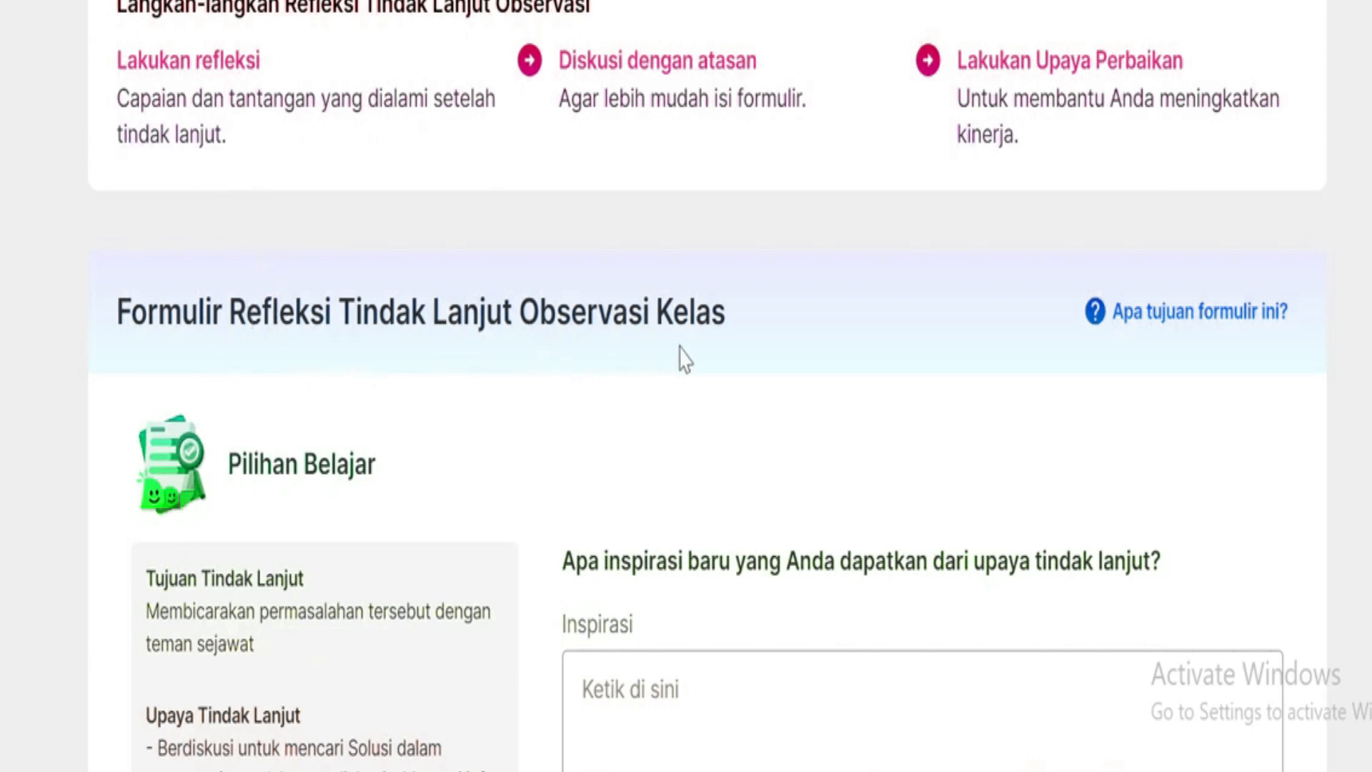
{"action": "scroll", "coordinate": [683, 357], "scroll_direction": "down", "scroll_amount": 5}
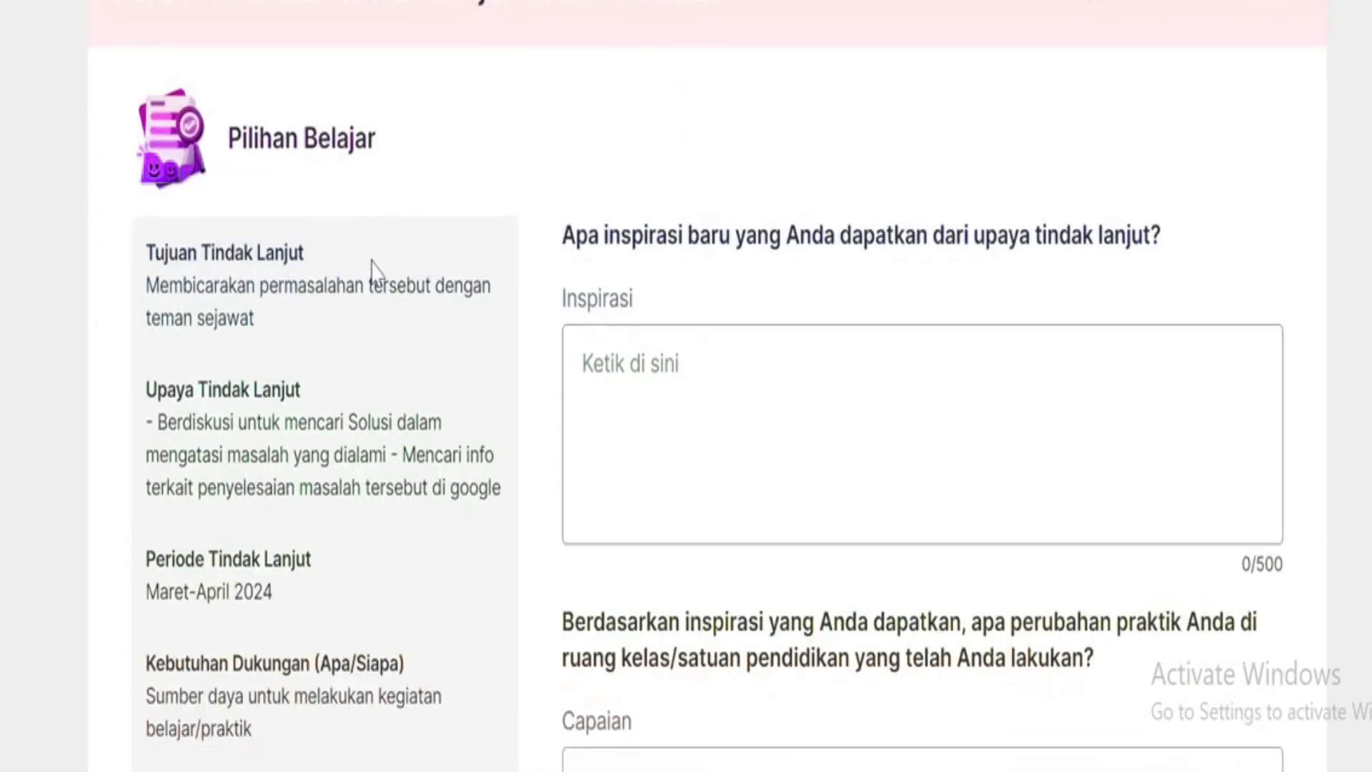
{"action": "scroll", "coordinate": [371, 267], "scroll_direction": "down", "scroll_amount": 2}
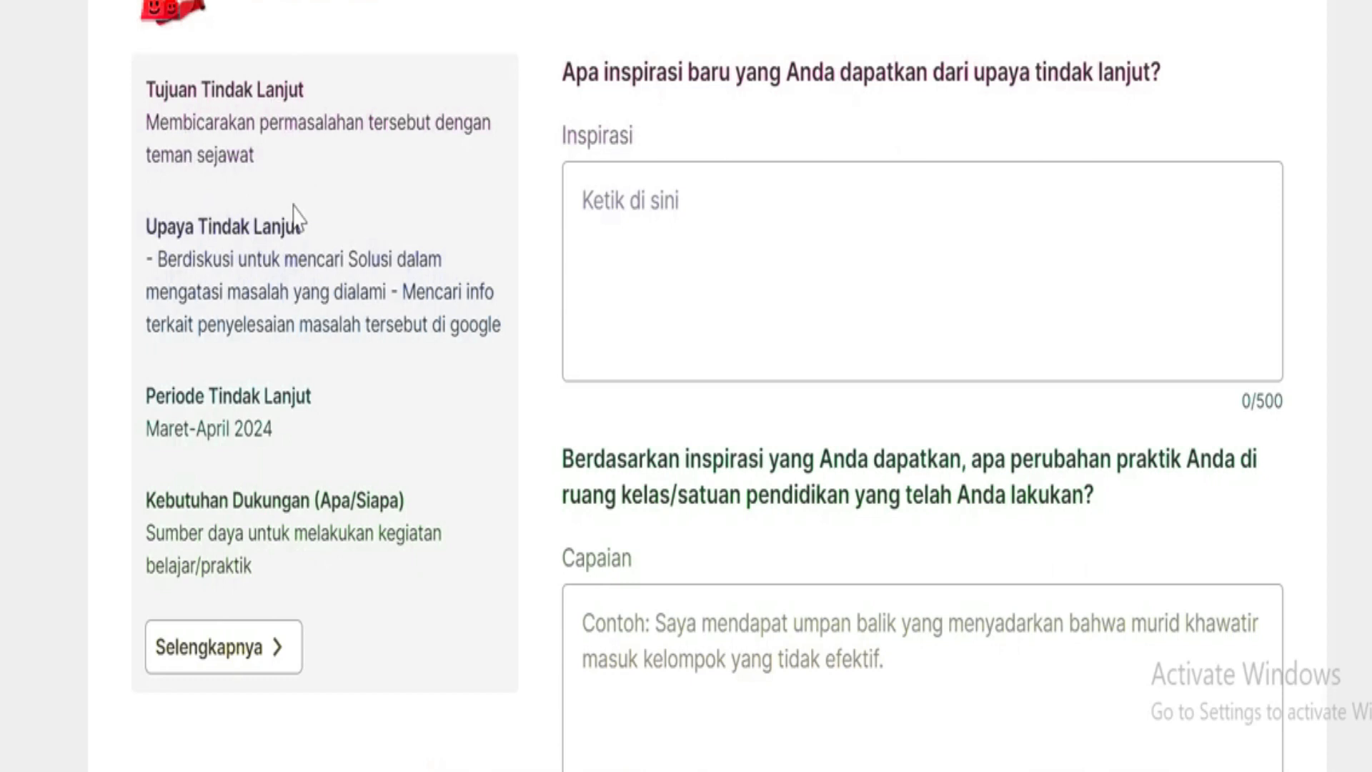
{"action": "left_click", "coordinate": [336, 171]}
{"action": "scroll", "coordinate": [333, 222], "scroll_direction": "up", "scroll_amount": 6}
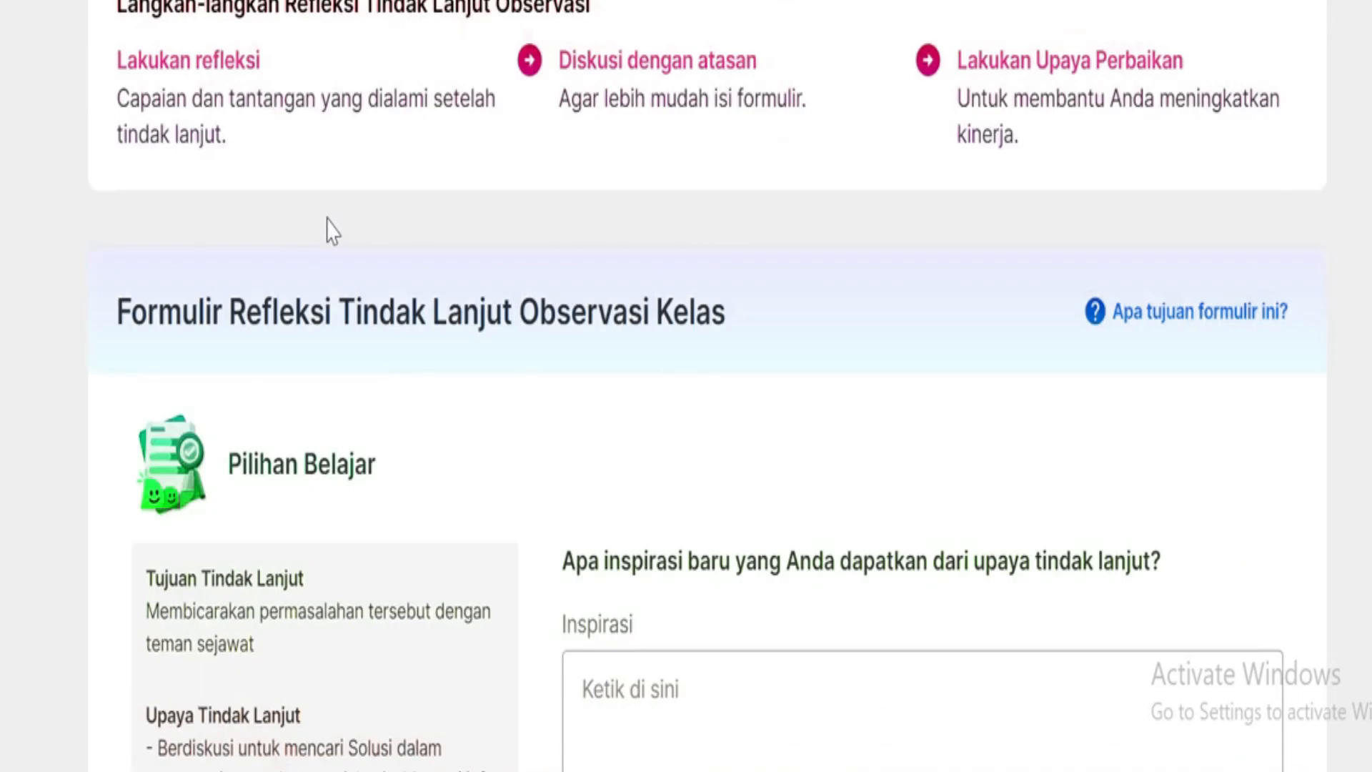
{"action": "scroll", "coordinate": [331, 229], "scroll_direction": "up", "scroll_amount": 2}
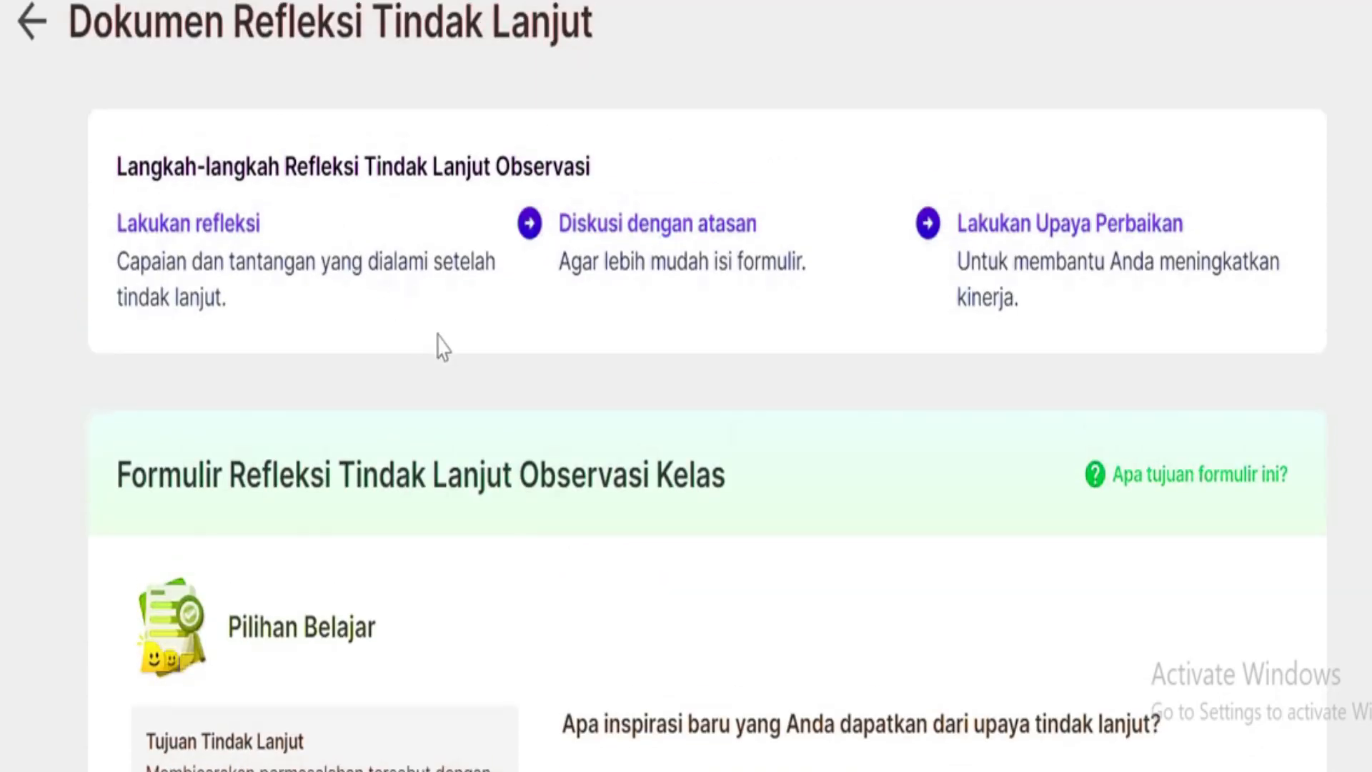
{"action": "scroll", "coordinate": [436, 344], "scroll_direction": "down", "scroll_amount": 2}
{"action": "scroll", "coordinate": [554, 491], "scroll_direction": "down", "scroll_amount": 4}
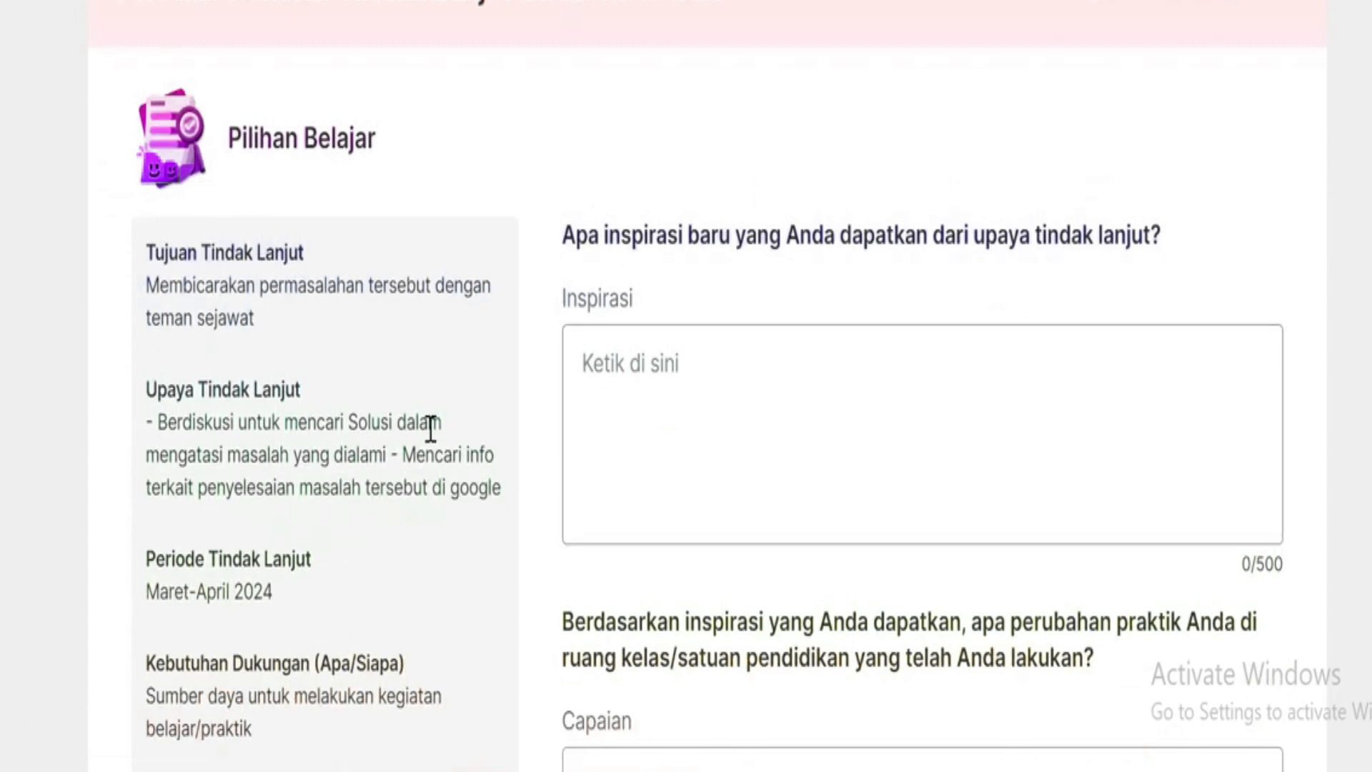
{"action": "scroll", "coordinate": [432, 428], "scroll_direction": "down", "scroll_amount": 2}
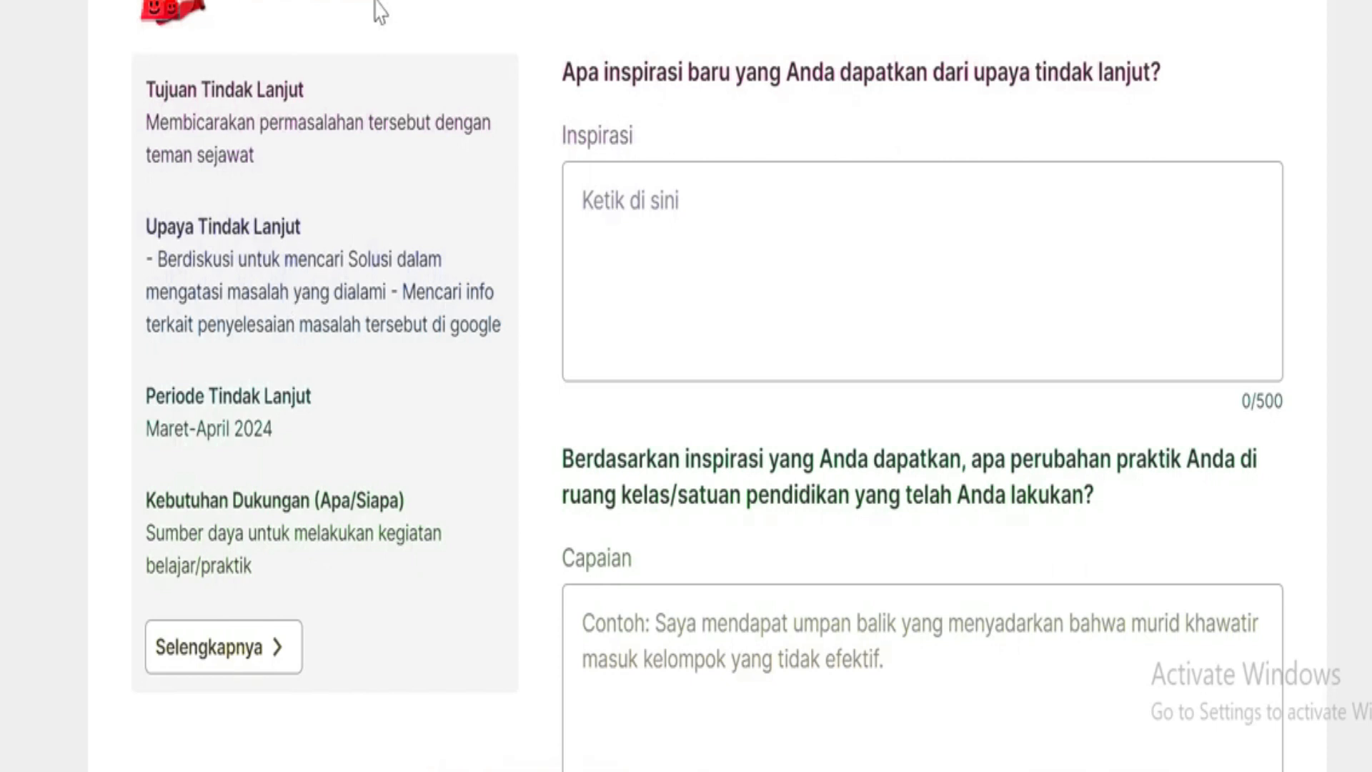
- Examine the Pilihan Belajar questions for Inspirasi, Capaian, Tantangan and Upaya Perbaikan
{"action": "scroll", "coordinate": [386, 107], "scroll_direction": "down", "scroll_amount": 15}
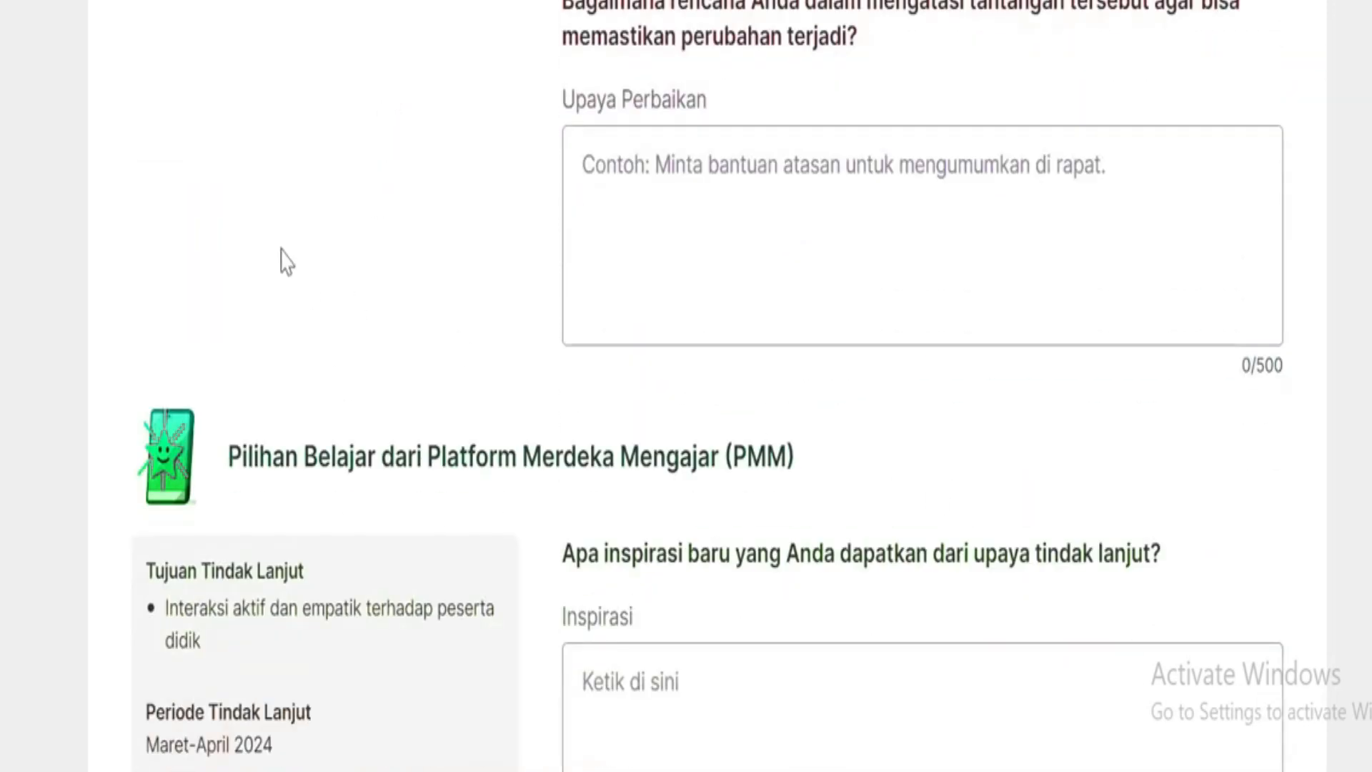
{"action": "scroll", "coordinate": [286, 261], "scroll_direction": "up", "scroll_amount": 9}
{"action": "scroll", "coordinate": [293, 261], "scroll_direction": "up", "scroll_amount": 9}
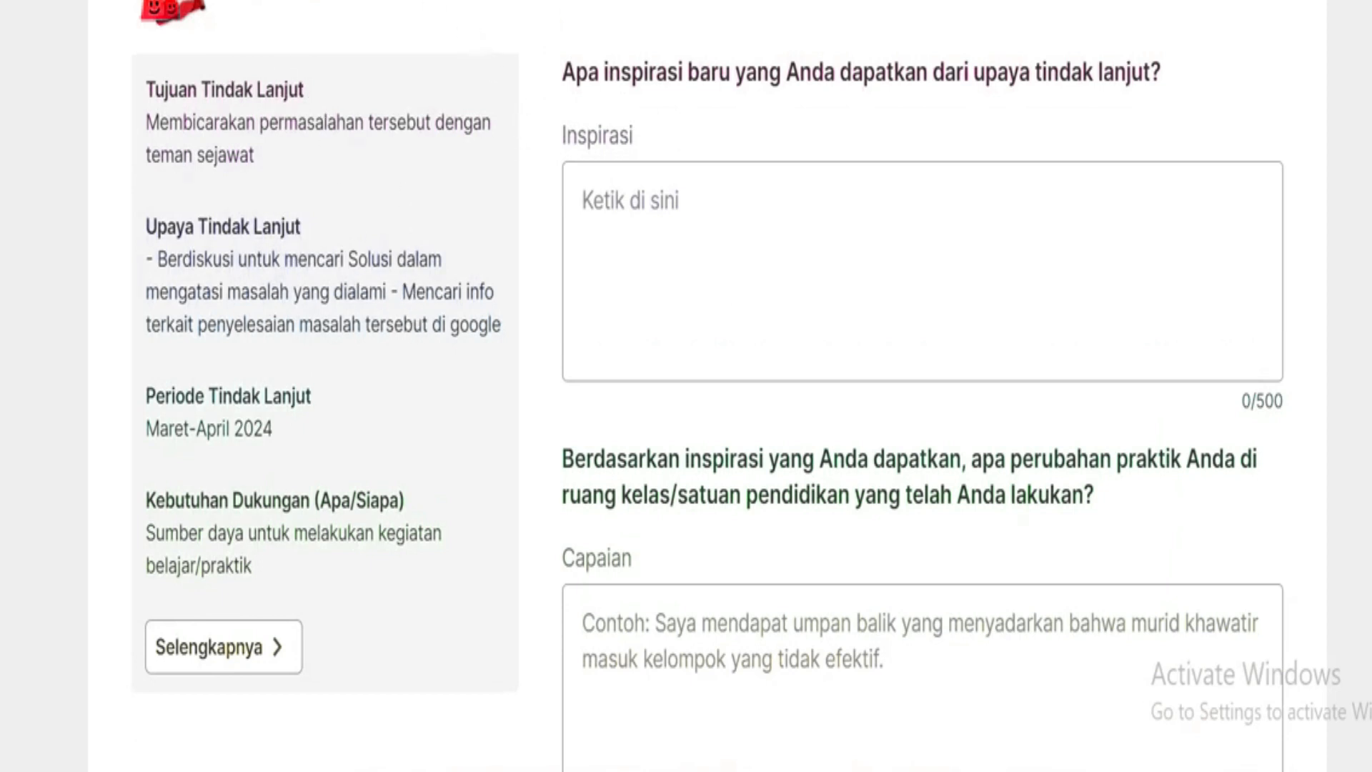
{"action": "scroll", "coordinate": [759, 297], "scroll_direction": "down", "scroll_amount": 15}
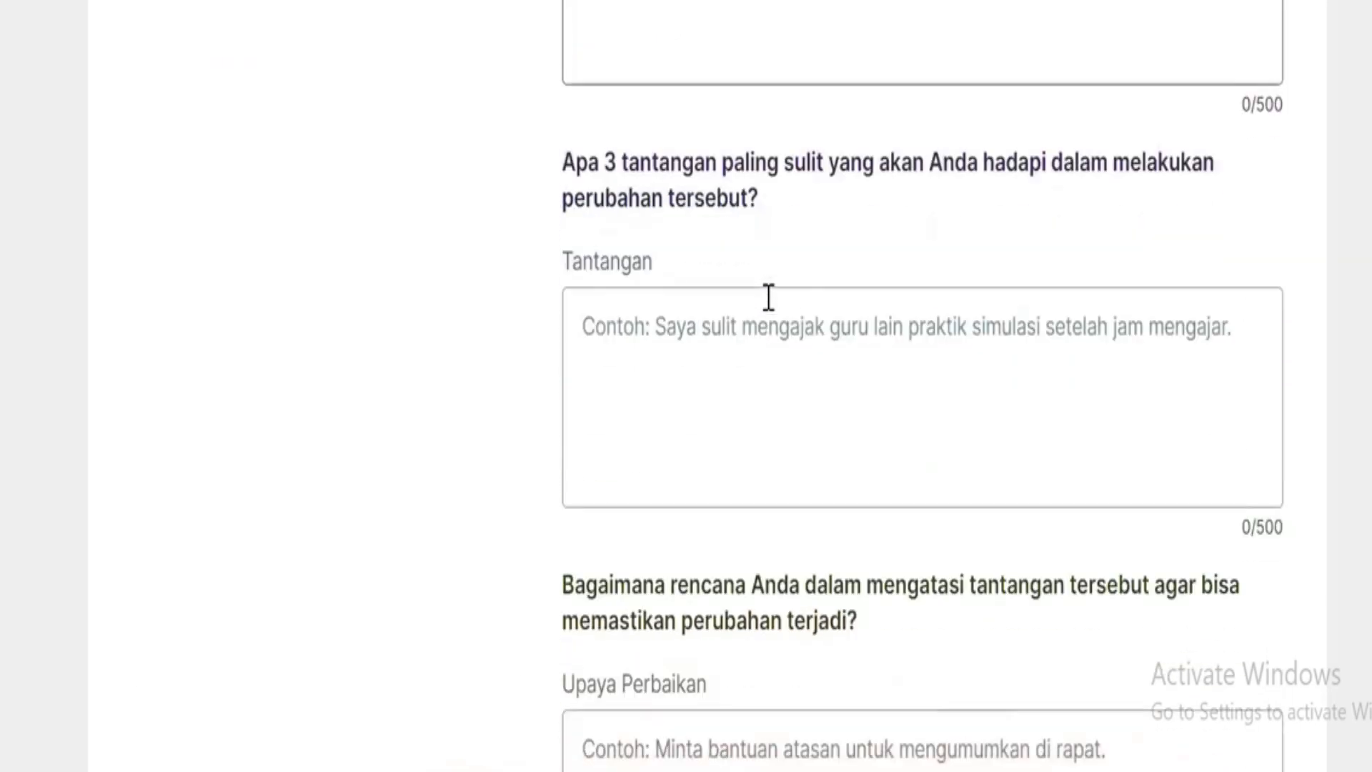
{"action": "scroll", "coordinate": [769, 296], "scroll_direction": "down", "scroll_amount": 10}
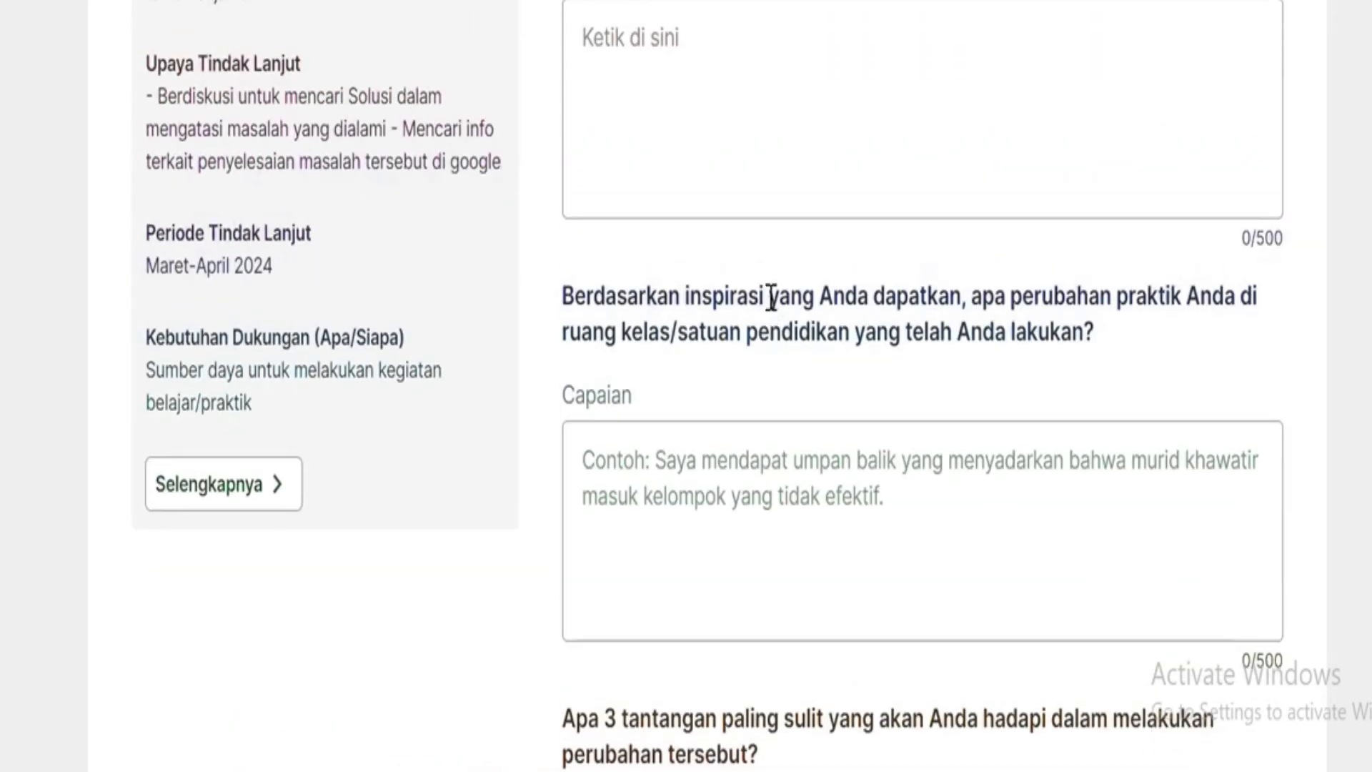
{"action": "scroll", "coordinate": [769, 294], "scroll_direction": "up", "scroll_amount": 2}
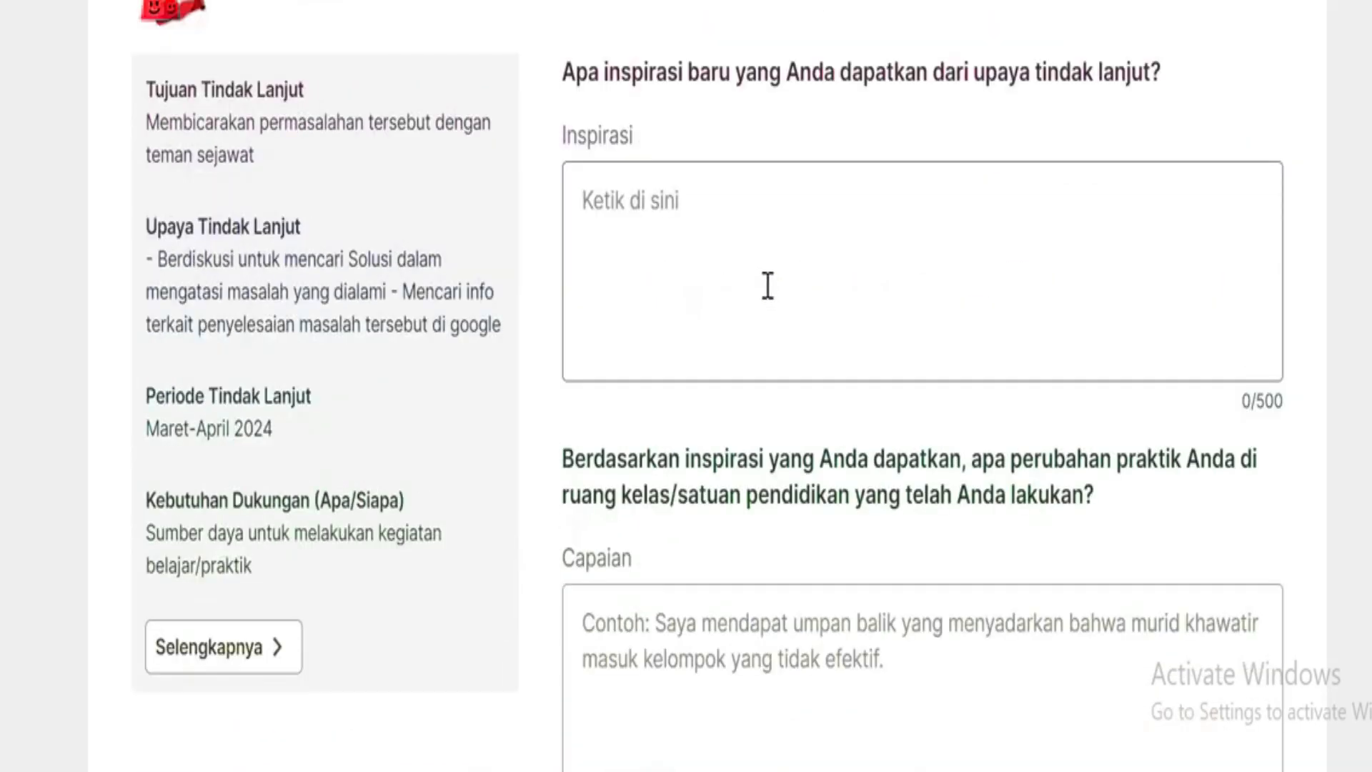
{"action": "left_click", "coordinate": [758, 285]}
{"action": "scroll", "coordinate": [739, 455], "scroll_direction": "down", "scroll_amount": 7}
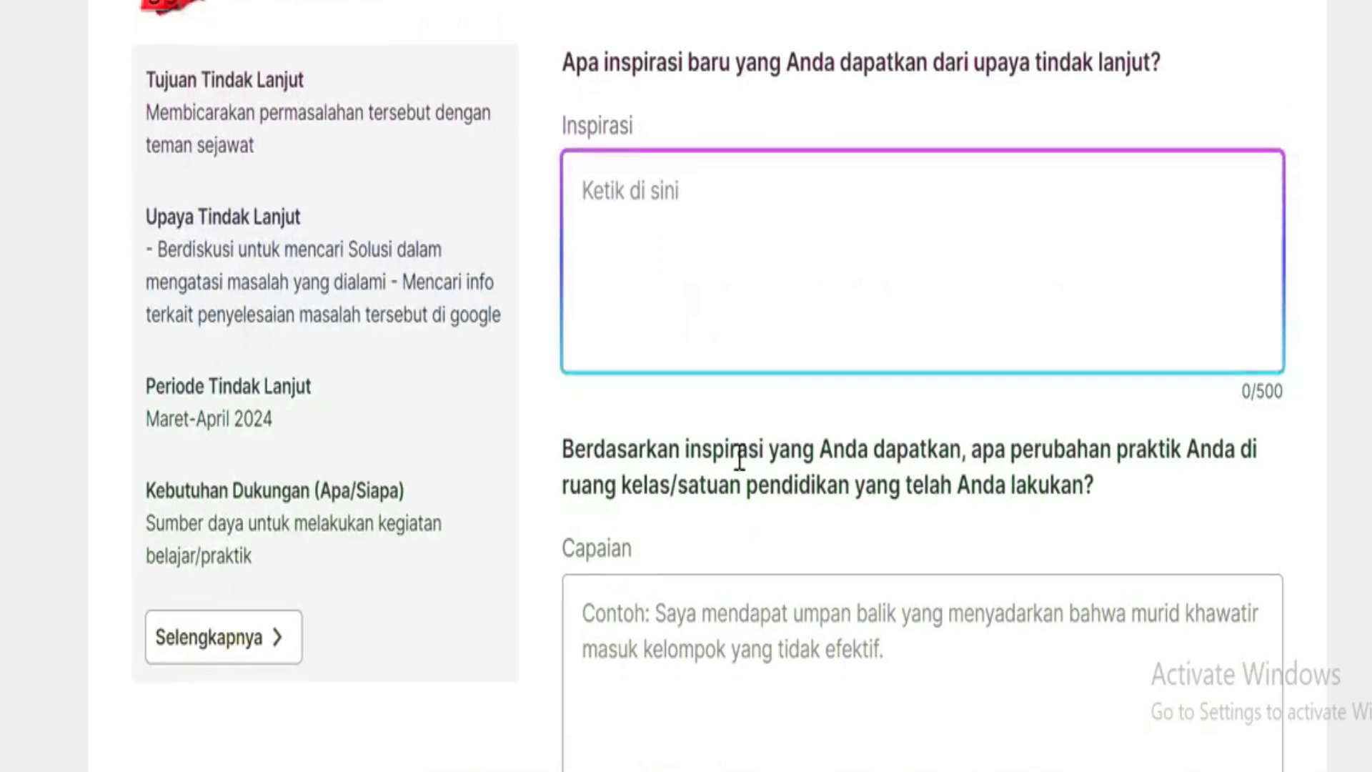
{"action": "left_click", "coordinate": [744, 216]}
{"action": "scroll", "coordinate": [756, 426], "scroll_direction": "up", "scroll_amount": 7}
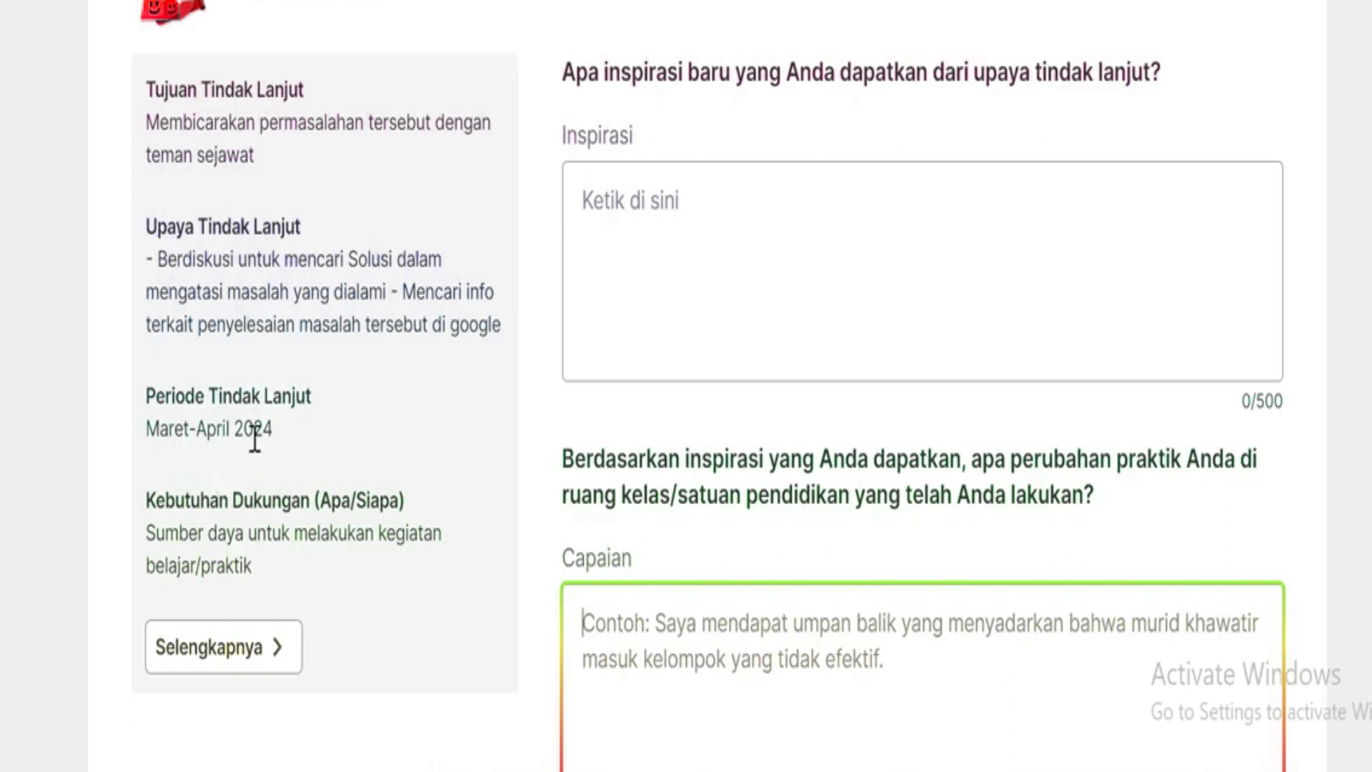
- Read the Inspirasi question of Pilihan Belajar alongside its Tujuan Tindak Lanjut, highlighting the question, the field label and the goal text
{"action": "left_click", "coordinate": [671, 265]}
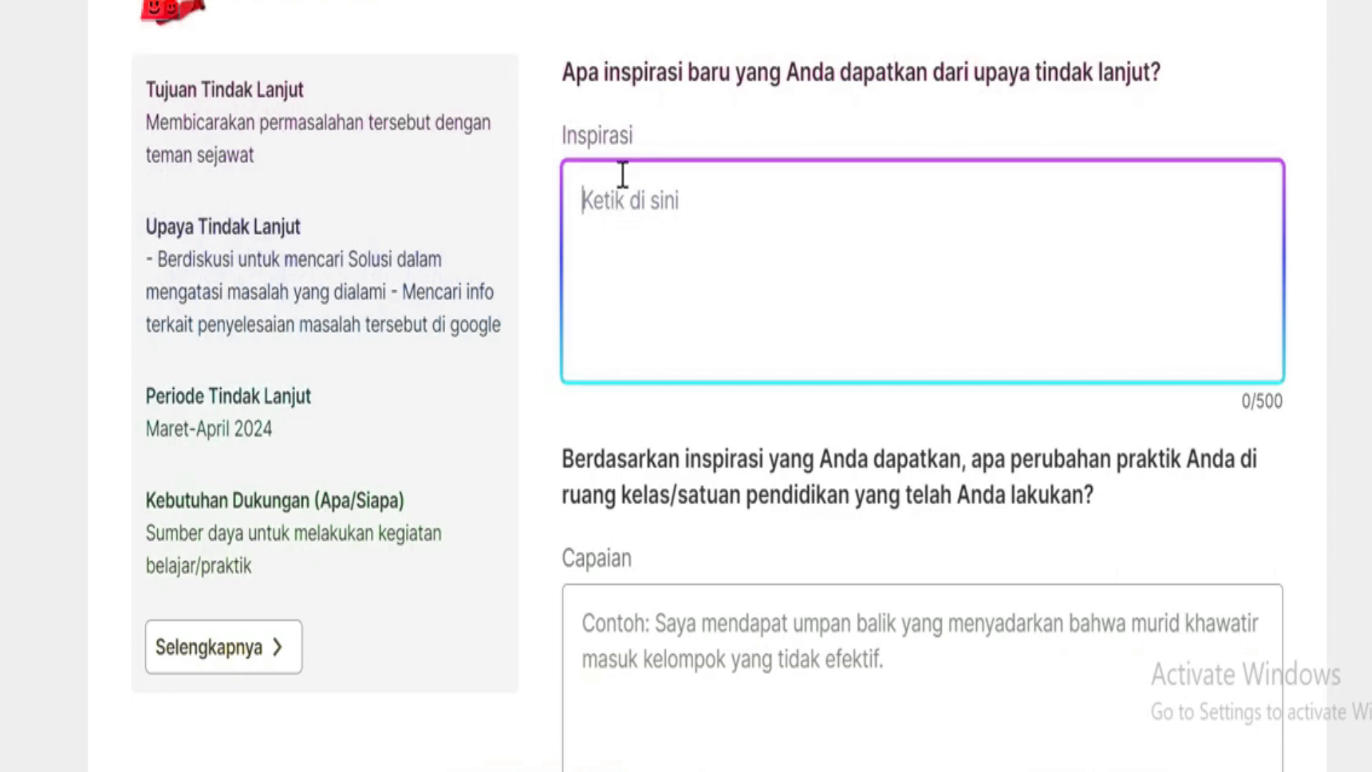
{"action": "left_click_drag", "start_coordinate": [576, 72], "coordinate": [1167, 64]}
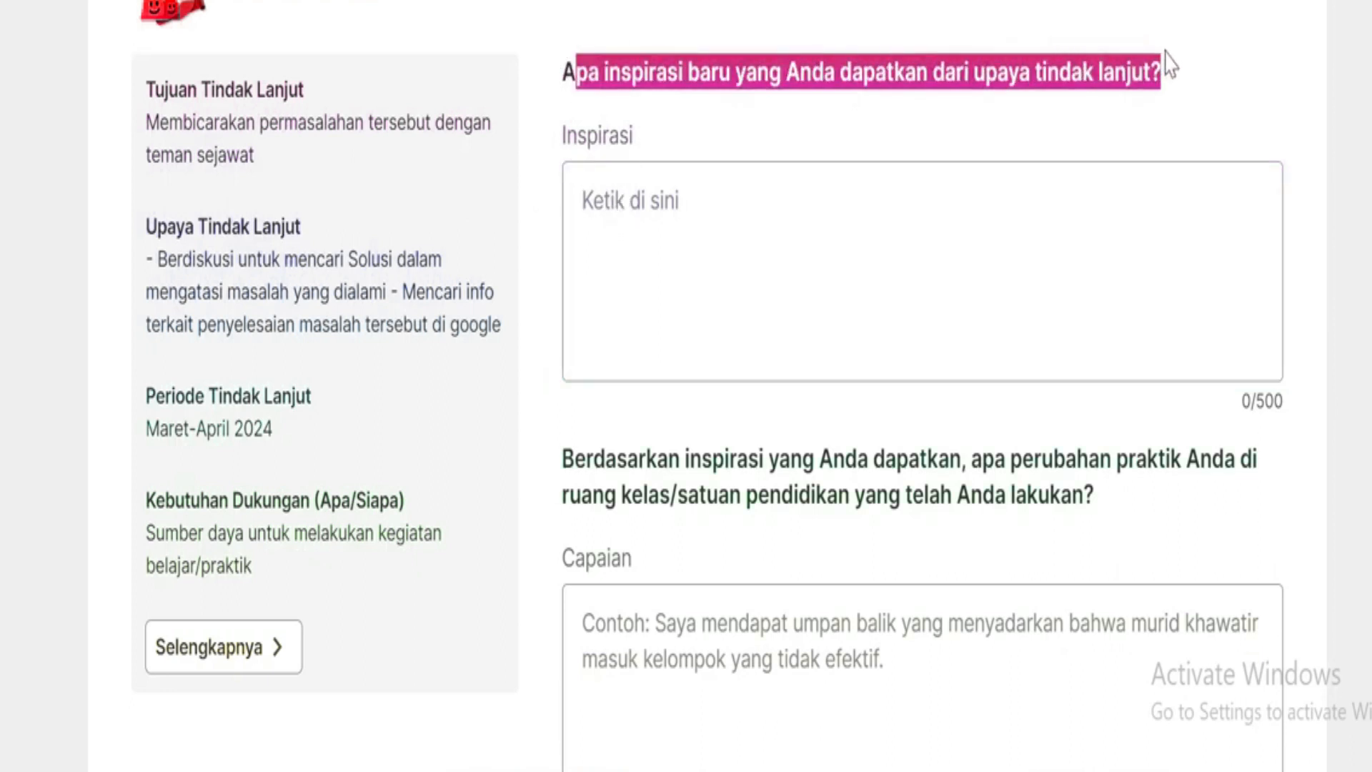
{"action": "left_click", "coordinate": [988, 200]}
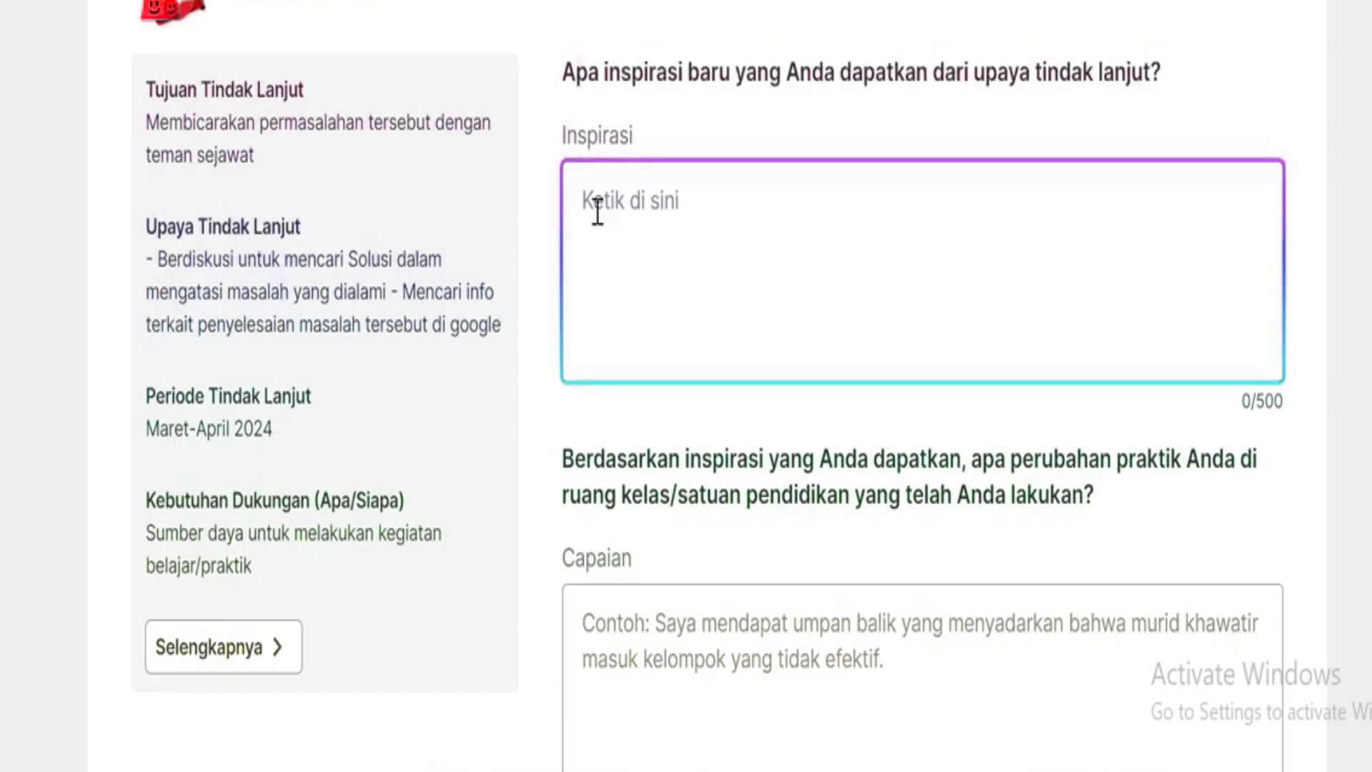
{"action": "left_click_drag", "start_coordinate": [557, 140], "coordinate": [631, 164]}
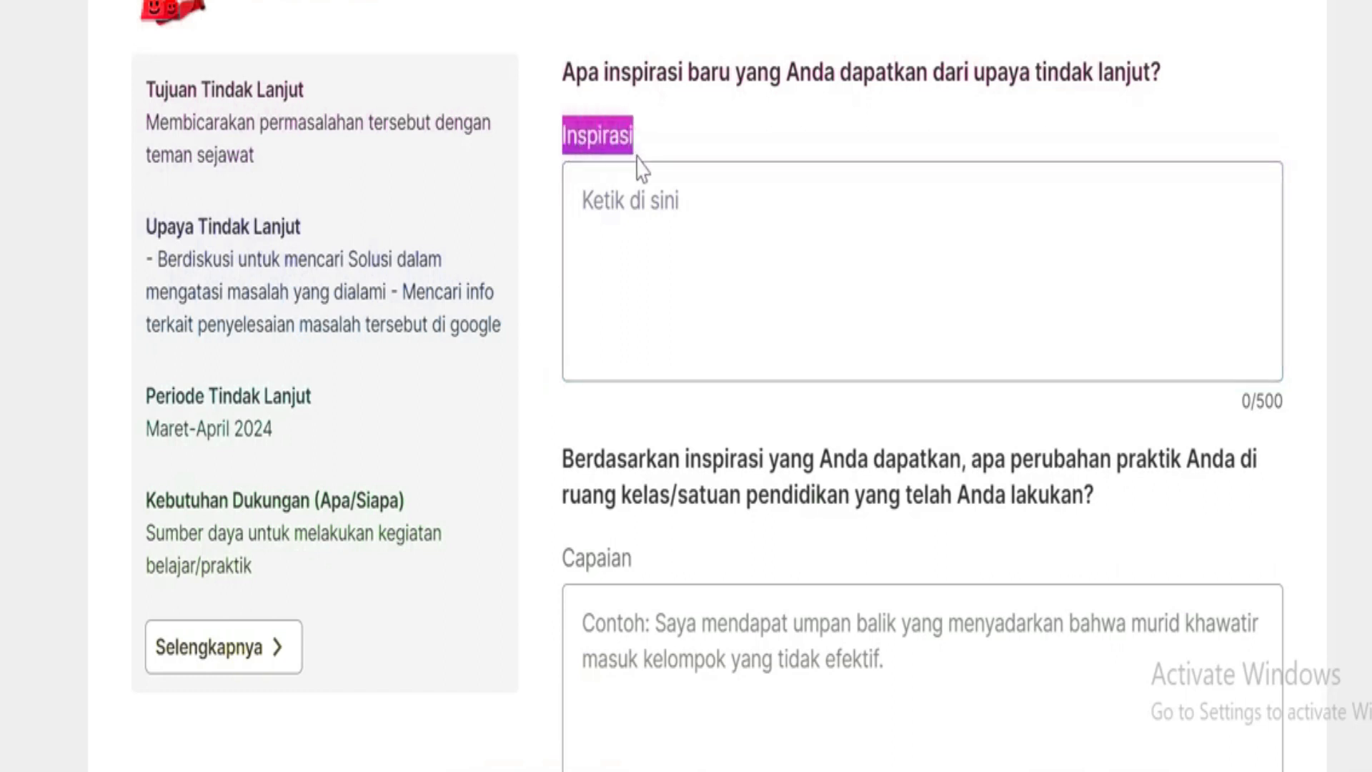
{"action": "left_click", "coordinate": [631, 223]}
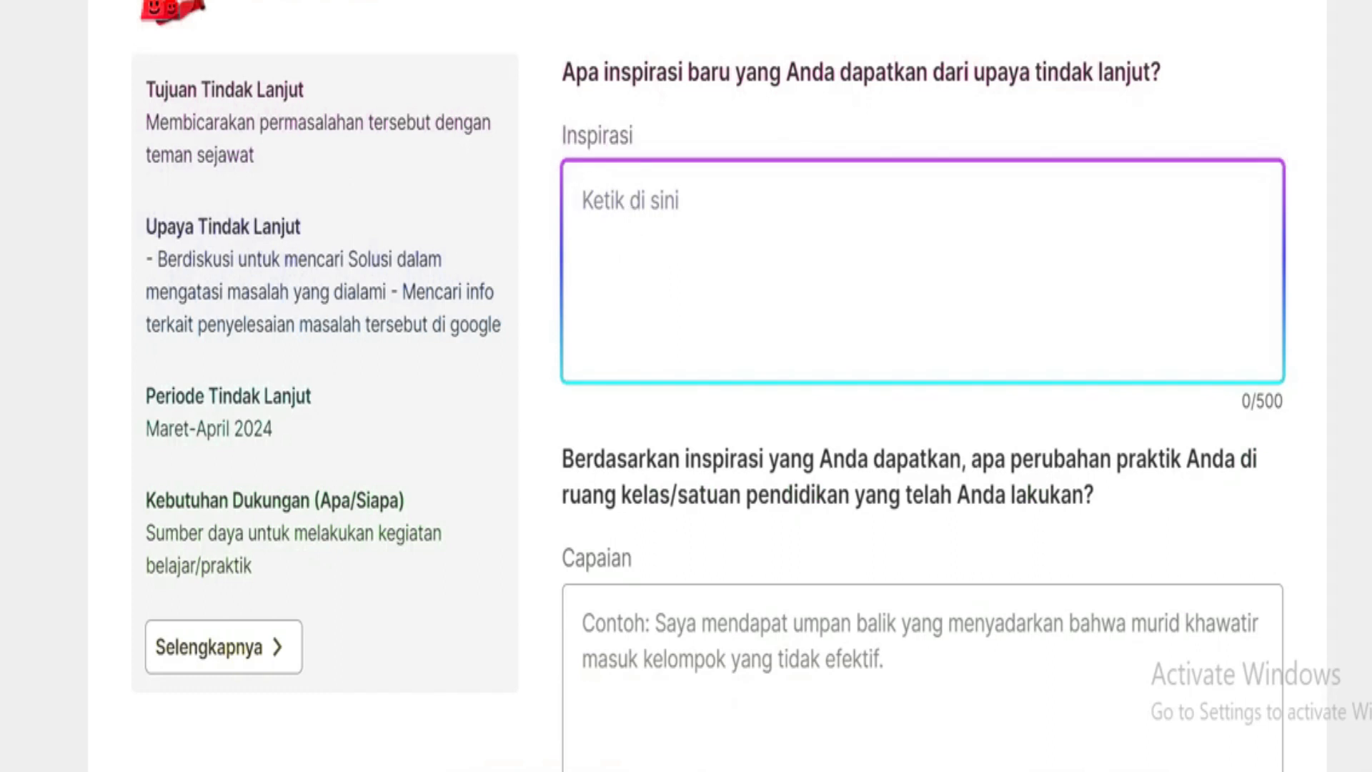
{"action": "left_click_drag", "start_coordinate": [150, 118], "coordinate": [304, 156]}
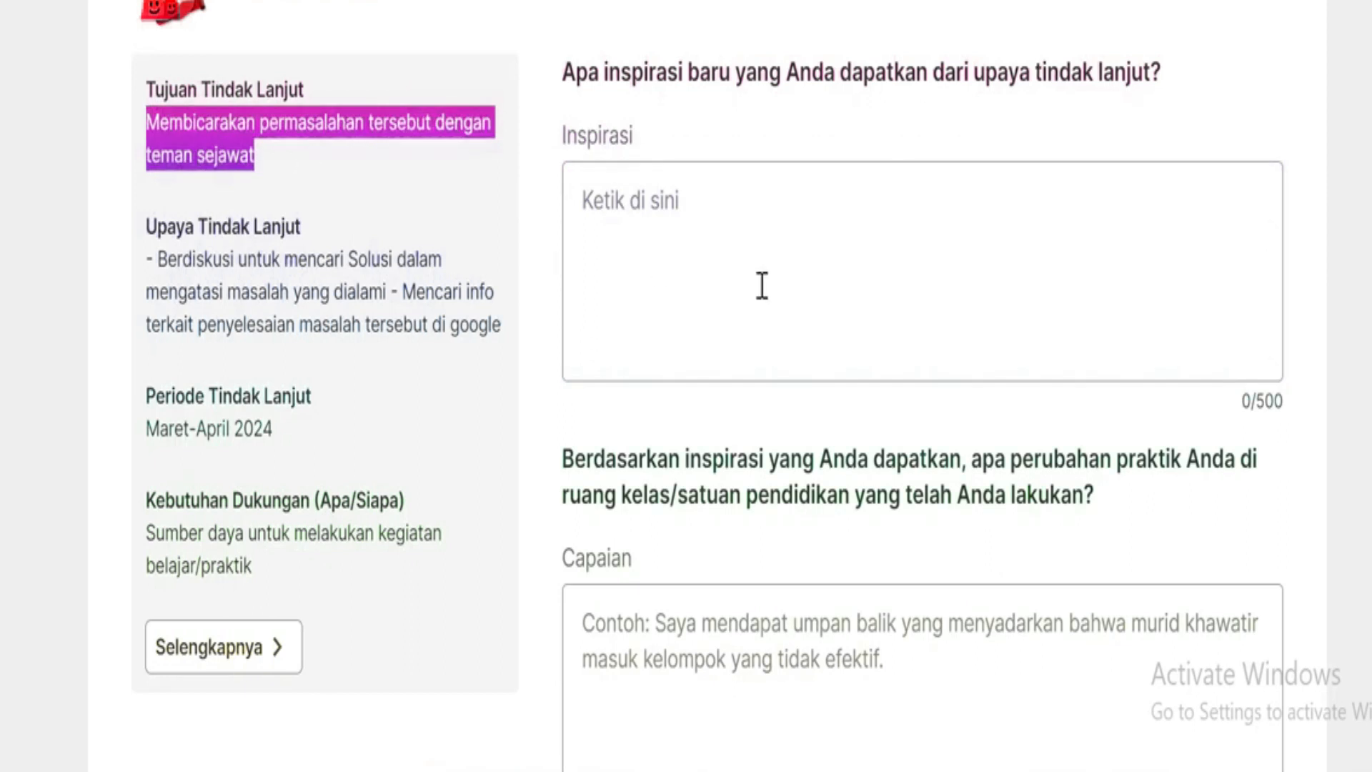
{"action": "left_click", "coordinate": [677, 195]}
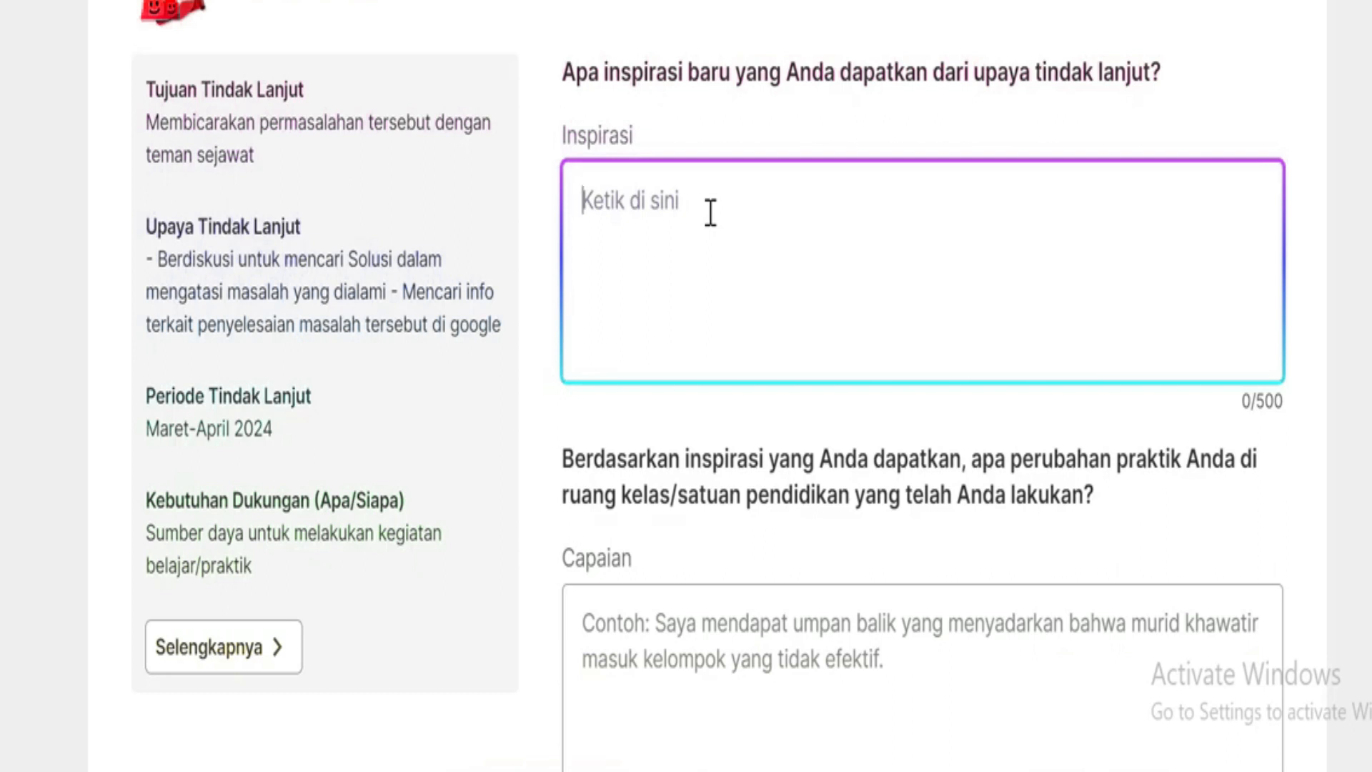
- Switch to the Rancangan Pelaksanaan Obser... document in Word and find the table of prepared answers discussing input from teman sejawat
{"action": "left_click", "coordinate": [845, 767]}
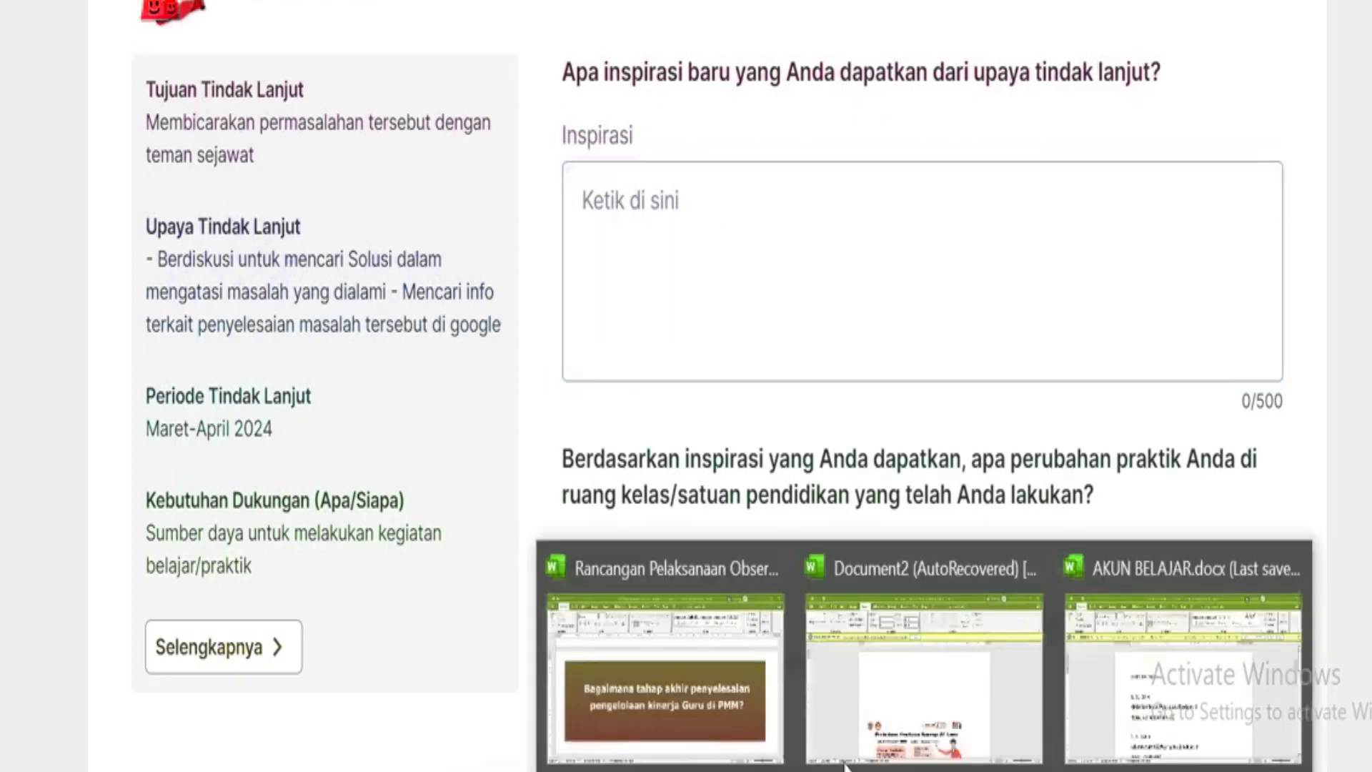
{"action": "left_click", "coordinate": [625, 613]}
{"action": "scroll", "coordinate": [525, 436], "scroll_direction": "up", "scroll_amount": 12}
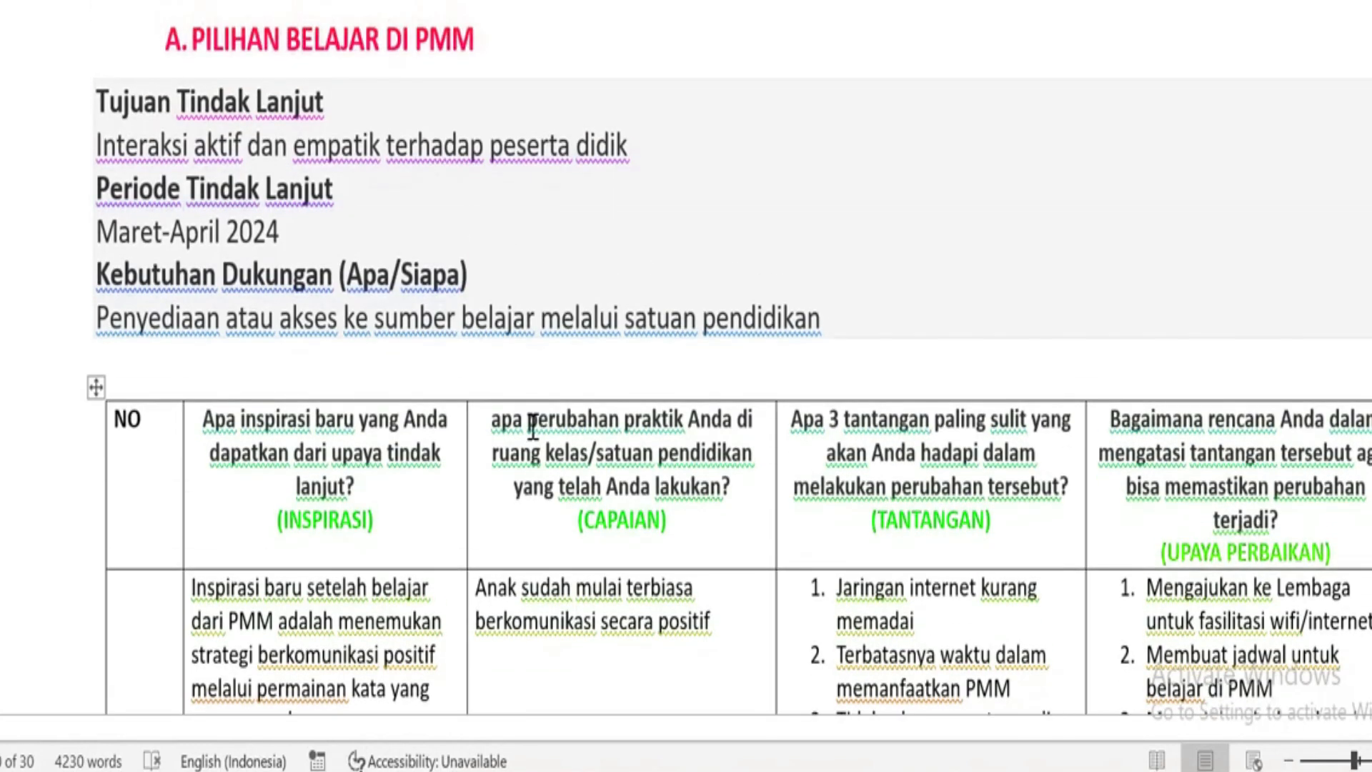
{"action": "scroll", "coordinate": [534, 429], "scroll_direction": "down", "scroll_amount": 5}
{"action": "scroll", "coordinate": [536, 429], "scroll_direction": "up", "scroll_amount": 1}
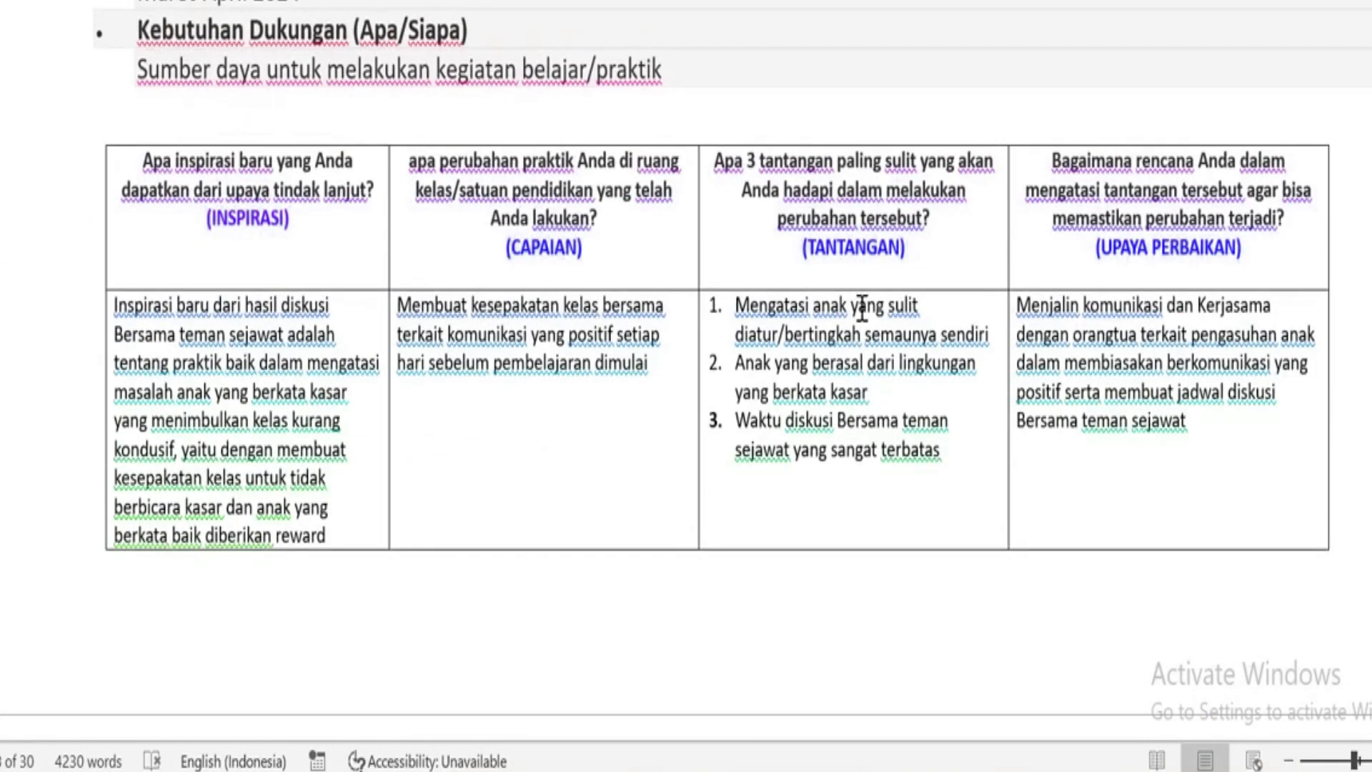
{"action": "scroll", "coordinate": [862, 309], "scroll_direction": "up", "scroll_amount": 2}
{"action": "scroll", "coordinate": [863, 309], "scroll_direction": "down", "scroll_amount": 1}
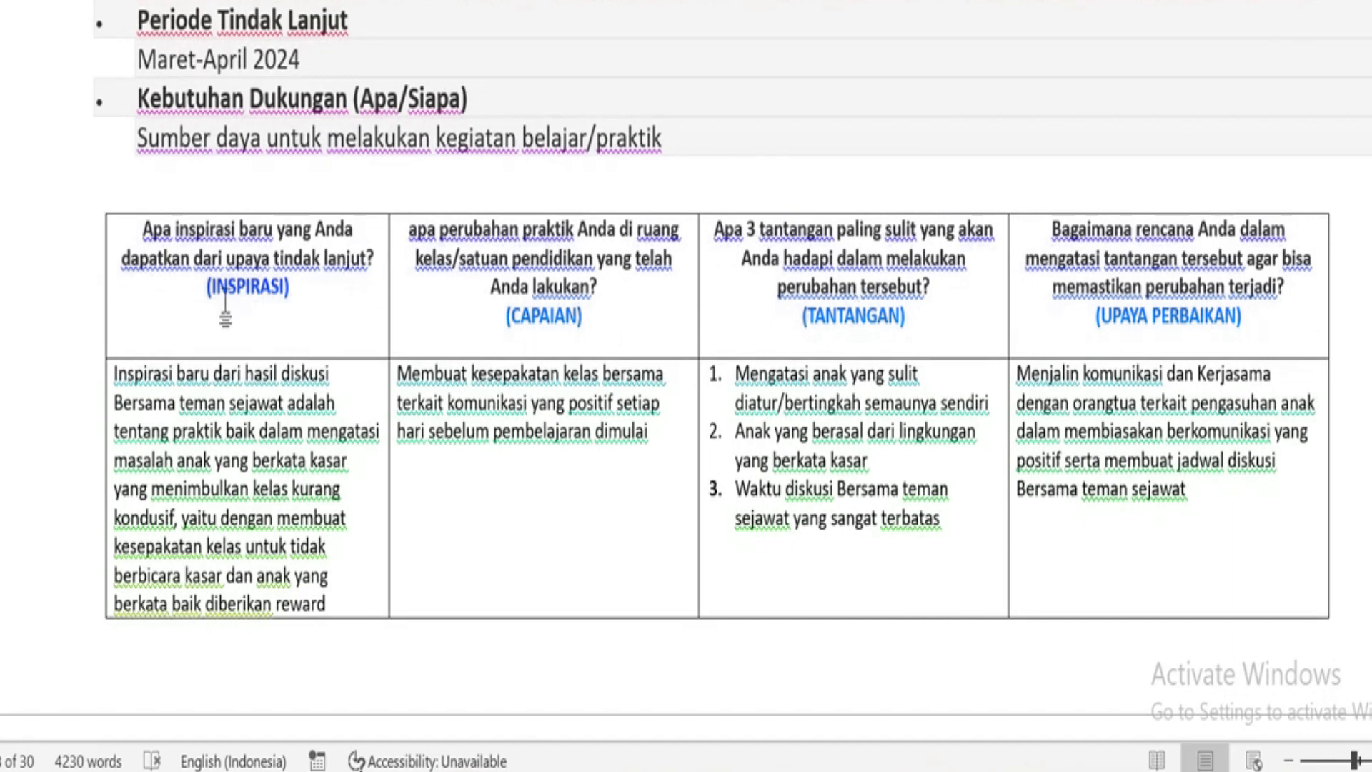
- Copy the prepared INSPIRASI answer from the Word table and paste it into the Inspirasi field of the reflection form
{"action": "scroll", "coordinate": [356, 443], "scroll_direction": "down", "scroll_amount": 3}
{"action": "scroll", "coordinate": [356, 443], "scroll_direction": "up", "scroll_amount": 3}
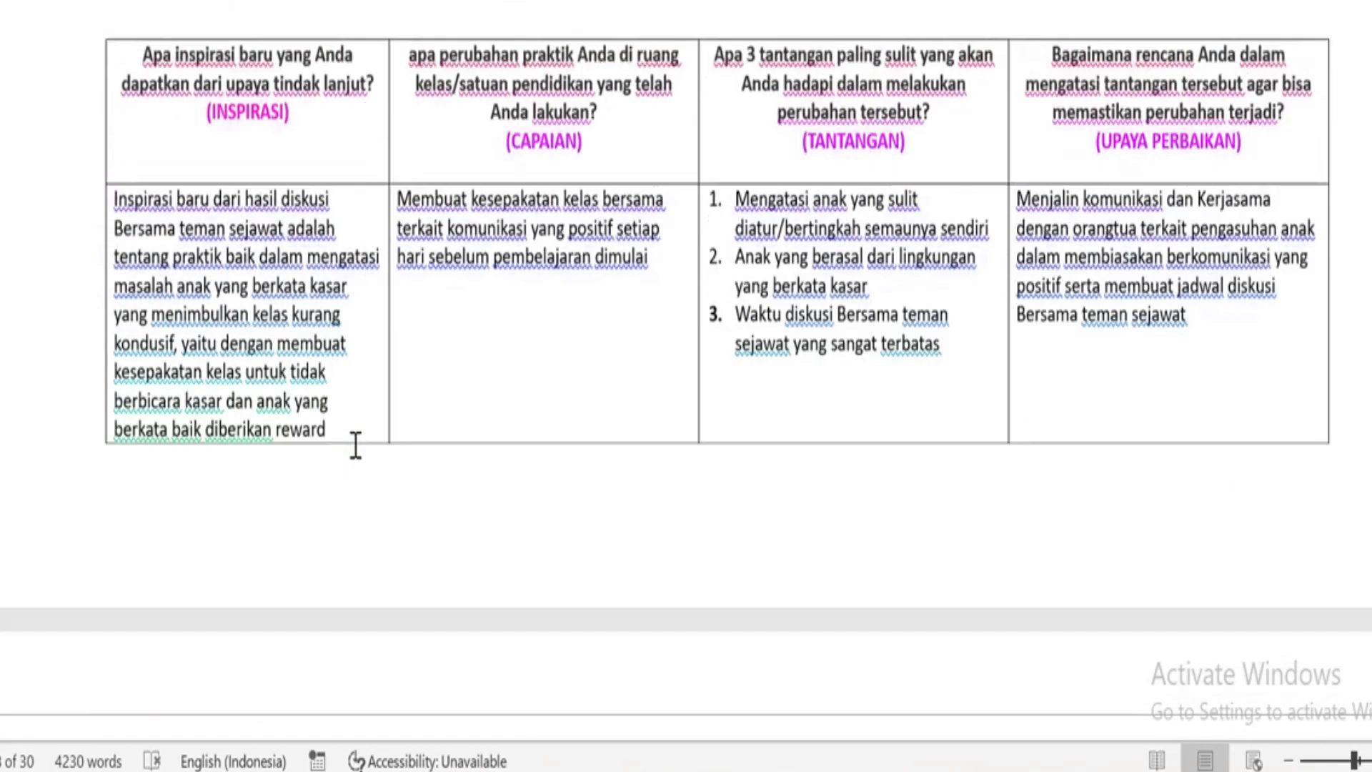
{"action": "left_click_drag", "start_coordinate": [327, 537], "coordinate": [117, 313]}
{"action": "key", "text": "ctrl+c"}
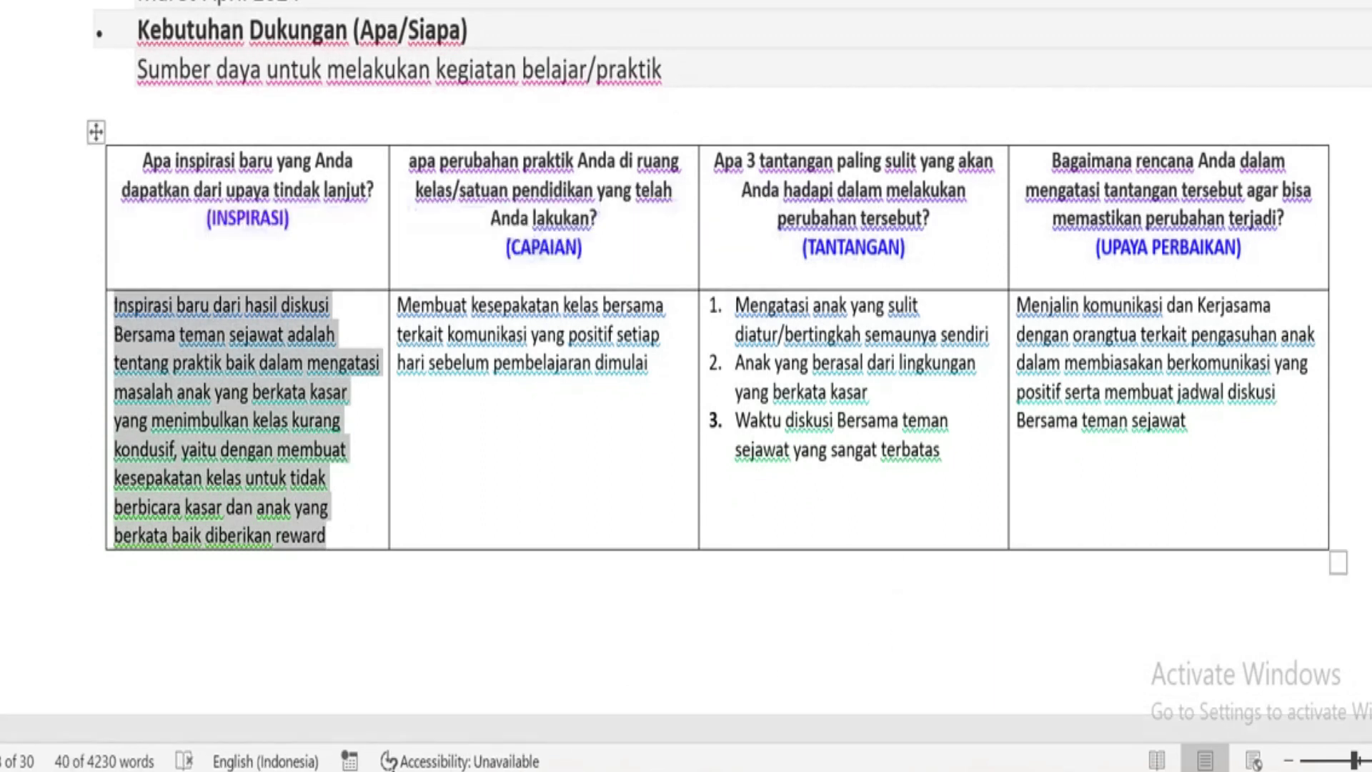
{"action": "key", "text": "alt+Tab"}
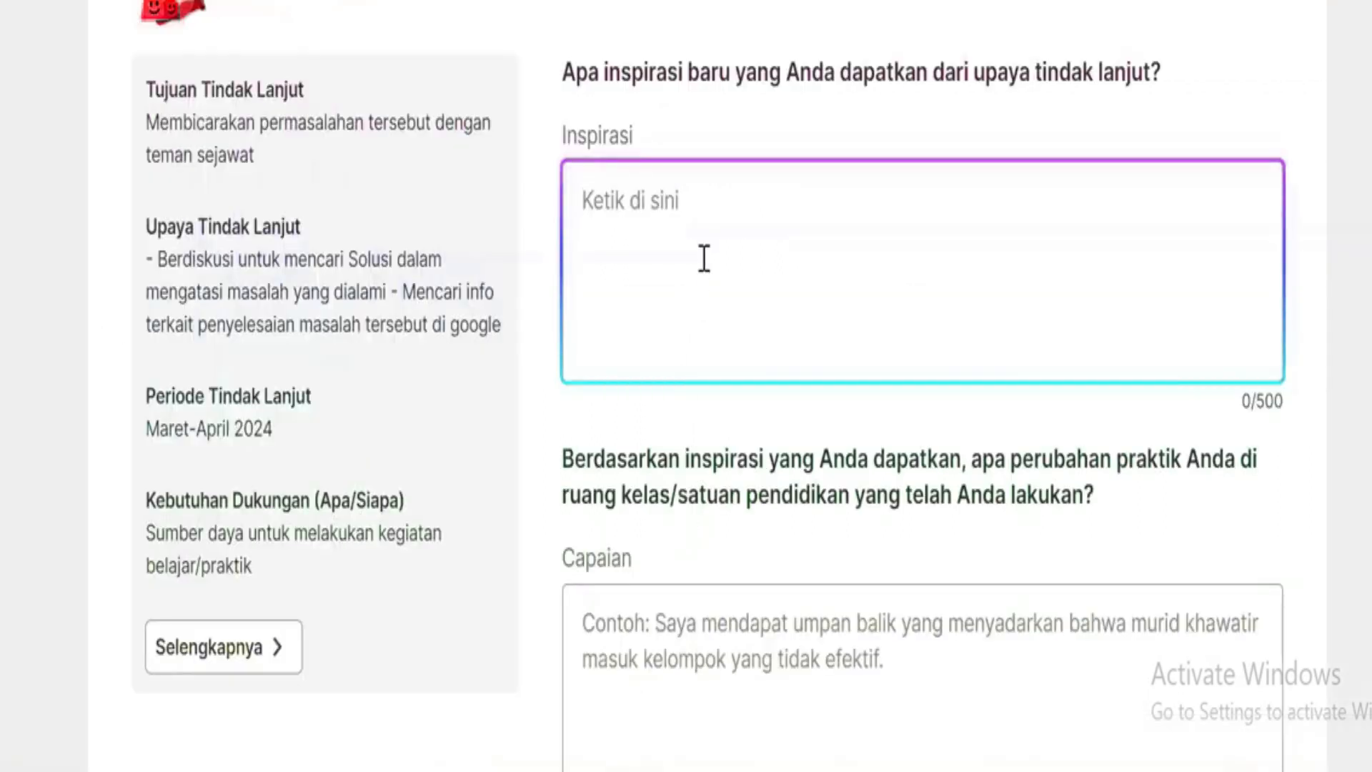
{"action": "key", "text": "ctrl+v"}
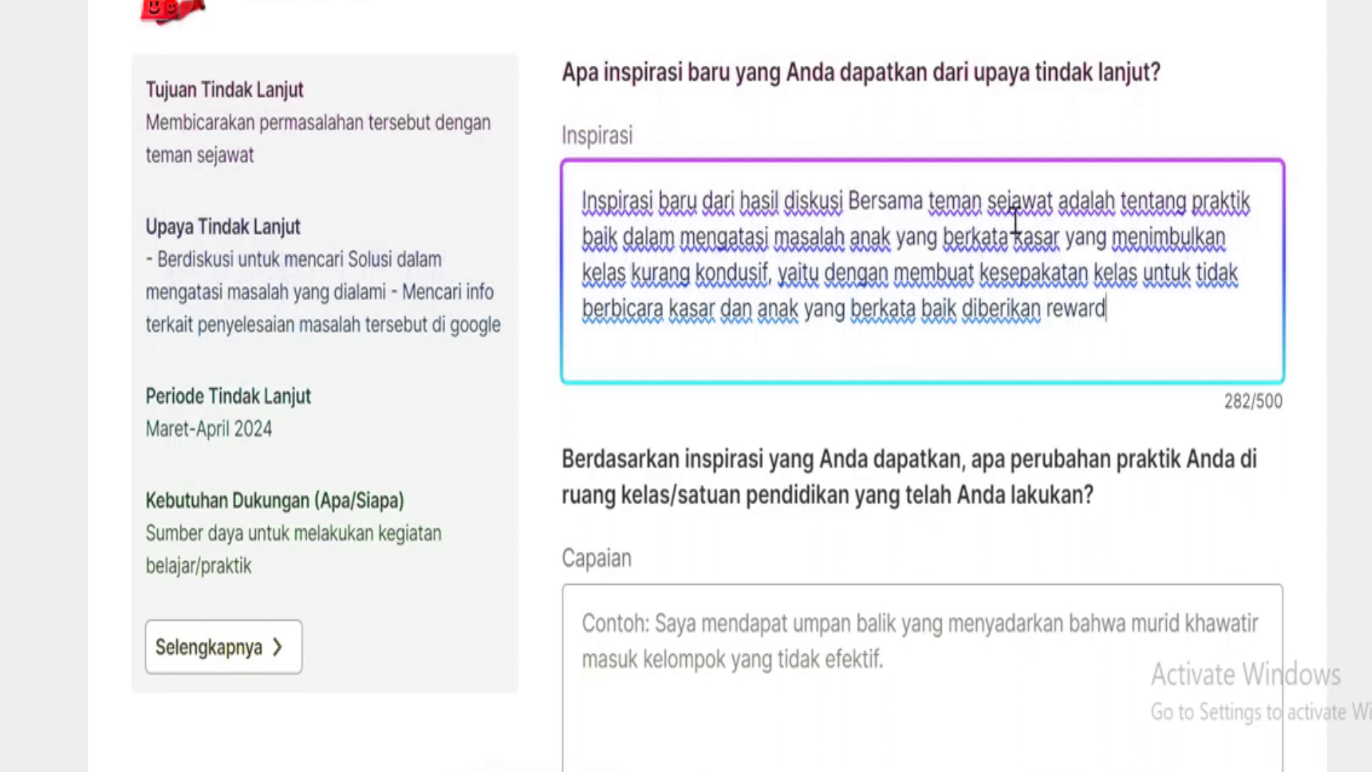
- Change "Bersama" to lowercase "bersama" in the Inspirasi answer
{"action": "left_click", "coordinate": [860, 208]}
{"action": "key", "text": "BackSpace"}
{"action": "type", "text": "b"}
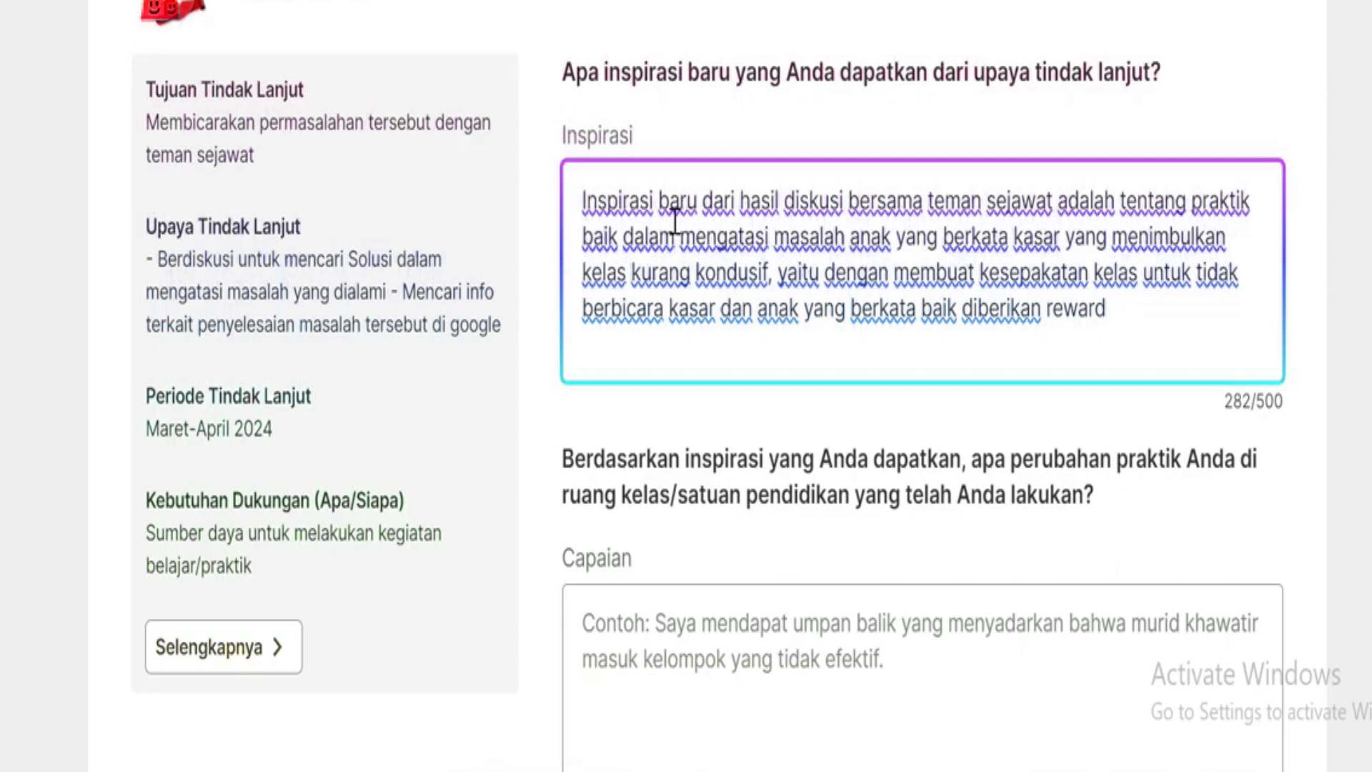
- Reread the Inspirasi answer, highlighting the whole text and the passage from "kesepakatan kelas" to "reward"
{"action": "left_click_drag", "start_coordinate": [572, 197], "coordinate": [1125, 317]}
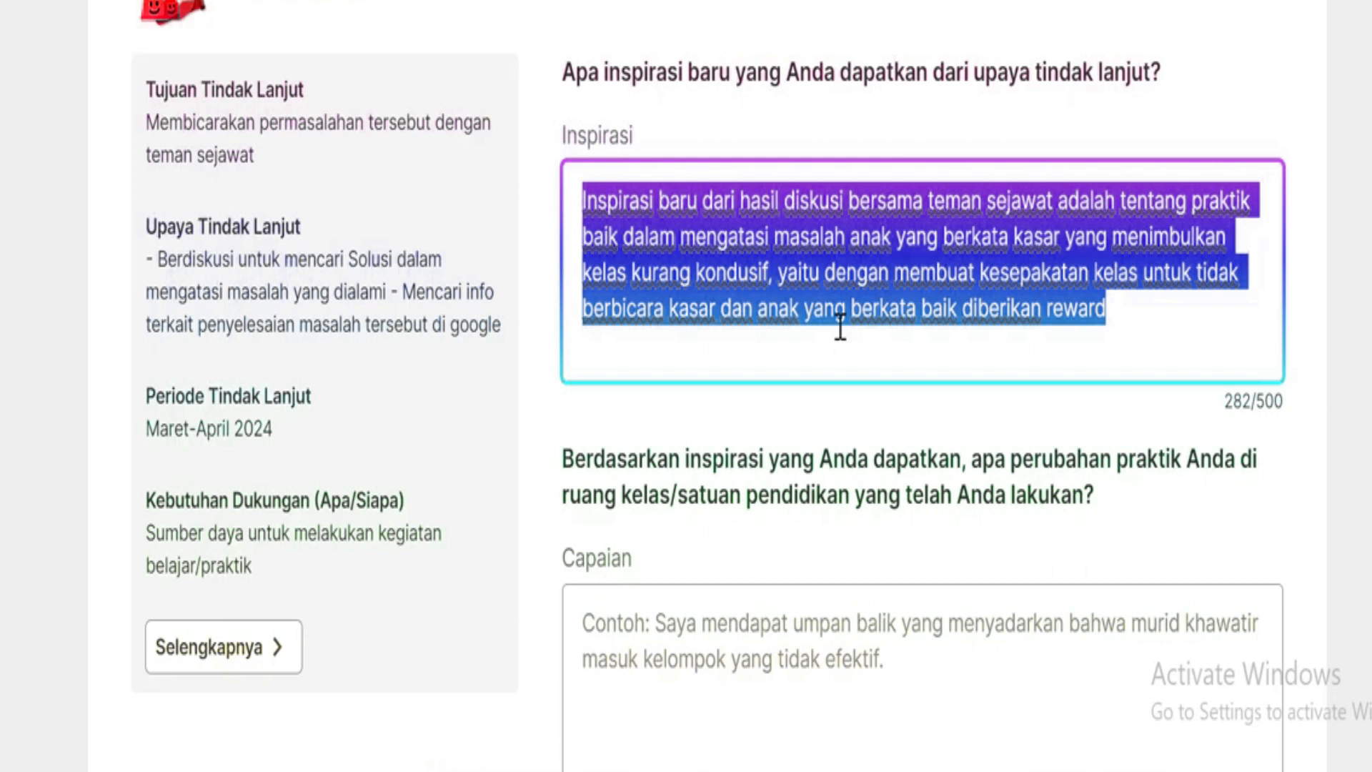
{"action": "left_click", "coordinate": [997, 268]}
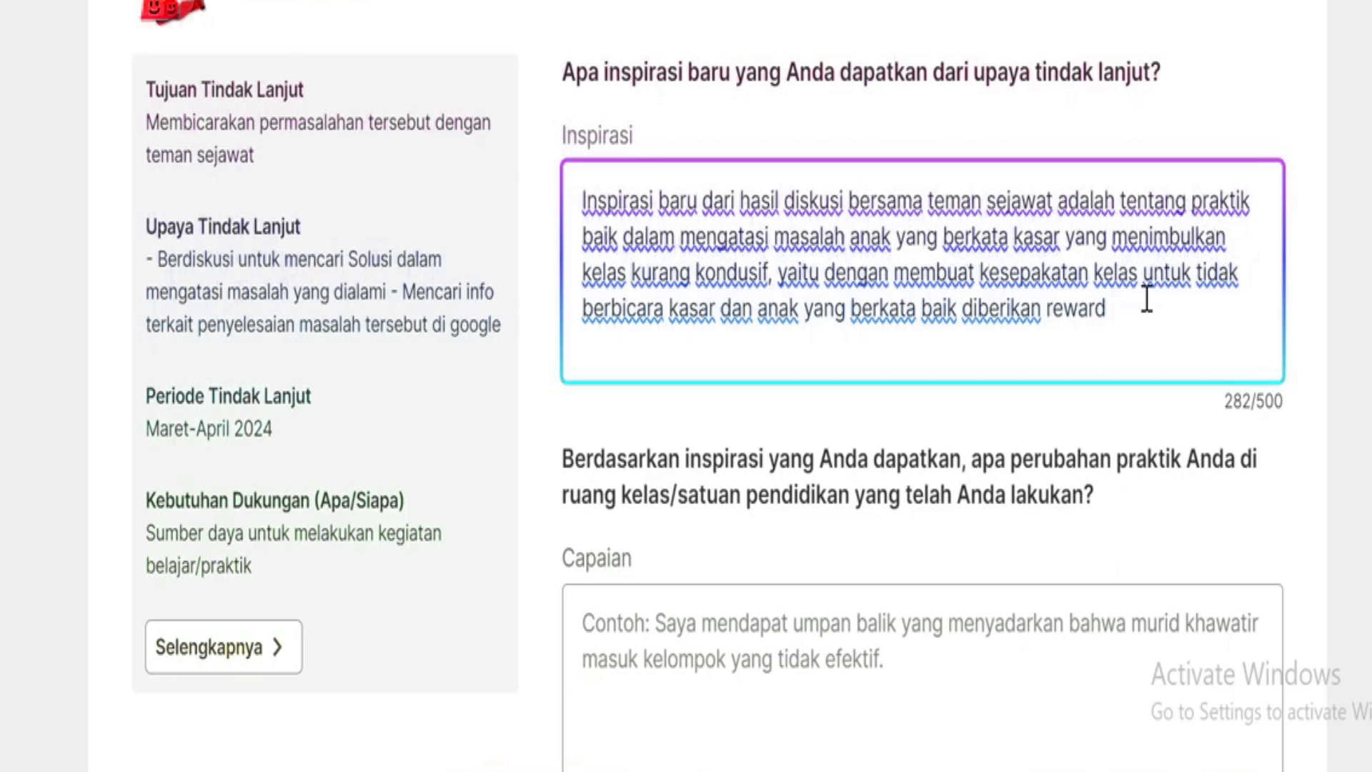
{"action": "left_click", "coordinate": [981, 281]}
{"action": "left_click_drag", "start_coordinate": [982, 281], "coordinate": [1107, 310]}
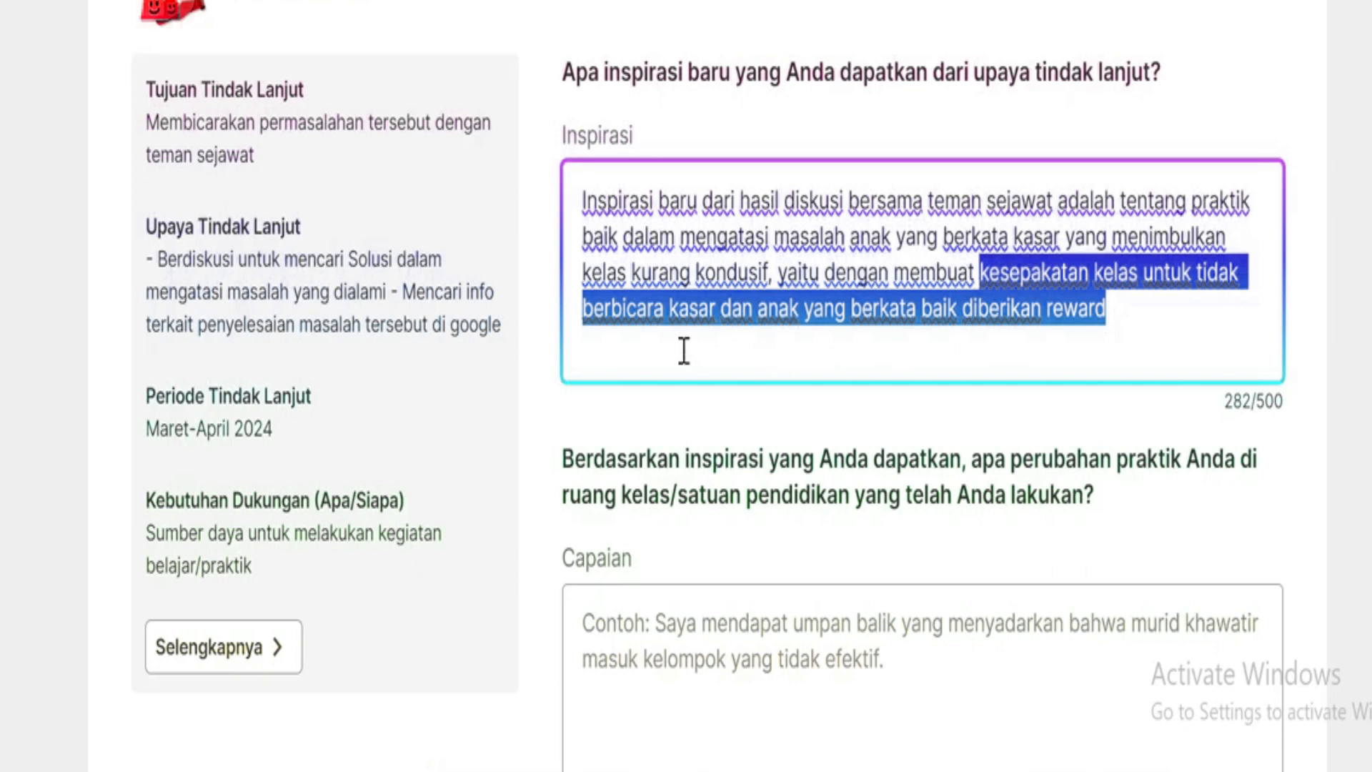
{"action": "left_click", "coordinate": [729, 339]}
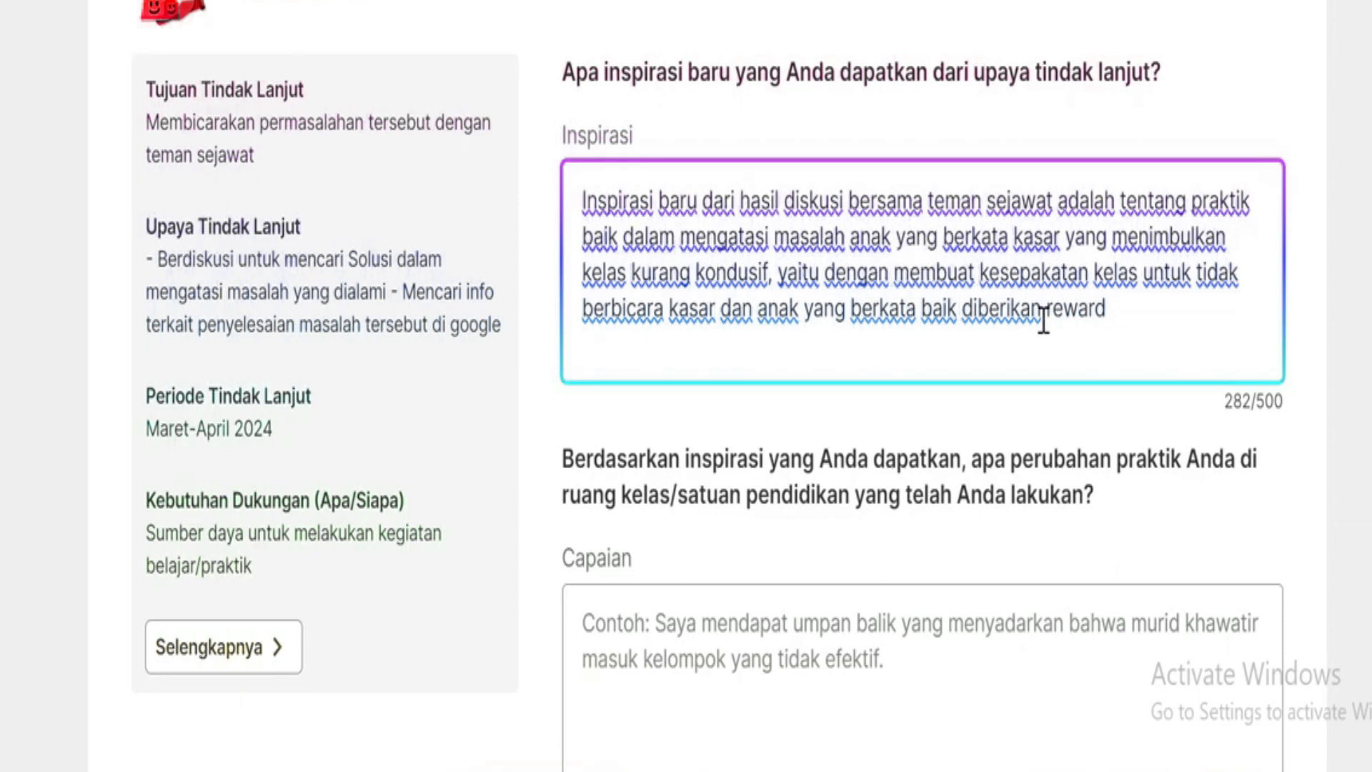
- Examine the question on changes in classroom practice below the Inspirasi answer, highlighting its Capaian label
{"action": "scroll", "coordinate": [1043, 320], "scroll_direction": "down", "scroll_amount": 3}
{"action": "scroll", "coordinate": [784, 383], "scroll_direction": "up", "scroll_amount": 5}
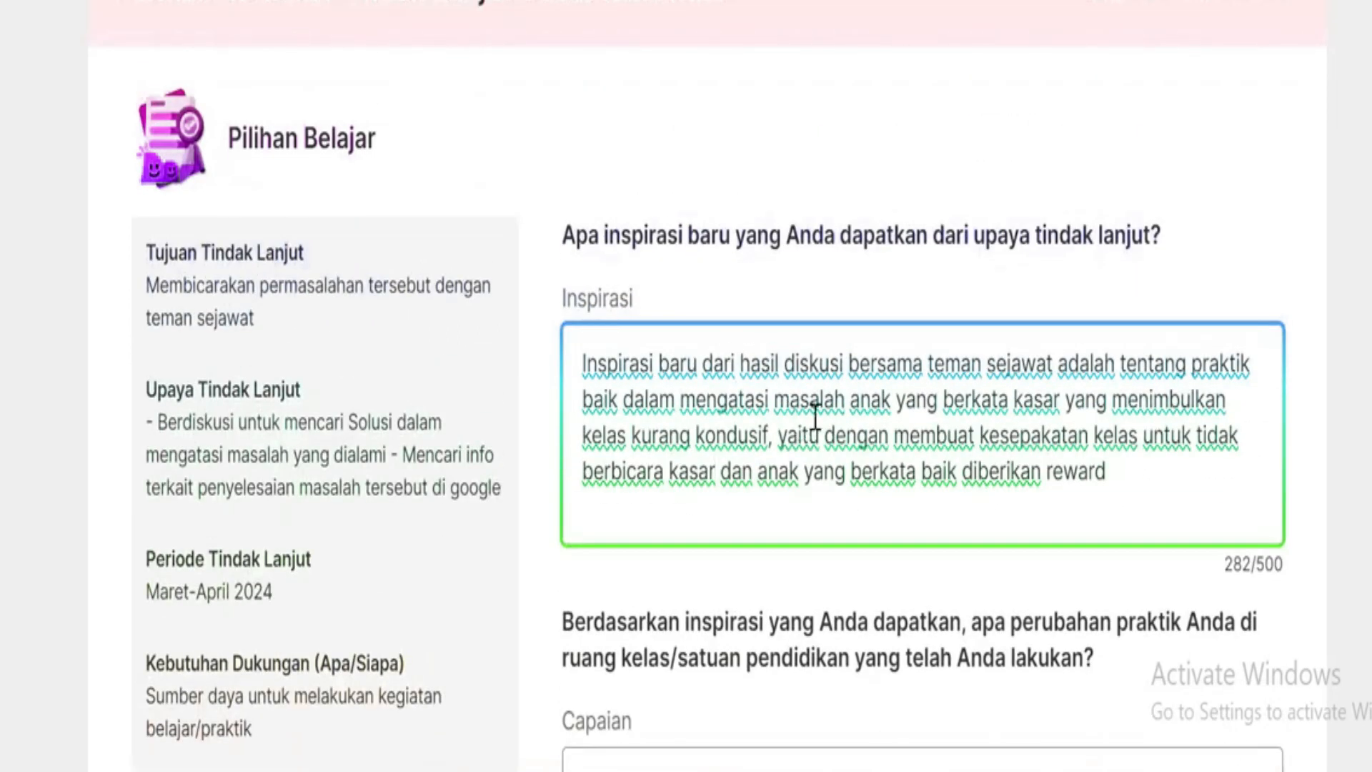
{"action": "scroll", "coordinate": [816, 416], "scroll_direction": "down", "scroll_amount": 2}
{"action": "scroll", "coordinate": [812, 436], "scroll_direction": "down", "scroll_amount": 2}
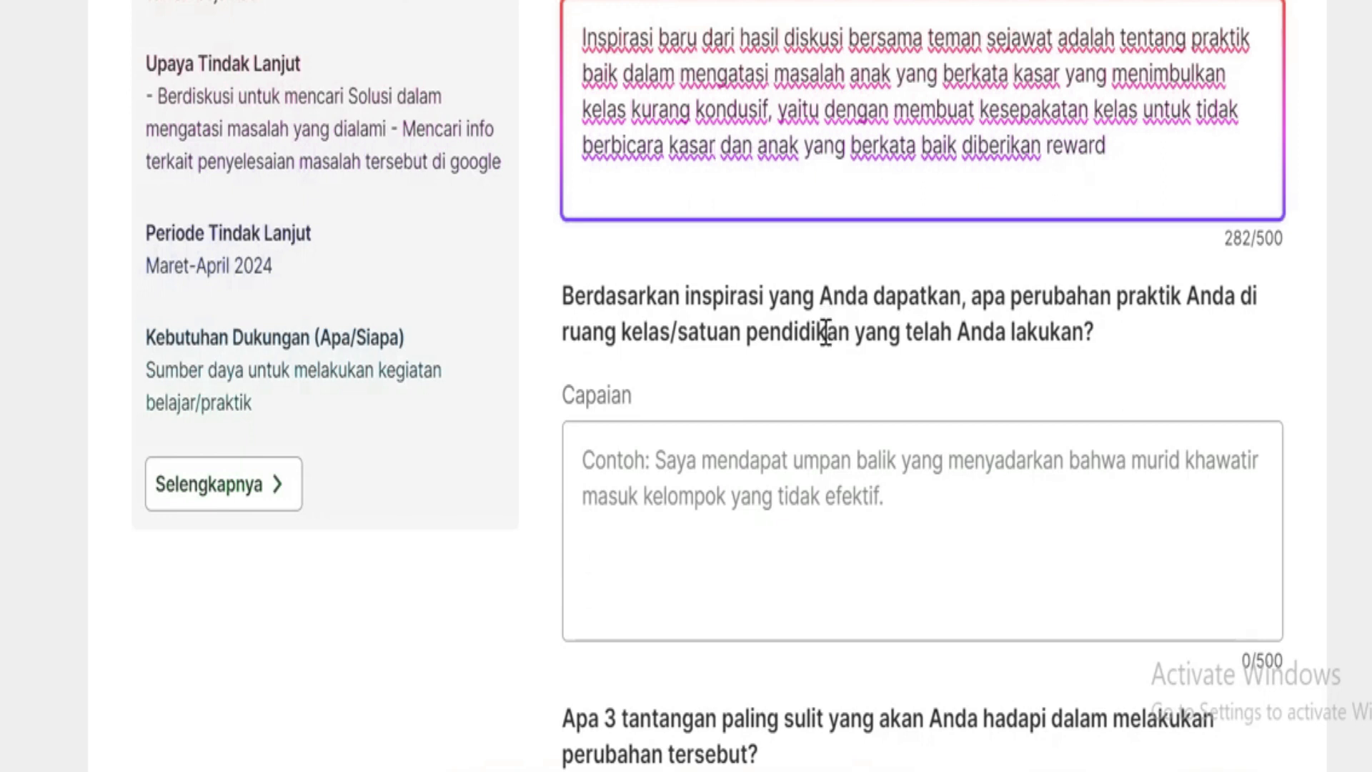
{"action": "left_click_drag", "start_coordinate": [638, 390], "coordinate": [531, 398]}
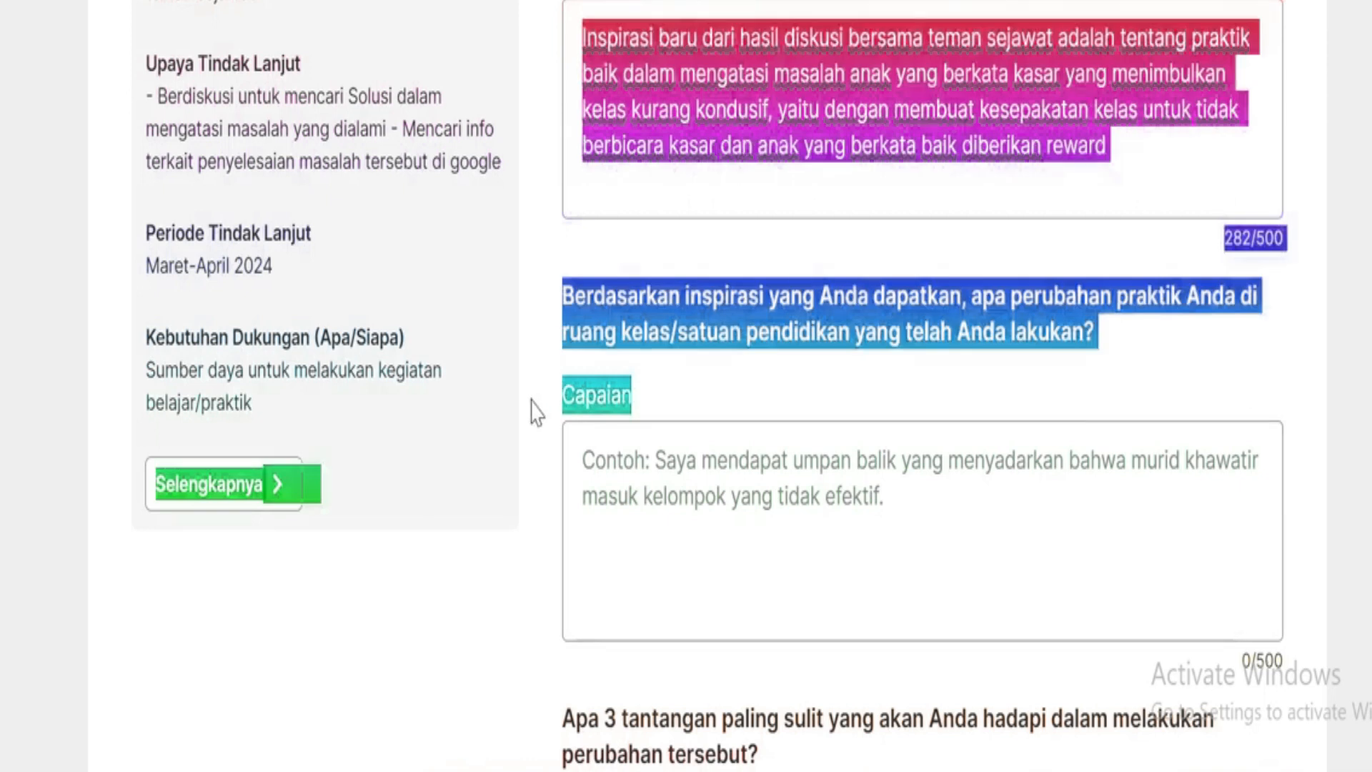
{"action": "left_click", "coordinate": [635, 448]}
{"action": "left_click_drag", "start_coordinate": [642, 415], "coordinate": [560, 395]}
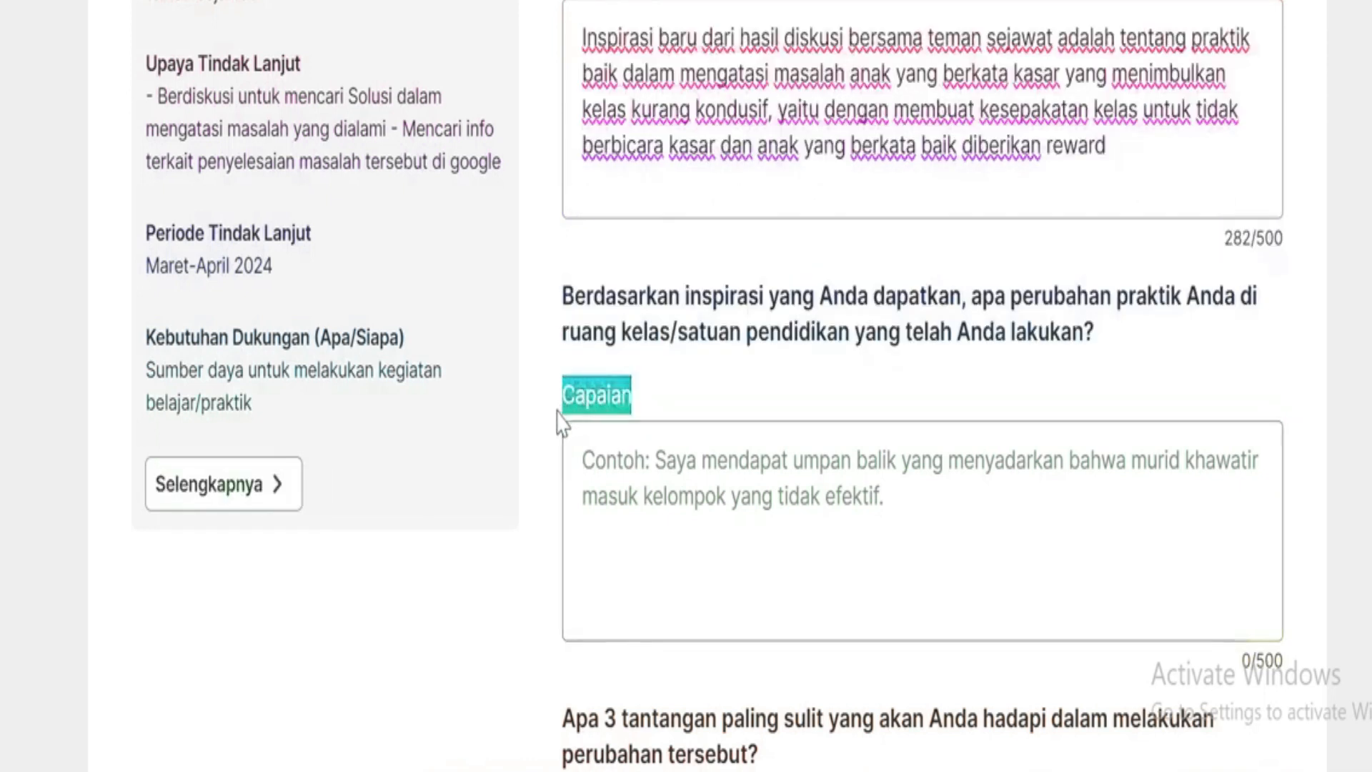
{"action": "left_click", "coordinate": [626, 470]}
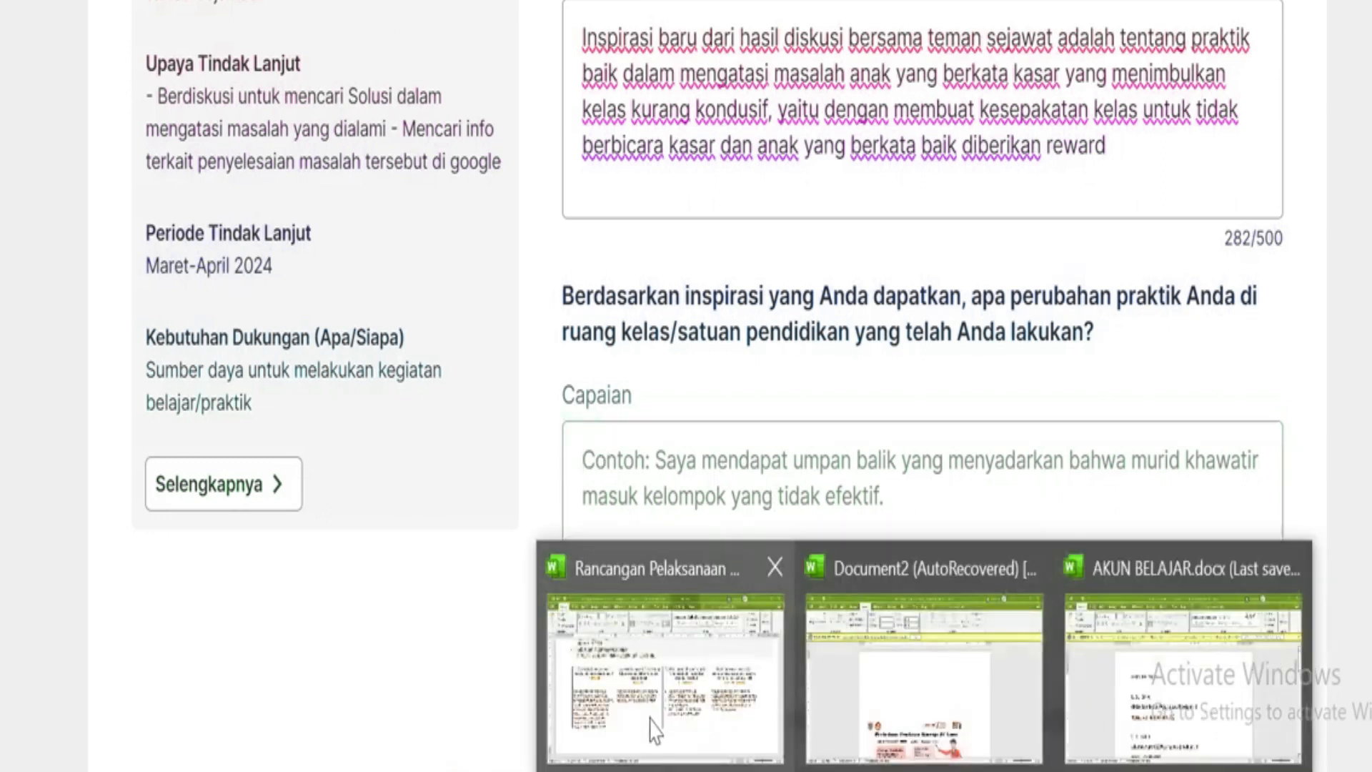
- Switch to the Rancangan Pelaksanaan document in Word, copy its CAPAIAN answer and paste it into the form's Capaian field
{"action": "left_click", "coordinate": [654, 729]}
{"action": "left_click", "coordinate": [652, 365]}
{"action": "left_click_drag", "start_coordinate": [649, 365], "coordinate": [415, 328]}
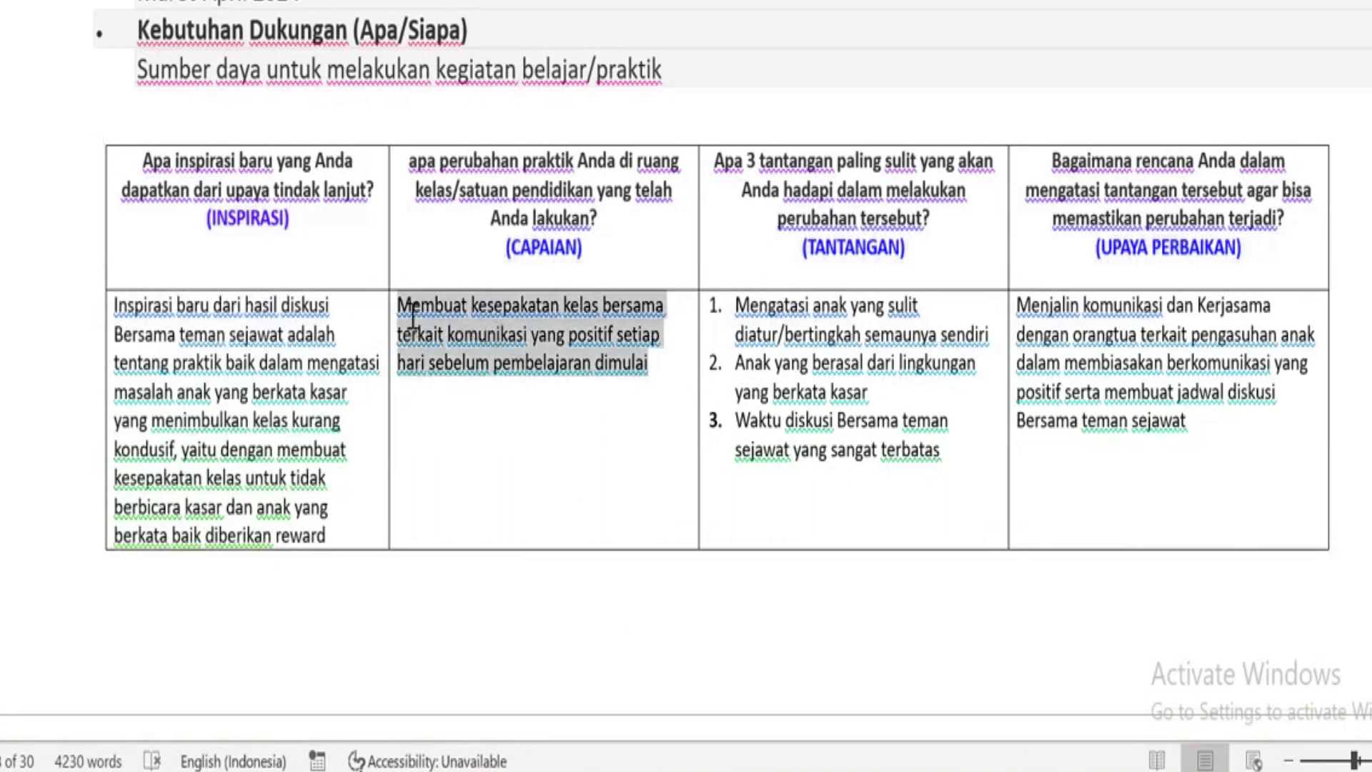
{"action": "right_click", "coordinate": [414, 328]}
{"action": "left_click", "coordinate": [464, 167]}
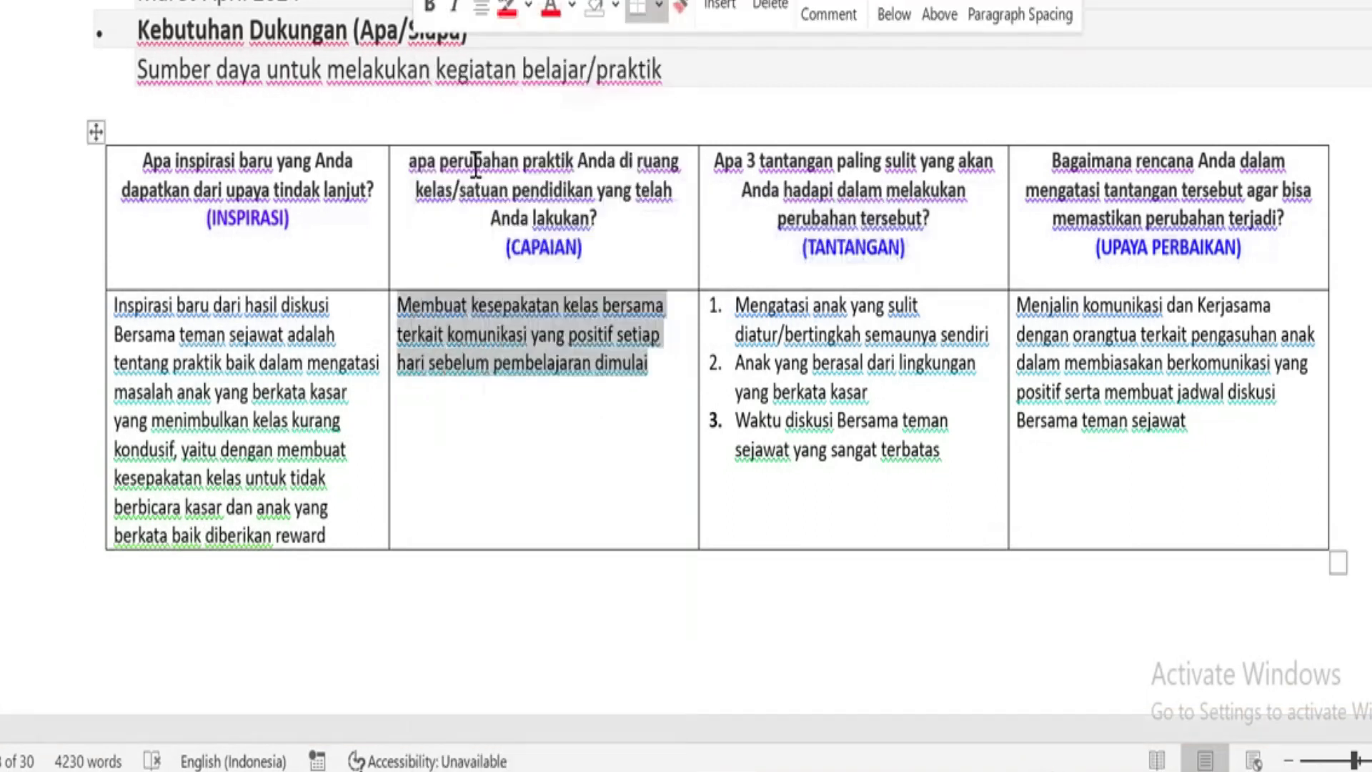
{"action": "key", "text": "alt+Tab"}
{"action": "left_click", "coordinate": [659, 589]}
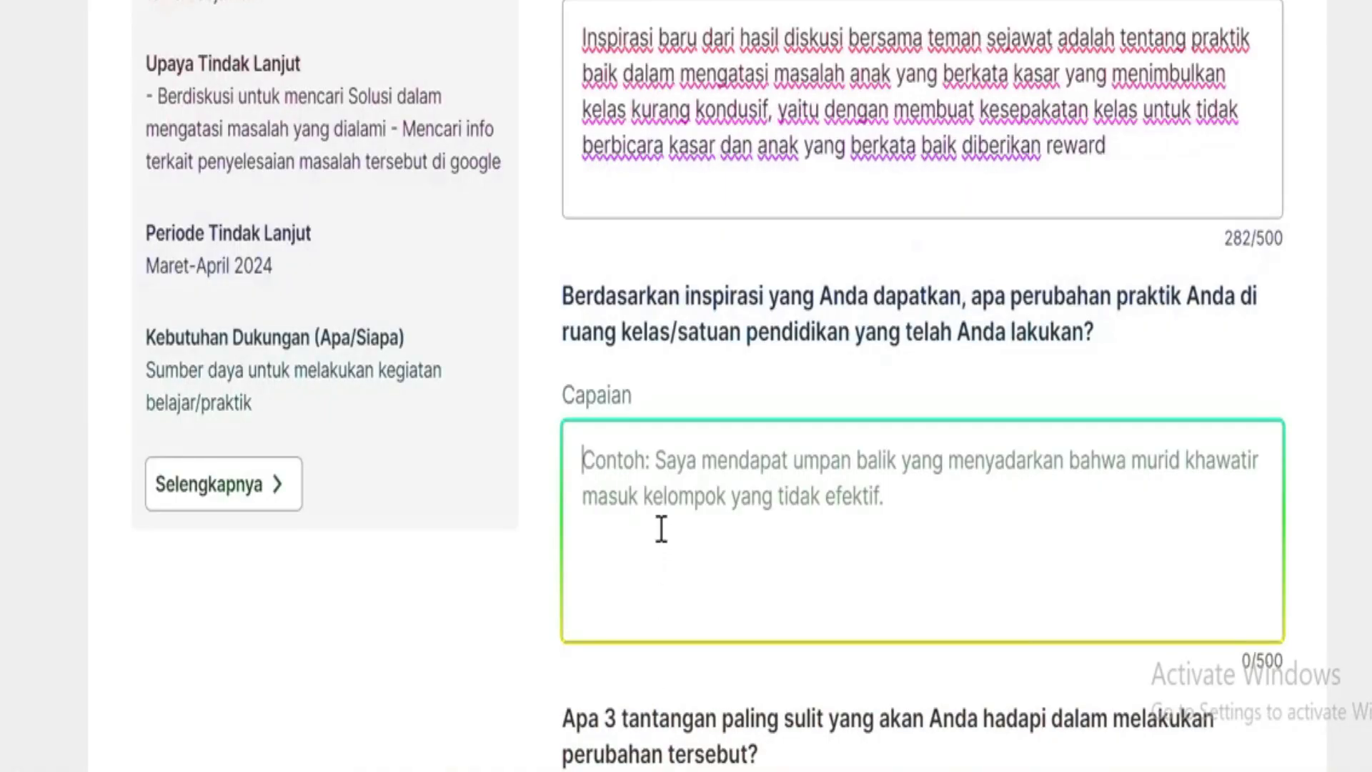
{"action": "right_click", "coordinate": [658, 530]}
{"action": "left_click", "coordinate": [726, 179]}
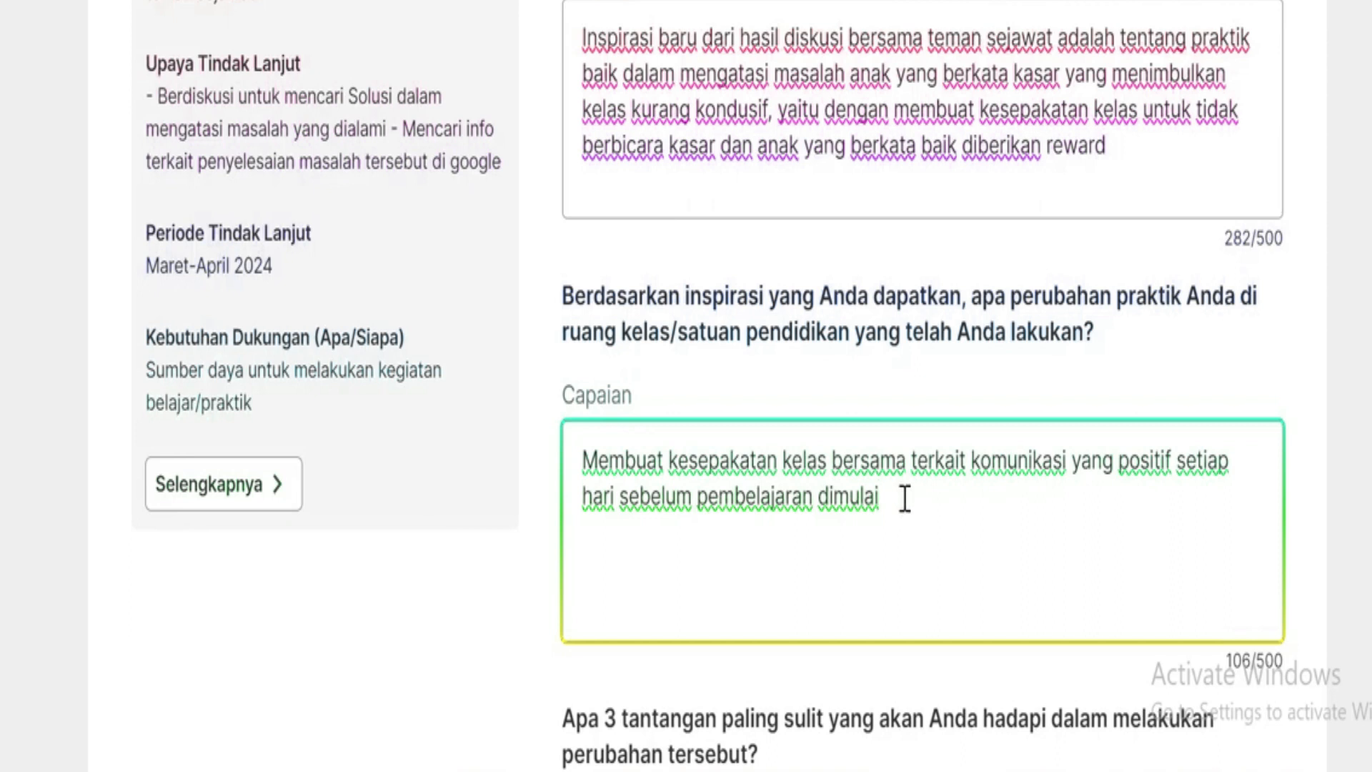
- Review the Capaian answer against the question about the three hardest challenges, highlighting that question above the Tantangan field
{"action": "scroll", "coordinate": [904, 498], "scroll_direction": "down", "scroll_amount": 4}
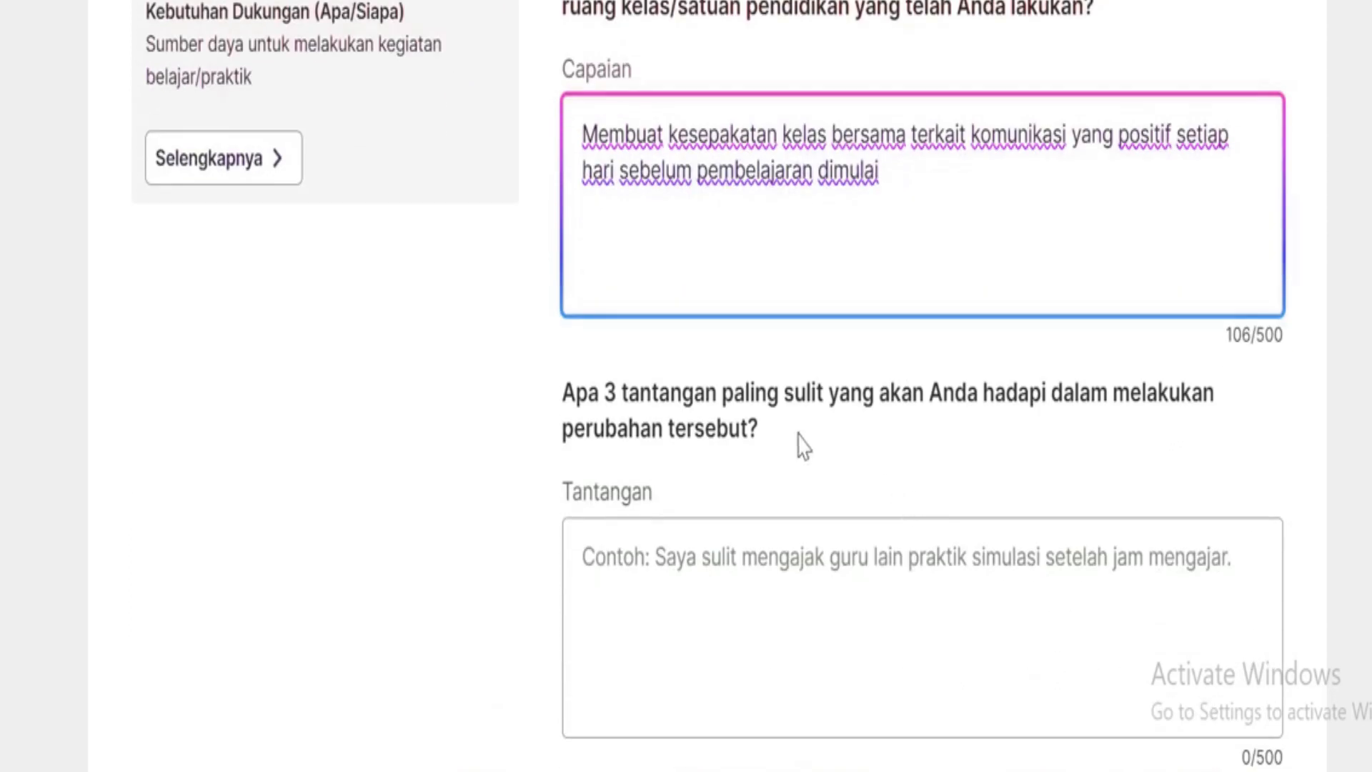
{"action": "scroll", "coordinate": [799, 443], "scroll_direction": "up", "scroll_amount": 4}
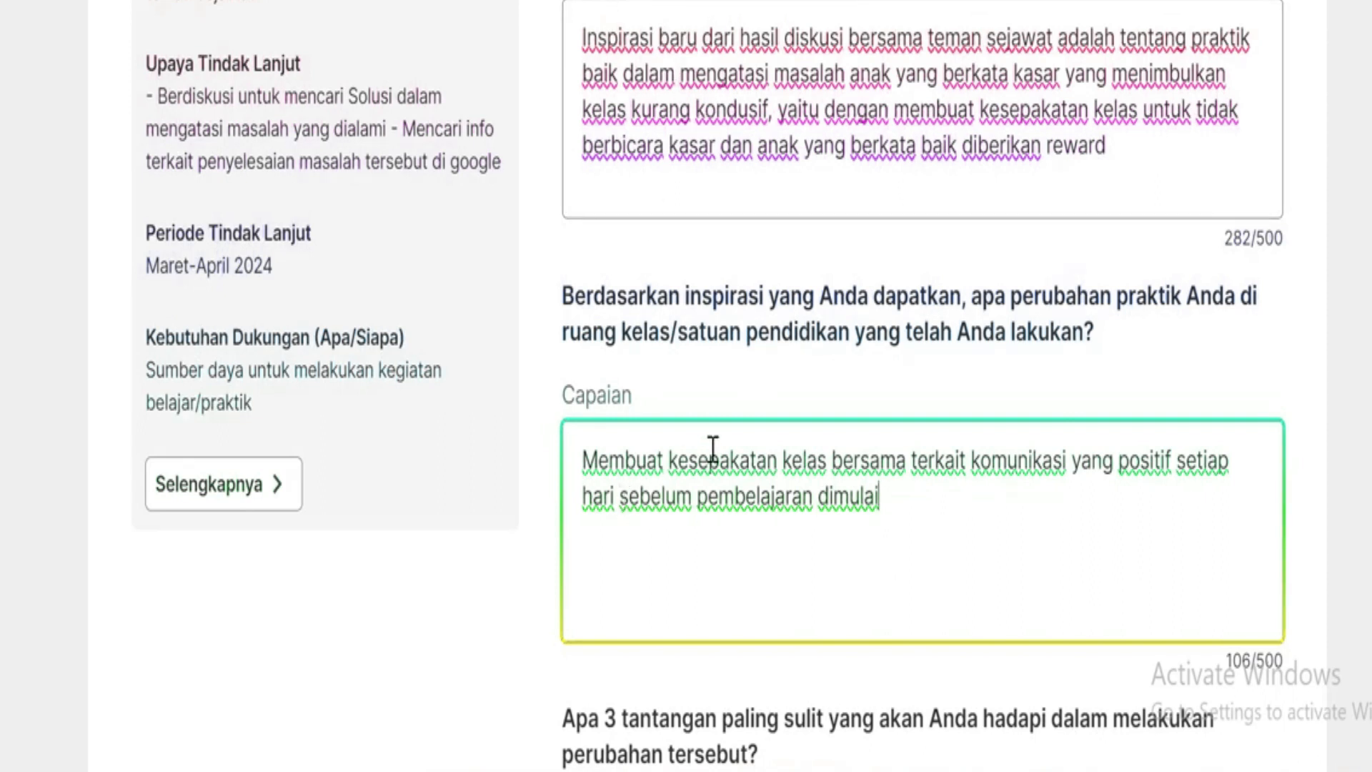
{"action": "scroll", "coordinate": [767, 500], "scroll_direction": "down", "scroll_amount": 4}
{"action": "left_click", "coordinate": [634, 598]}
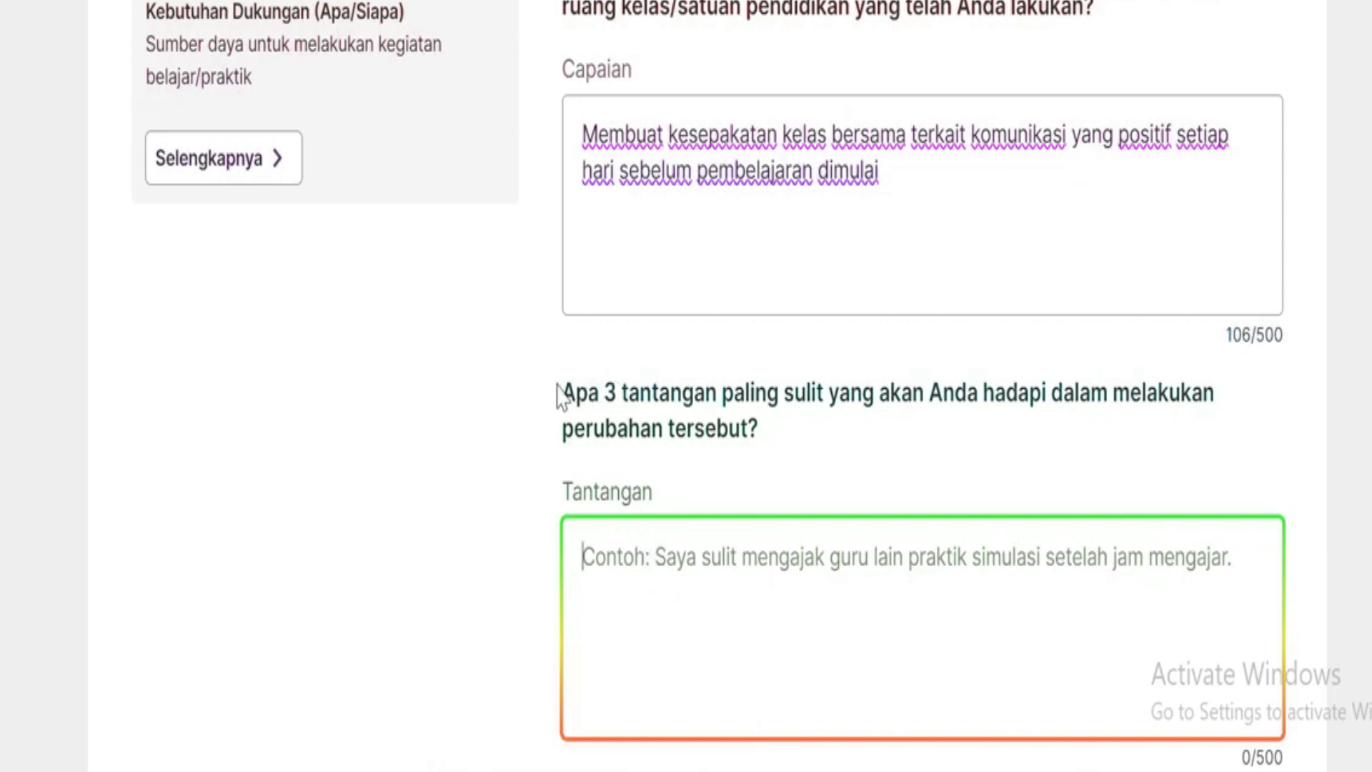
{"action": "left_click", "coordinate": [582, 391]}
{"action": "left_click_drag", "start_coordinate": [564, 393], "coordinate": [790, 444]}
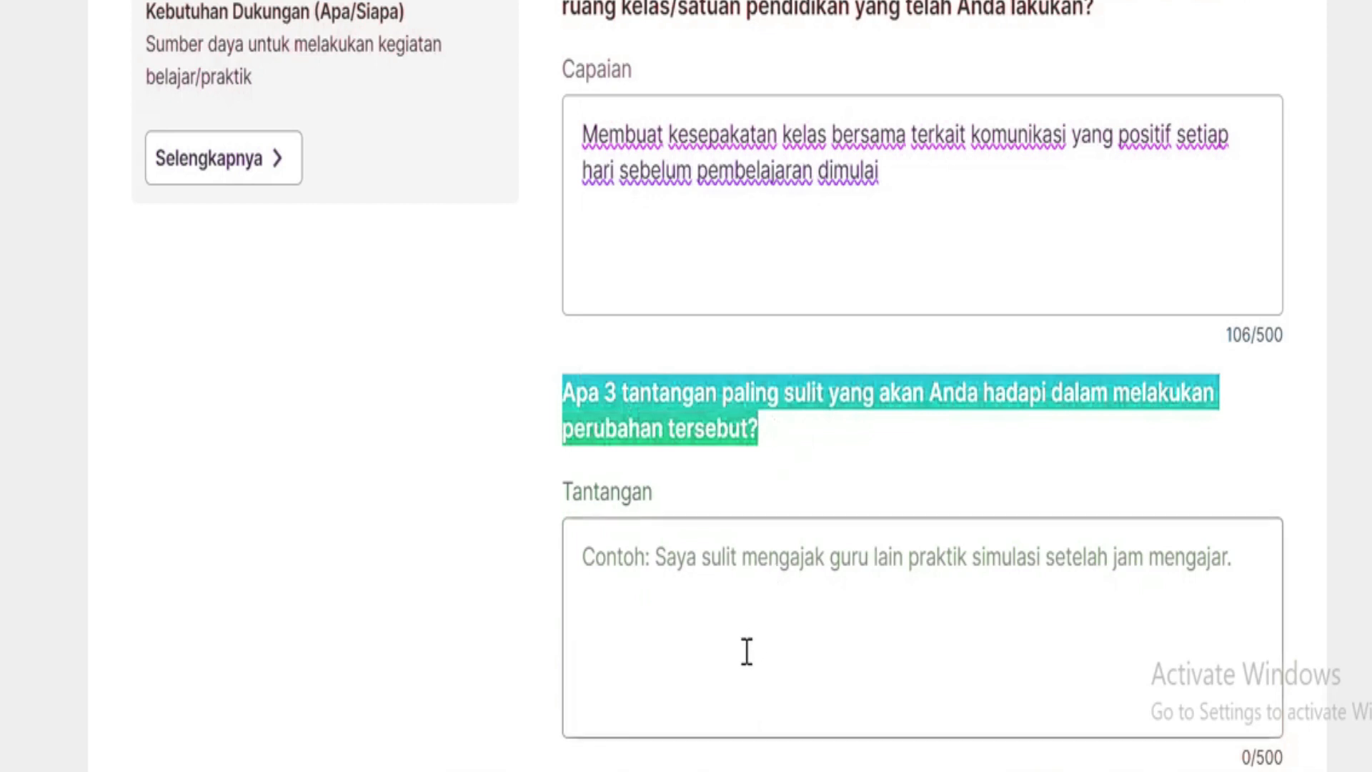
{"action": "left_click", "coordinate": [642, 558]}
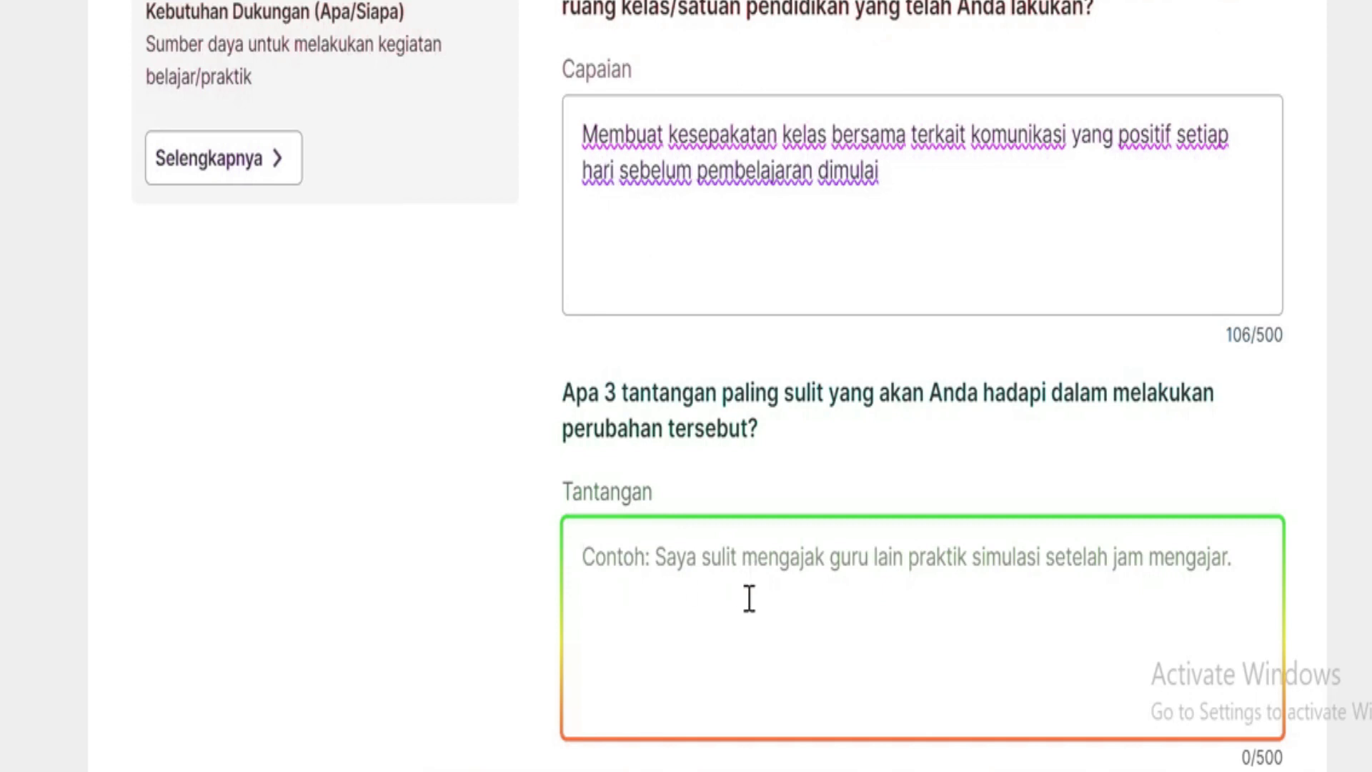
{"action": "scroll", "coordinate": [793, 554], "scroll_direction": "down", "scroll_amount": 4}
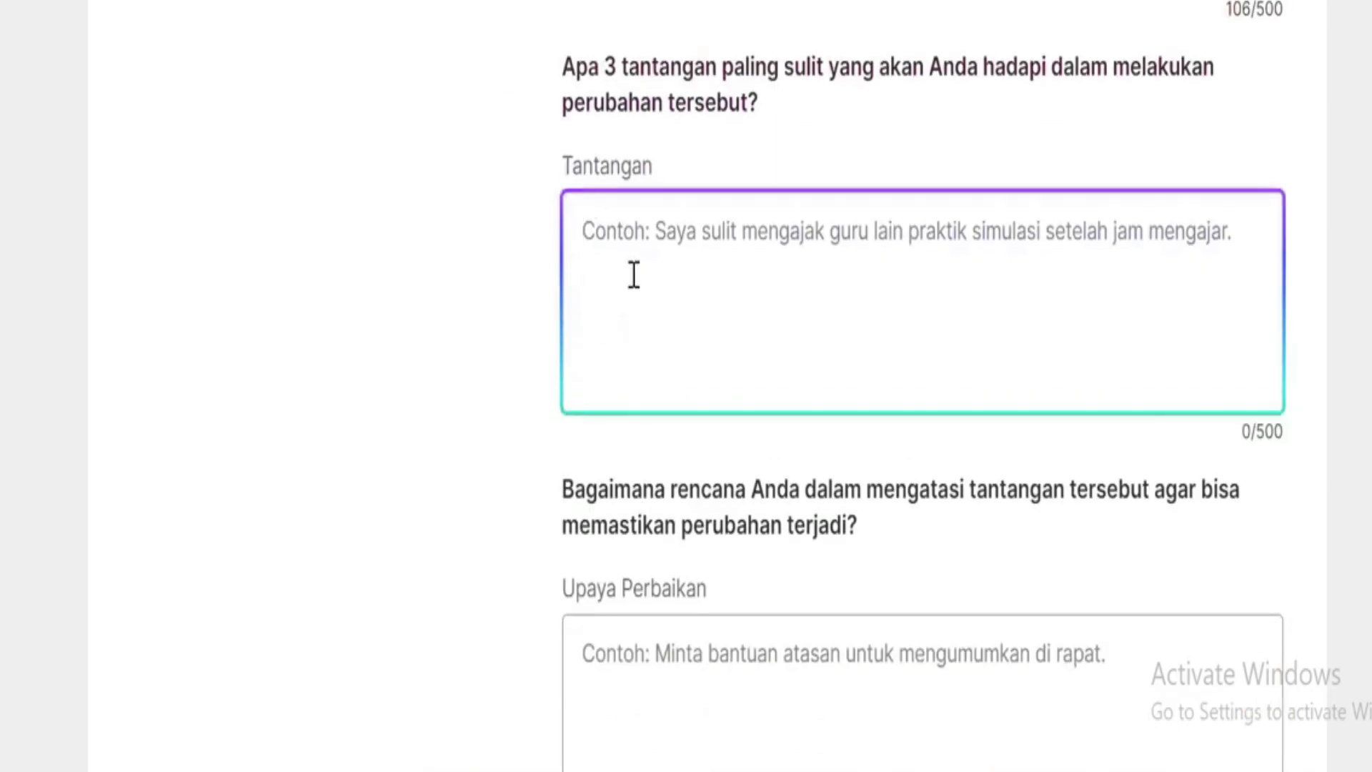
{"action": "scroll", "coordinate": [751, 325], "scroll_direction": "up", "scroll_amount": 6}
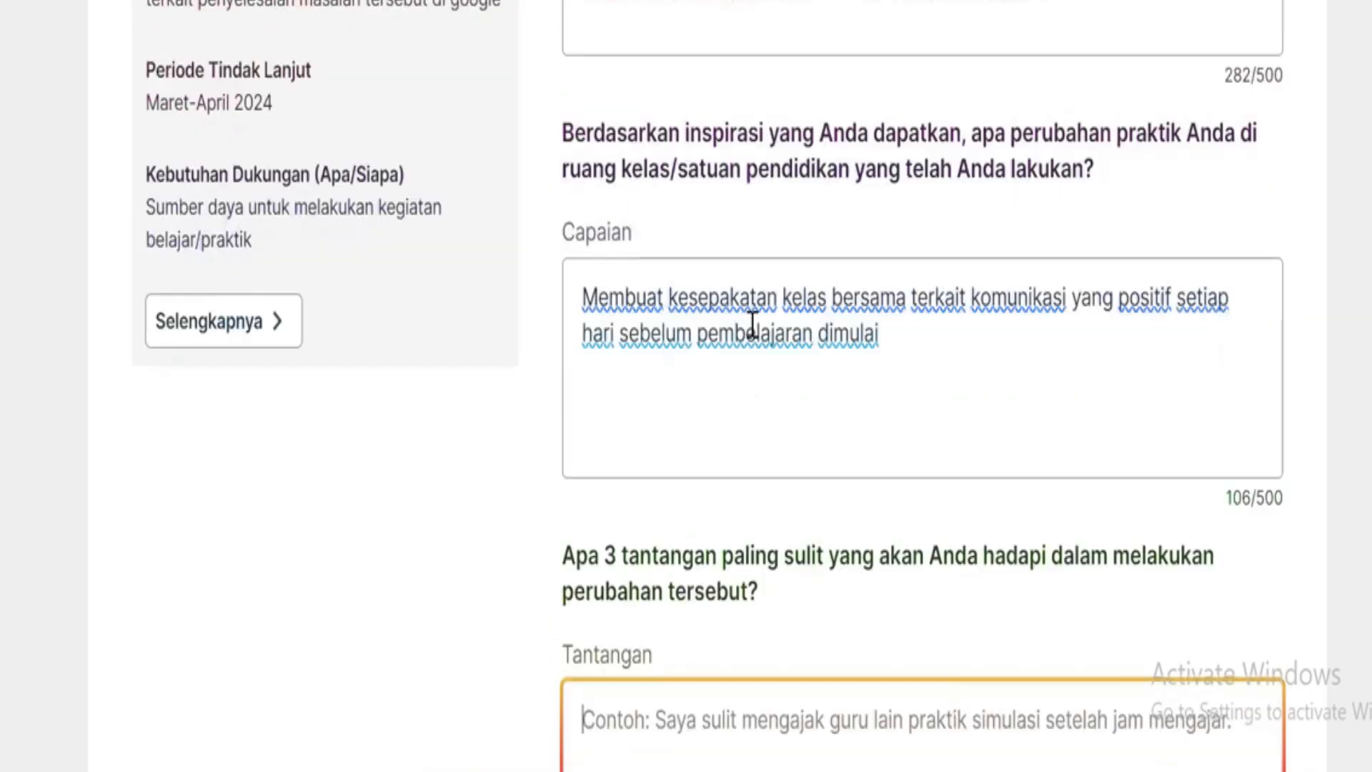
{"action": "scroll", "coordinate": [753, 324], "scroll_direction": "up", "scroll_amount": 2}
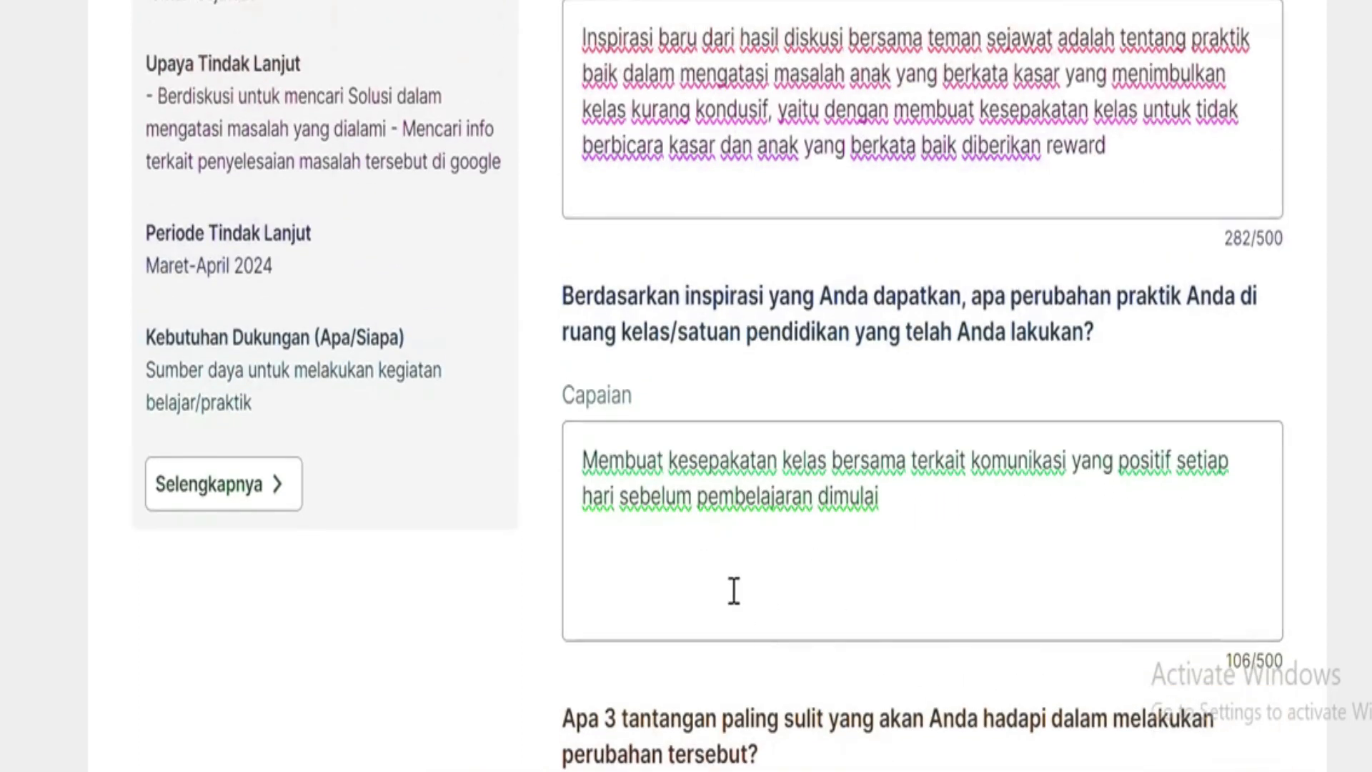
{"action": "scroll", "coordinate": [923, 626], "scroll_direction": "down", "scroll_amount": 6}
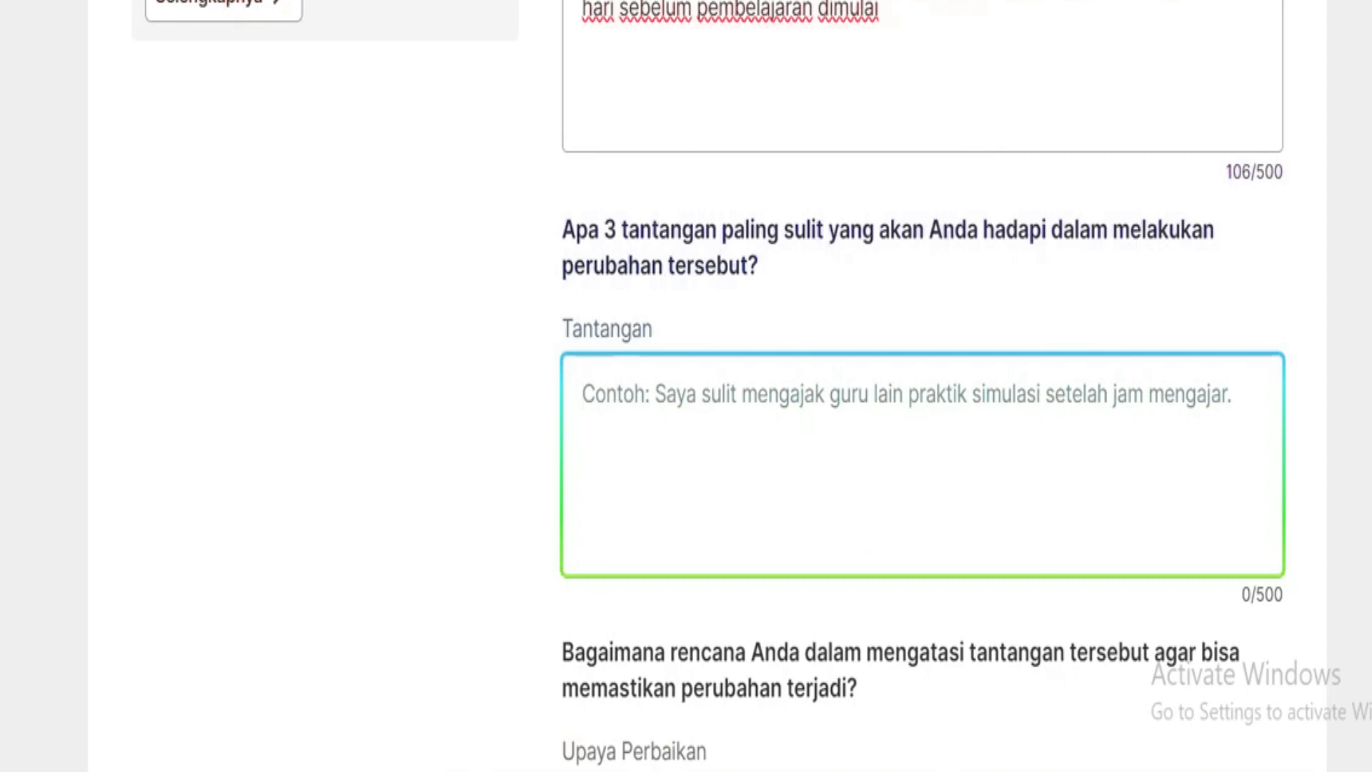
- Copy the three numbered TANTANGAN answers from the Word table and paste them into the form's Tantangan field
{"action": "left_click", "coordinate": [927, 771]}
{"action": "left_click", "coordinate": [704, 679]}
{"action": "left_click_drag", "start_coordinate": [988, 468], "coordinate": [739, 306]}
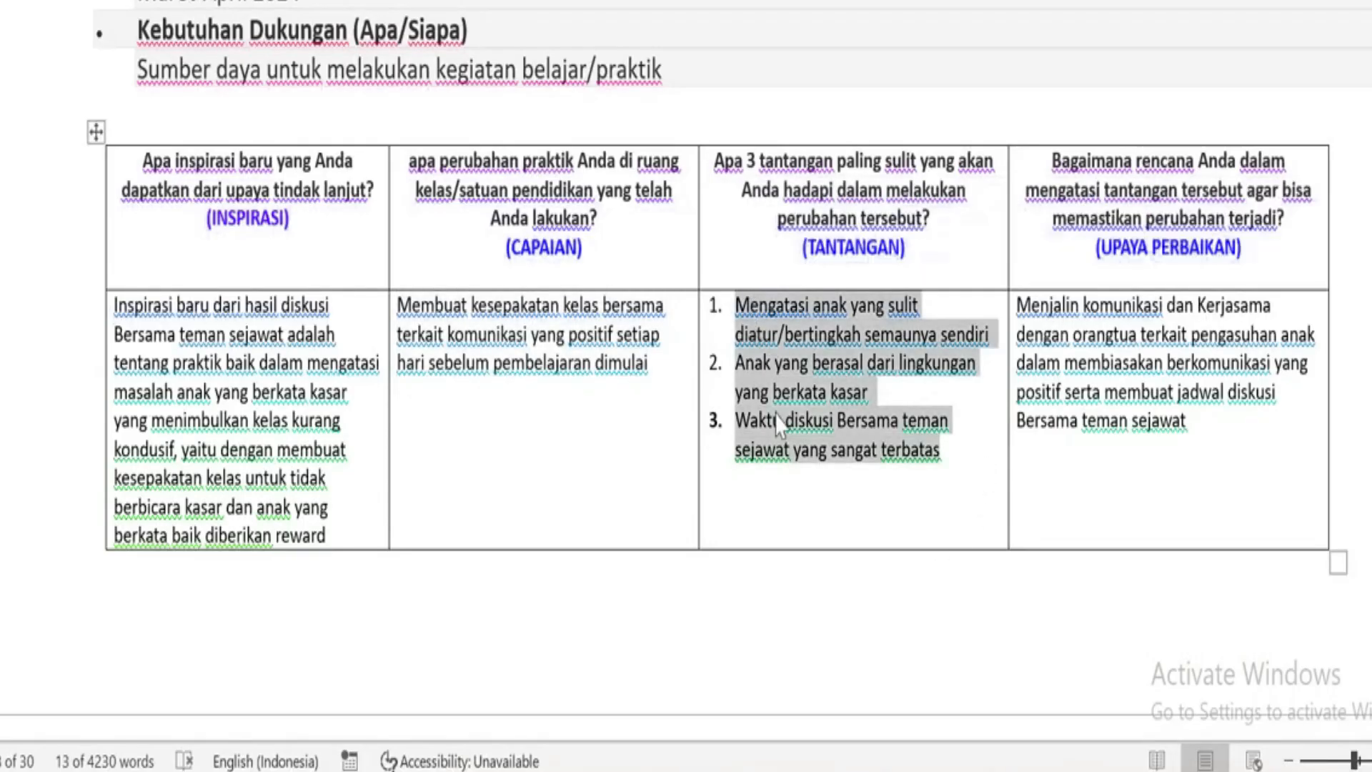
{"action": "right_click", "coordinate": [778, 314]}
{"action": "left_click", "coordinate": [835, 50]}
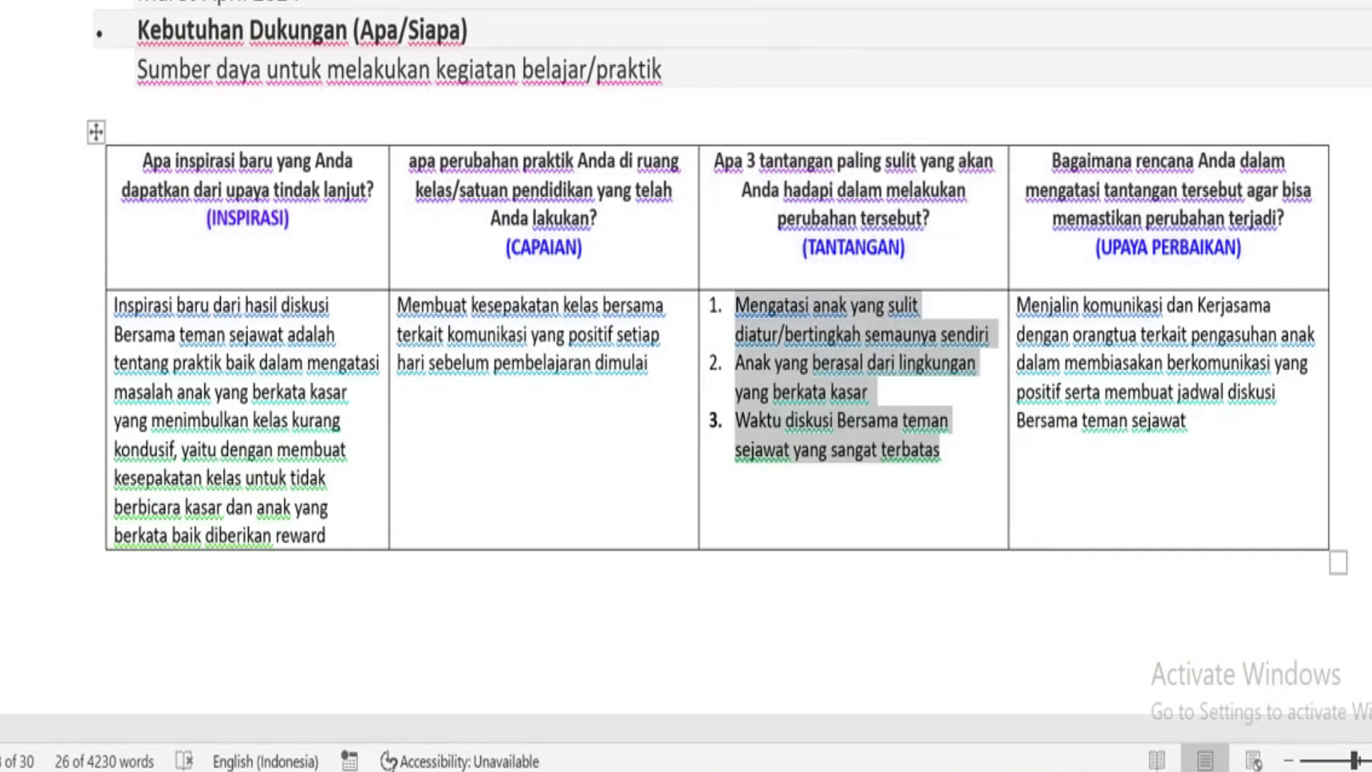
{"action": "left_click", "coordinate": [600, 770]}
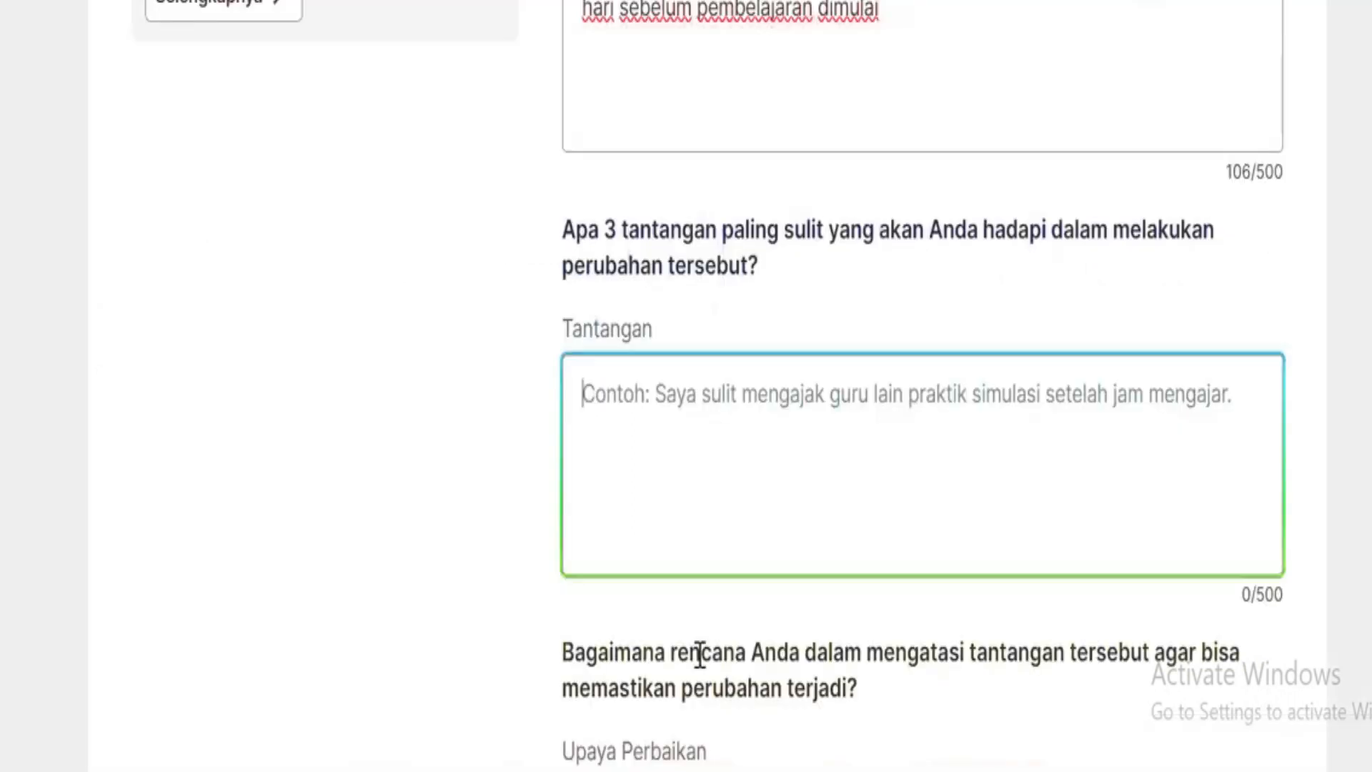
{"action": "right_click", "coordinate": [587, 391]}
{"action": "left_click", "coordinate": [634, 77]}
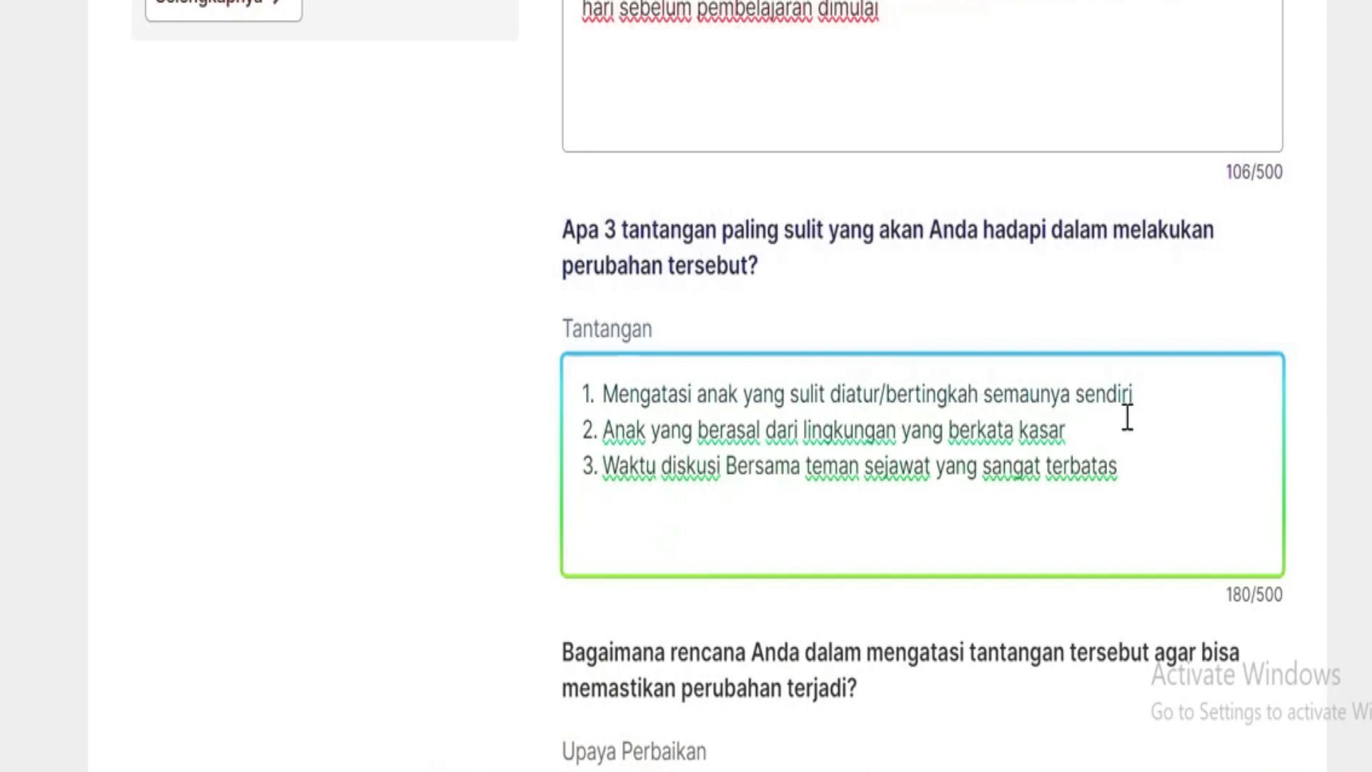
- Check the three Tantangan items and change "Bersama" to lowercase "bersama" in the third one
{"action": "left_click", "coordinate": [1165, 396]}
{"action": "left_click", "coordinate": [1100, 429]}
{"action": "left_click", "coordinate": [1144, 471]}
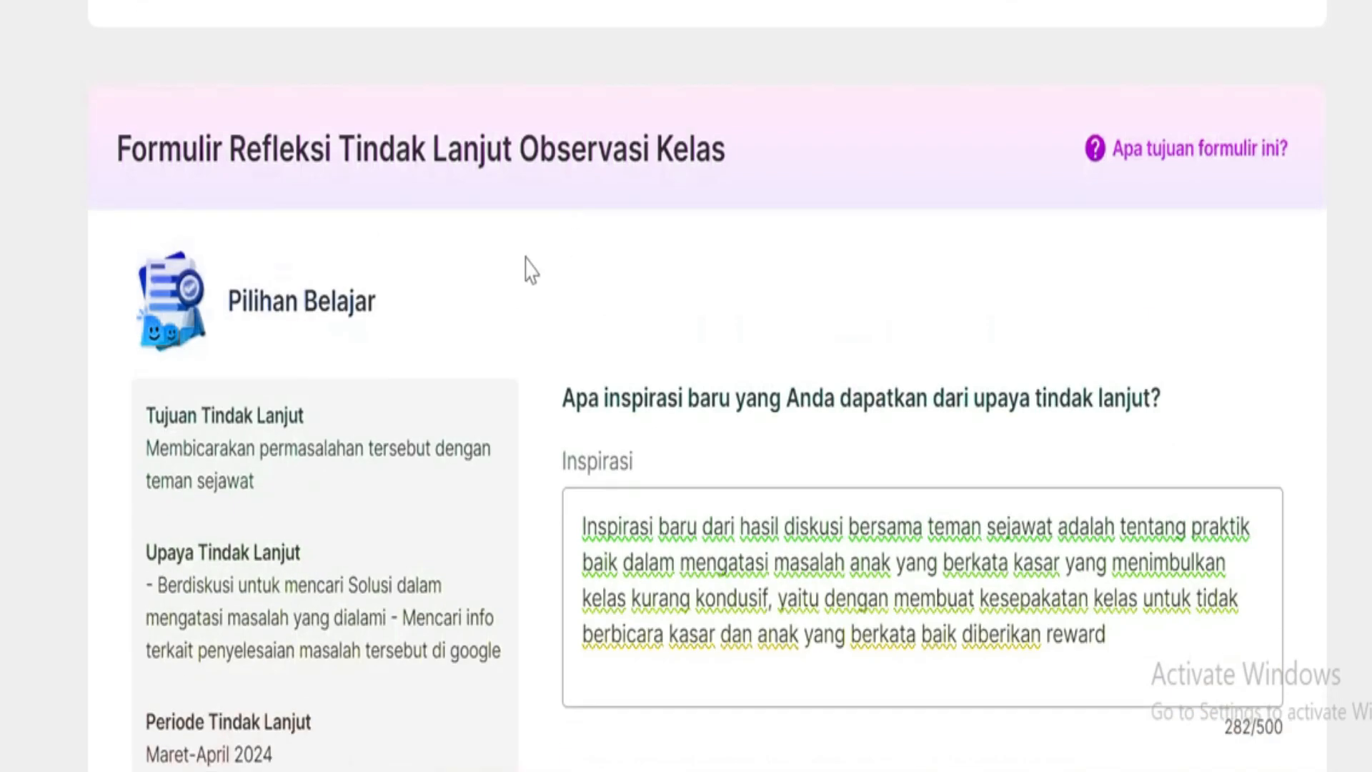
{"action": "scroll", "coordinate": [430, 513], "scroll_direction": "down", "scroll_amount": 15}
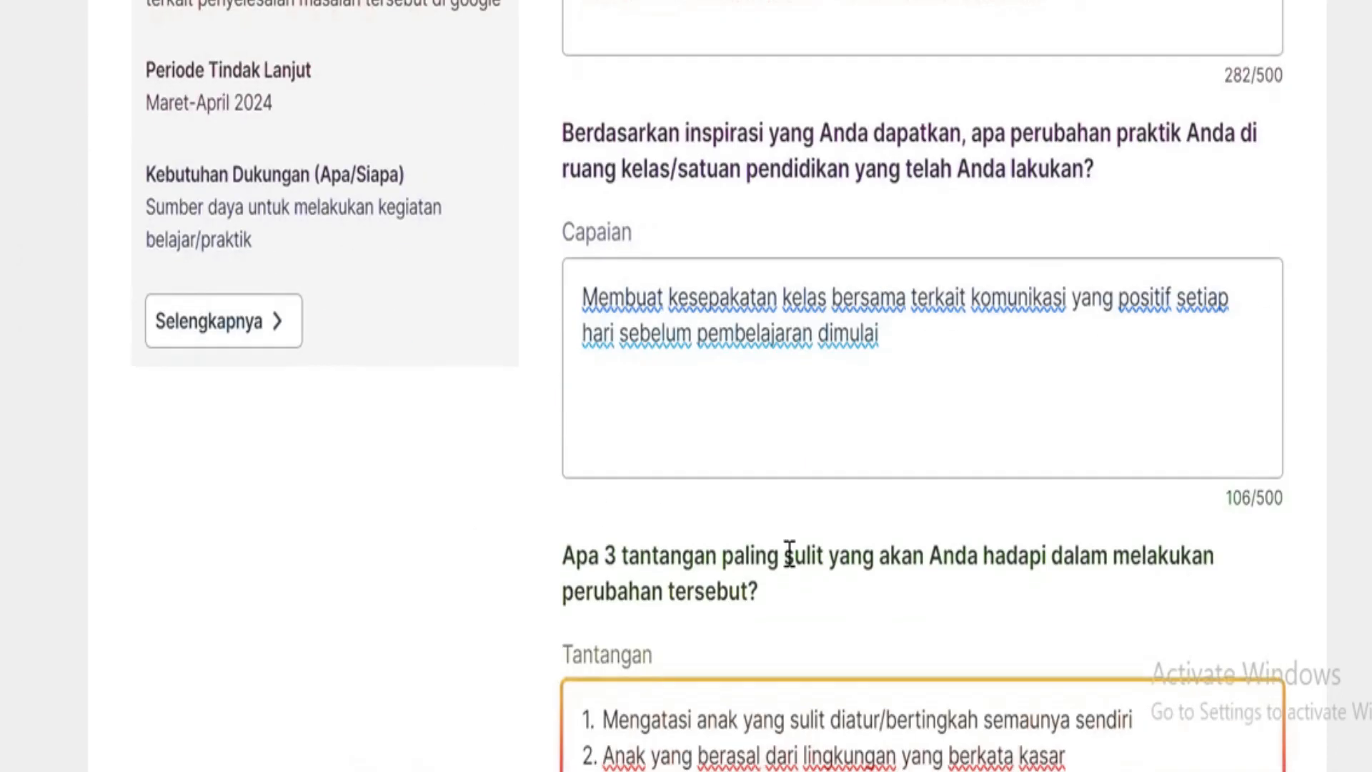
{"action": "scroll", "coordinate": [830, 367], "scroll_direction": "up", "scroll_amount": 2}
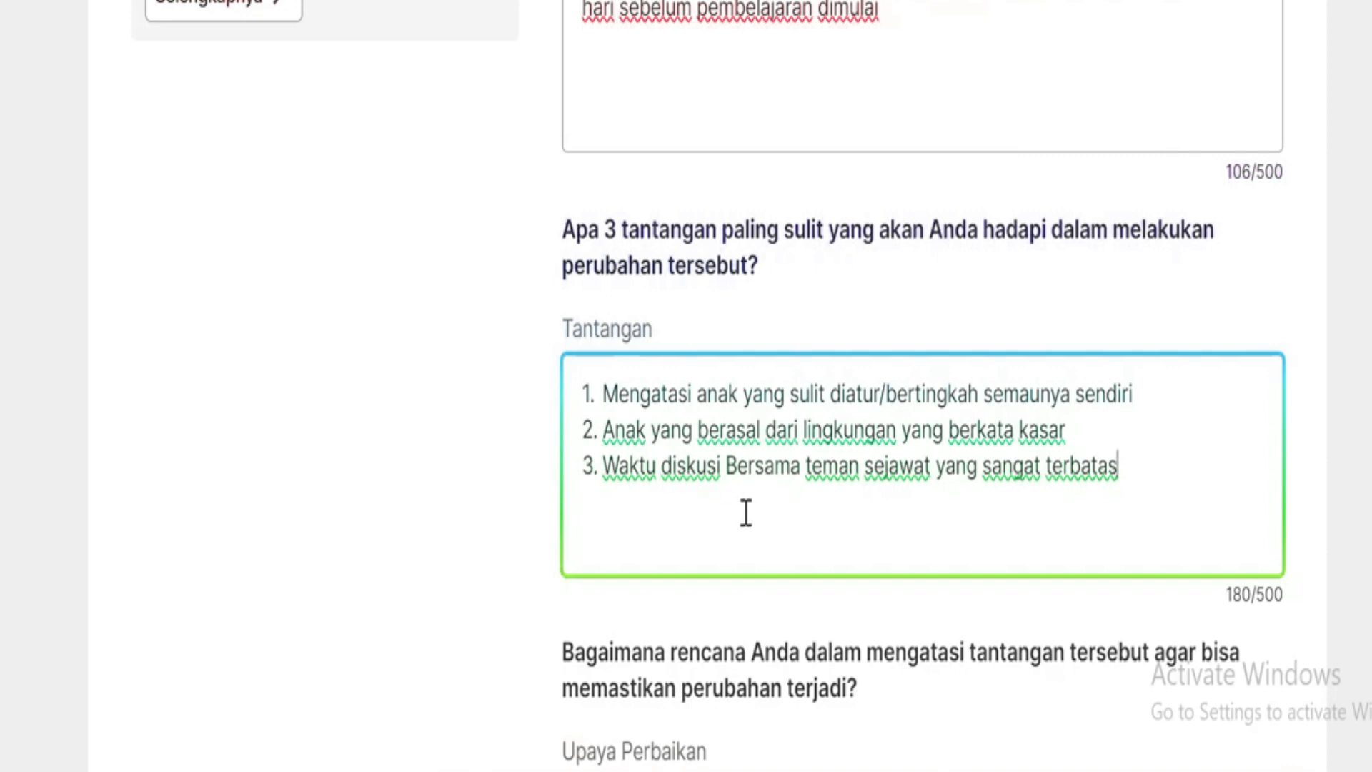
{"action": "key", "text": "BackSpace"}
{"action": "type", "text": "b"}
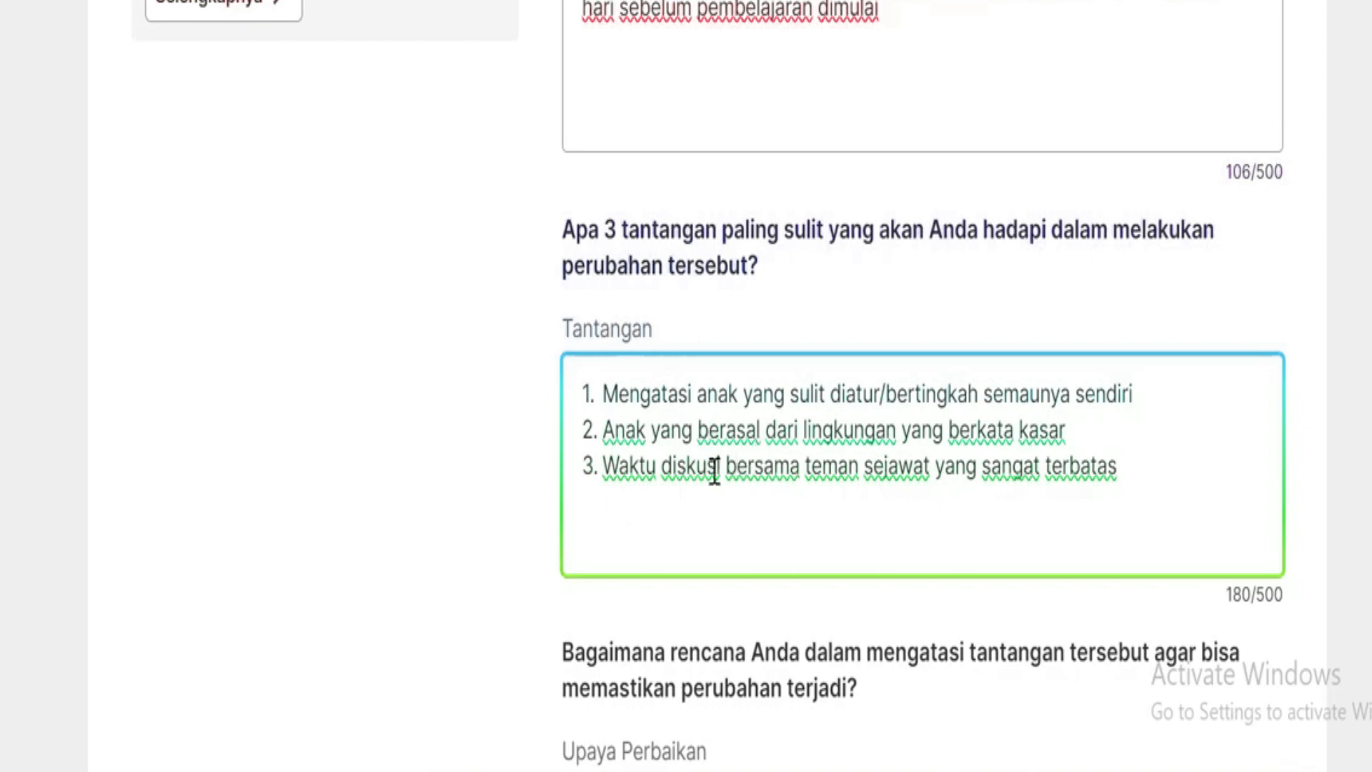
- Look back over the Inspirasi, Capaian and Tantangan answers before filling in the empty Upaya Perbaikan field
{"action": "scroll", "coordinate": [717, 472], "scroll_direction": "up", "scroll_amount": 9}
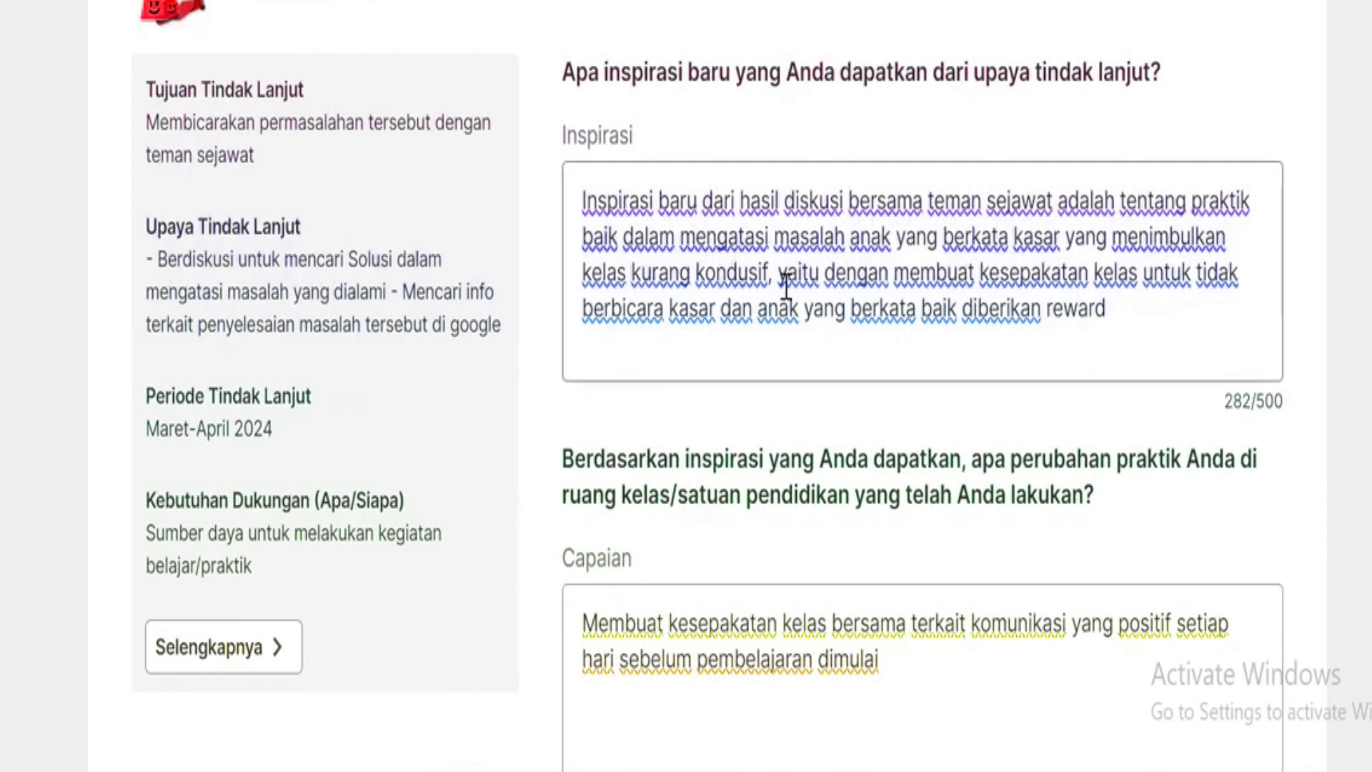
{"action": "scroll", "coordinate": [787, 286], "scroll_direction": "down", "scroll_amount": 10}
{"action": "left_click", "coordinate": [741, 514]}
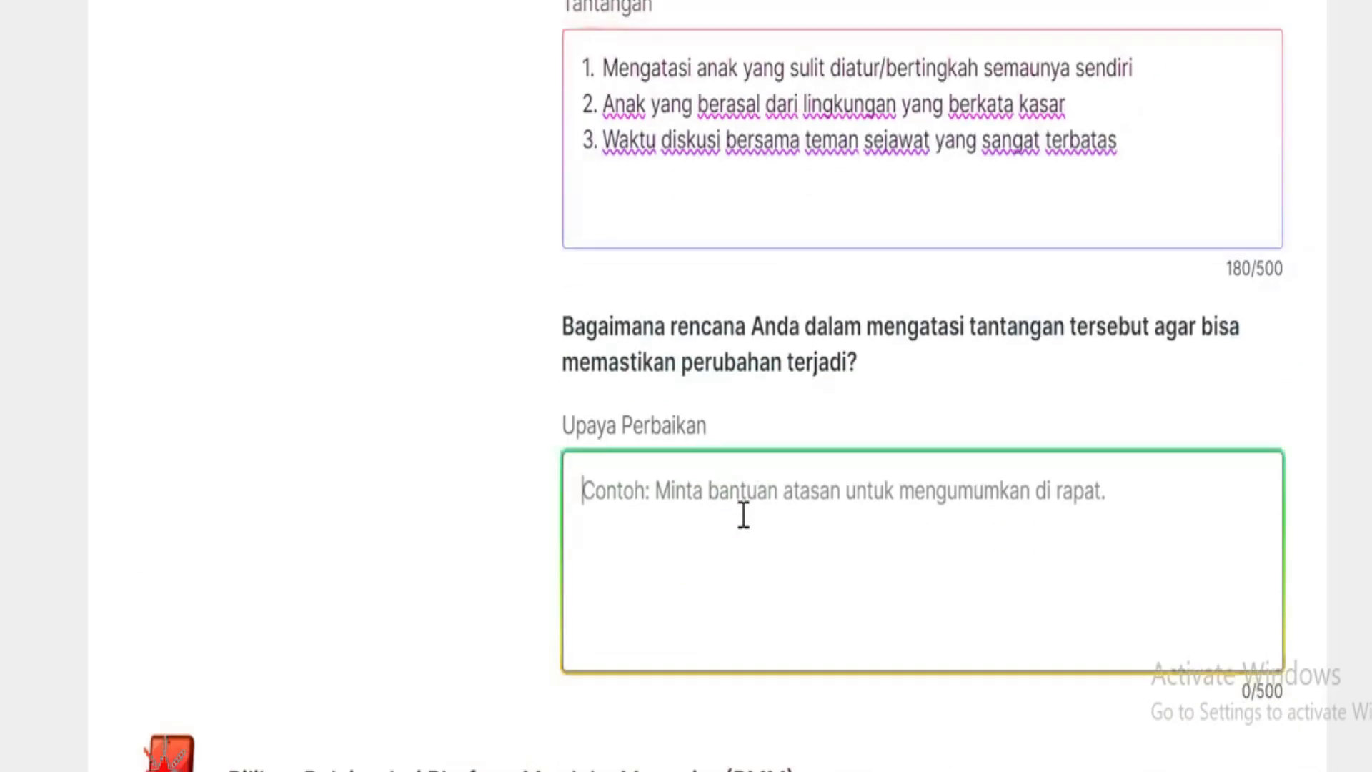
{"action": "scroll", "coordinate": [750, 536], "scroll_direction": "up", "scroll_amount": 5}
{"action": "scroll", "coordinate": [515, 357], "scroll_direction": "up", "scroll_amount": 15}
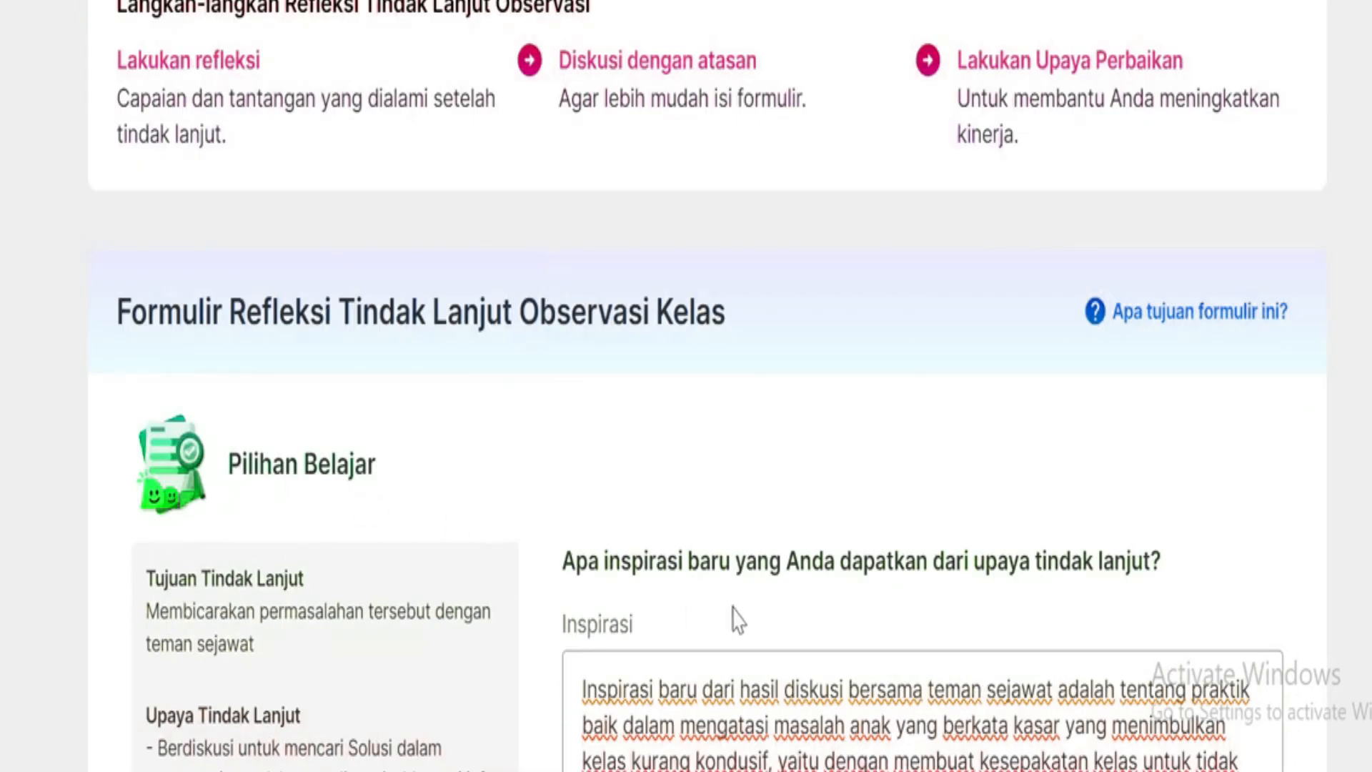
{"action": "scroll", "coordinate": [736, 613], "scroll_direction": "down", "scroll_amount": 15}
{"action": "scroll", "coordinate": [786, 615], "scroll_direction": "down", "scroll_amount": 5}
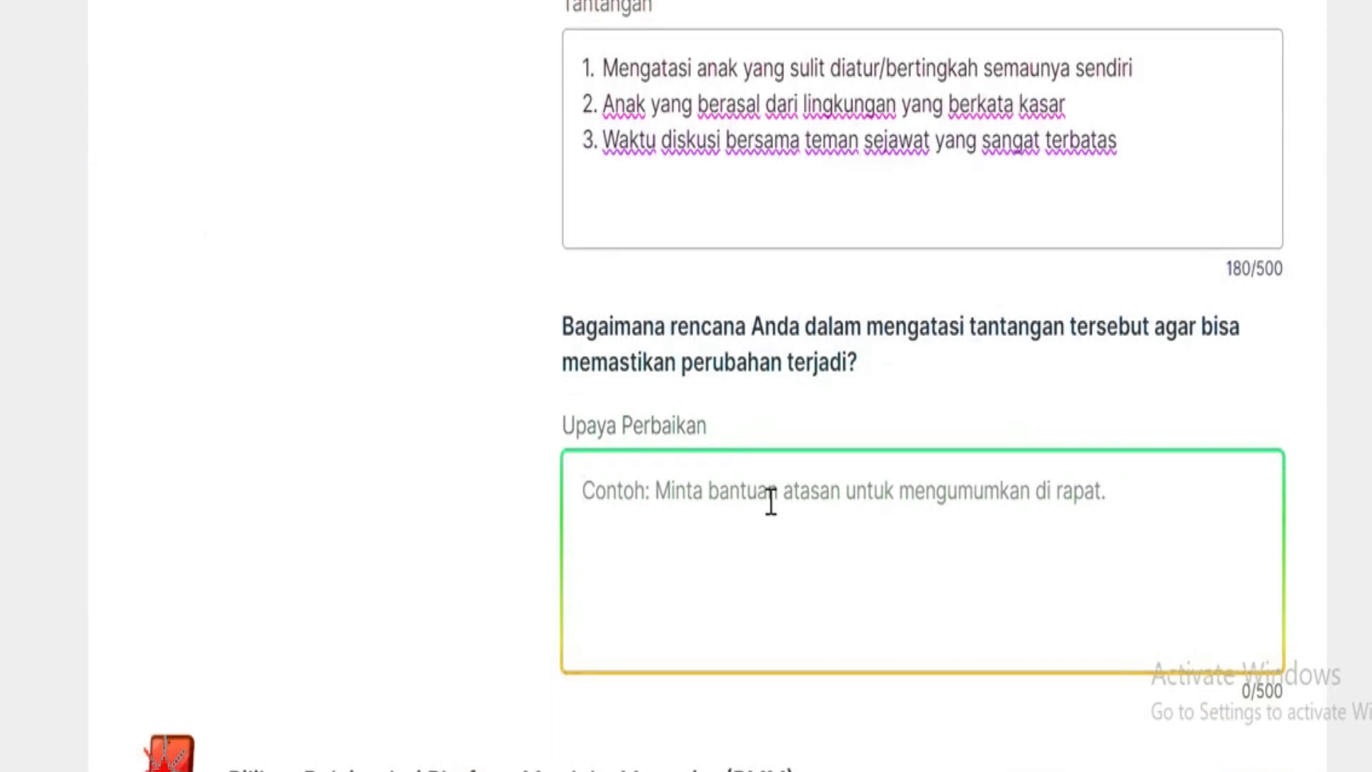
- Review the question above the Upaya Perbaikan field against the three Tantangan items, highlighting those items for reference
{"action": "left_click_drag", "start_coordinate": [1151, 162], "coordinate": [565, 58]}
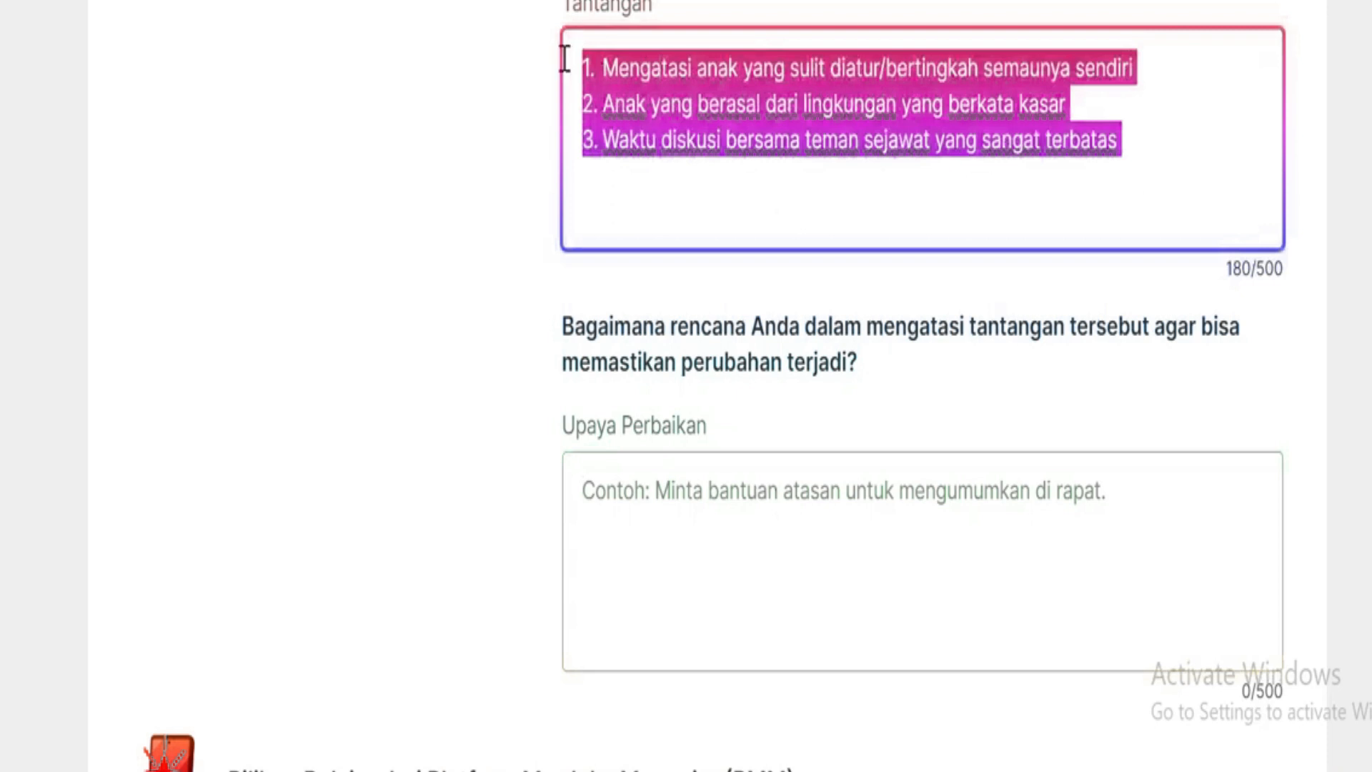
{"action": "left_click", "coordinate": [787, 516]}
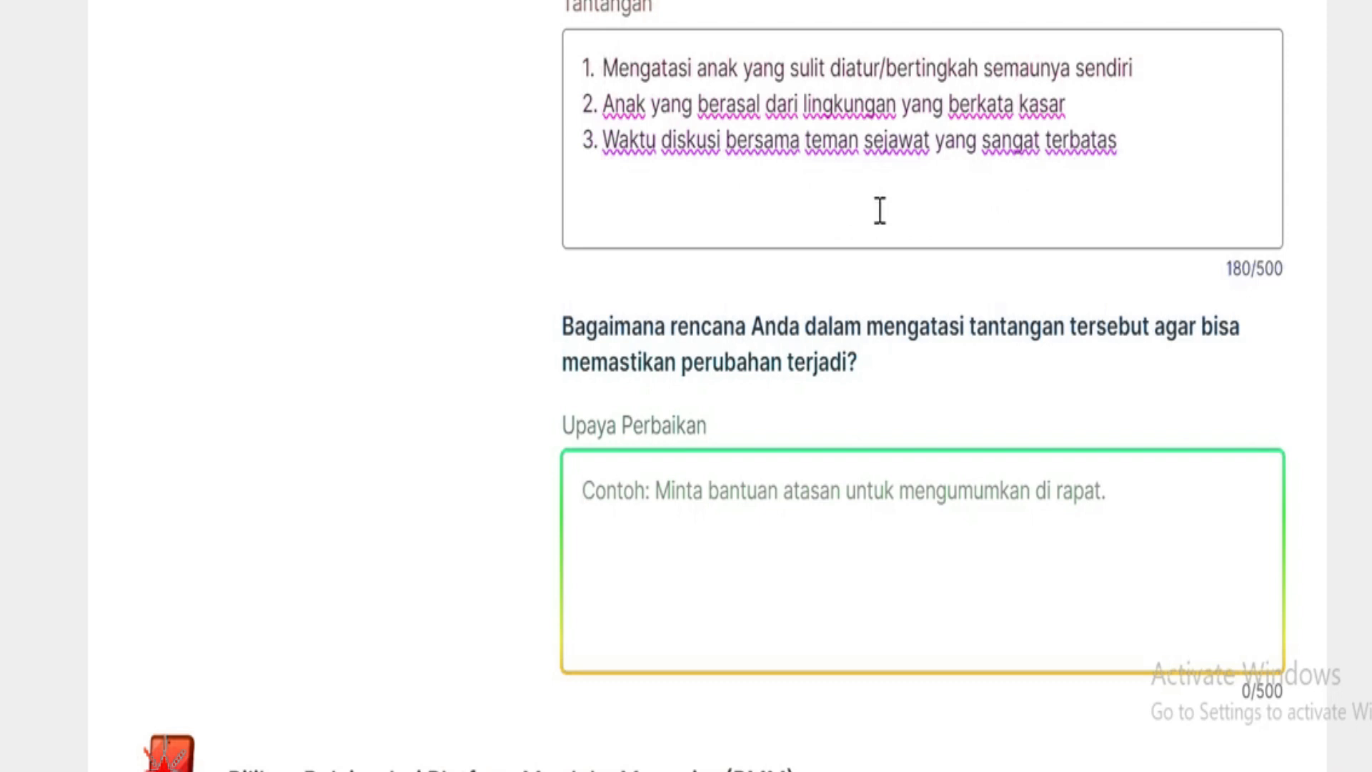
{"action": "scroll", "coordinate": [880, 211], "scroll_direction": "up", "scroll_amount": 2}
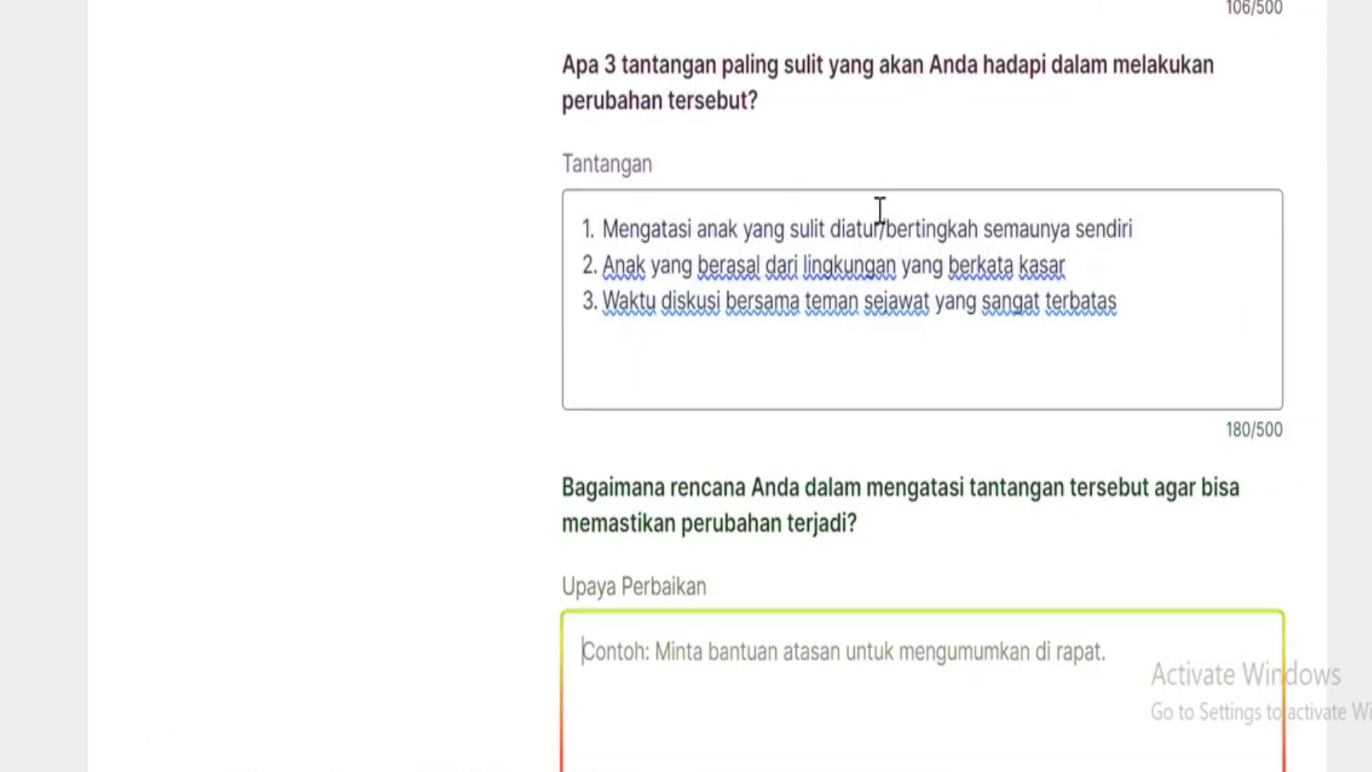
{"action": "scroll", "coordinate": [880, 211], "scroll_direction": "down", "scroll_amount": 2}
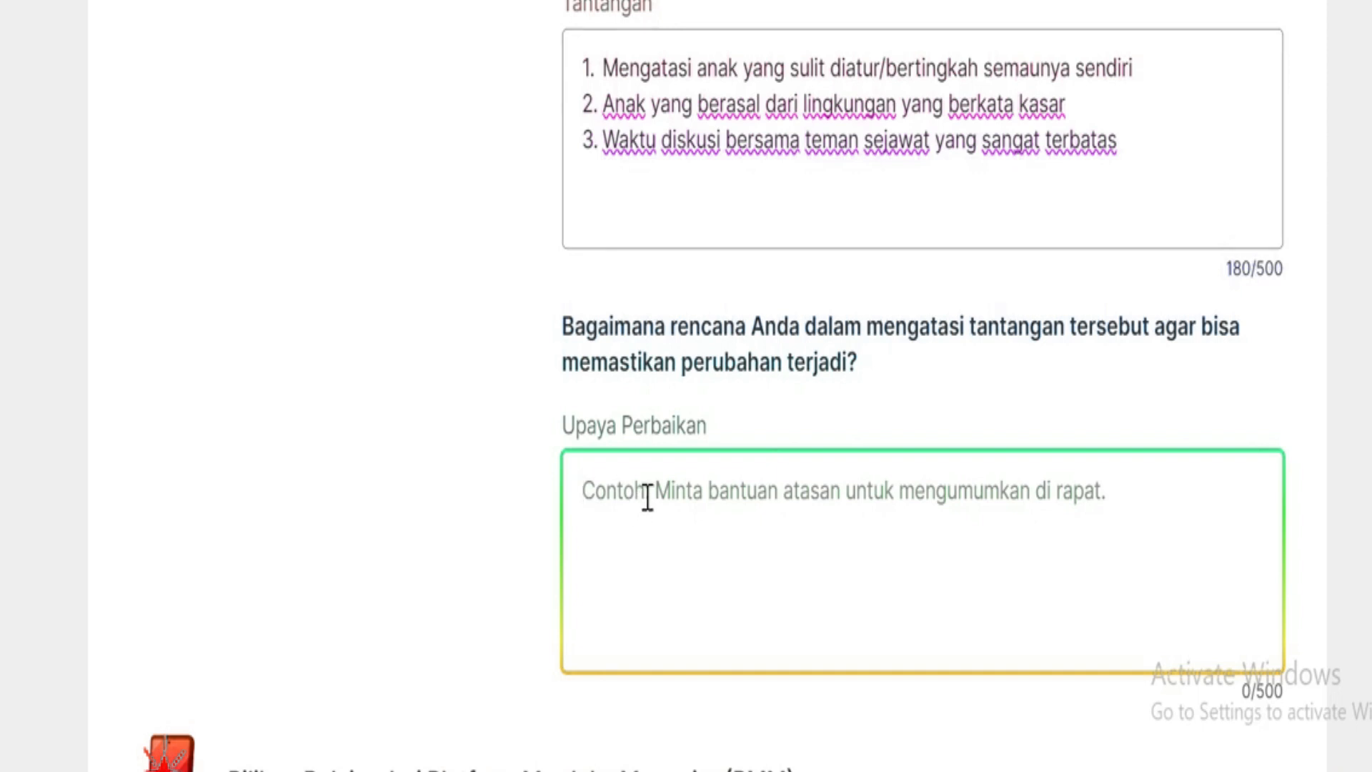
{"action": "left_click_drag", "start_coordinate": [1157, 143], "coordinate": [572, 61]}
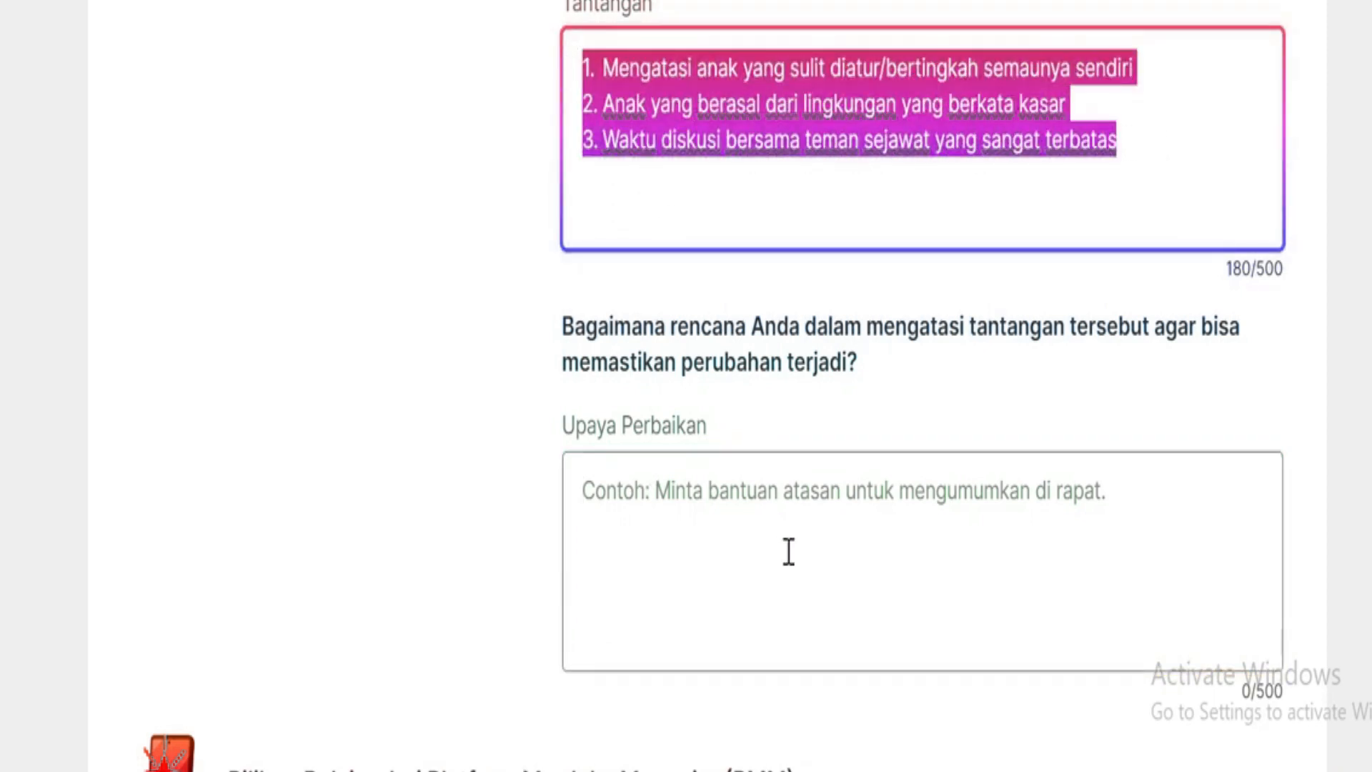
{"action": "left_click", "coordinate": [722, 495]}
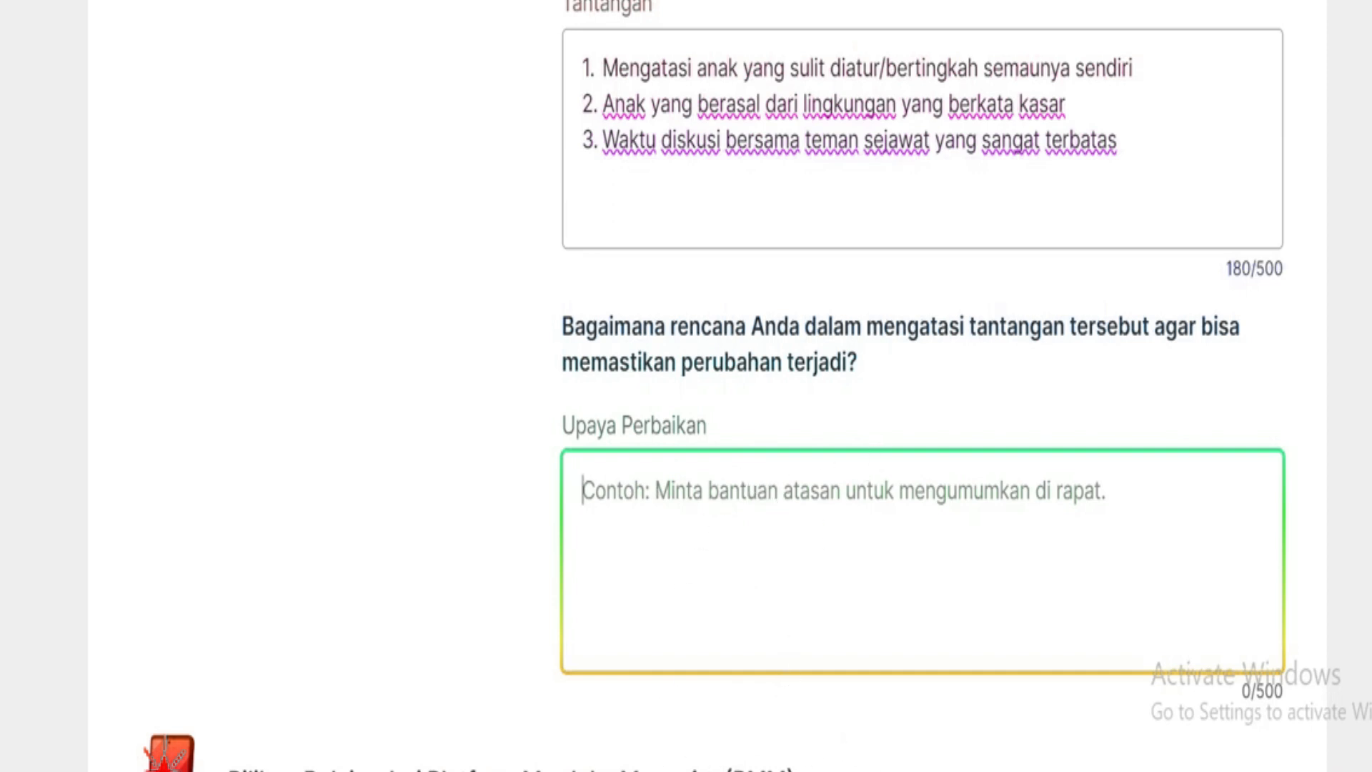
- Switch to the Word document, copy the UPAYA PERBAIKAN answer from the table and paste it into the form's Upaya Perbaikan field
{"action": "left_click", "coordinate": [931, 771]}
{"action": "left_click", "coordinate": [701, 707]}
{"action": "left_click", "coordinate": [1229, 442]}
{"action": "left_click_drag", "start_coordinate": [1188, 421], "coordinate": [1021, 304]}
{"action": "right_click", "coordinate": [1040, 304]}
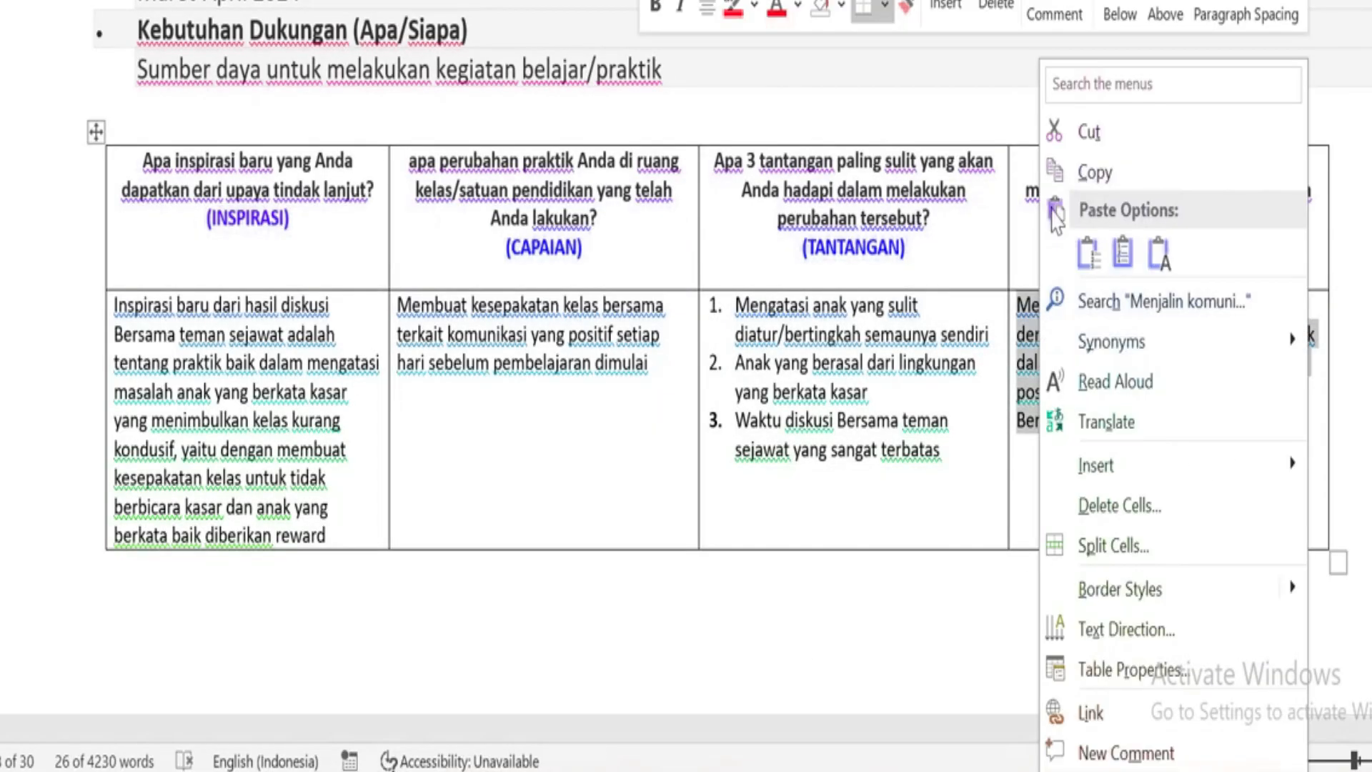
{"action": "left_click", "coordinate": [1062, 171]}
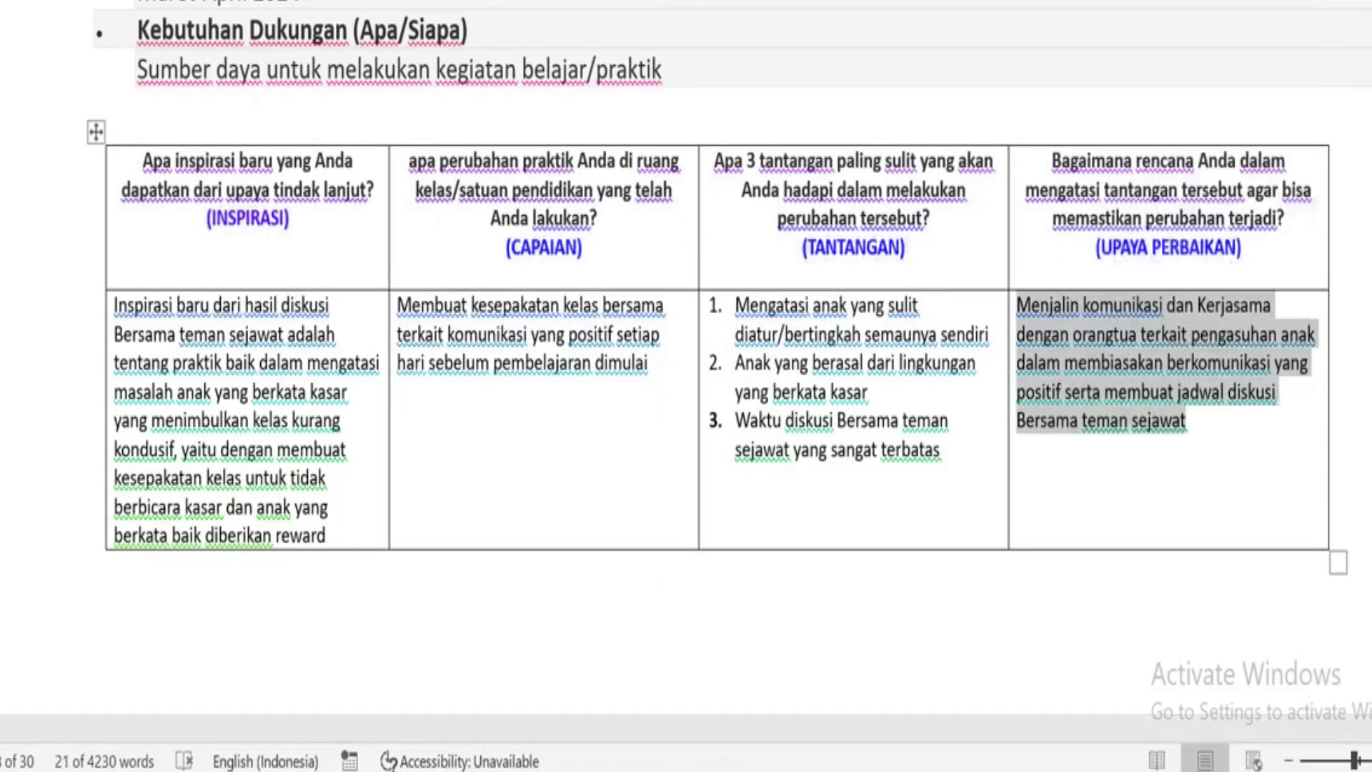
{"action": "key", "text": "alt+Tab"}
{"action": "right_click", "coordinate": [616, 491]}
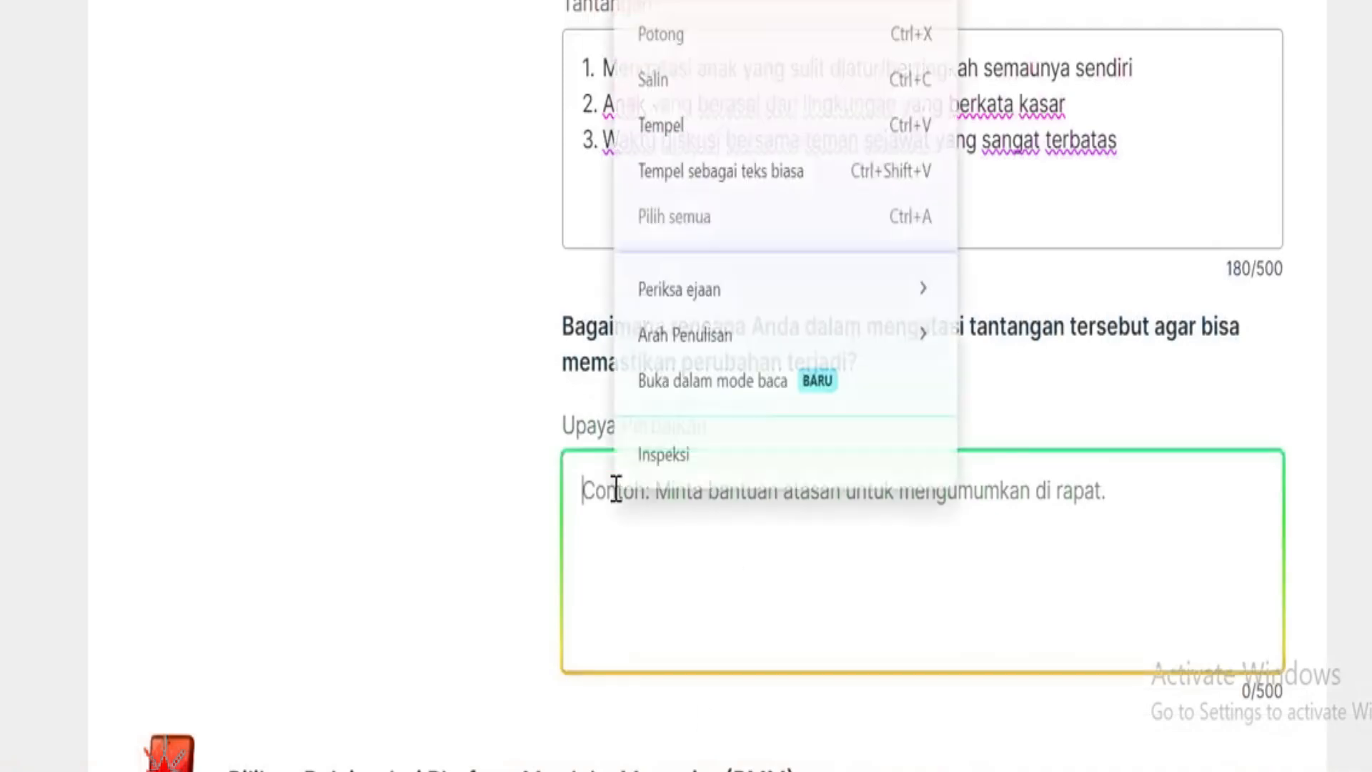
{"action": "left_click", "coordinate": [656, 126]}
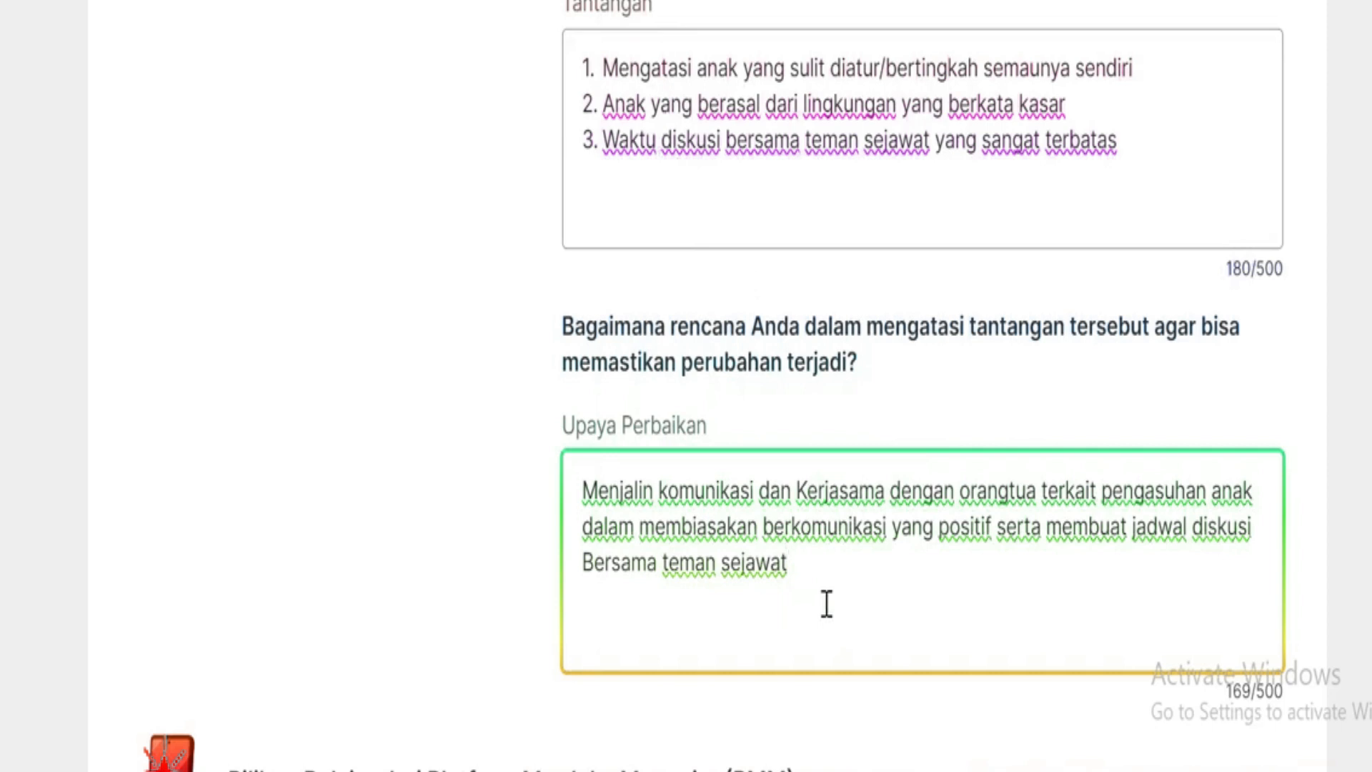
- Review the Upaya Perbaikan answer, highlighting its parent-communication and peer-discussion parts and comparing them with the Tantangan items
{"action": "scroll", "coordinate": [827, 604], "scroll_direction": "down", "scroll_amount": 5}
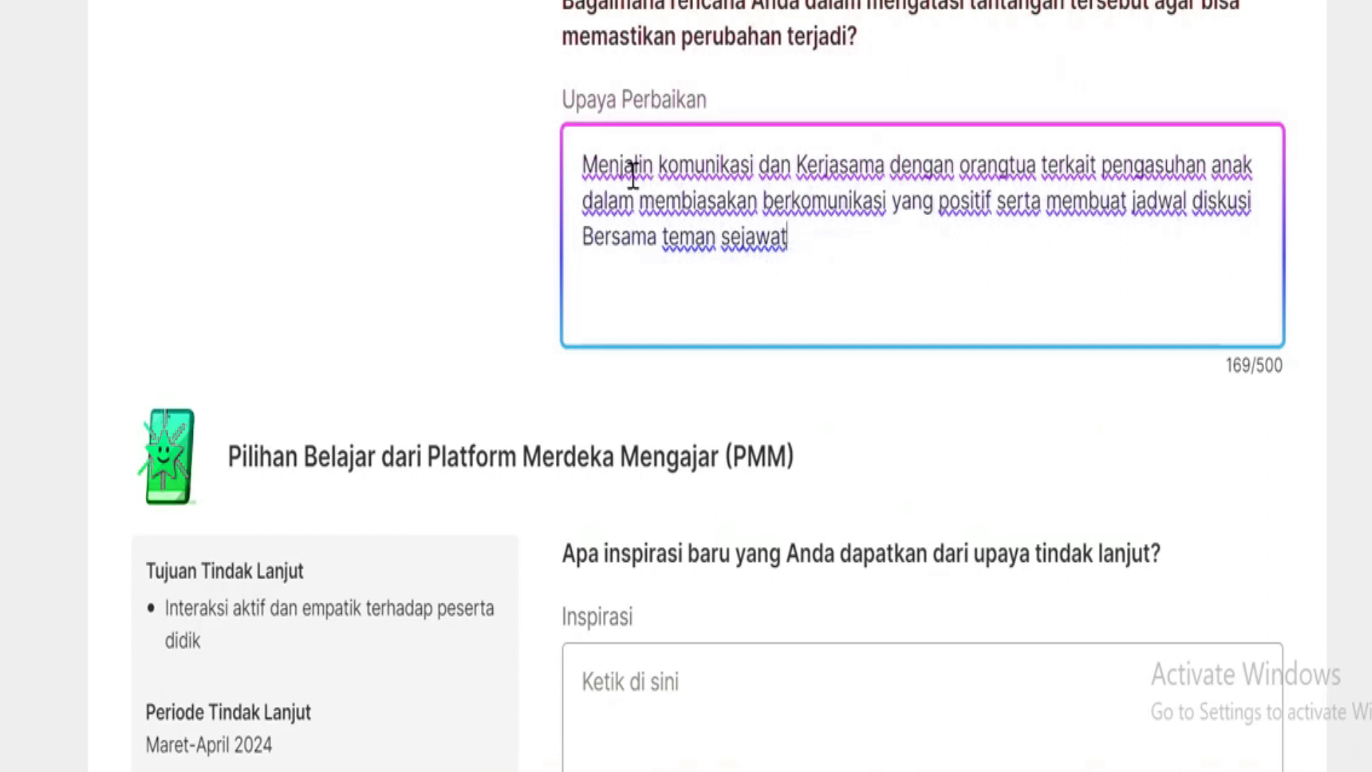
{"action": "left_click_drag", "start_coordinate": [551, 100], "coordinate": [726, 113]}
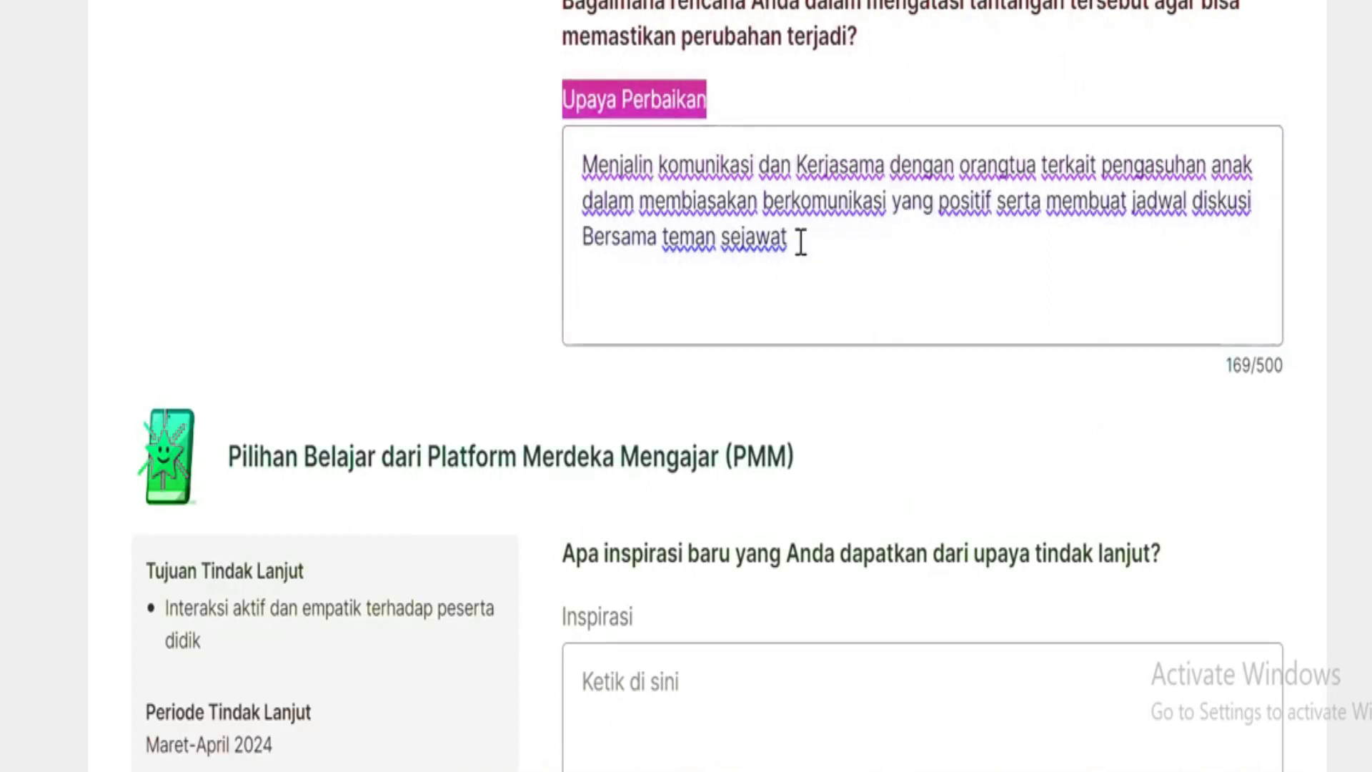
{"action": "left_click", "coordinate": [799, 324]}
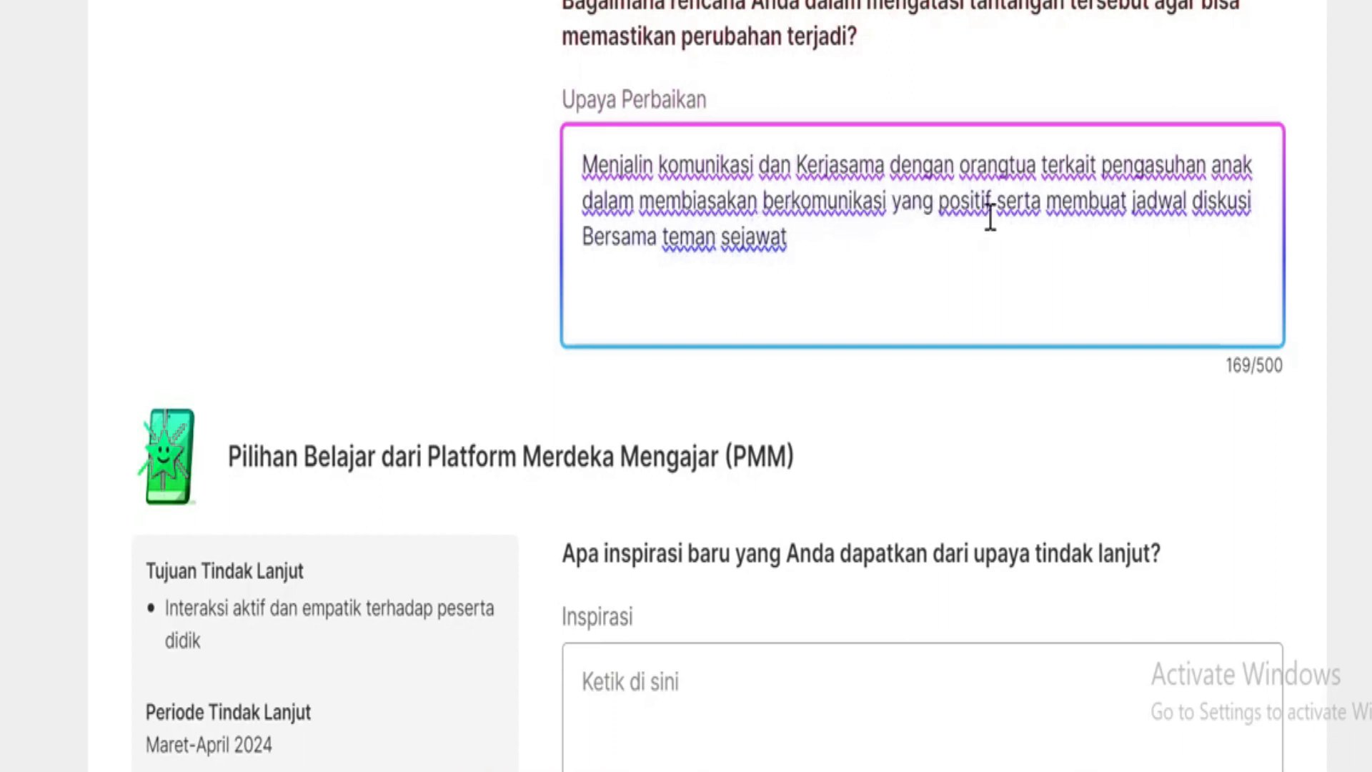
{"action": "left_click_drag", "start_coordinate": [992, 203], "coordinate": [582, 166]}
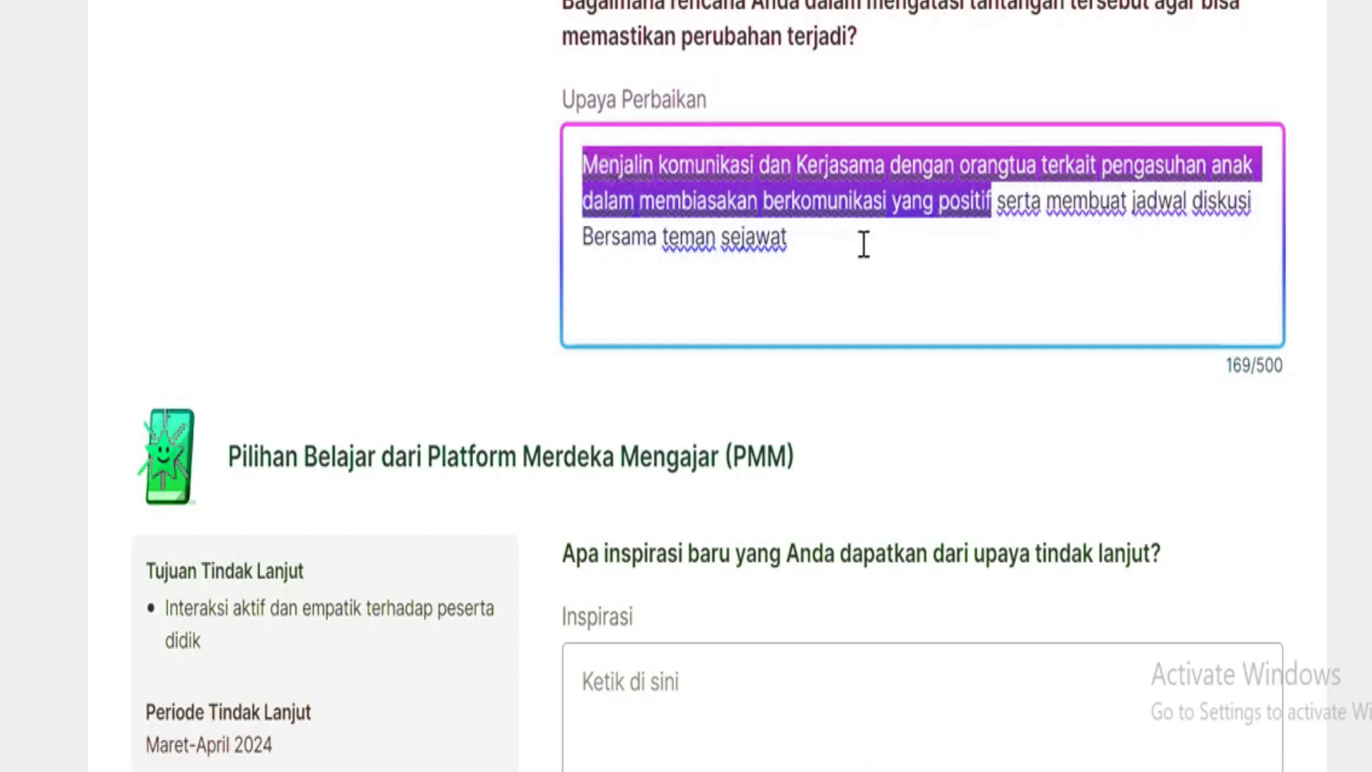
{"action": "scroll", "coordinate": [863, 277], "scroll_direction": "up", "scroll_amount": 2}
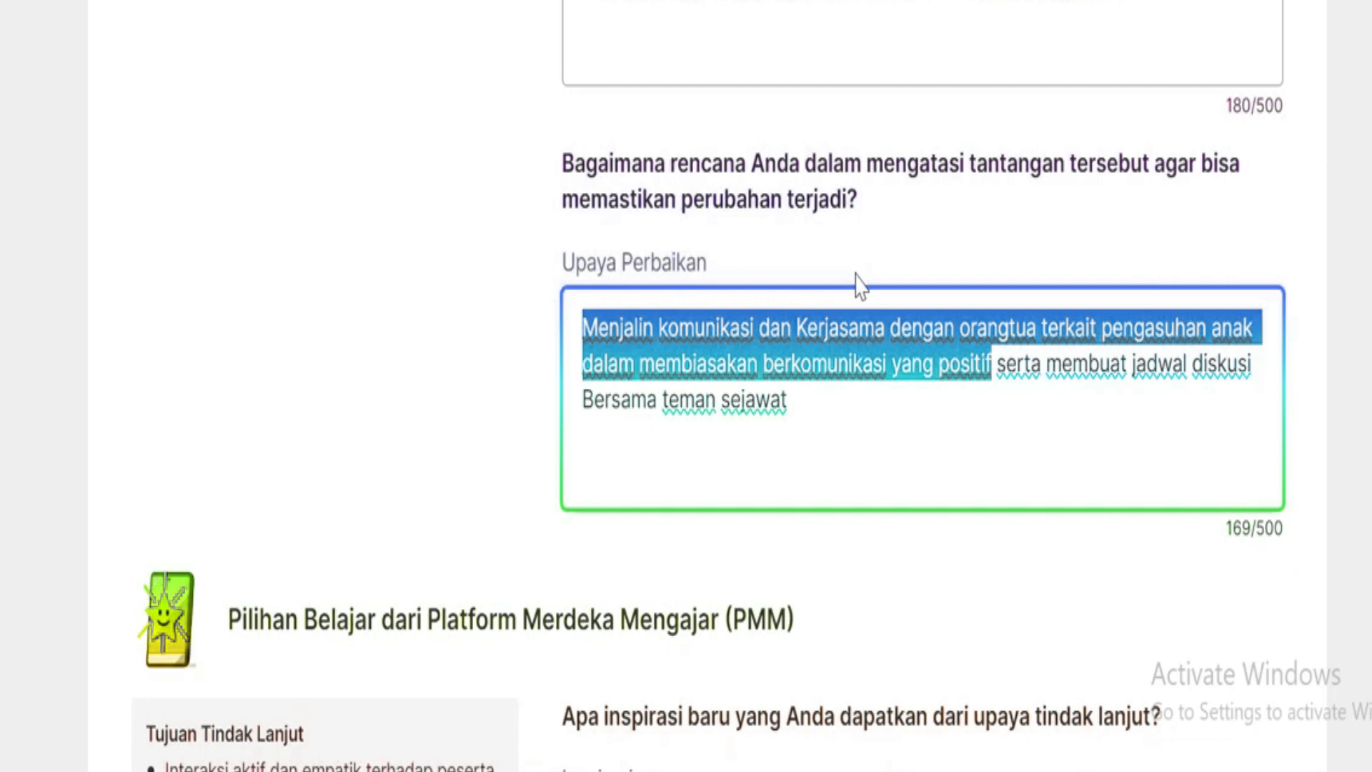
{"action": "left_click_drag", "start_coordinate": [1046, 366], "coordinate": [1070, 410]}
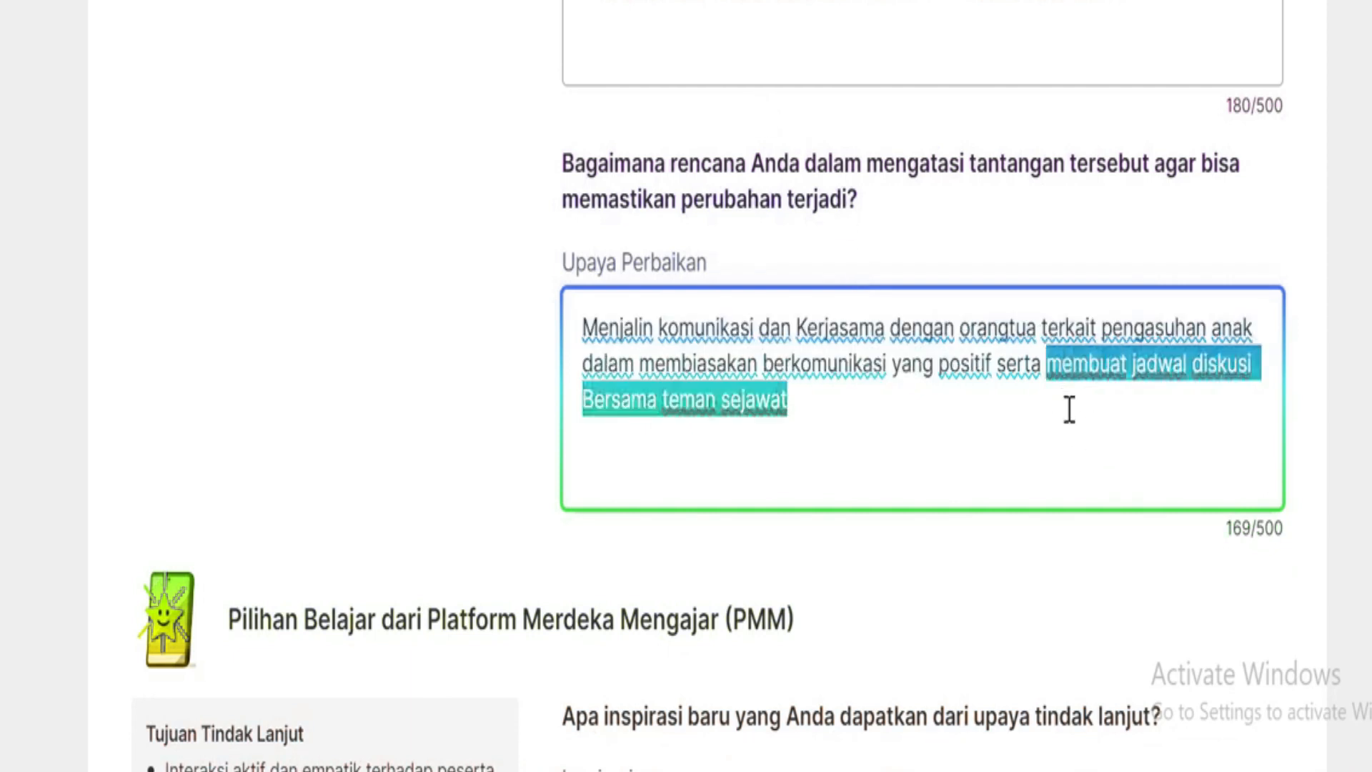
{"action": "scroll", "coordinate": [898, 481], "scroll_direction": "up", "scroll_amount": 6}
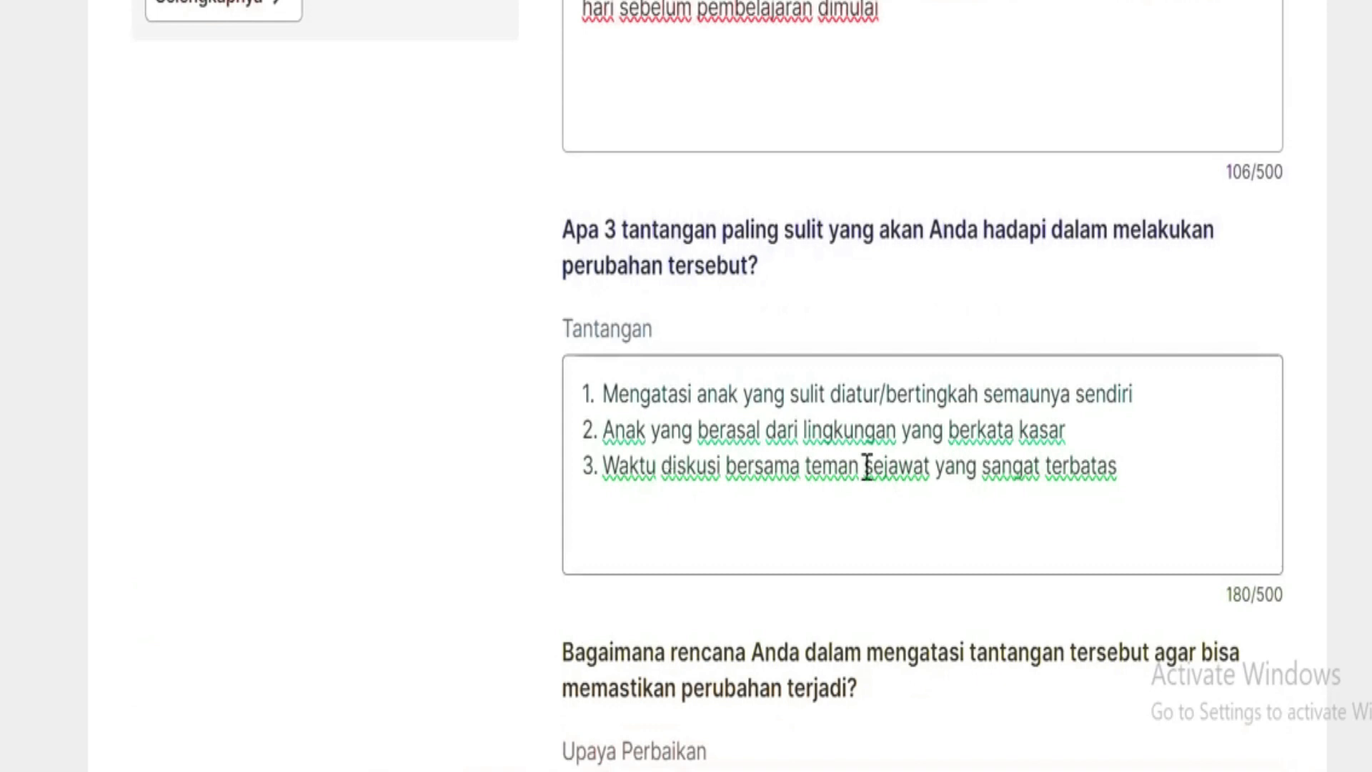
{"action": "scroll", "coordinate": [864, 475], "scroll_direction": "down", "scroll_amount": 6}
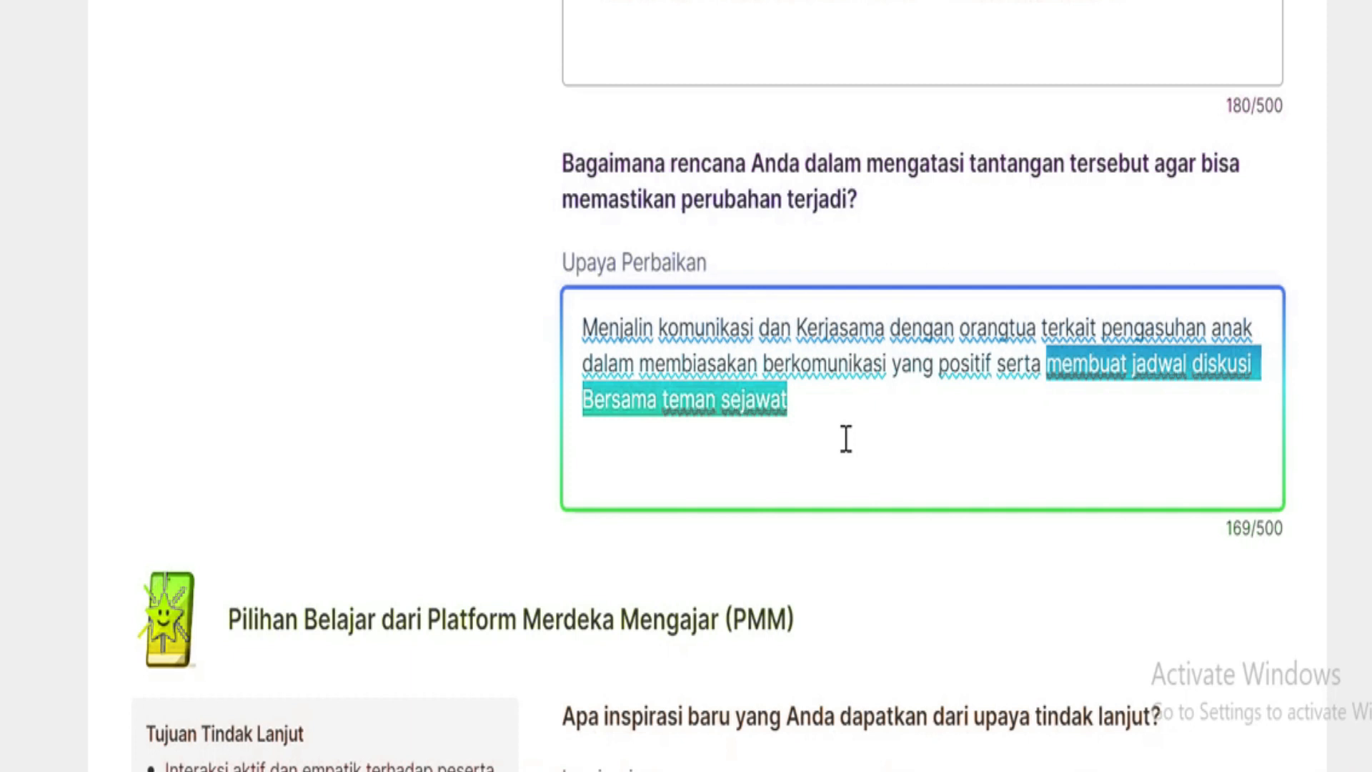
{"action": "left_click", "coordinate": [846, 439]}
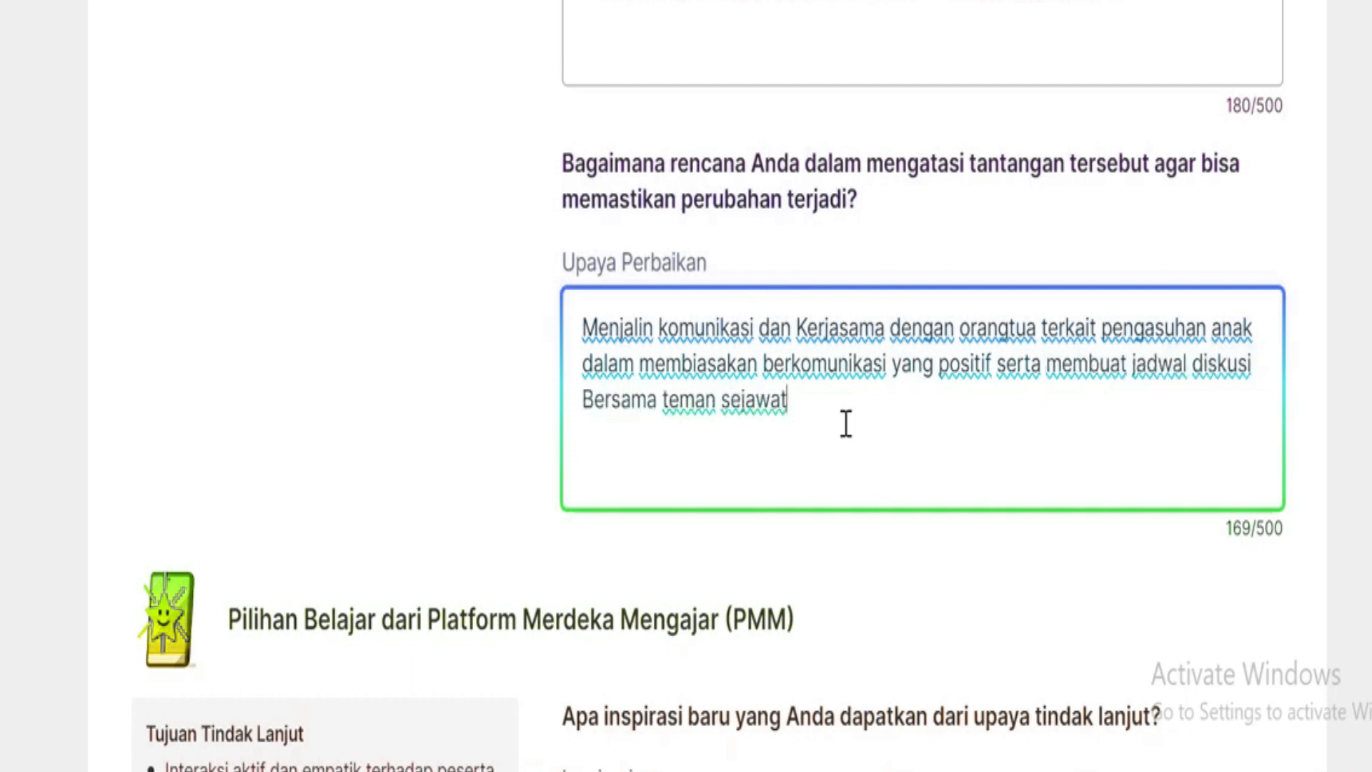
- Look back through the filled-in answers of the first section and highlight its Pilihan Belajar heading
{"action": "scroll", "coordinate": [846, 423], "scroll_direction": "up", "scroll_amount": 10}
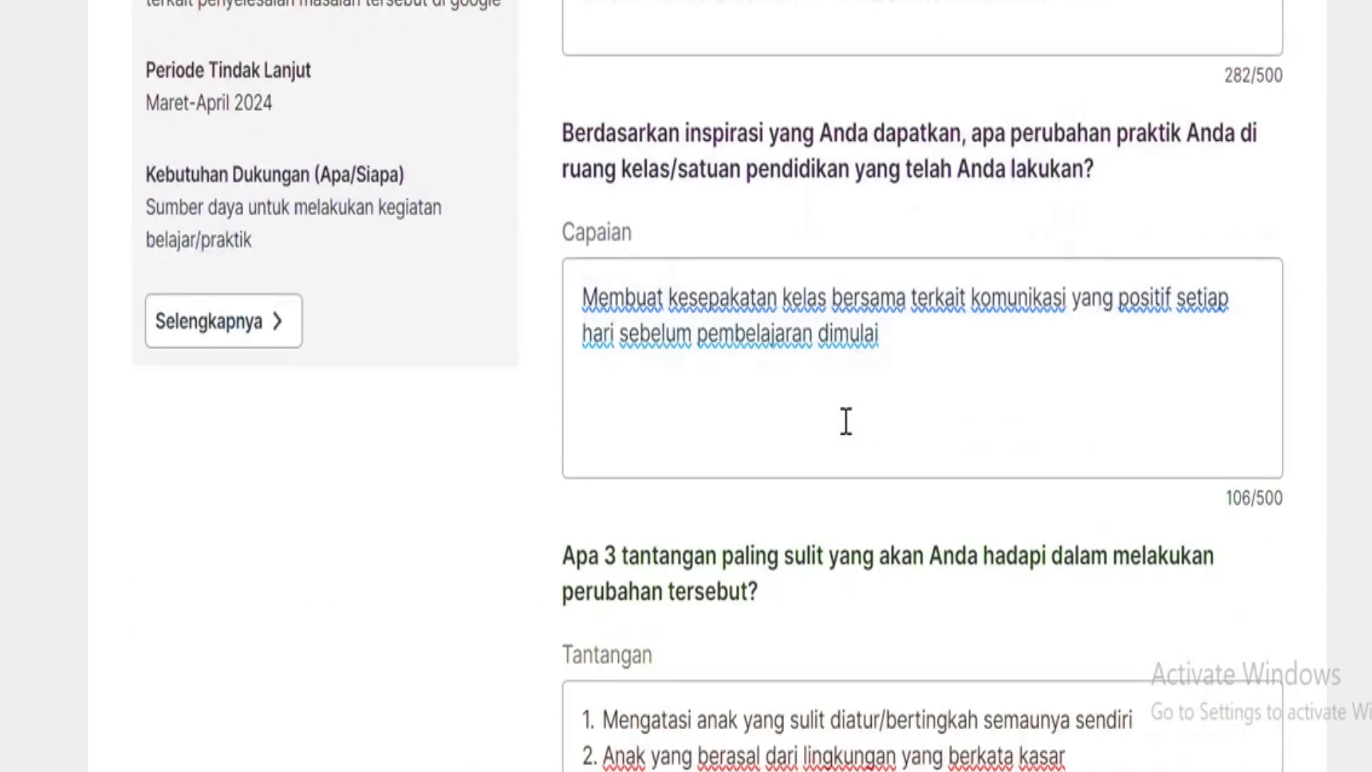
{"action": "scroll", "coordinate": [818, 339], "scroll_direction": "down", "scroll_amount": 15}
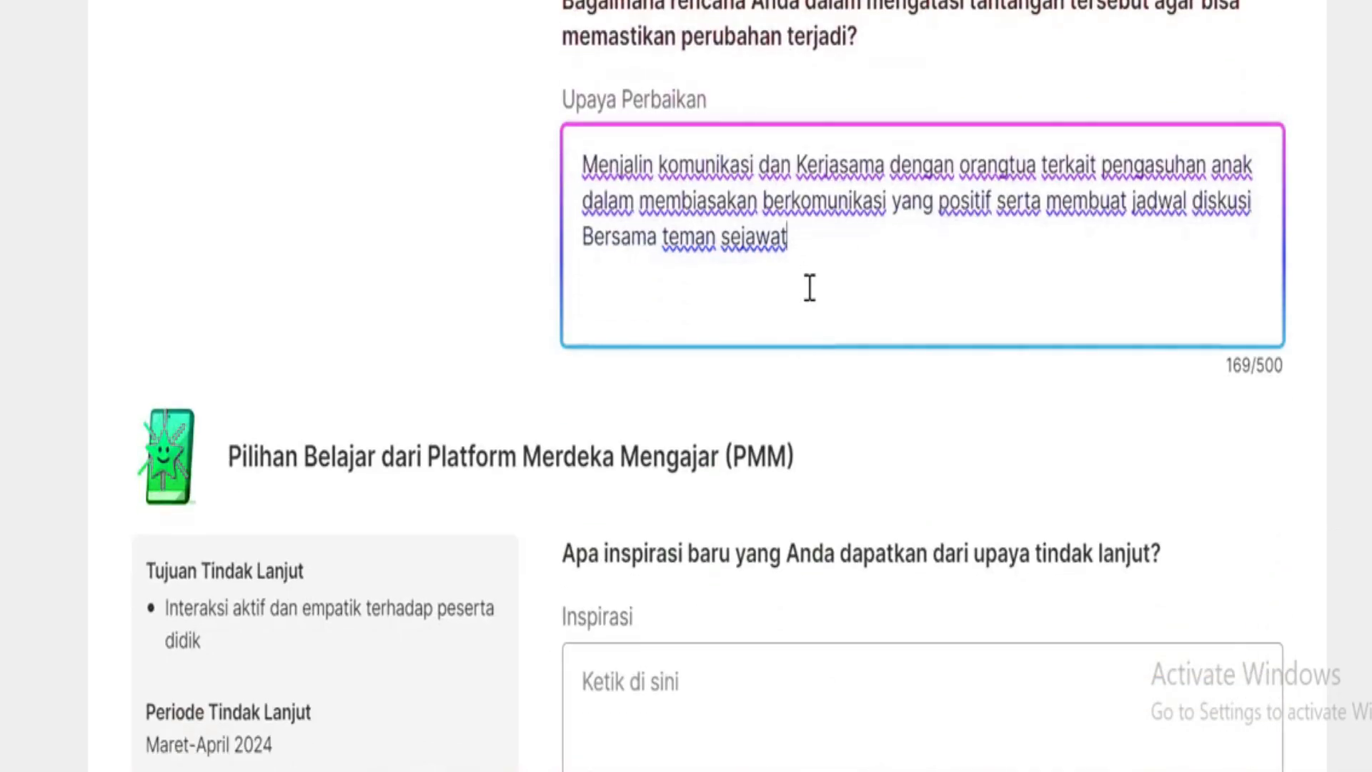
{"action": "scroll", "coordinate": [809, 288], "scroll_direction": "down", "scroll_amount": 2}
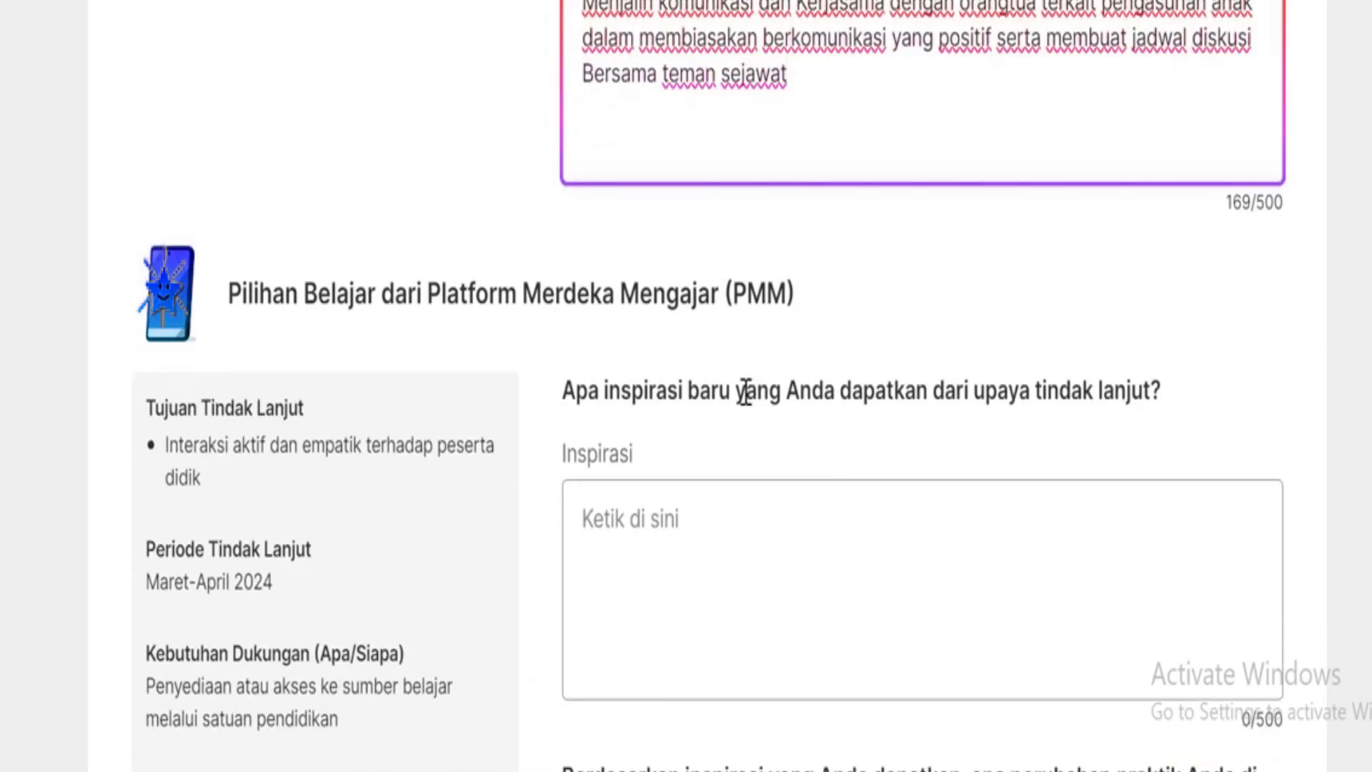
{"action": "scroll", "coordinate": [708, 429], "scroll_direction": "up", "scroll_amount": 15}
{"action": "scroll", "coordinate": [541, 393], "scroll_direction": "up", "scroll_amount": 10}
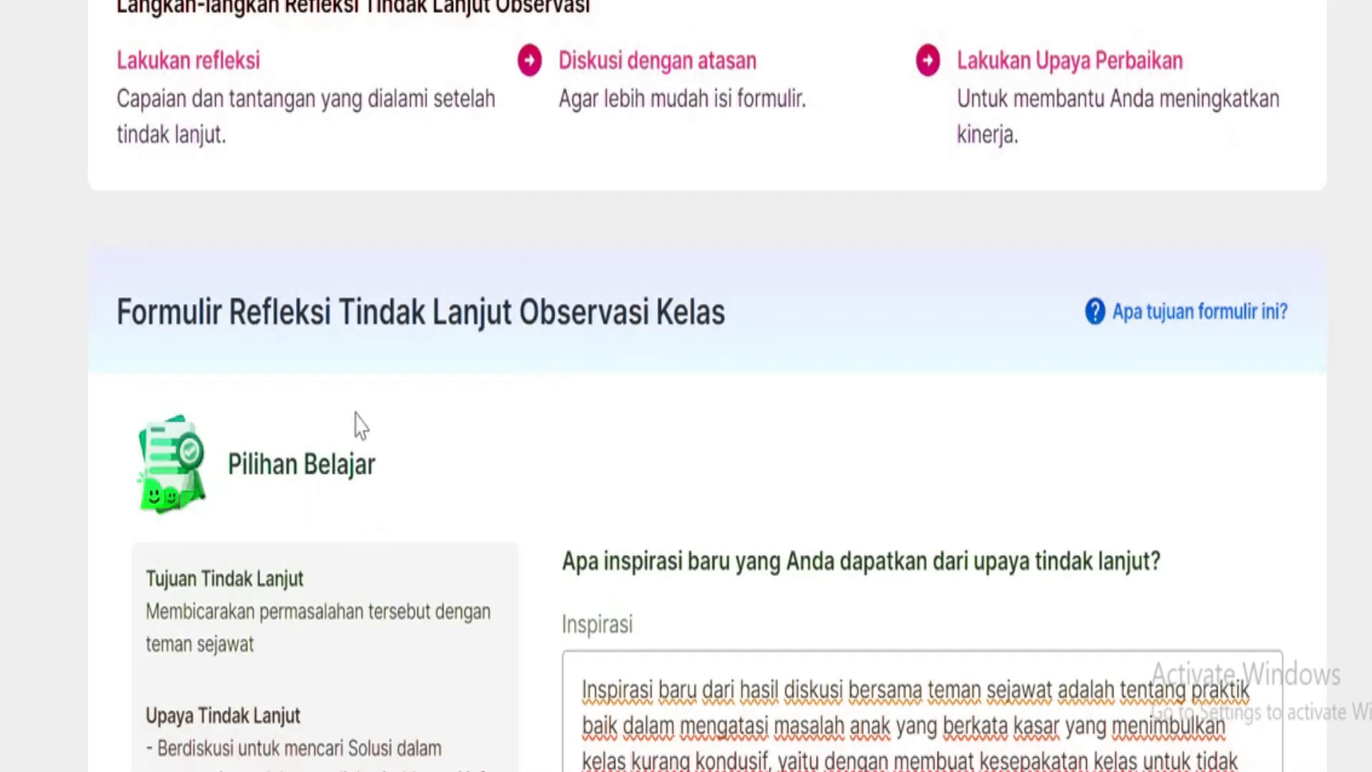
{"action": "left_click_drag", "start_coordinate": [229, 463], "coordinate": [429, 458]}
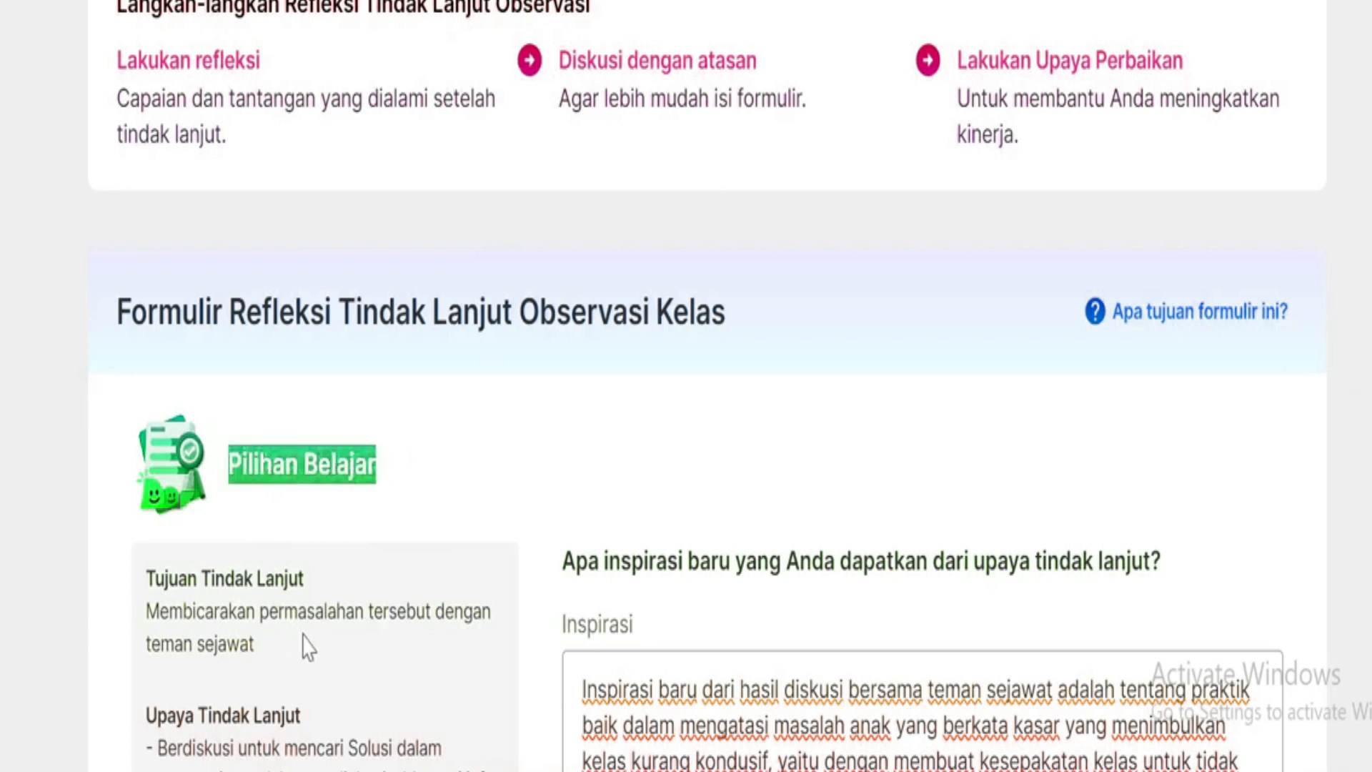
- Look through the Pilihan Belajar dari Platform Merdeka Mengajar (PMM) section down to the form's end, returning to its Inspirasi field
{"action": "scroll", "coordinate": [313, 643], "scroll_direction": "down", "scroll_amount": 8}
{"action": "scroll", "coordinate": [312, 633], "scroll_direction": "down", "scroll_amount": 18}
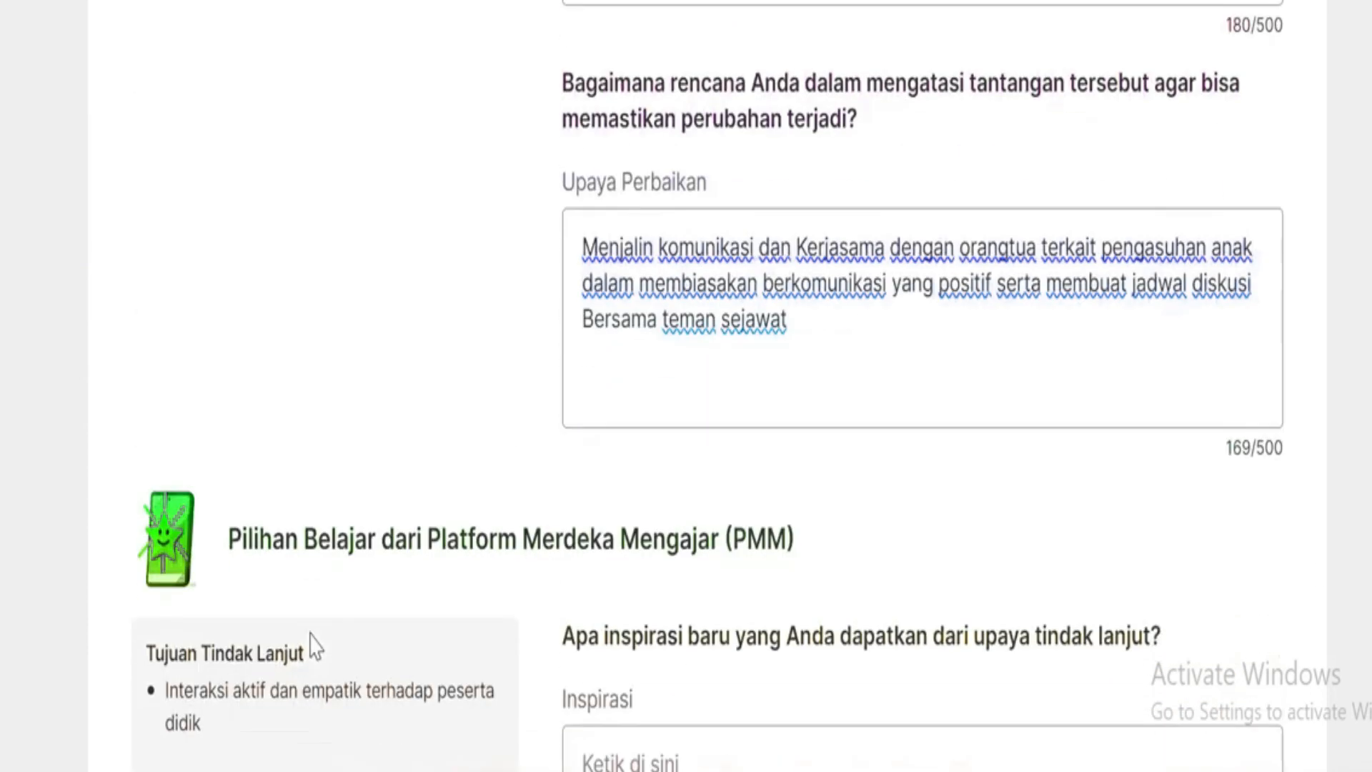
{"action": "scroll", "coordinate": [313, 636], "scroll_direction": "down", "scroll_amount": 15}
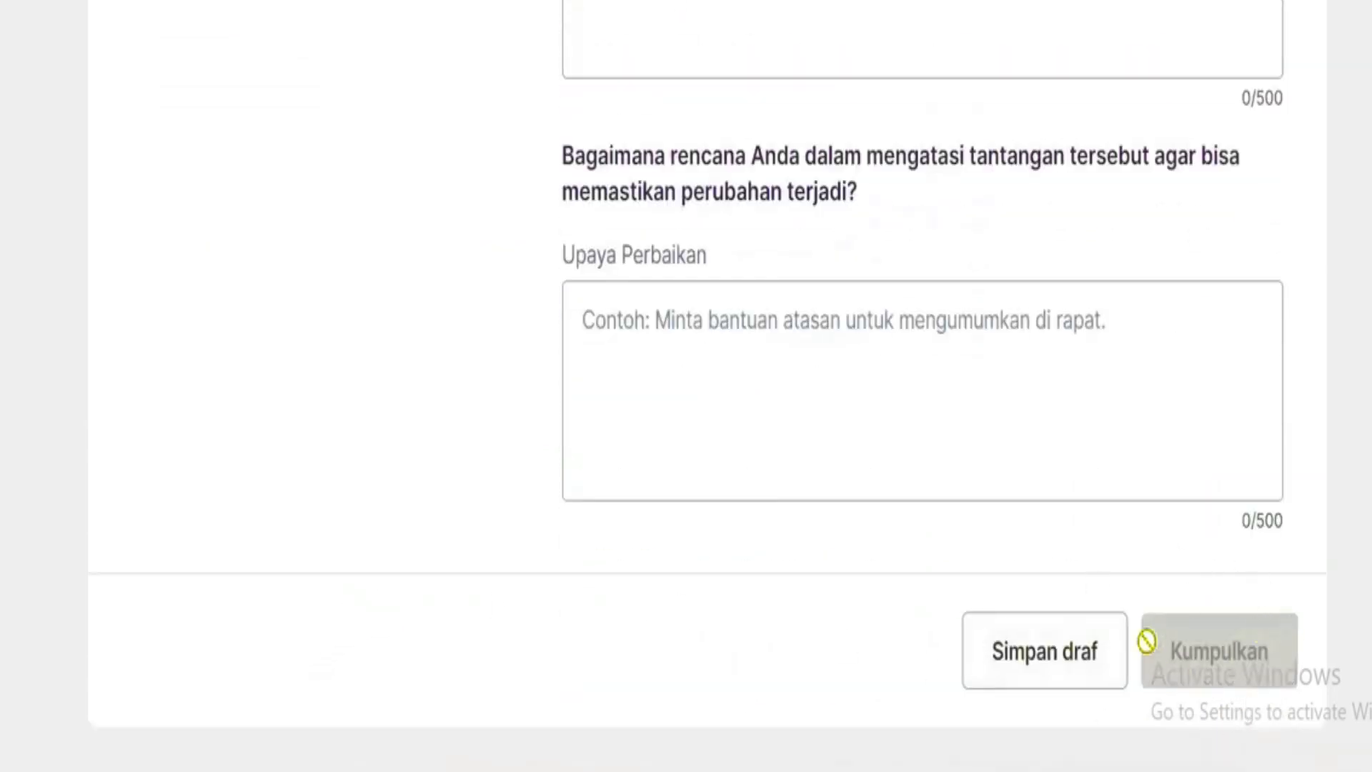
{"action": "scroll", "coordinate": [605, 421], "scroll_direction": "up", "scroll_amount": 7}
{"action": "scroll", "coordinate": [605, 422], "scroll_direction": "up", "scroll_amount": 11}
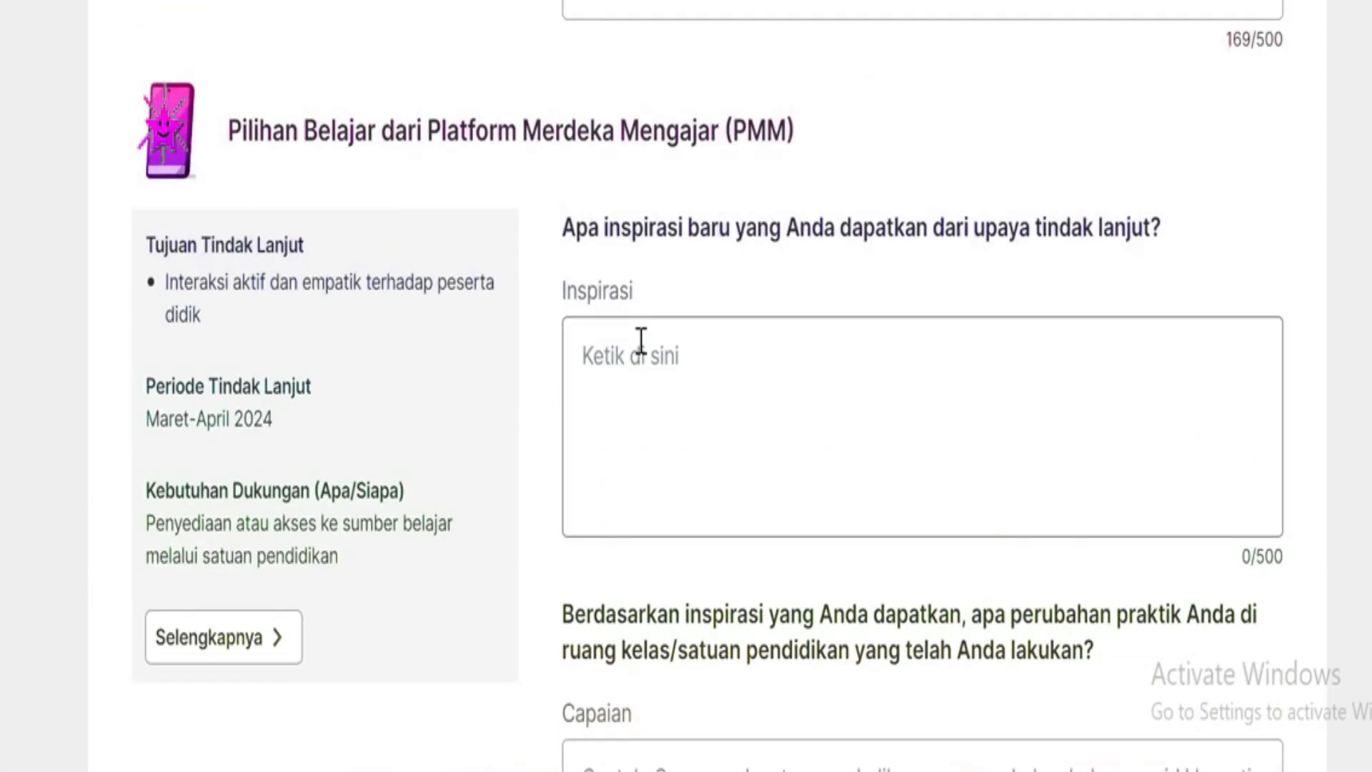
- Review the PMM section's heading and its Tujuan Tindak Lanjut item, highlighting "Interaksi aktif dan empatik terhadap peserta didik"
{"action": "left_click", "coordinate": [704, 448]}
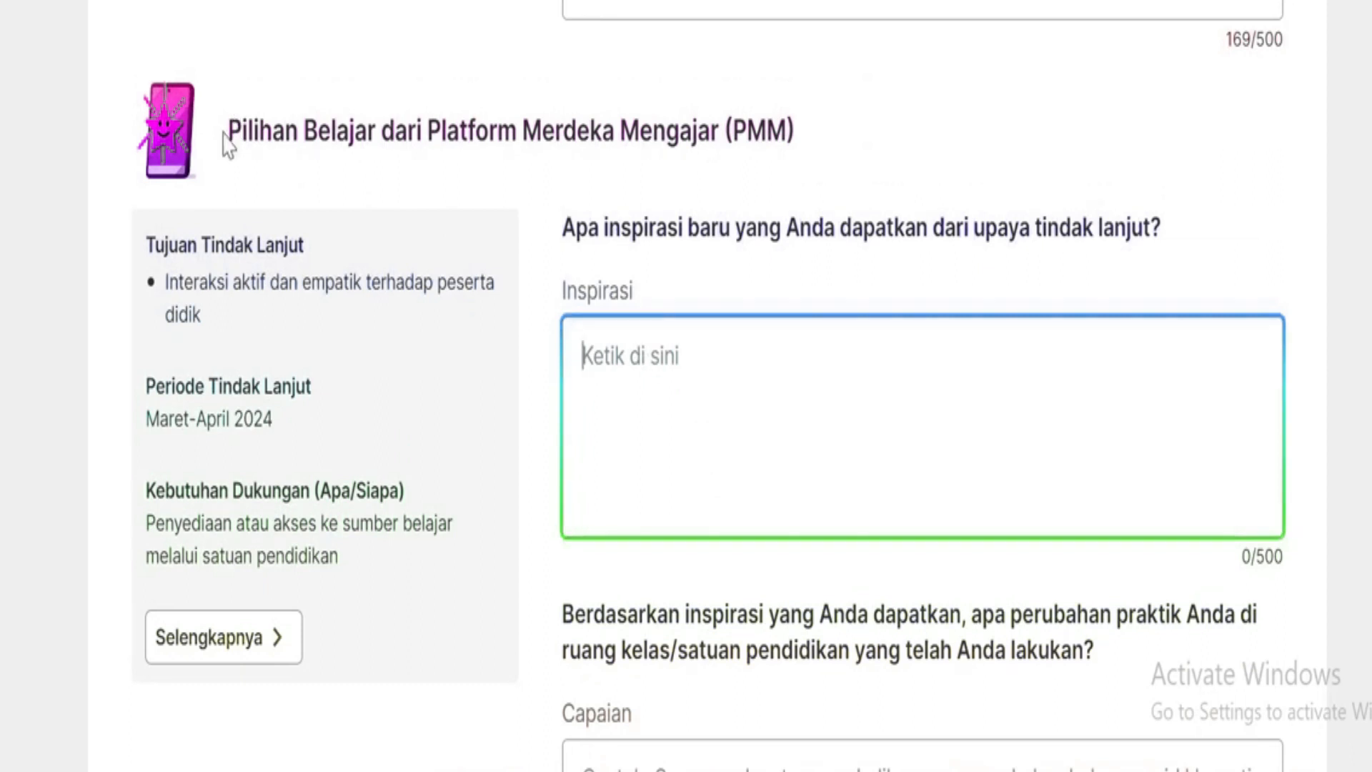
{"action": "left_click_drag", "start_coordinate": [229, 129], "coordinate": [793, 129]}
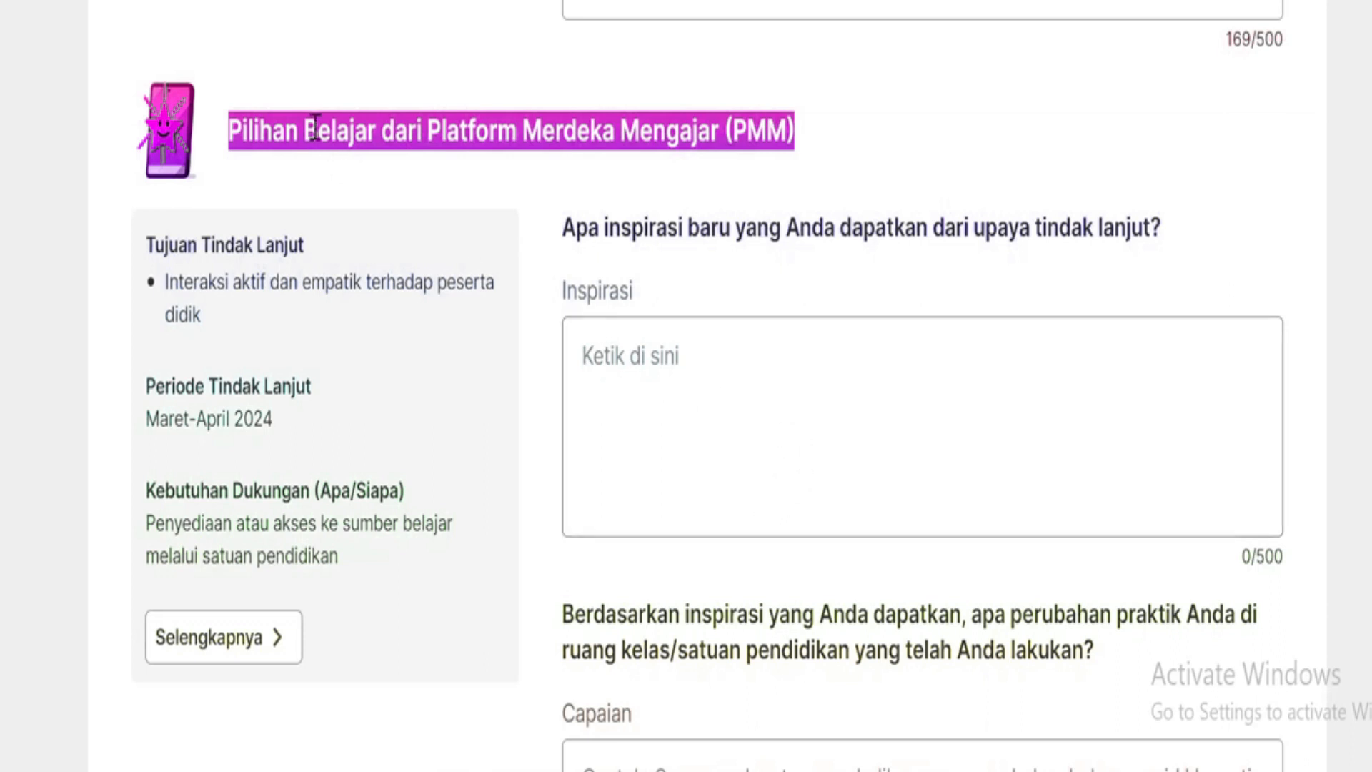
{"action": "left_click", "coordinate": [750, 139]}
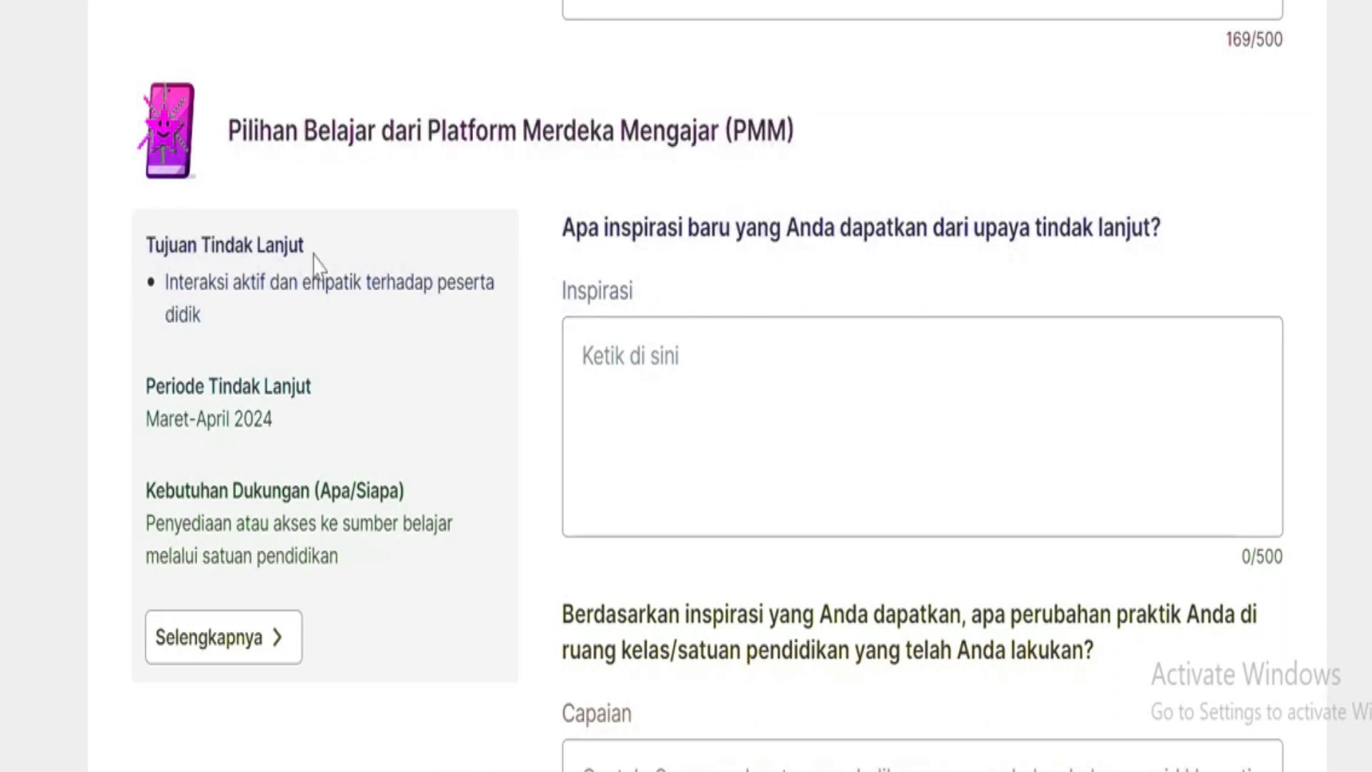
{"action": "left_click_drag", "start_coordinate": [202, 315], "coordinate": [164, 286]}
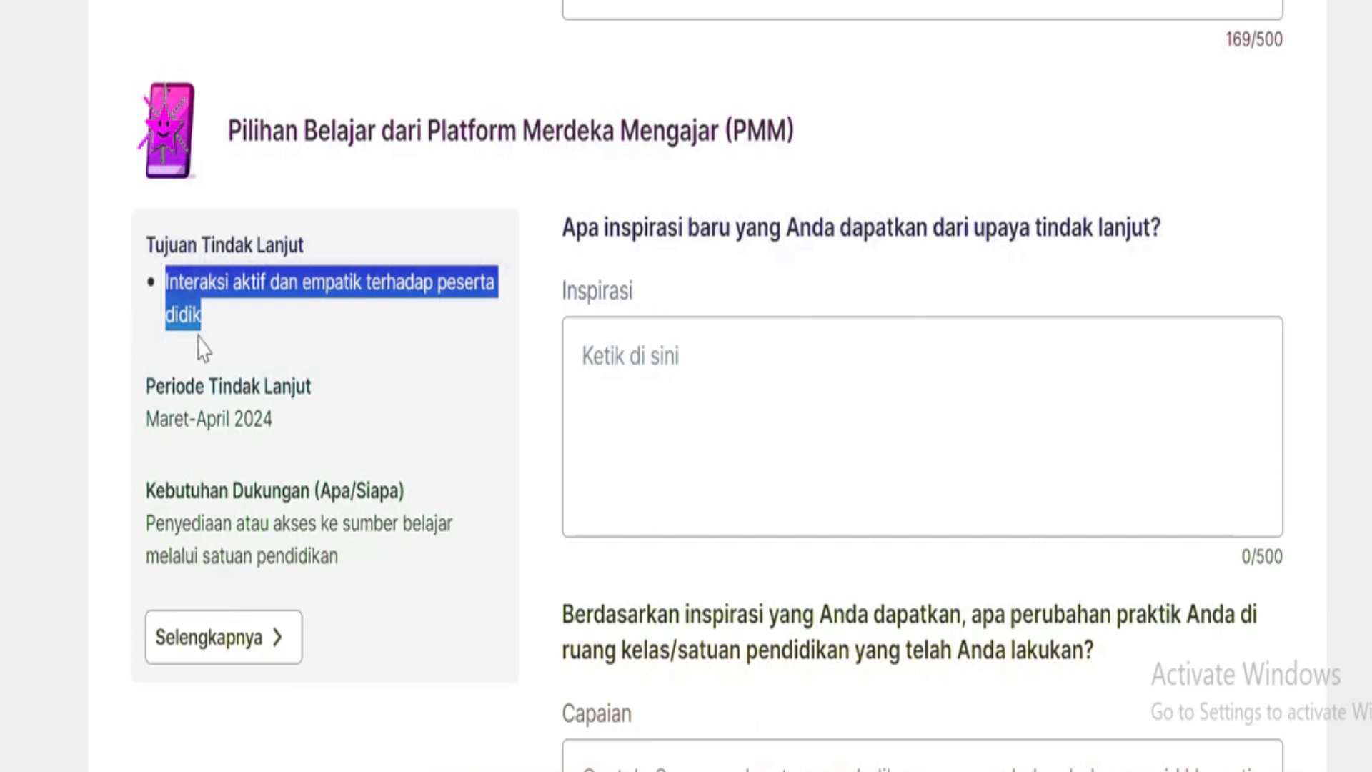
- Glance back at the first section's Tantangan and Upaya Perbaikan answers, and reread the PMM section's Tujuan Tindak Lanjut item by highlighting it repeatedly
{"action": "scroll", "coordinate": [347, 367], "scroll_direction": "up", "scroll_amount": 10}
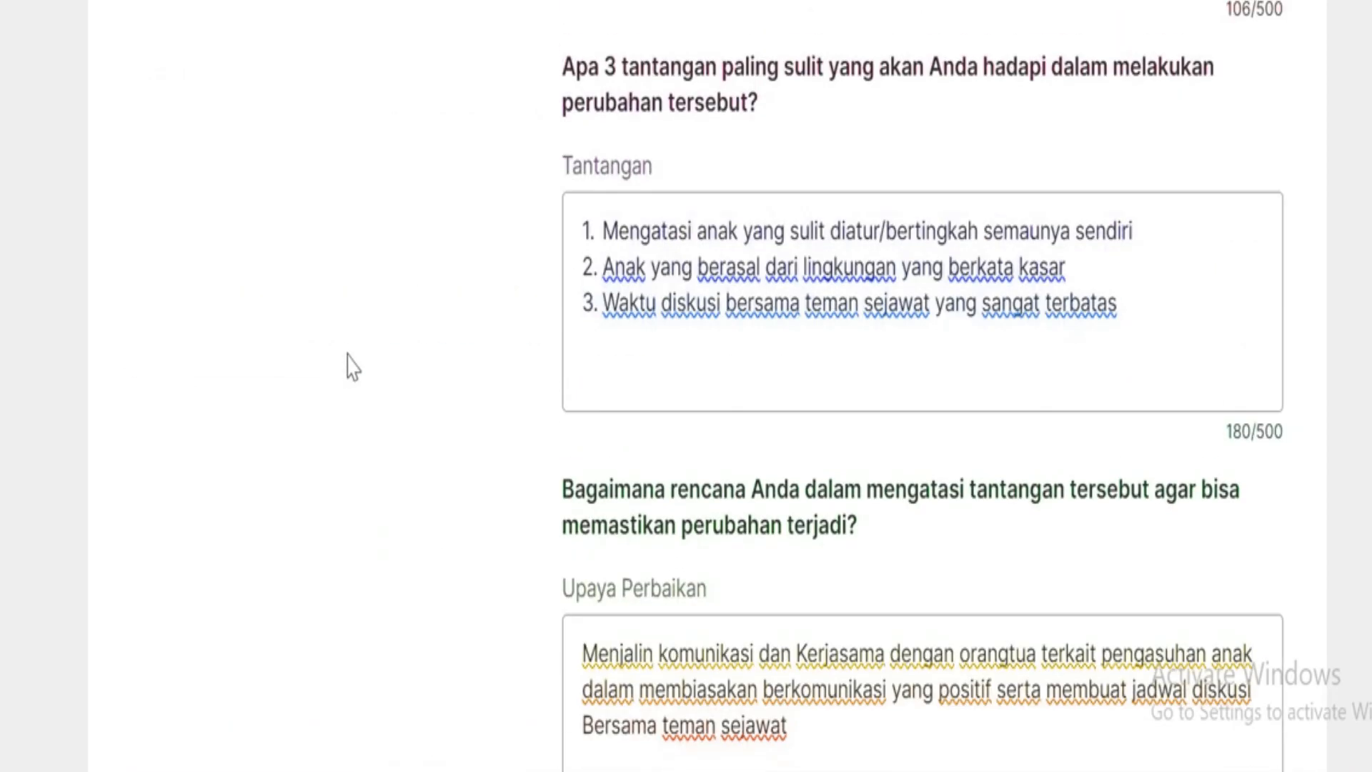
{"action": "scroll", "coordinate": [352, 367], "scroll_direction": "down", "scroll_amount": 9}
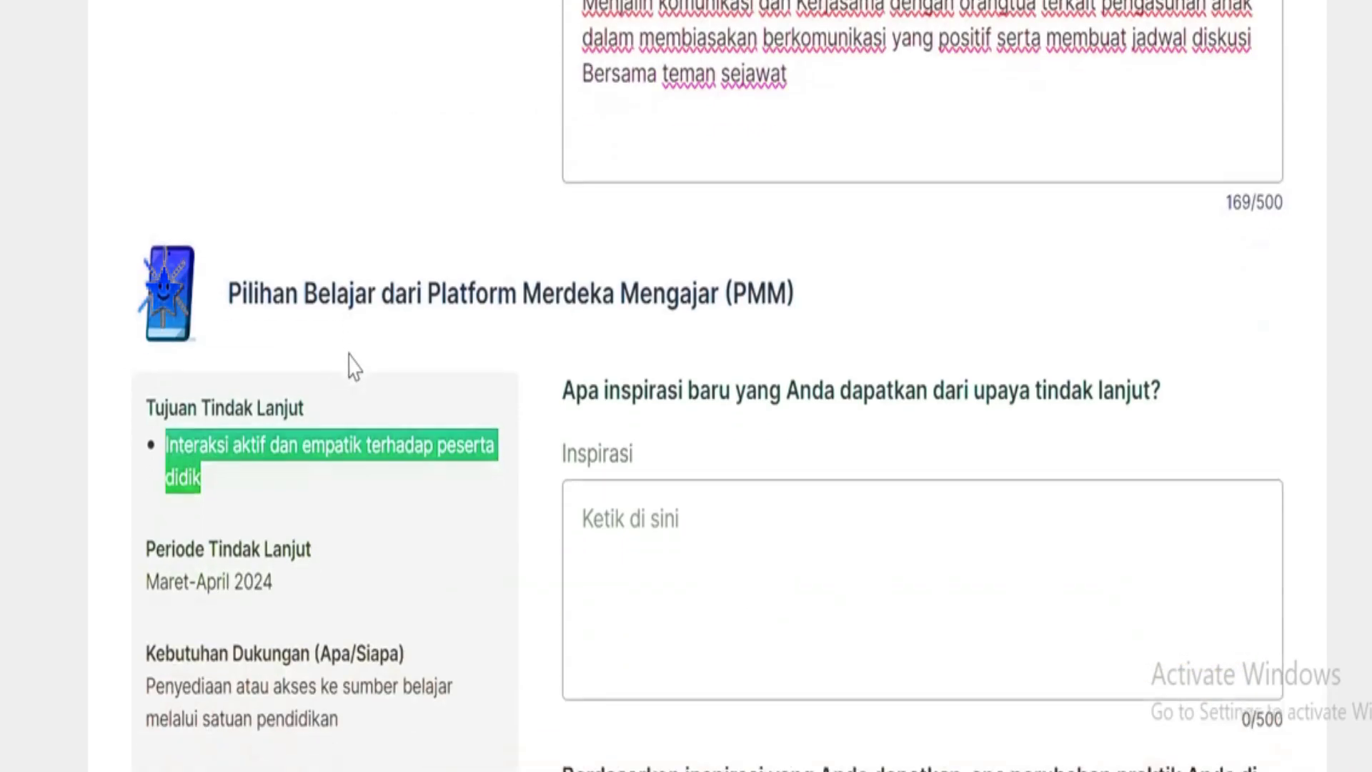
{"action": "scroll", "coordinate": [350, 366], "scroll_direction": "down", "scroll_amount": 2}
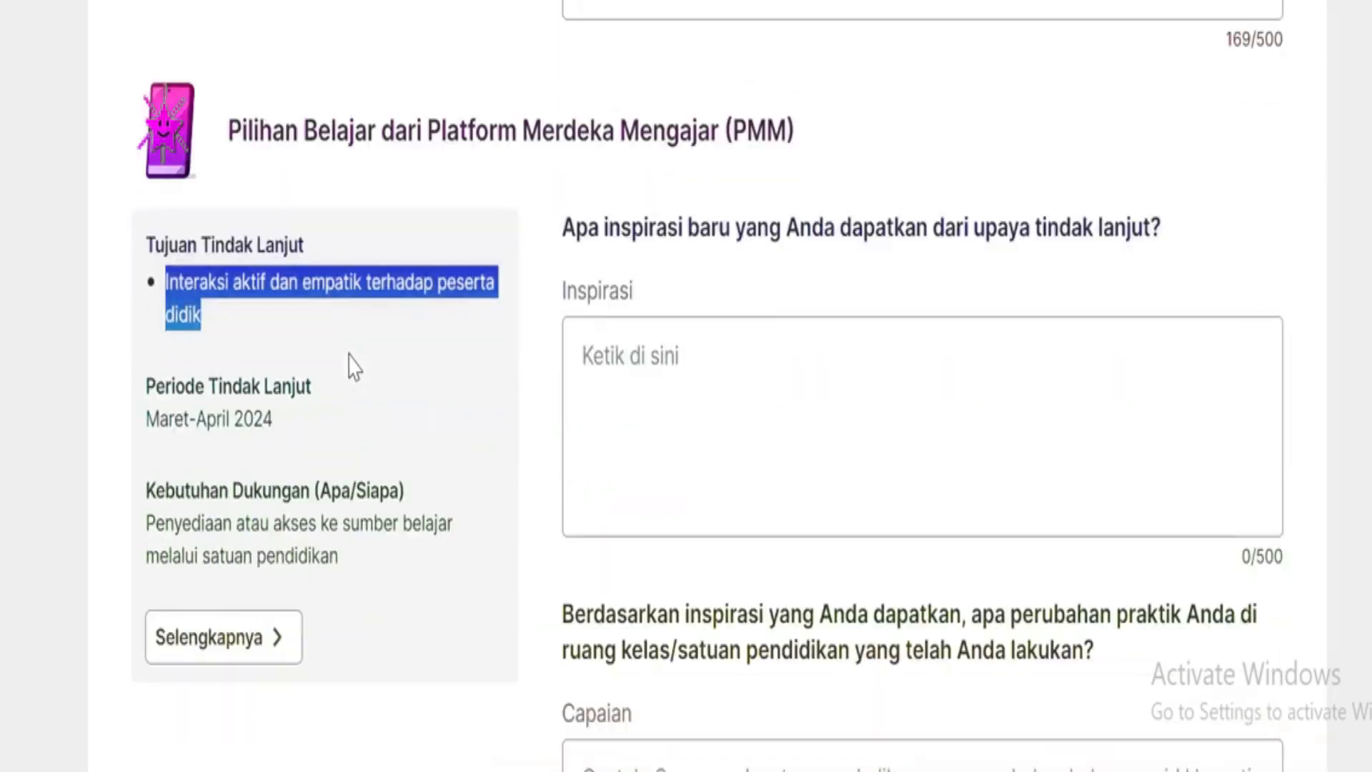
{"action": "left_click", "coordinate": [228, 331]}
{"action": "left_click_drag", "start_coordinate": [205, 315], "coordinate": [153, 279]}
{"action": "left_click", "coordinate": [236, 386]}
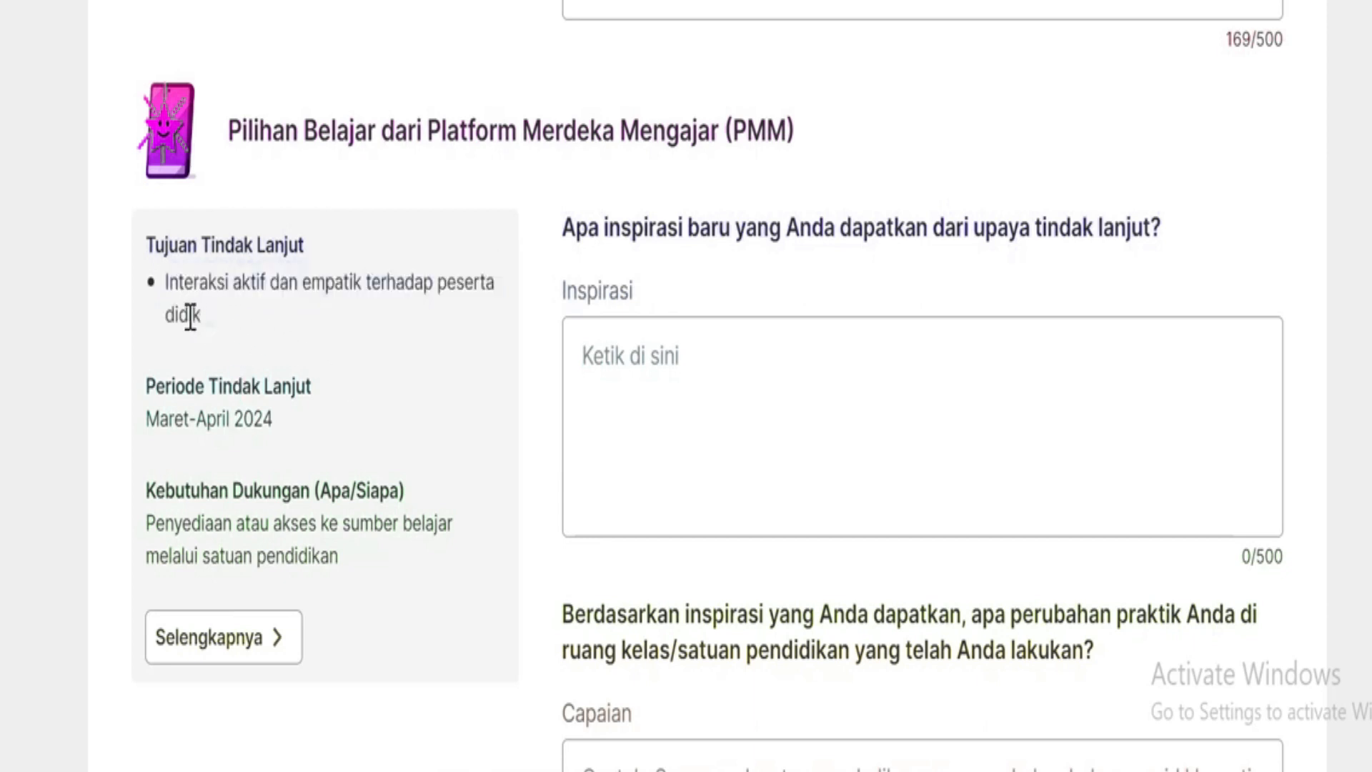
{"action": "left_click_drag", "start_coordinate": [203, 315], "coordinate": [164, 290]}
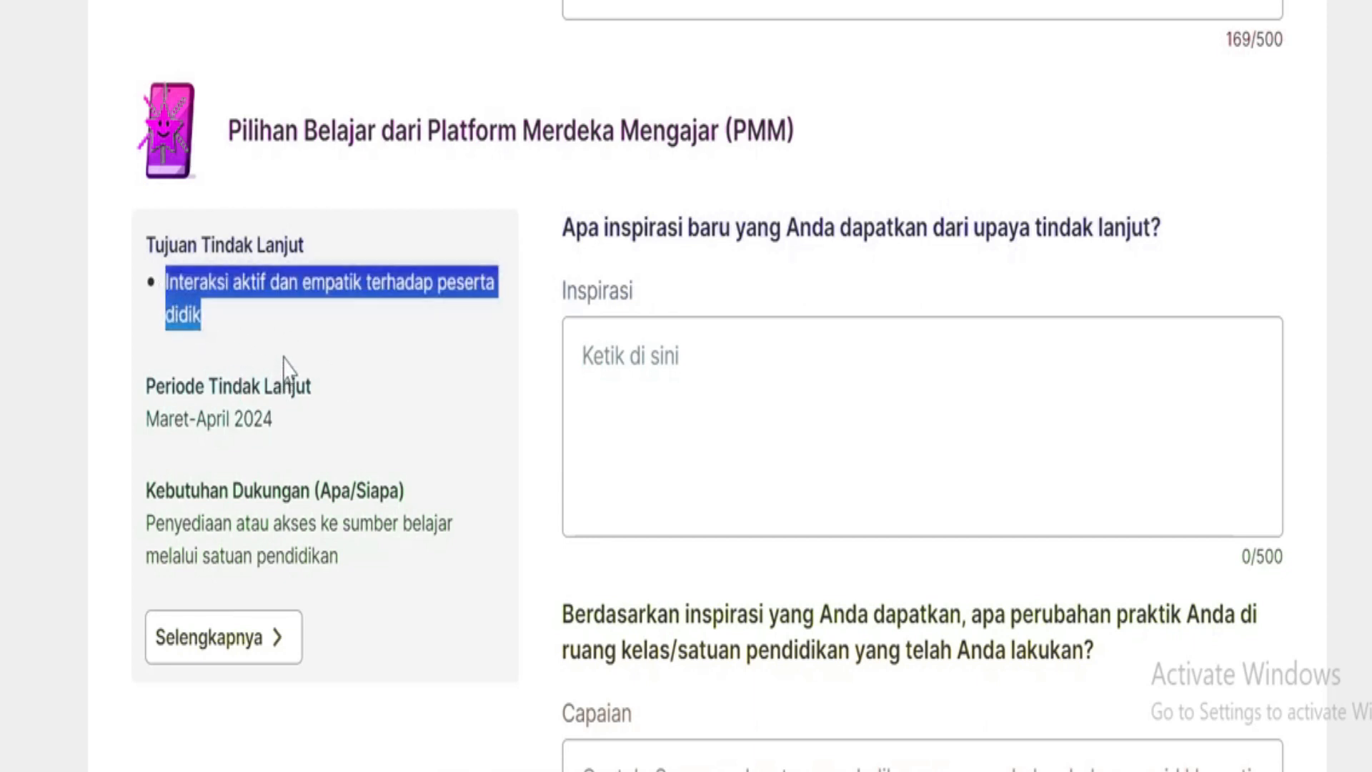
{"action": "left_click", "coordinate": [240, 328]}
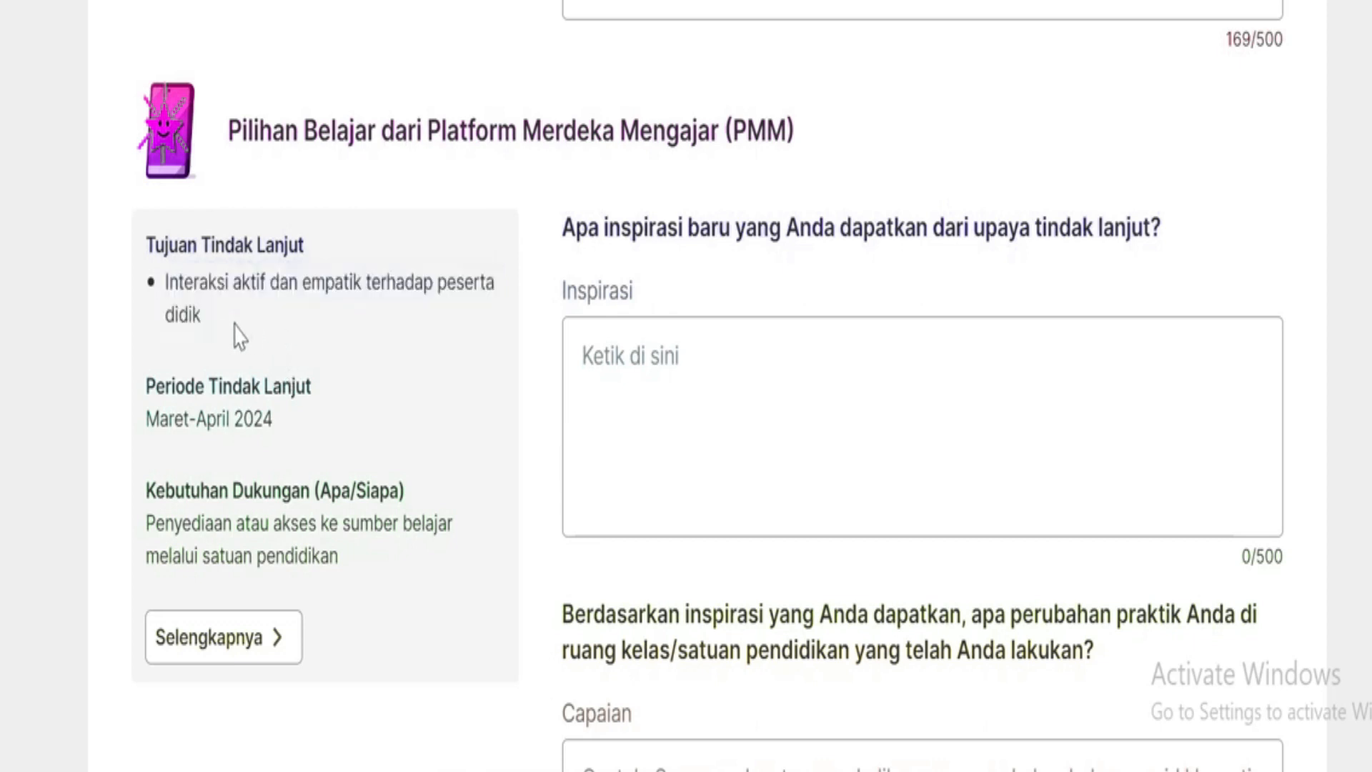
{"action": "left_click_drag", "start_coordinate": [203, 317], "coordinate": [162, 315]}
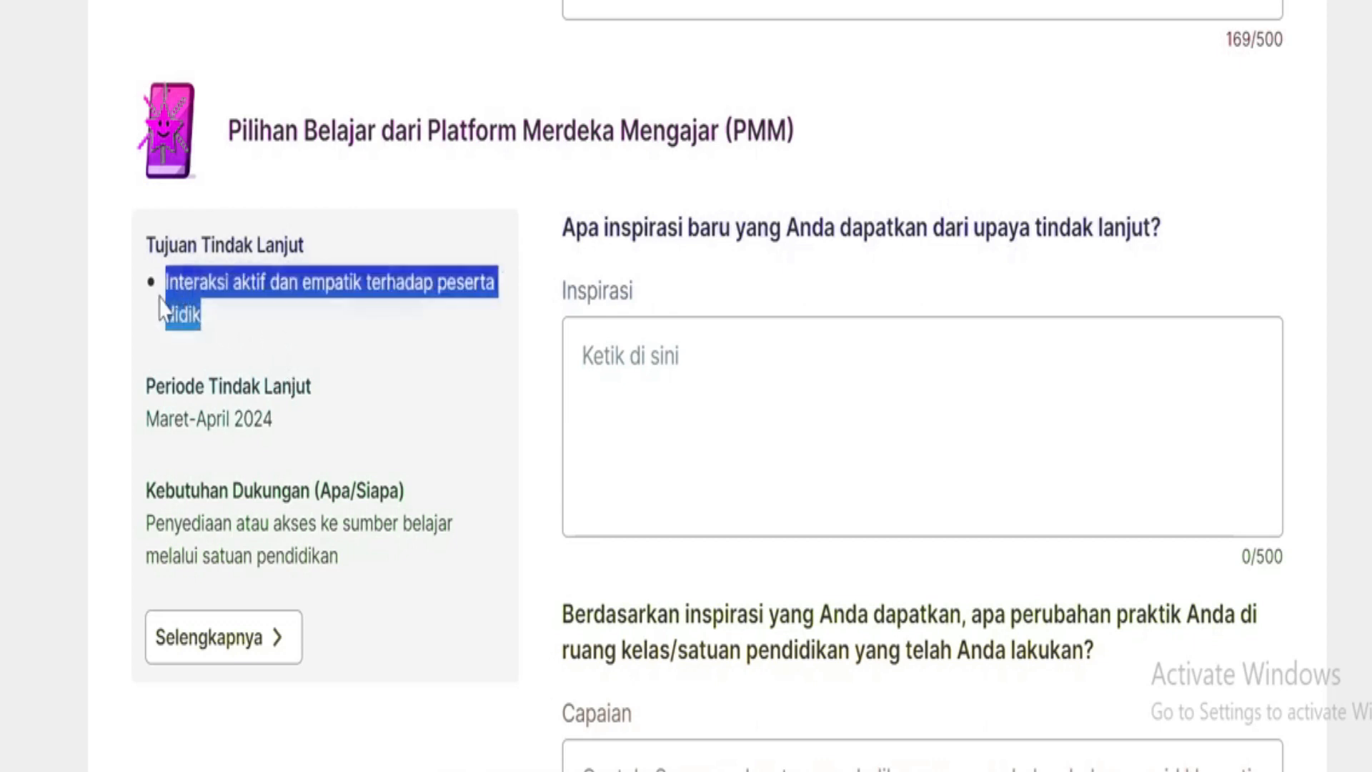
{"action": "left_click", "coordinate": [292, 342]}
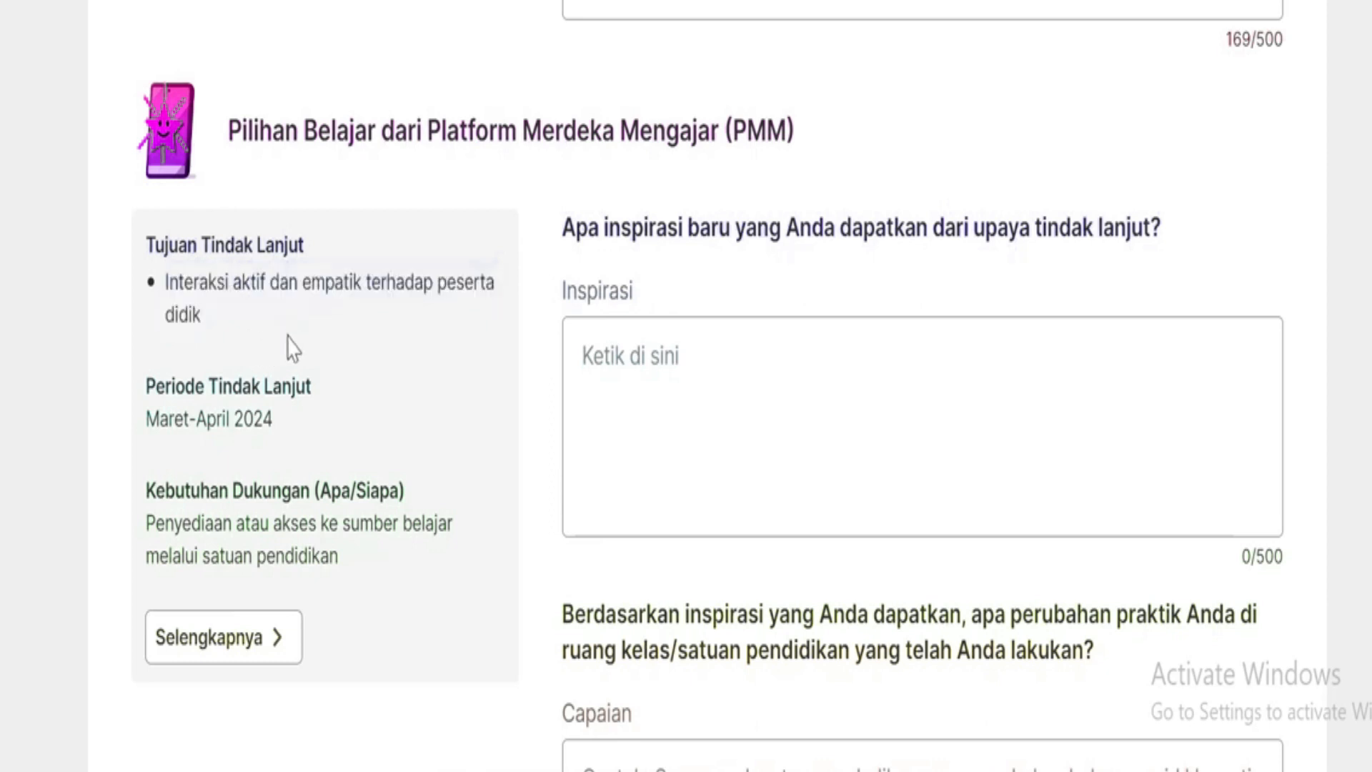
- Look through the PMM section's empty Inspirasi, Capaian, Tantangan and Upaya Perbaikan fields and their questions
{"action": "left_click", "coordinate": [656, 357]}
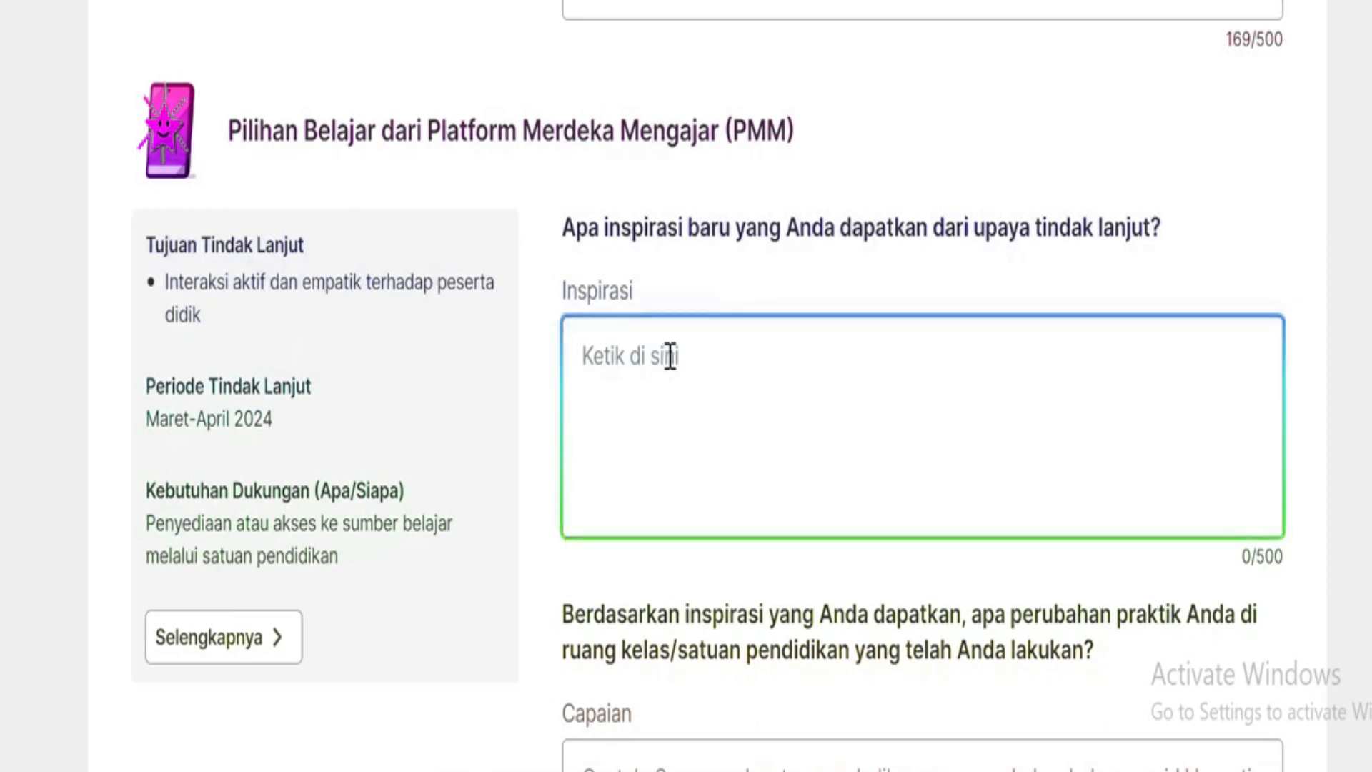
{"action": "scroll", "coordinate": [669, 356], "scroll_direction": "down", "scroll_amount": 6}
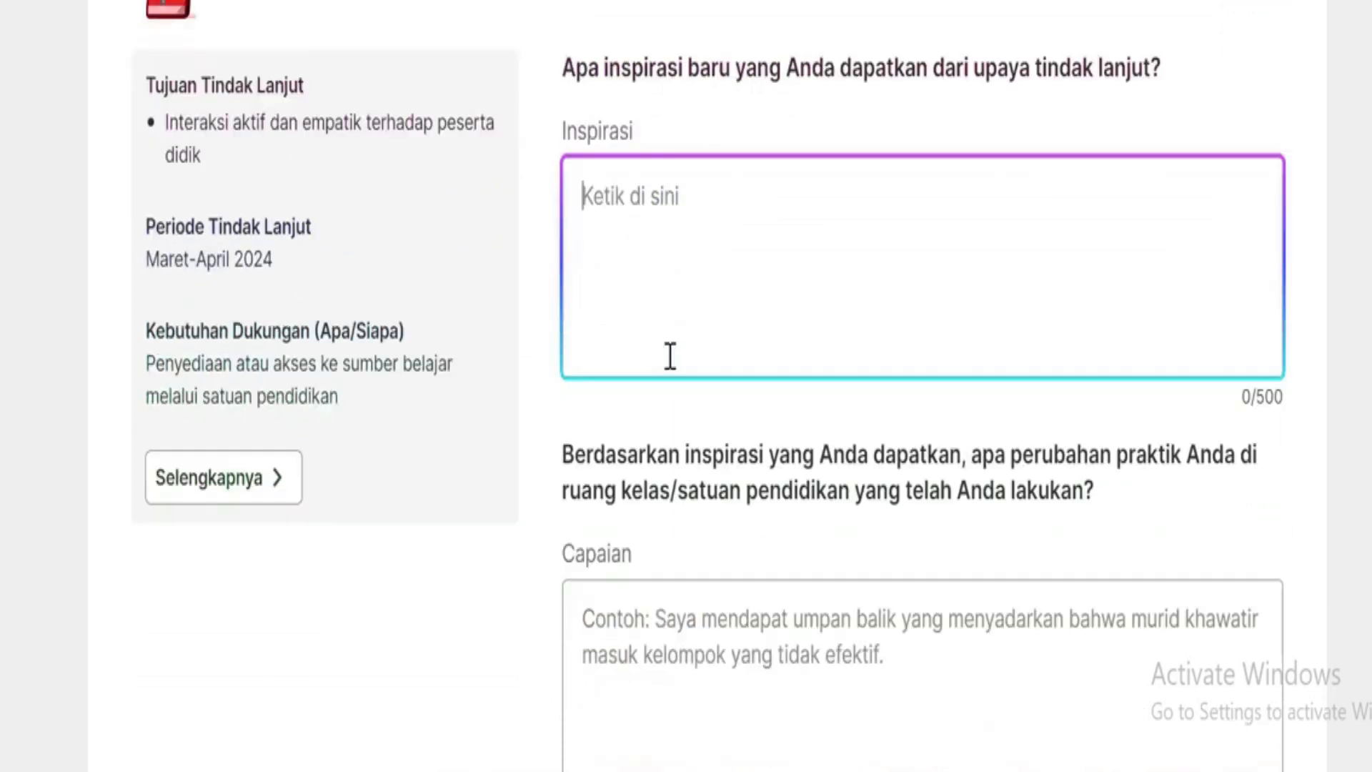
{"action": "scroll", "coordinate": [665, 351], "scroll_direction": "up", "scroll_amount": 5}
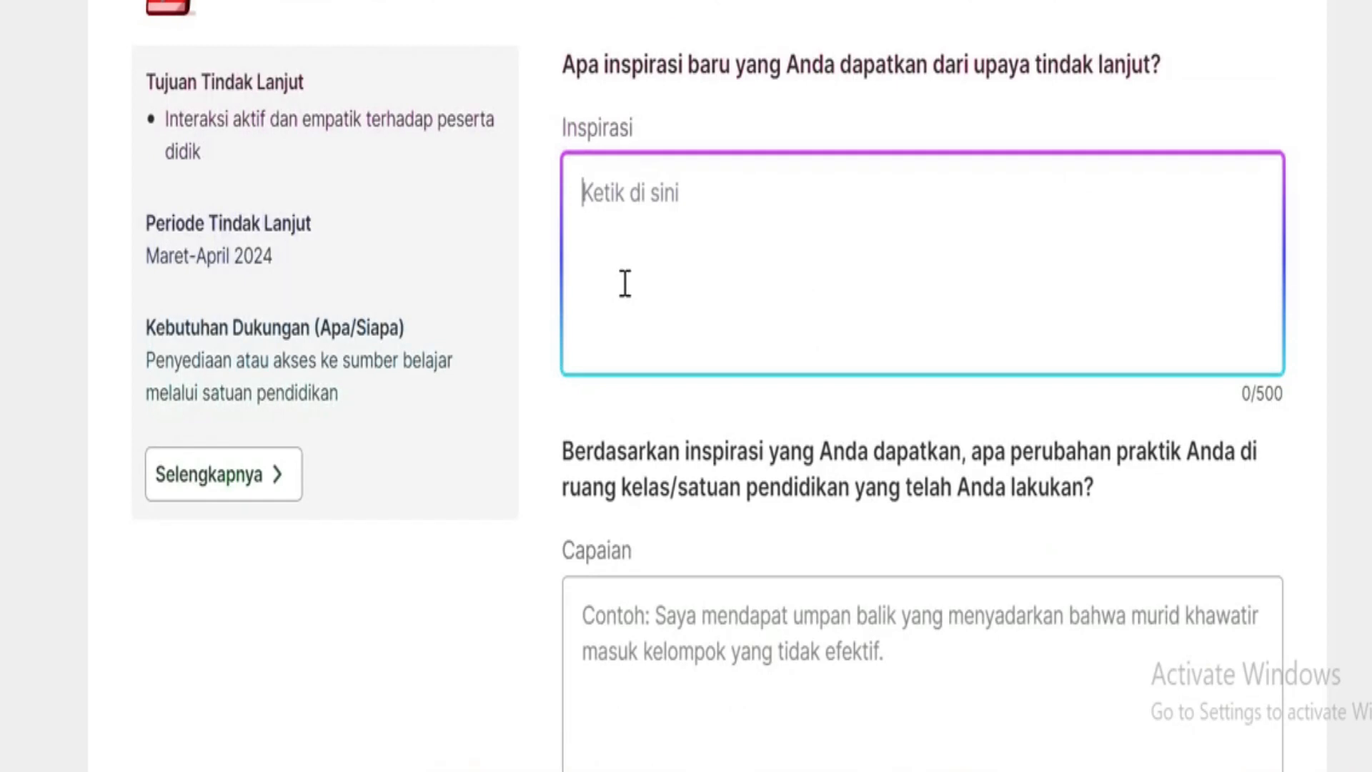
{"action": "scroll", "coordinate": [622, 278], "scroll_direction": "down", "scroll_amount": 2}
{"action": "left_click", "coordinate": [591, 451]}
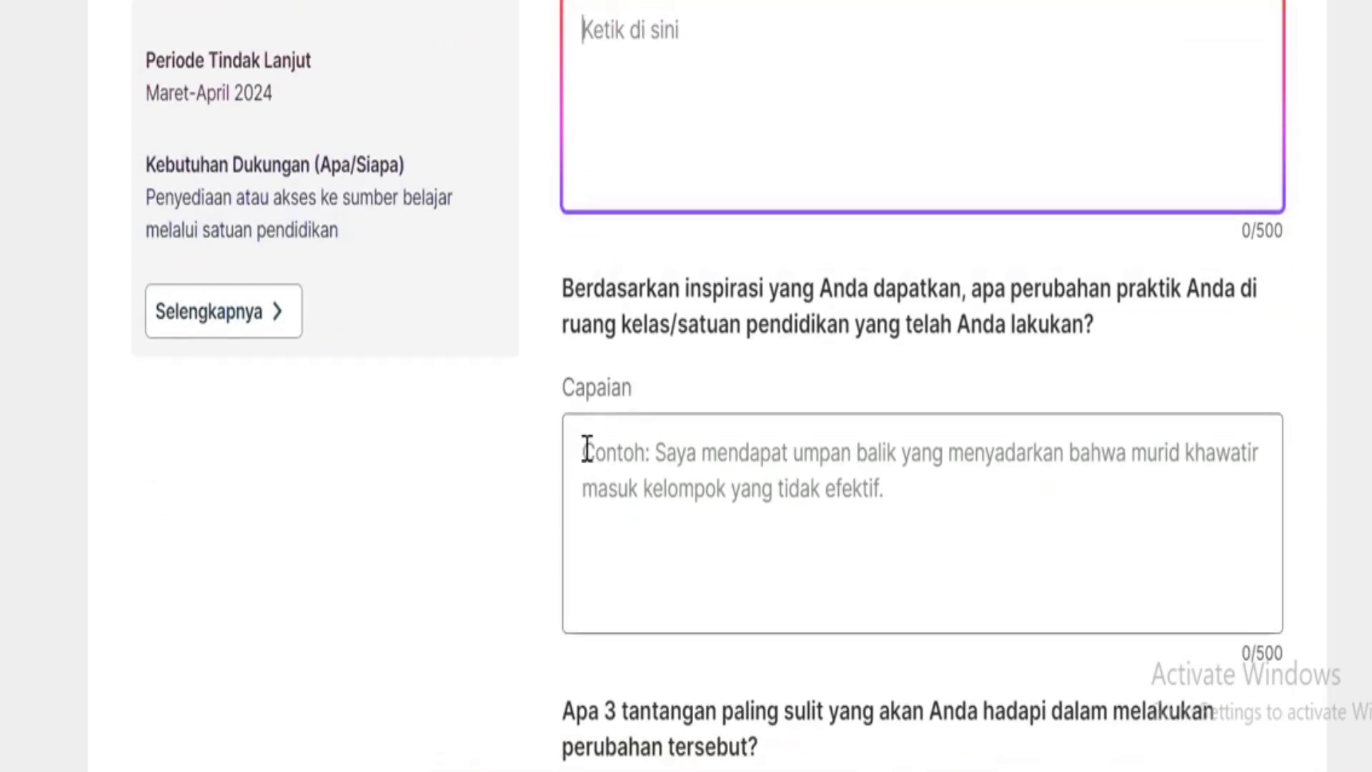
{"action": "scroll", "coordinate": [611, 469], "scroll_direction": "down", "scroll_amount": 6}
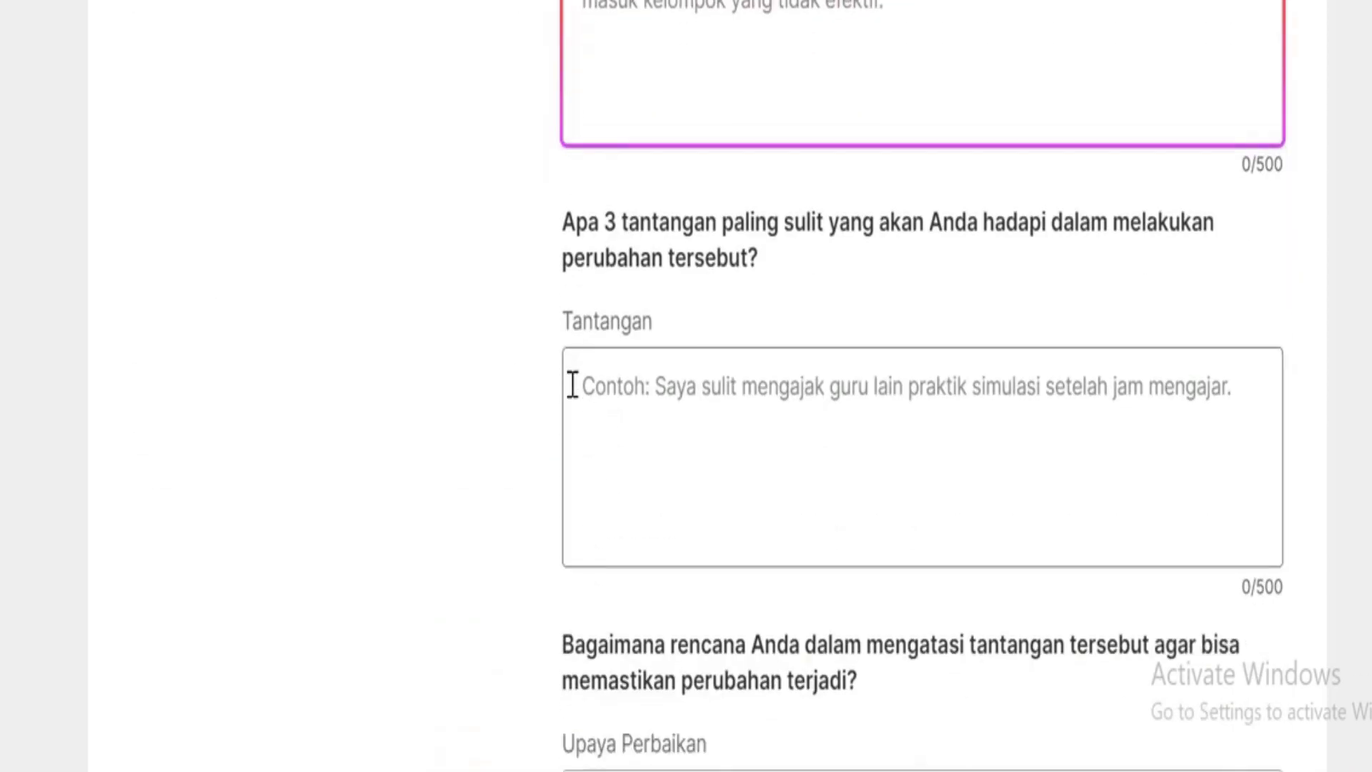
{"action": "left_click", "coordinate": [594, 391]}
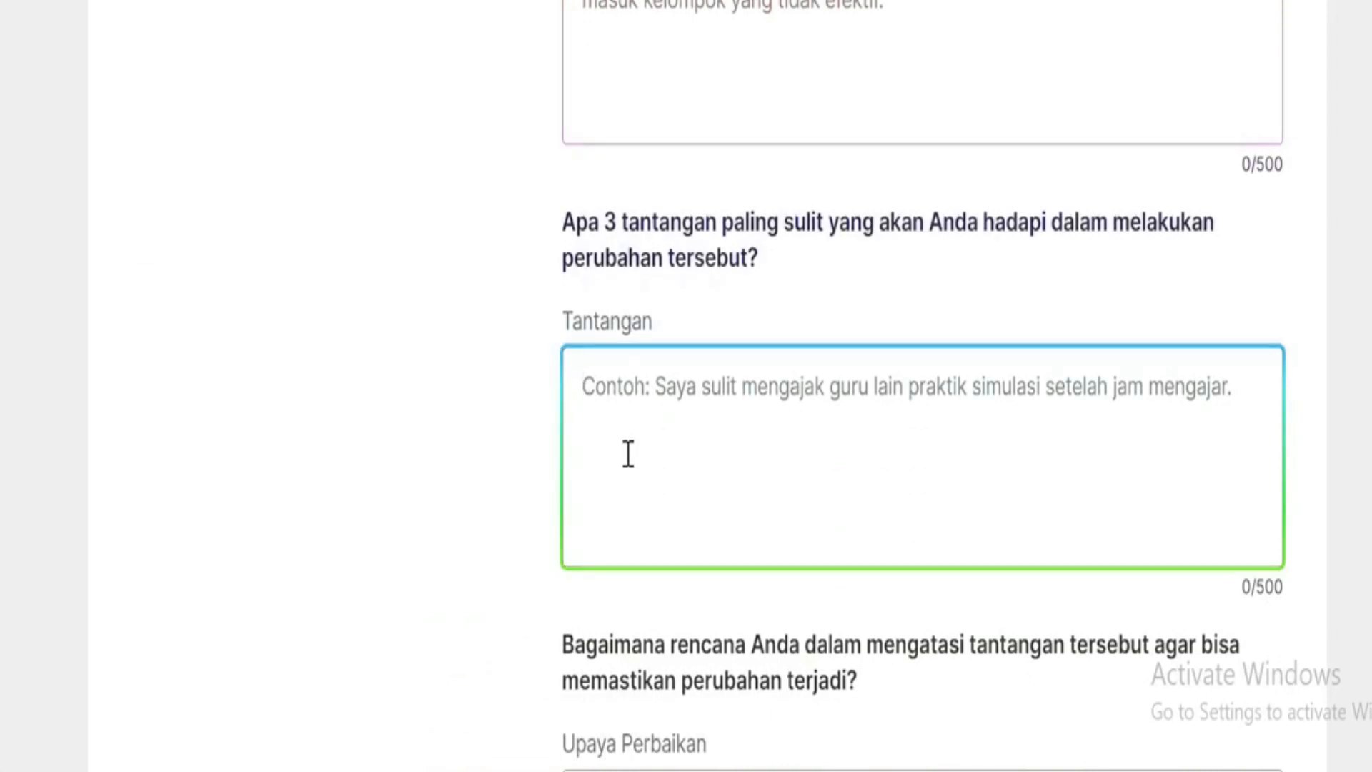
{"action": "scroll", "coordinate": [629, 454], "scroll_direction": "down", "scroll_amount": 4}
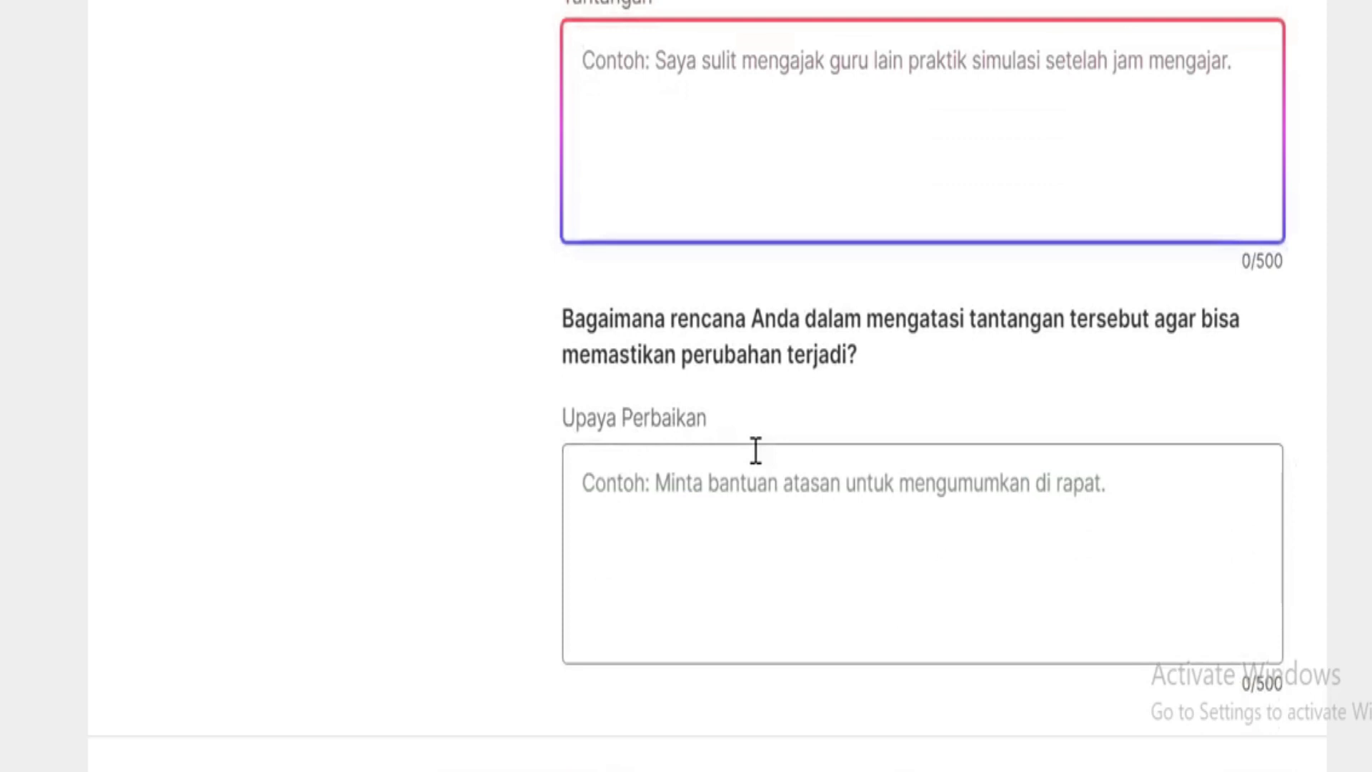
{"action": "scroll", "coordinate": [755, 450], "scroll_direction": "up", "scroll_amount": 14}
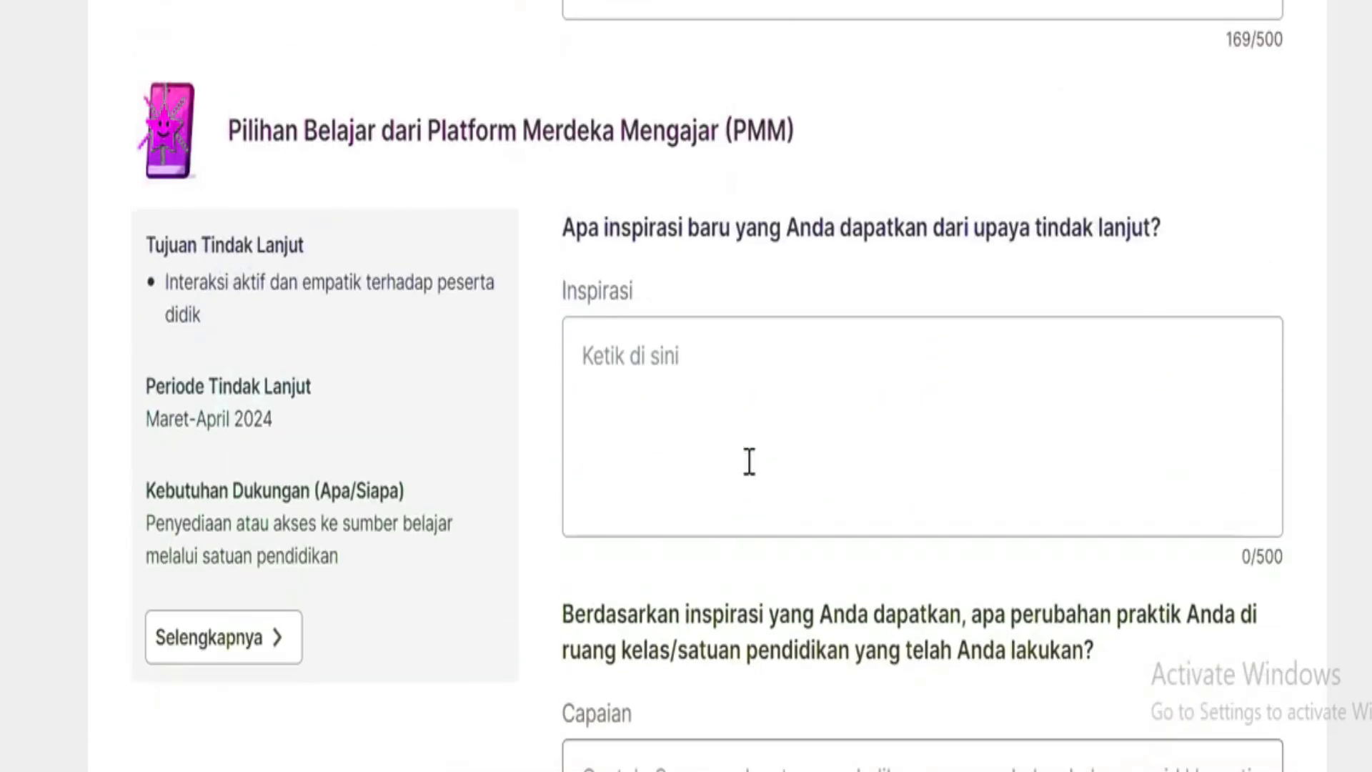
- Look back over the first section's filled-in answers from the form heading and return to the PMM section
{"action": "scroll", "coordinate": [750, 436], "scroll_direction": "up", "scroll_amount": 10}
{"action": "scroll", "coordinate": [715, 465], "scroll_direction": "up", "scroll_amount": 12}
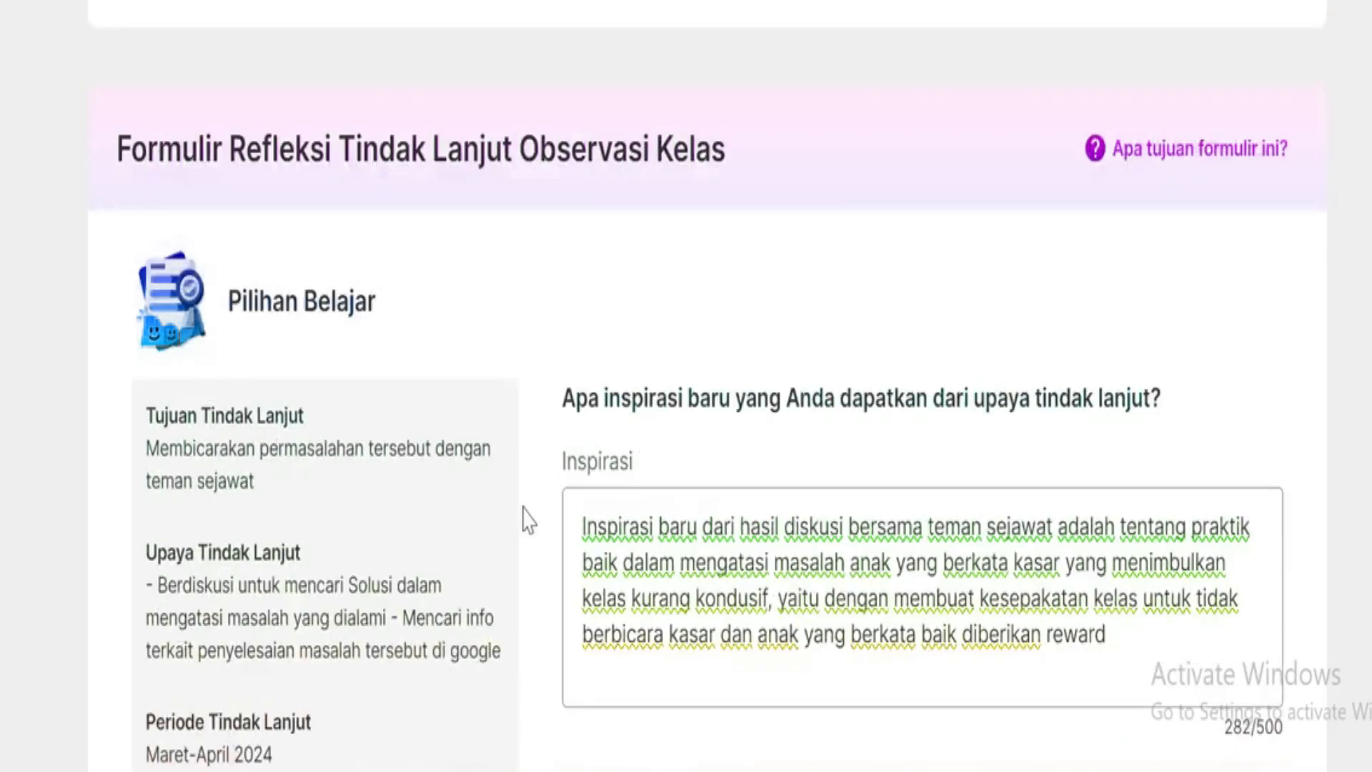
{"action": "scroll", "coordinate": [787, 447], "scroll_direction": "down", "scroll_amount": 12}
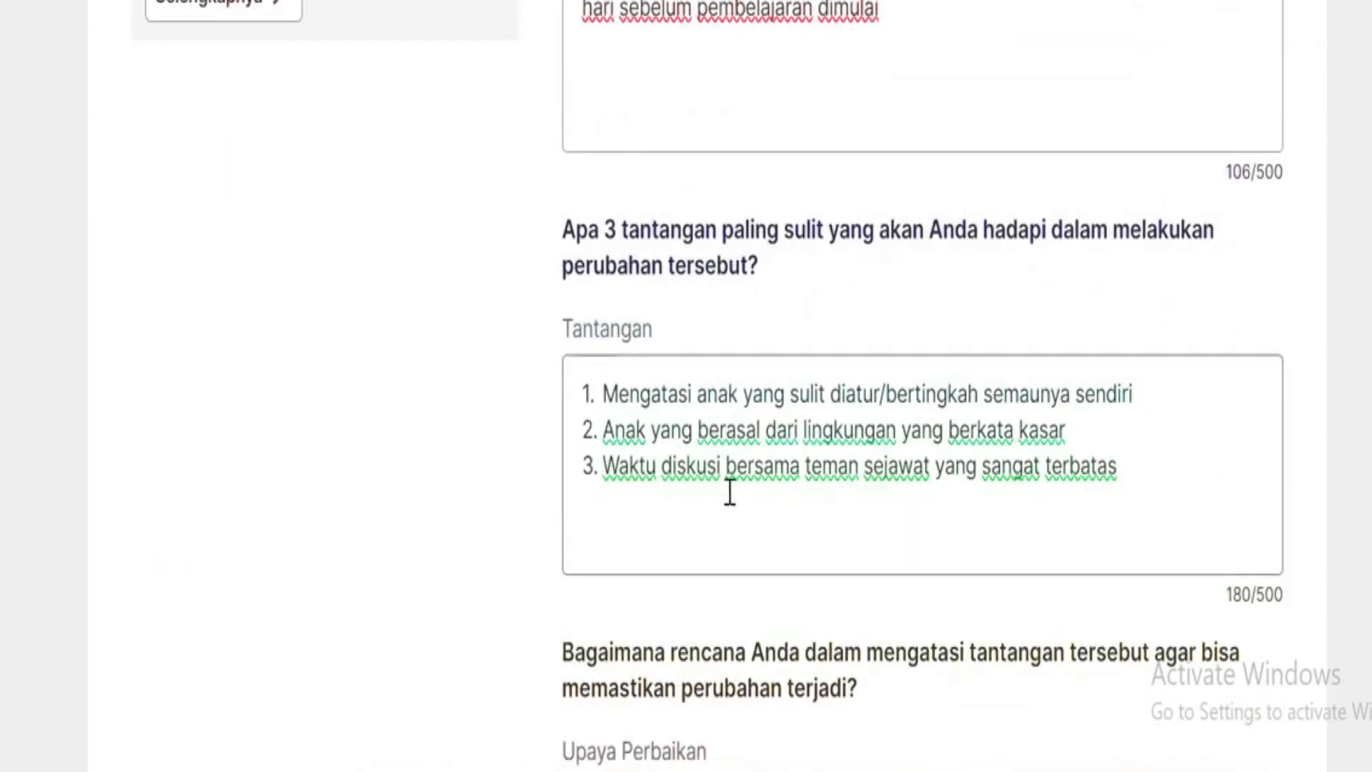
{"action": "scroll", "coordinate": [730, 492], "scroll_direction": "down", "scroll_amount": 10}
- Activate the PMM section's Inspirasi field, then switch to the Word document and go to the answer table under PILIHAN BELAJAR DI PMM
{"action": "left_click", "coordinate": [720, 516]}
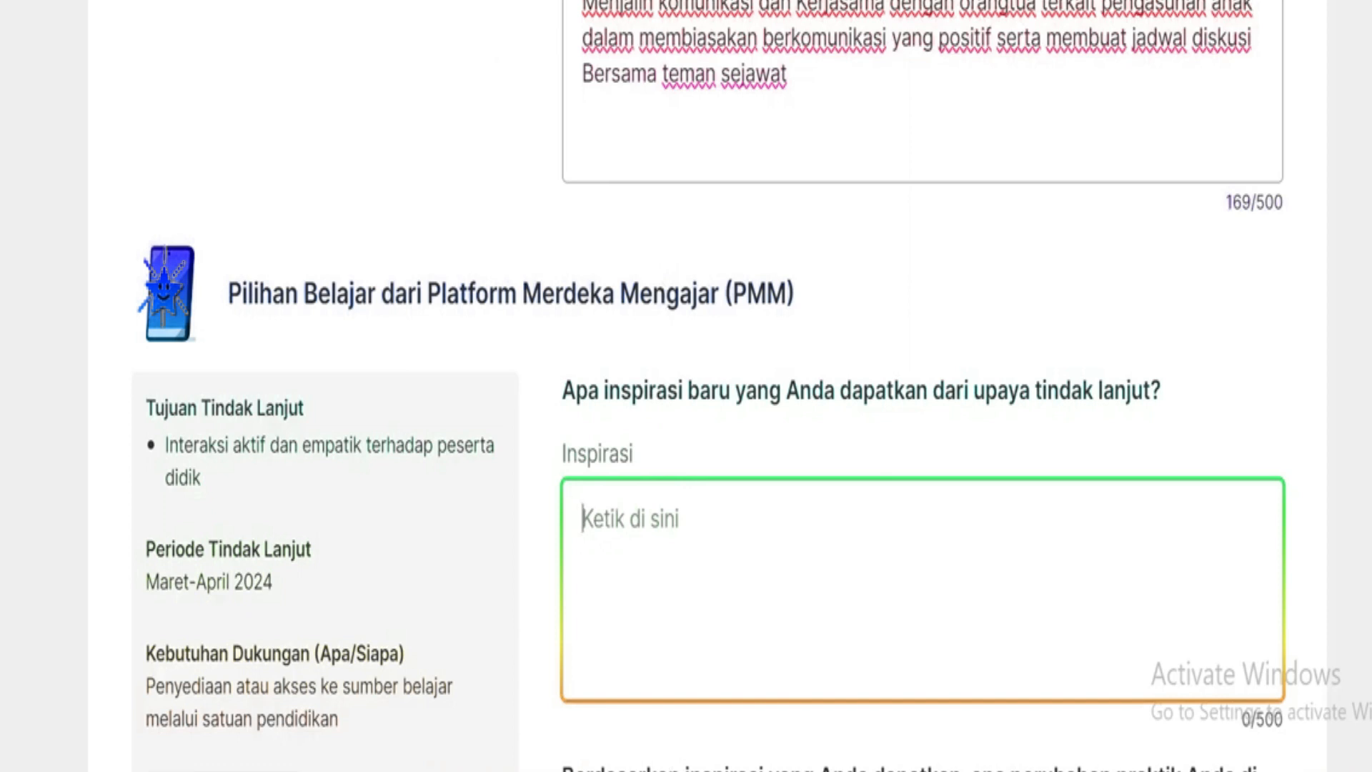
{"action": "mouse_move", "coordinate": [930, 770]}
{"action": "left_click", "coordinate": [705, 718]}
{"action": "scroll", "coordinate": [507, 414], "scroll_direction": "down", "scroll_amount": 5}
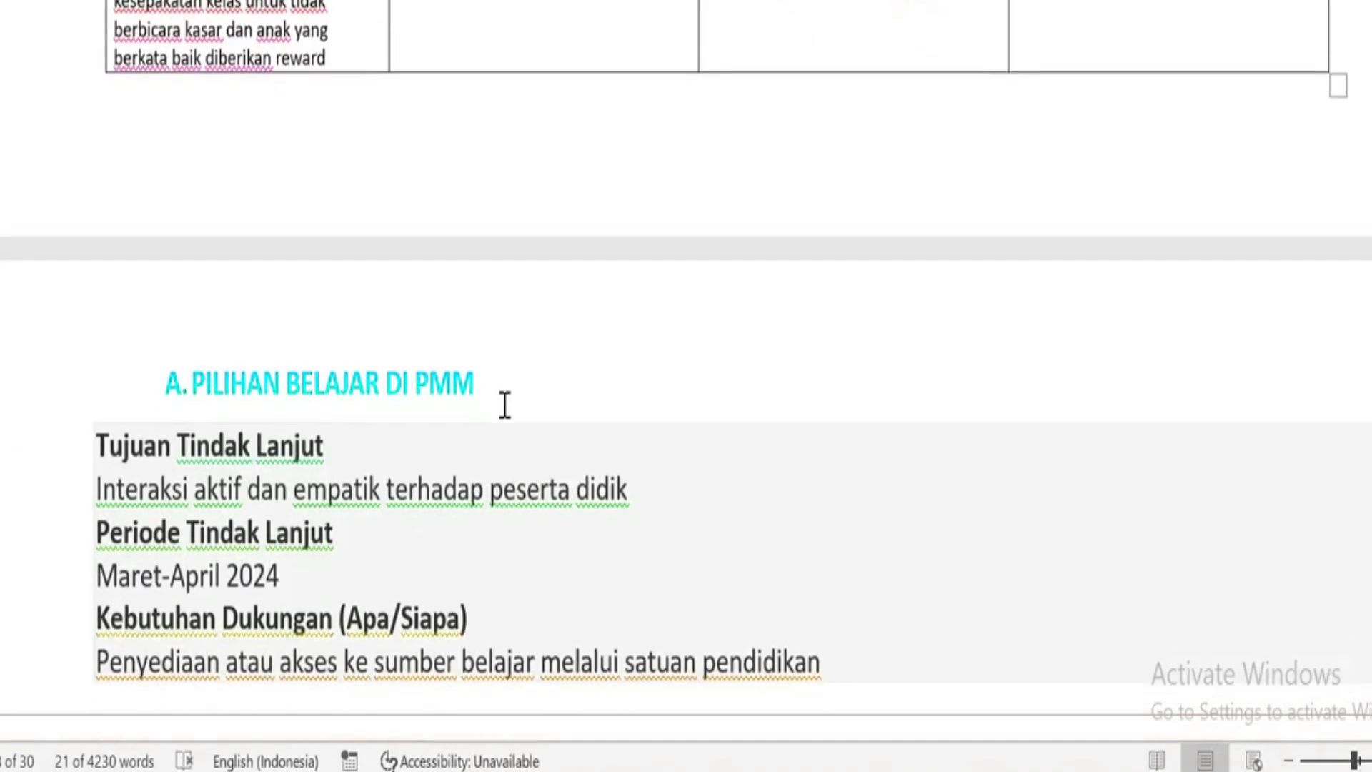
{"action": "scroll", "coordinate": [505, 405], "scroll_direction": "down", "scroll_amount": 1}
{"action": "scroll", "coordinate": [460, 236], "scroll_direction": "down", "scroll_amount": 2}
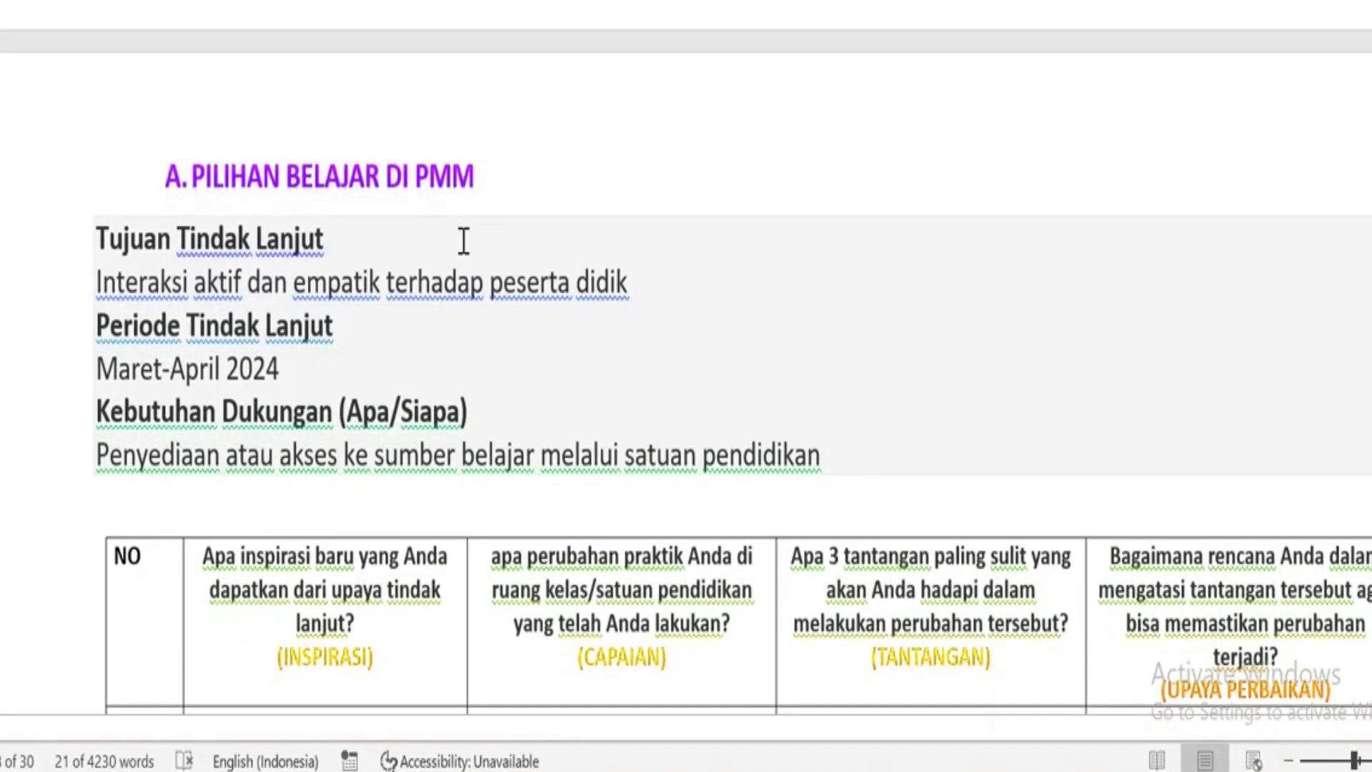
{"action": "scroll", "coordinate": [470, 246], "scroll_direction": "down", "scroll_amount": 5}
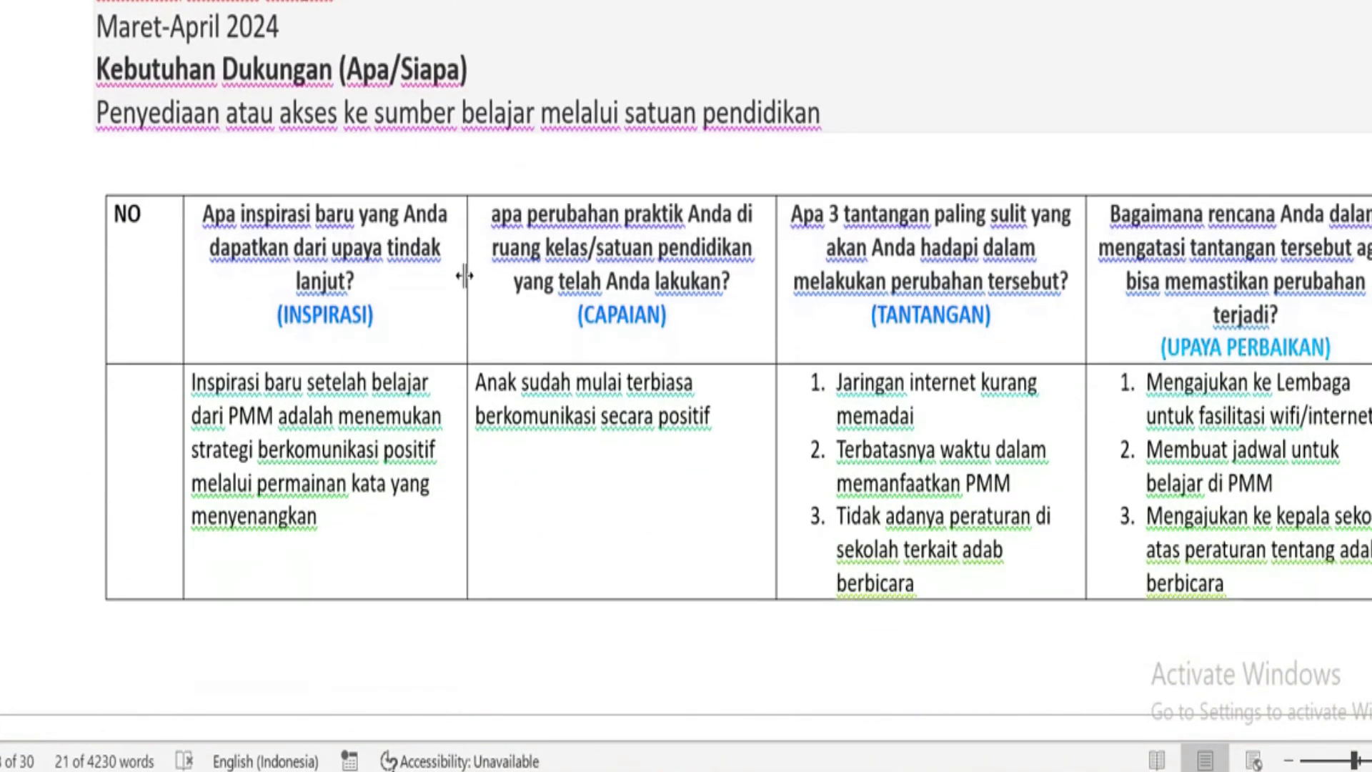
- Copy the INSPIRASI answer starting "Inspirasi baru setelah belajar dari PMM" from the Word table into the form's PMM Inspirasi field
{"action": "left_click_drag", "start_coordinate": [333, 521], "coordinate": [192, 381]}
{"action": "right_click", "coordinate": [243, 418]}
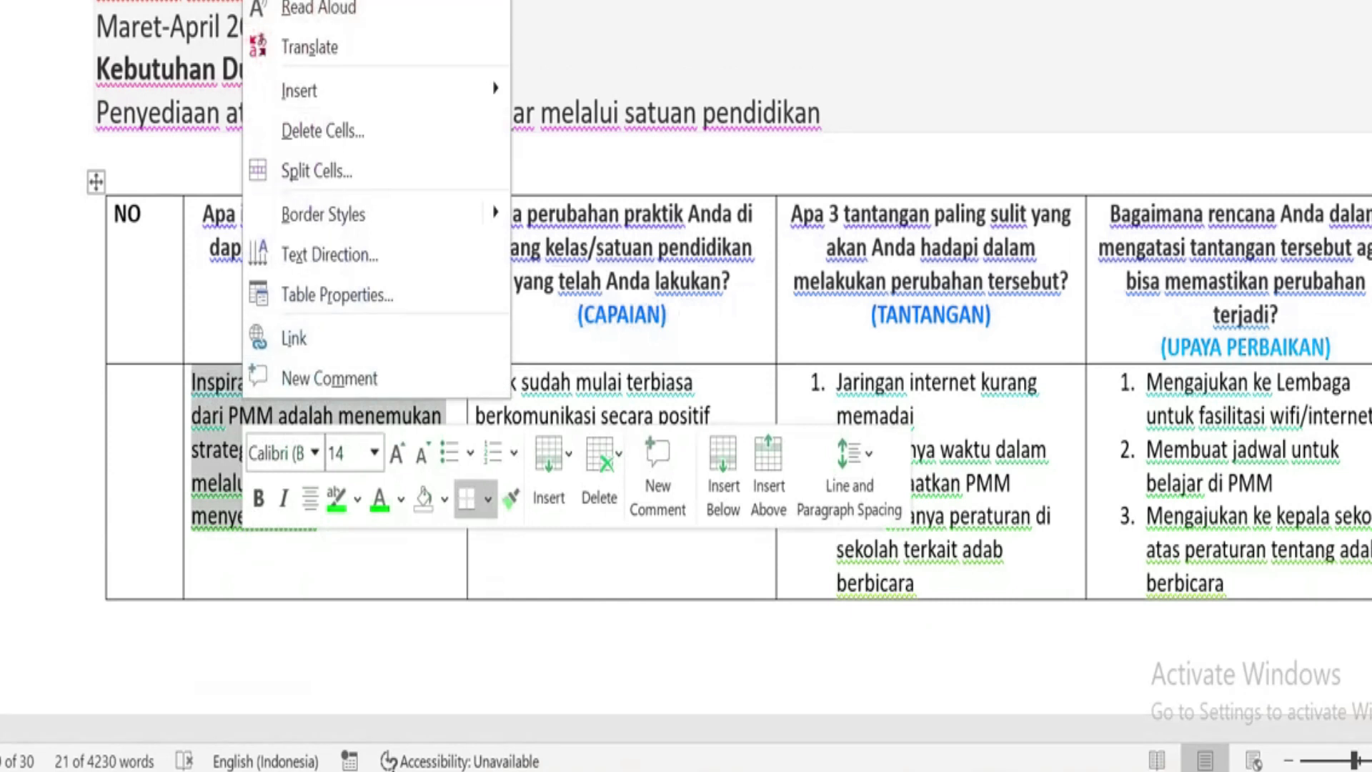
{"action": "left_click", "coordinate": [299, 0]}
{"action": "left_click", "coordinate": [565, 771]}
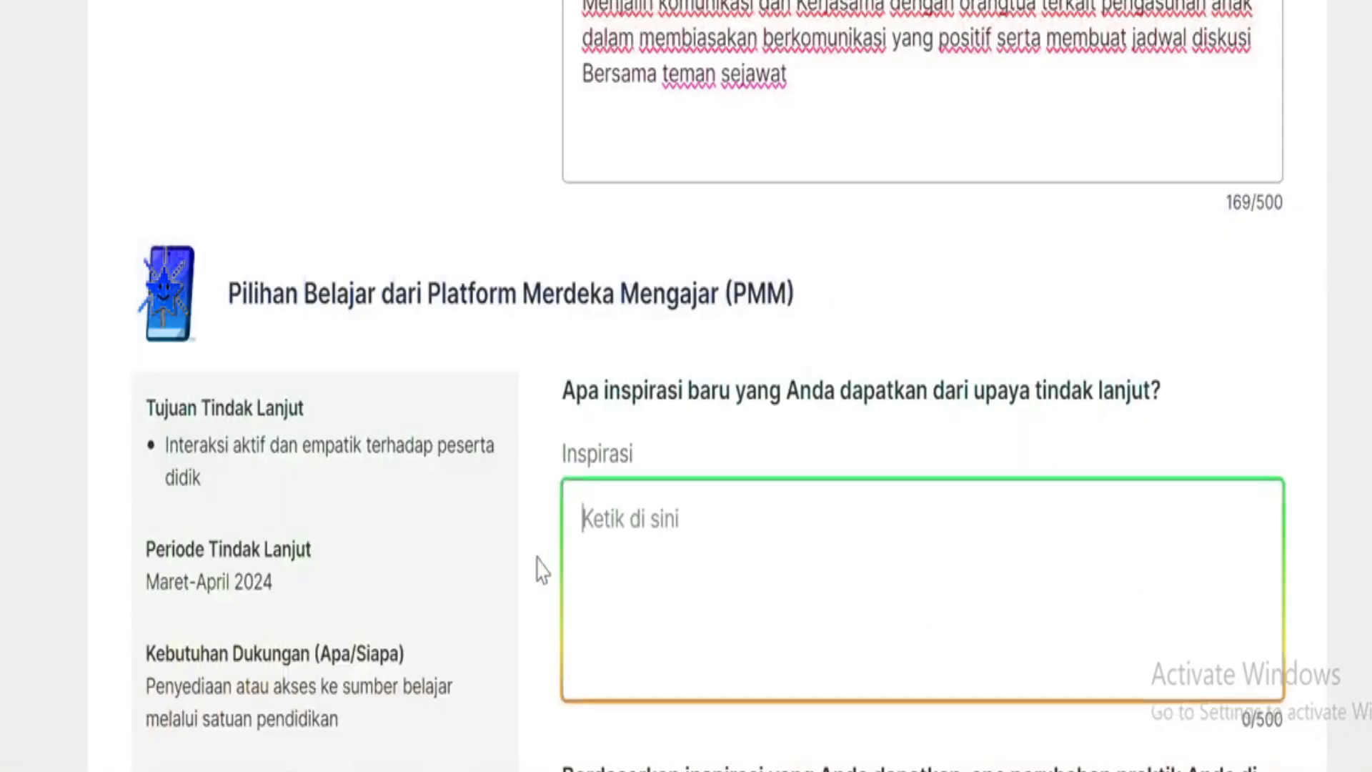
{"action": "right_click", "coordinate": [661, 519]}
{"action": "left_click", "coordinate": [720, 160]}
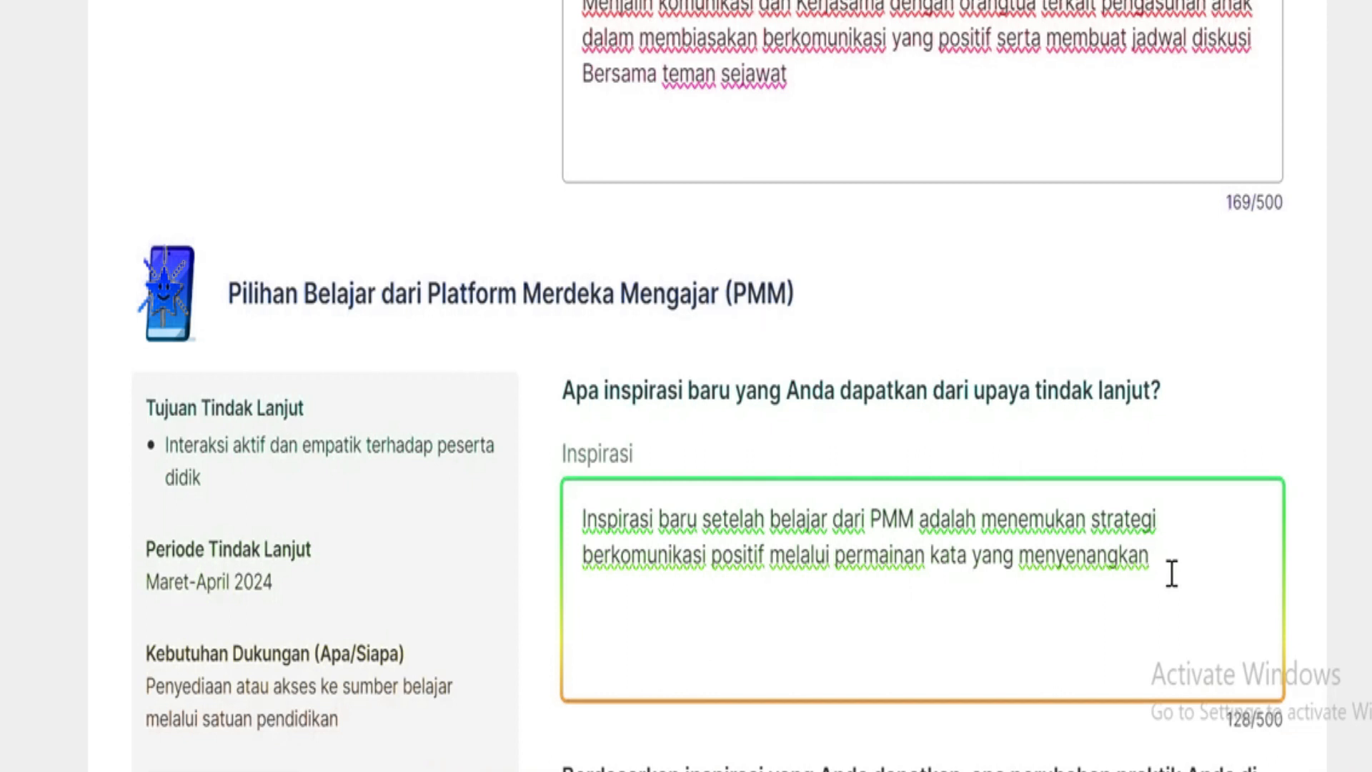
- Review the pasted Inspirasi answer, highlighting the part about finding a positive communication strategy through fun word games
{"action": "left_click_drag", "start_coordinate": [1170, 561], "coordinate": [999, 529]}
{"action": "left_click", "coordinate": [999, 598]}
{"action": "left_click", "coordinate": [989, 568]}
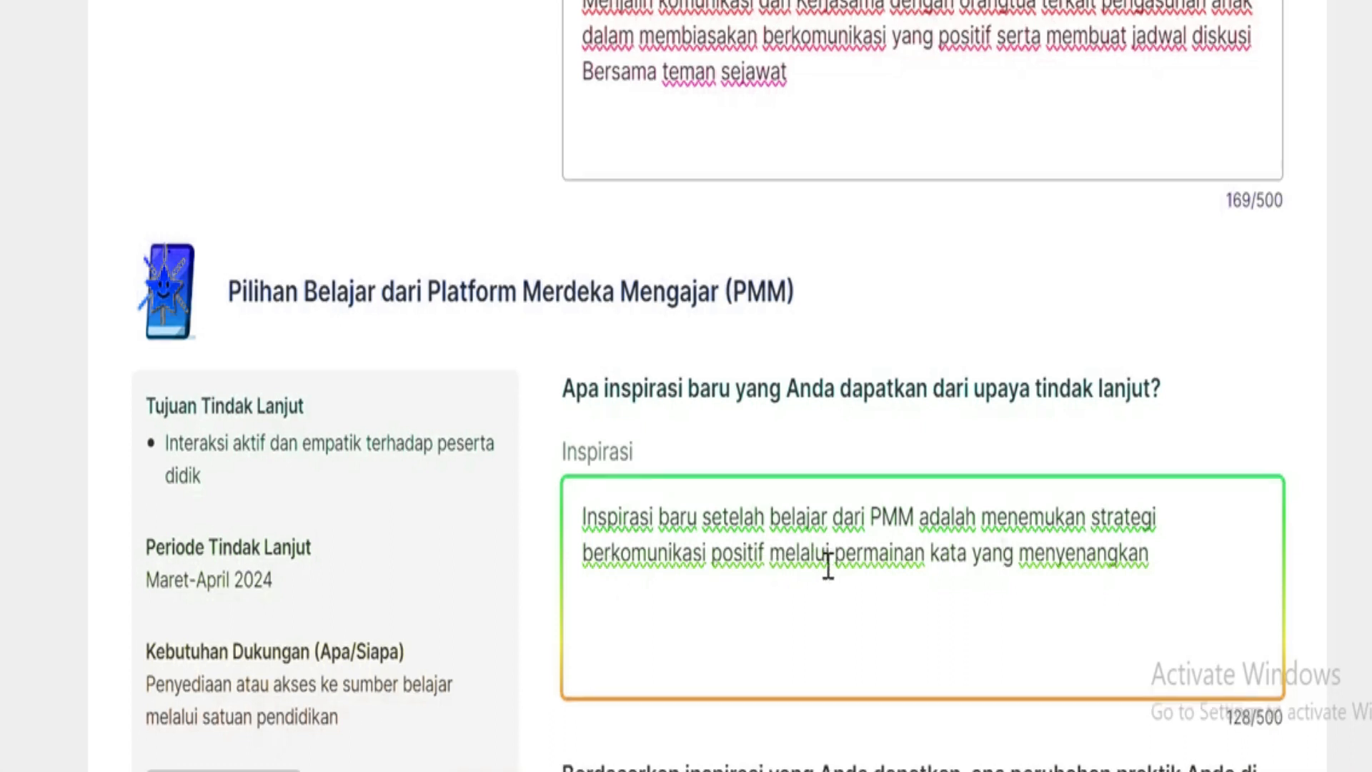
- Copy the CAPAIAN answer "Anak sudah mulai terbiasa berkomunikasi secara positif" from the Word table into the form's PMM Capaian field
{"action": "scroll", "coordinate": [826, 567], "scroll_direction": "down", "scroll_amount": 5}
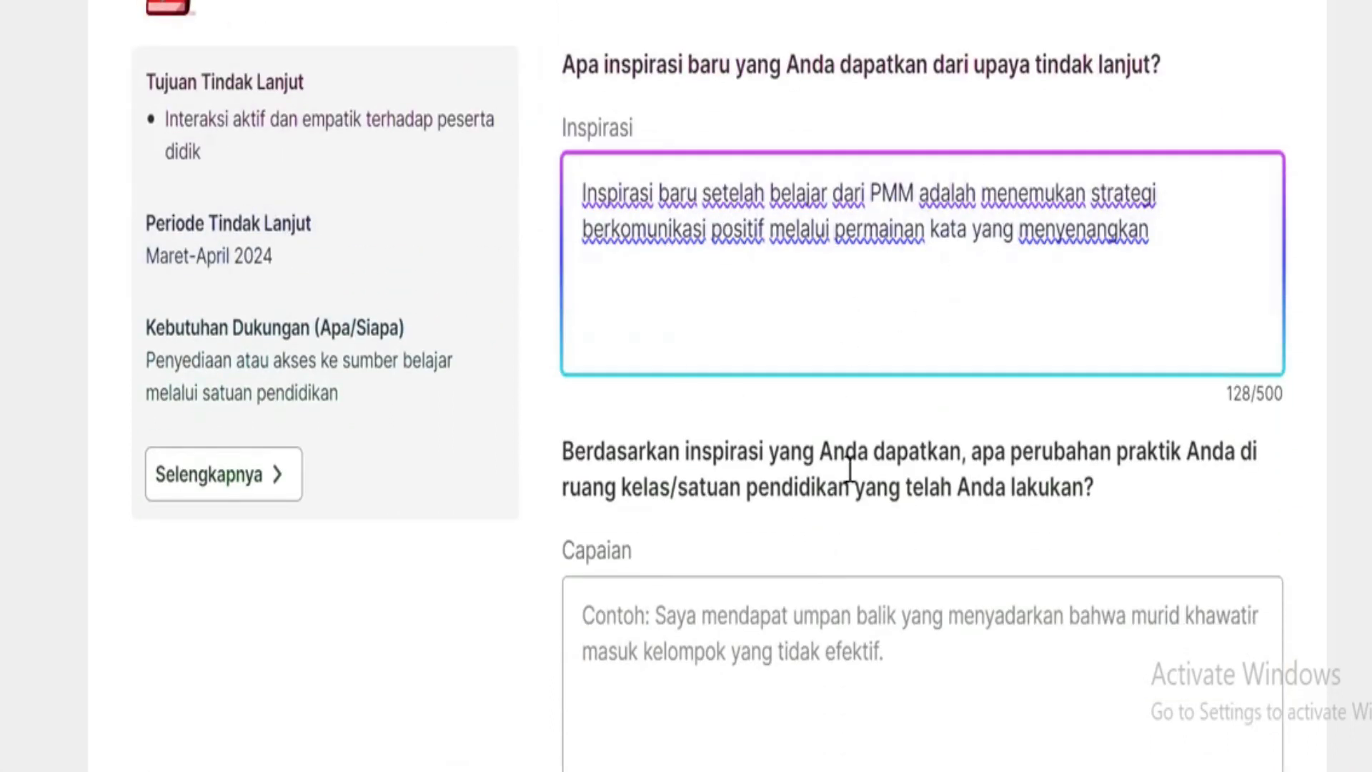
{"action": "scroll", "coordinate": [837, 468], "scroll_direction": "down", "scroll_amount": 2}
{"action": "left_click", "coordinate": [779, 499]}
{"action": "left_click", "coordinate": [926, 770]}
{"action": "left_click", "coordinate": [886, 658]}
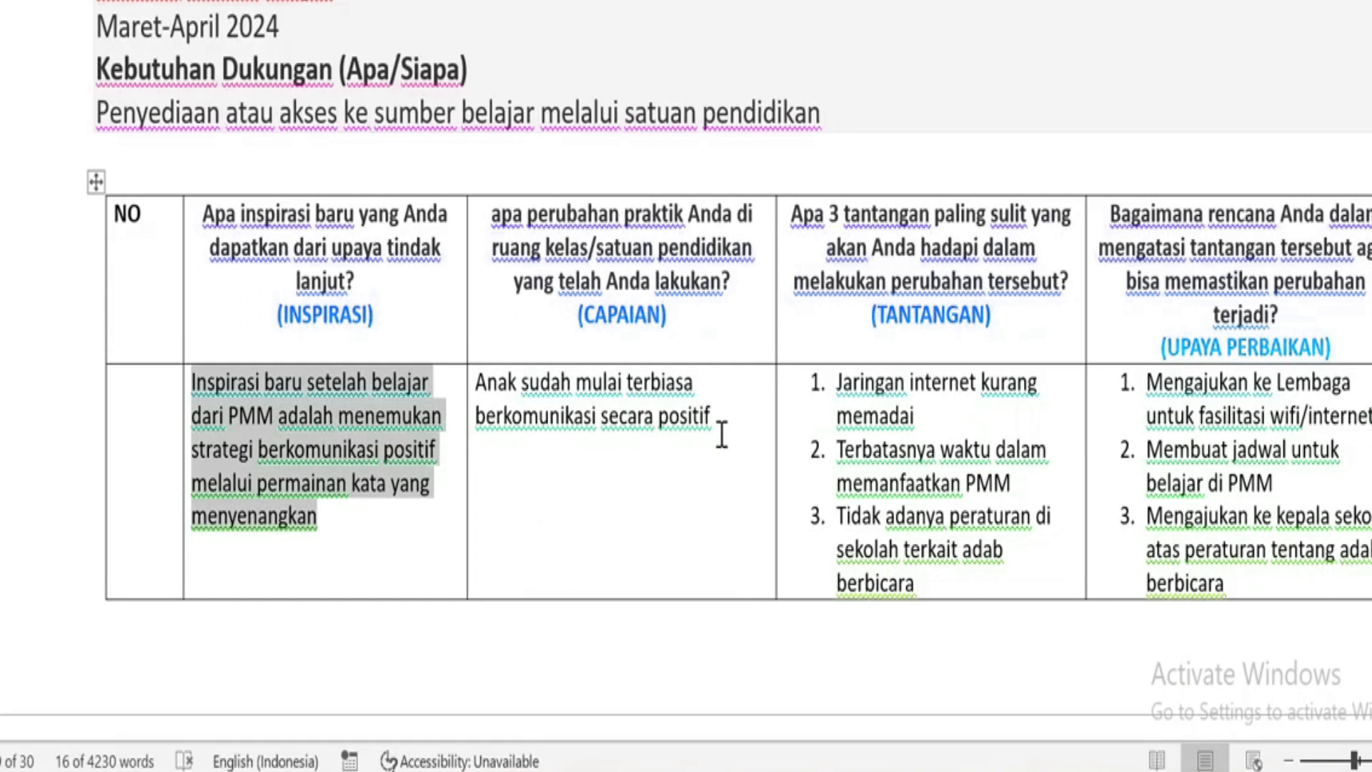
{"action": "left_click_drag", "start_coordinate": [722, 434], "coordinate": [476, 381]}
{"action": "key", "text": "ctrl+c"}
{"action": "right_click", "coordinate": [490, 409]}
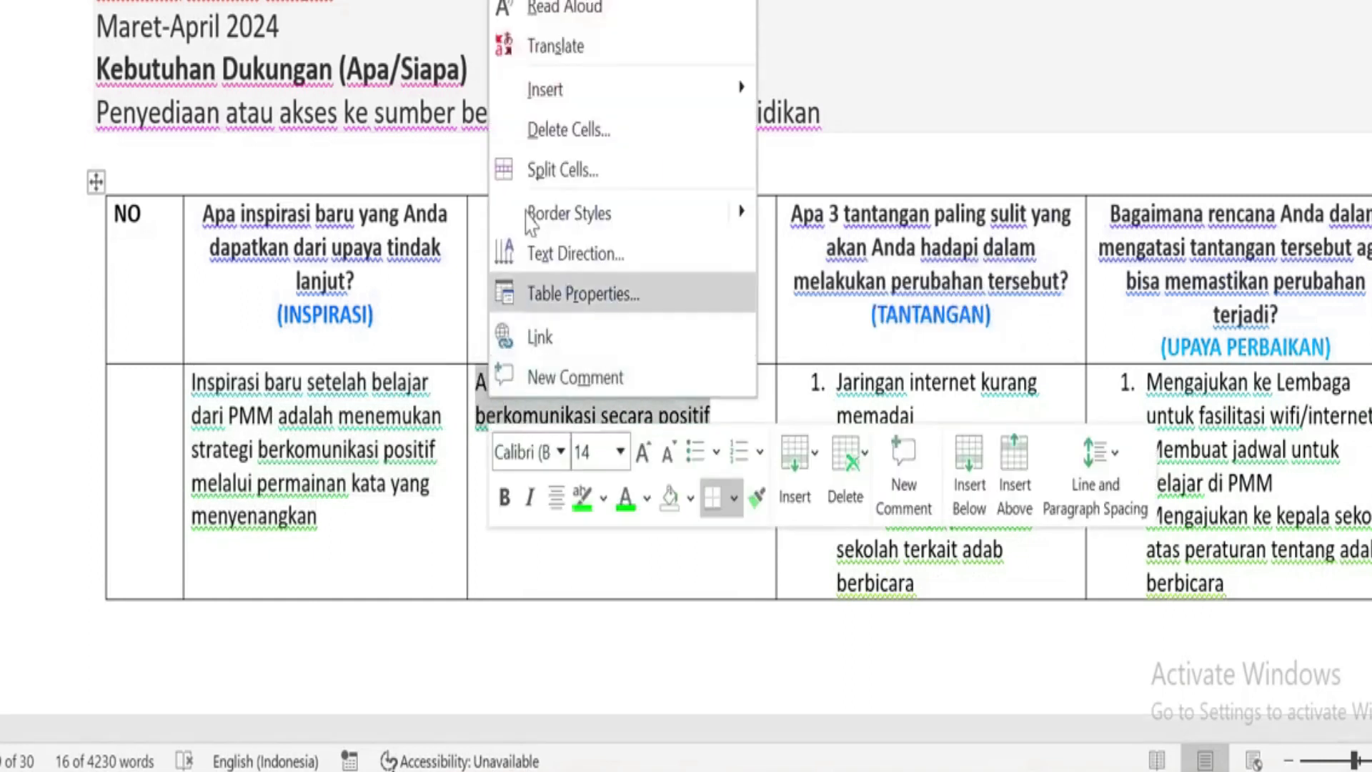
{"action": "key", "text": "Escape"}
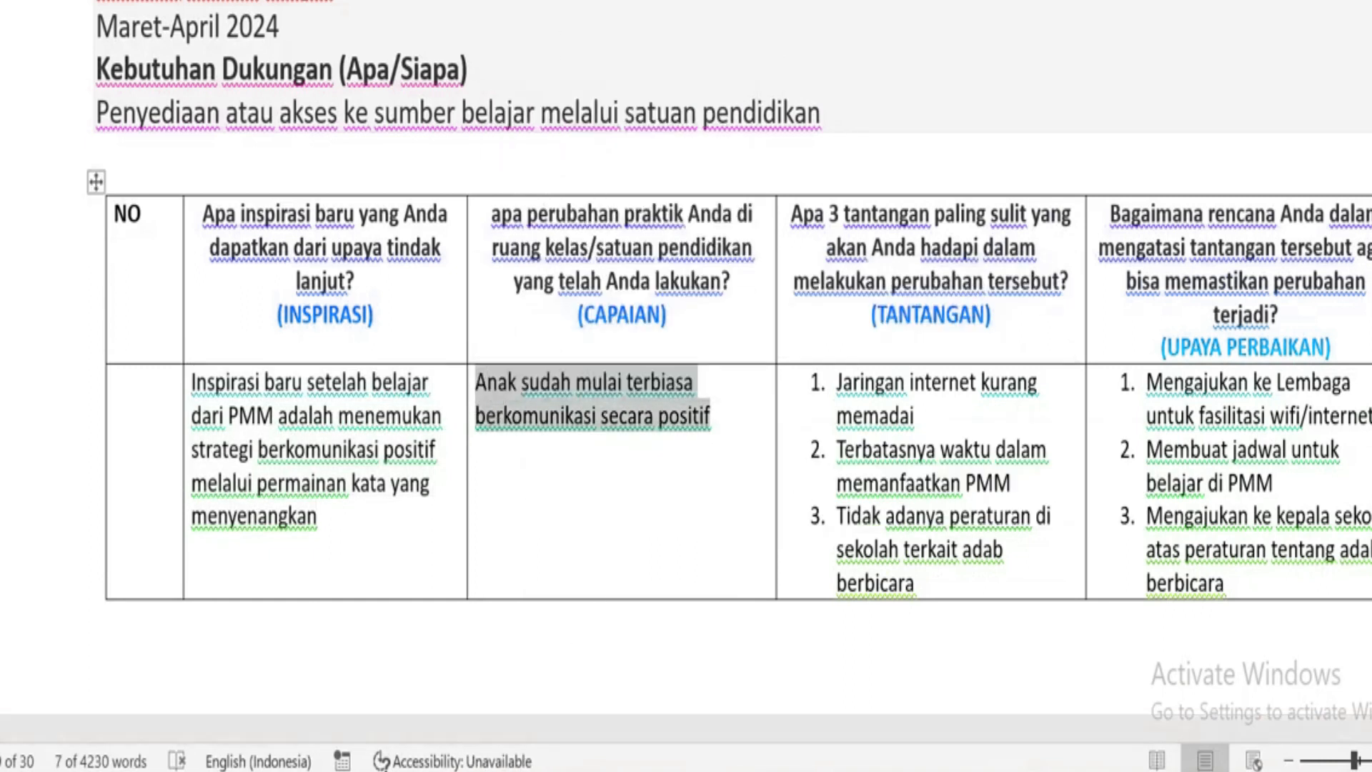
{"action": "key", "text": "alt+Tab"}
{"action": "right_click", "coordinate": [676, 497]}
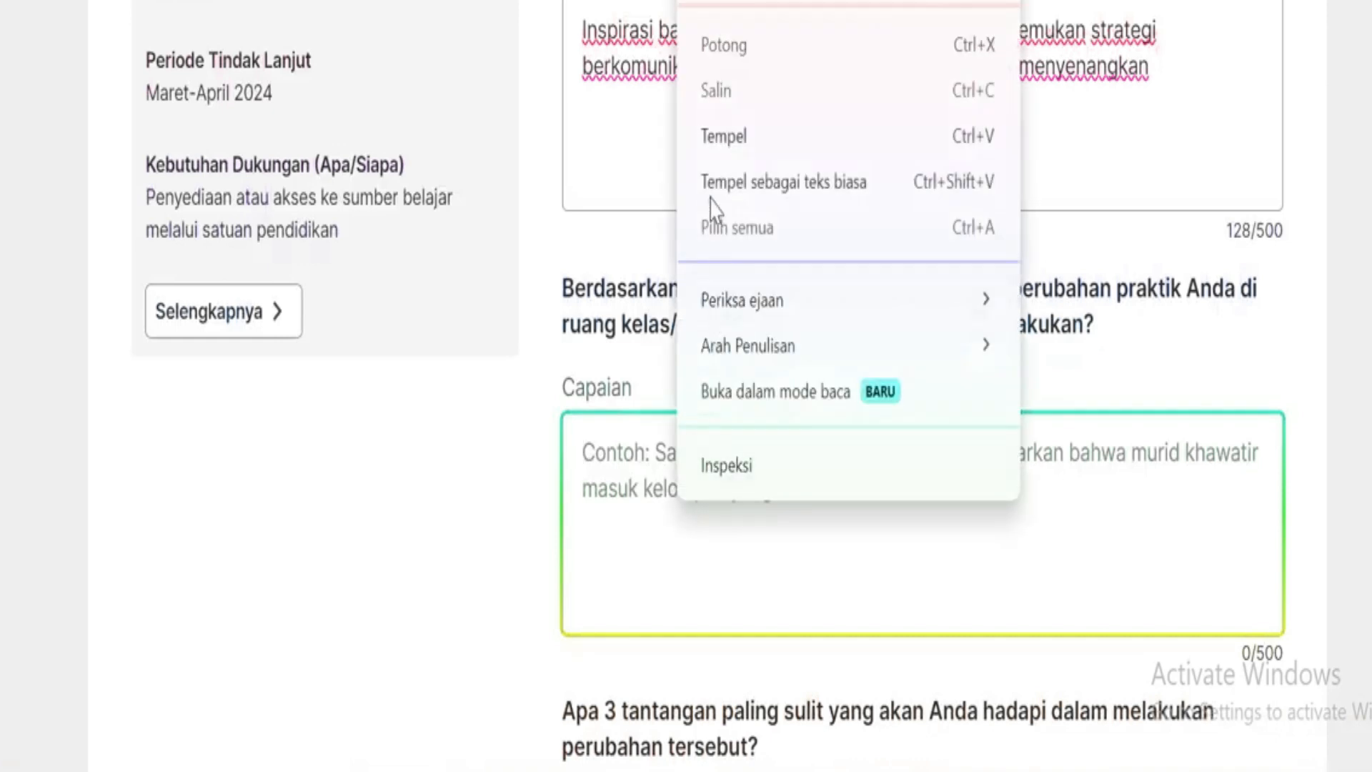
{"action": "left_click", "coordinate": [723, 135]}
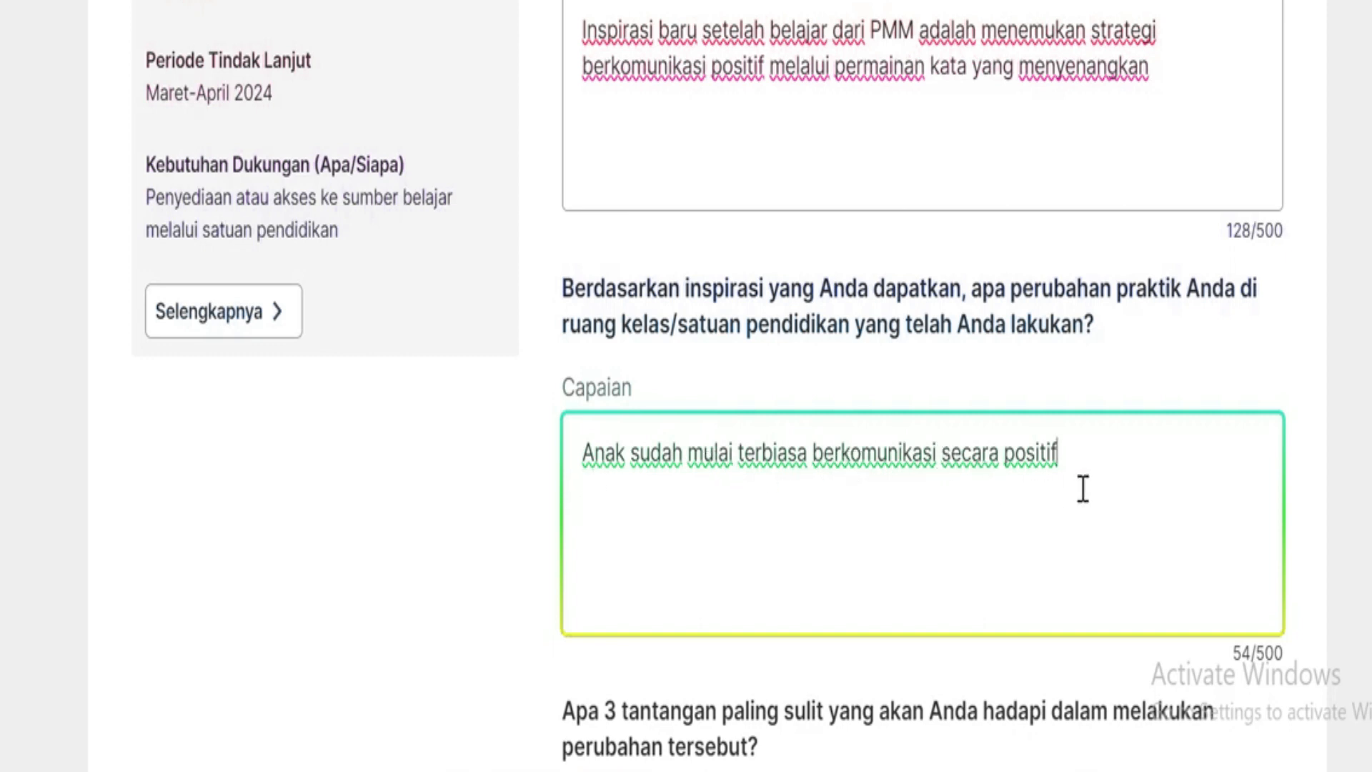
- Review the pasted Capaian answer by highlighting its text
{"action": "left_click_drag", "start_coordinate": [1101, 450], "coordinate": [555, 476]}
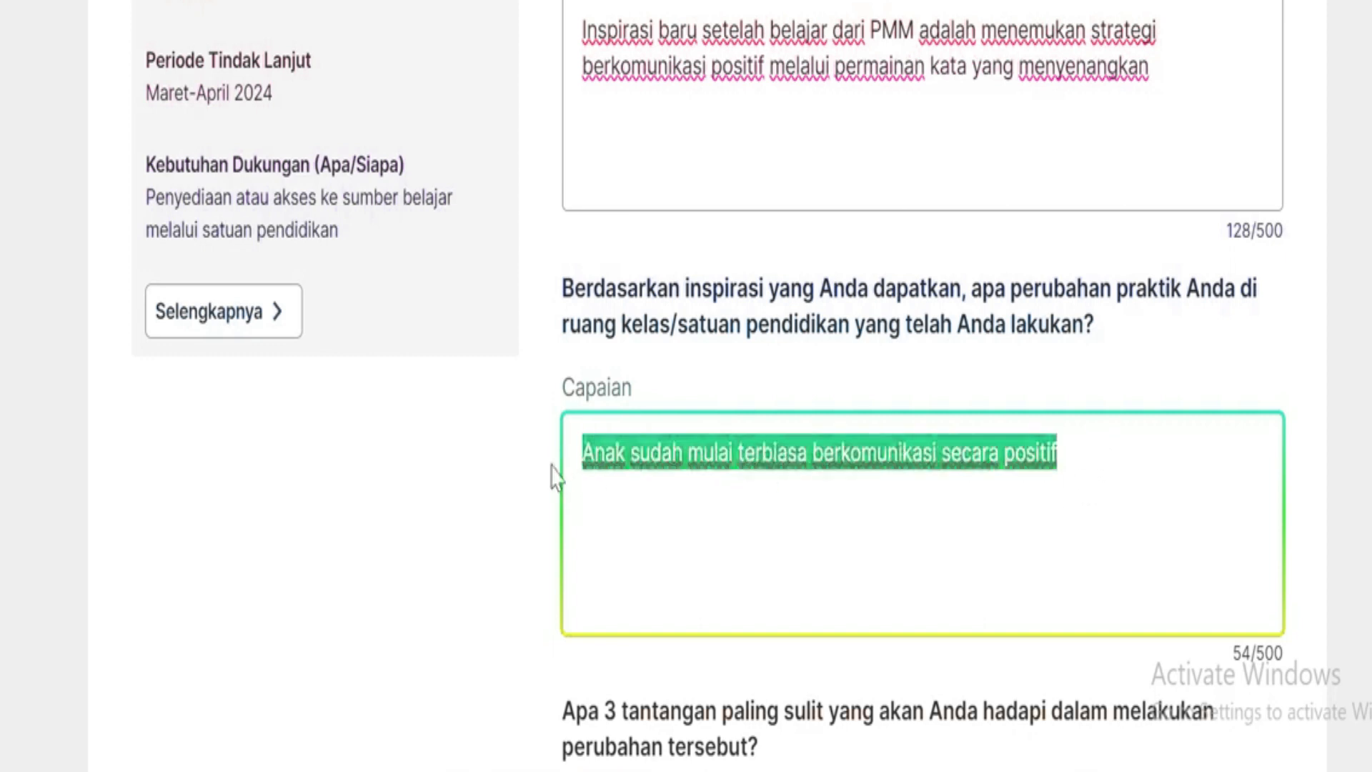
{"action": "left_click", "coordinate": [660, 552]}
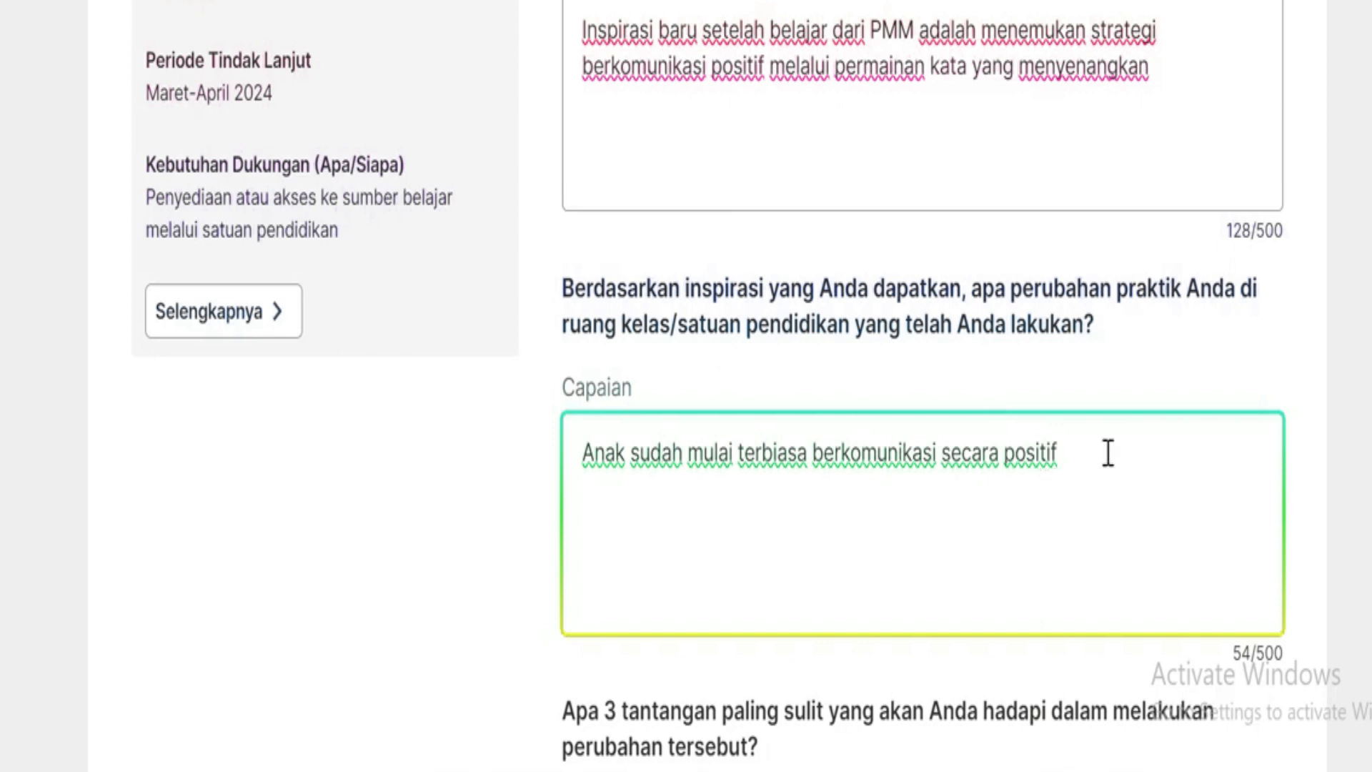
{"action": "left_click", "coordinate": [1149, 463], "text": "shift"}
{"action": "left_click_drag", "start_coordinate": [648, 481], "coordinate": [619, 484]}
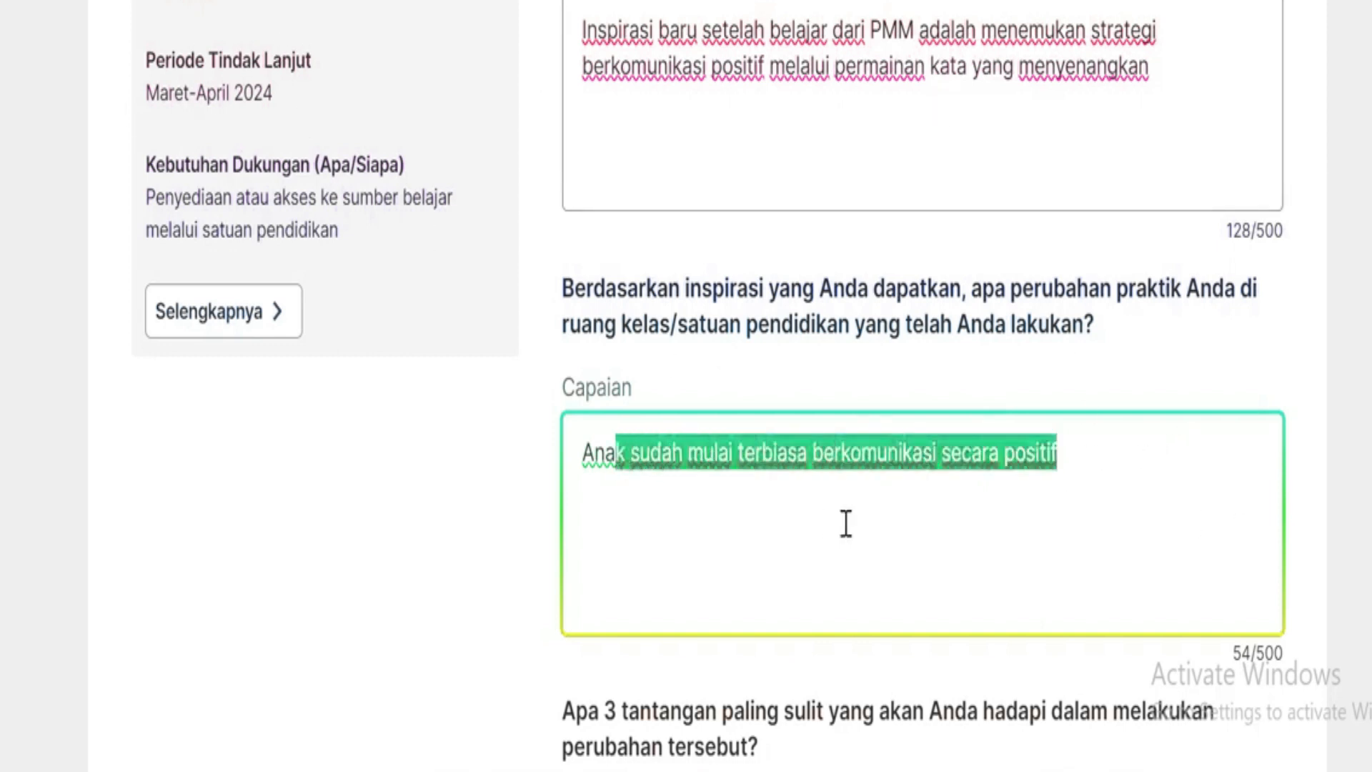
- Copy the three TANTANGAN items starting "Jaringan internet kurang memadai" from the Word table into the form's PMM Tantangan field
{"action": "scroll", "coordinate": [846, 524], "scroll_direction": "down", "scroll_amount": 6}
{"action": "left_click", "coordinate": [764, 422]}
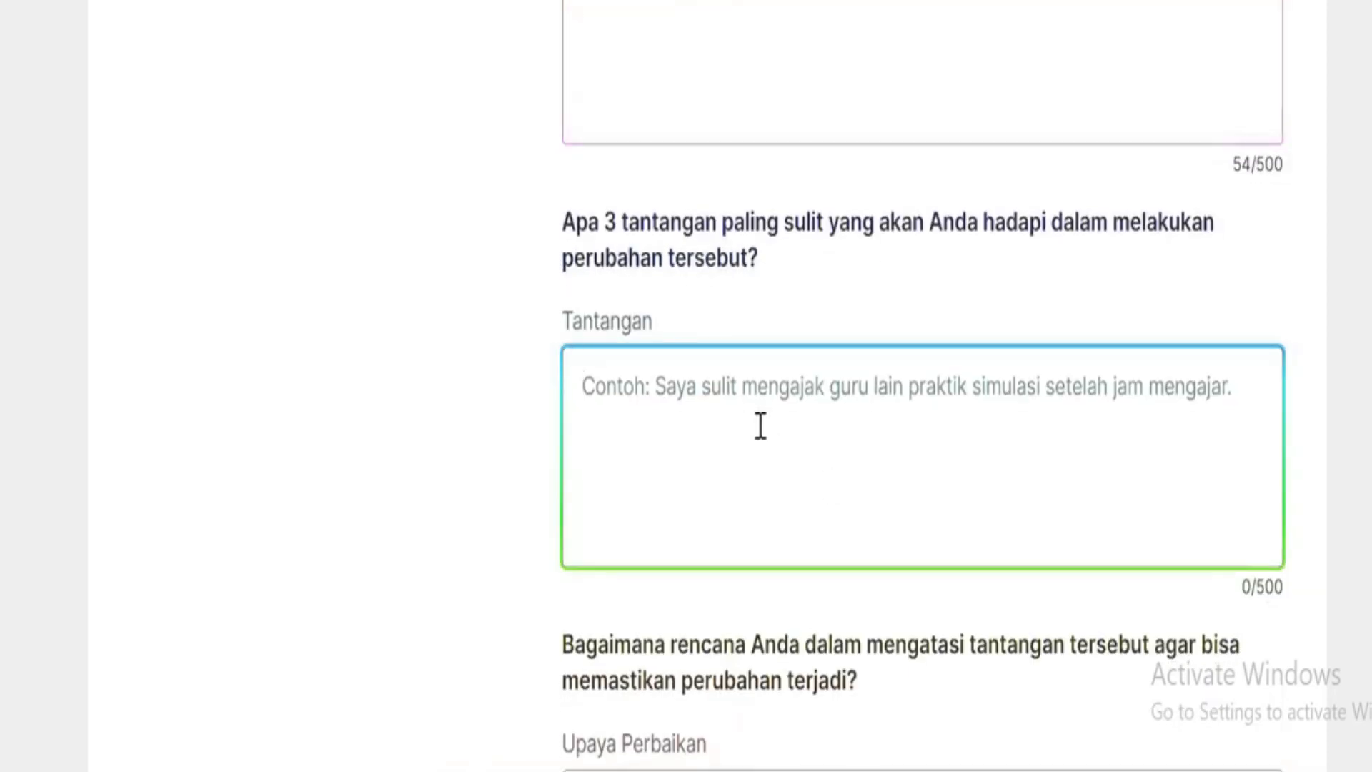
{"action": "left_click", "coordinate": [924, 771]}
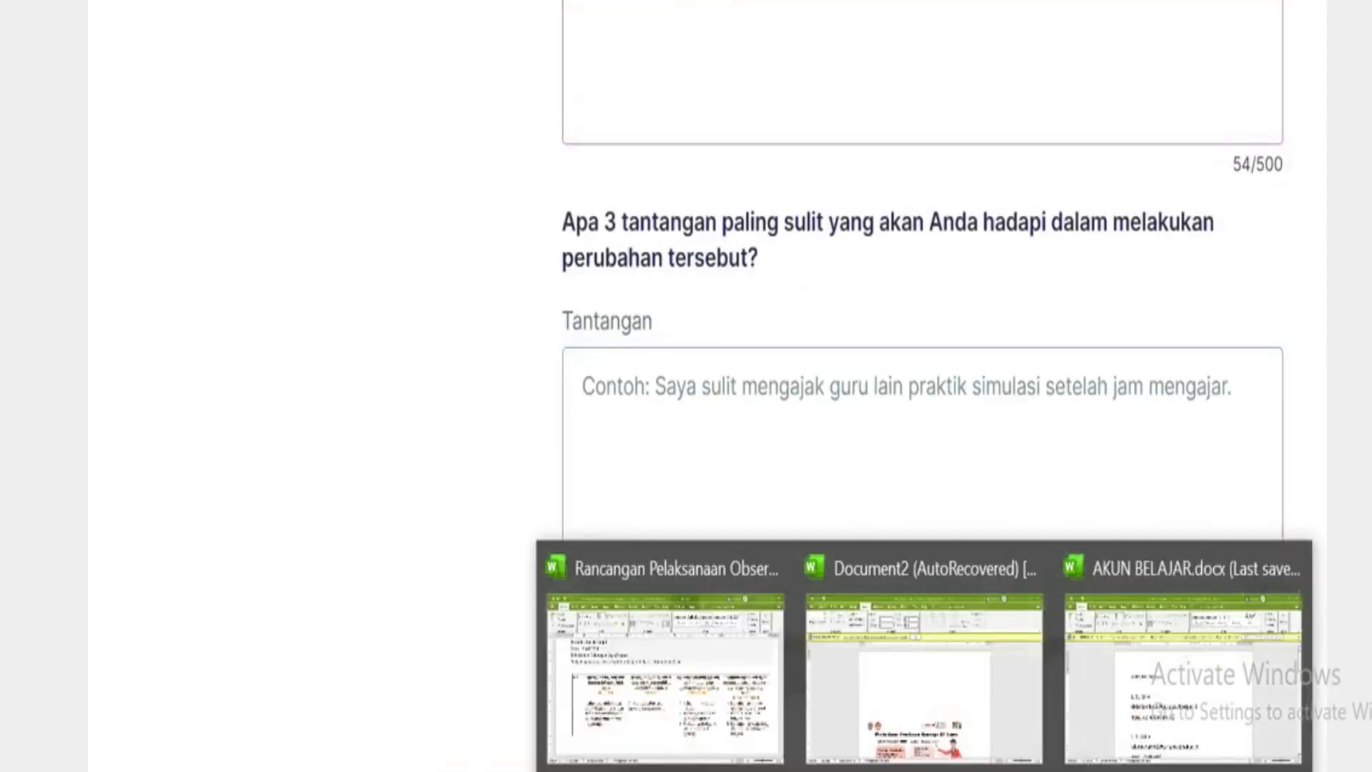
{"action": "left_click", "coordinate": [772, 747]}
{"action": "left_click_drag", "start_coordinate": [968, 583], "coordinate": [839, 381]}
{"action": "right_click", "coordinate": [881, 401]}
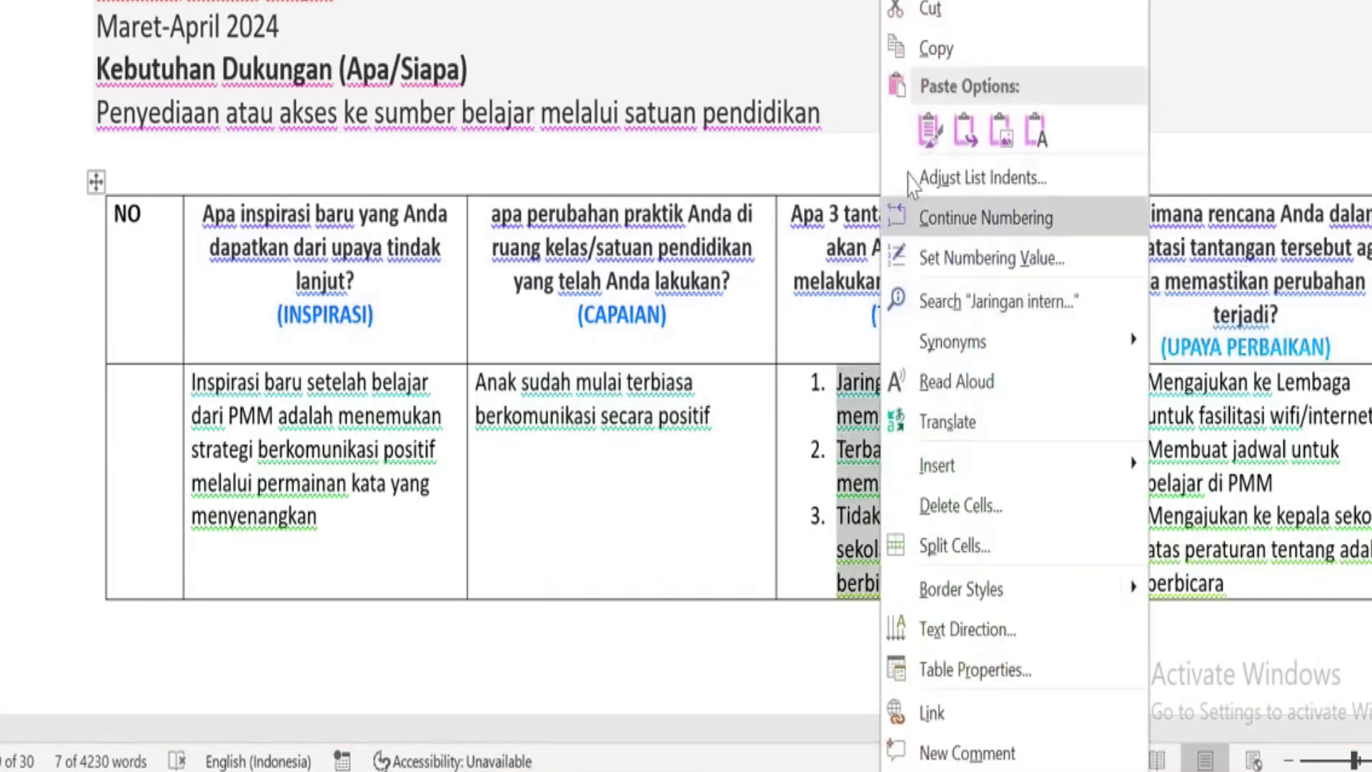
{"action": "left_click", "coordinate": [931, 55]}
{"action": "left_click", "coordinate": [654, 771]}
{"action": "left_click", "coordinate": [728, 459]}
{"action": "right_click", "coordinate": [708, 402]}
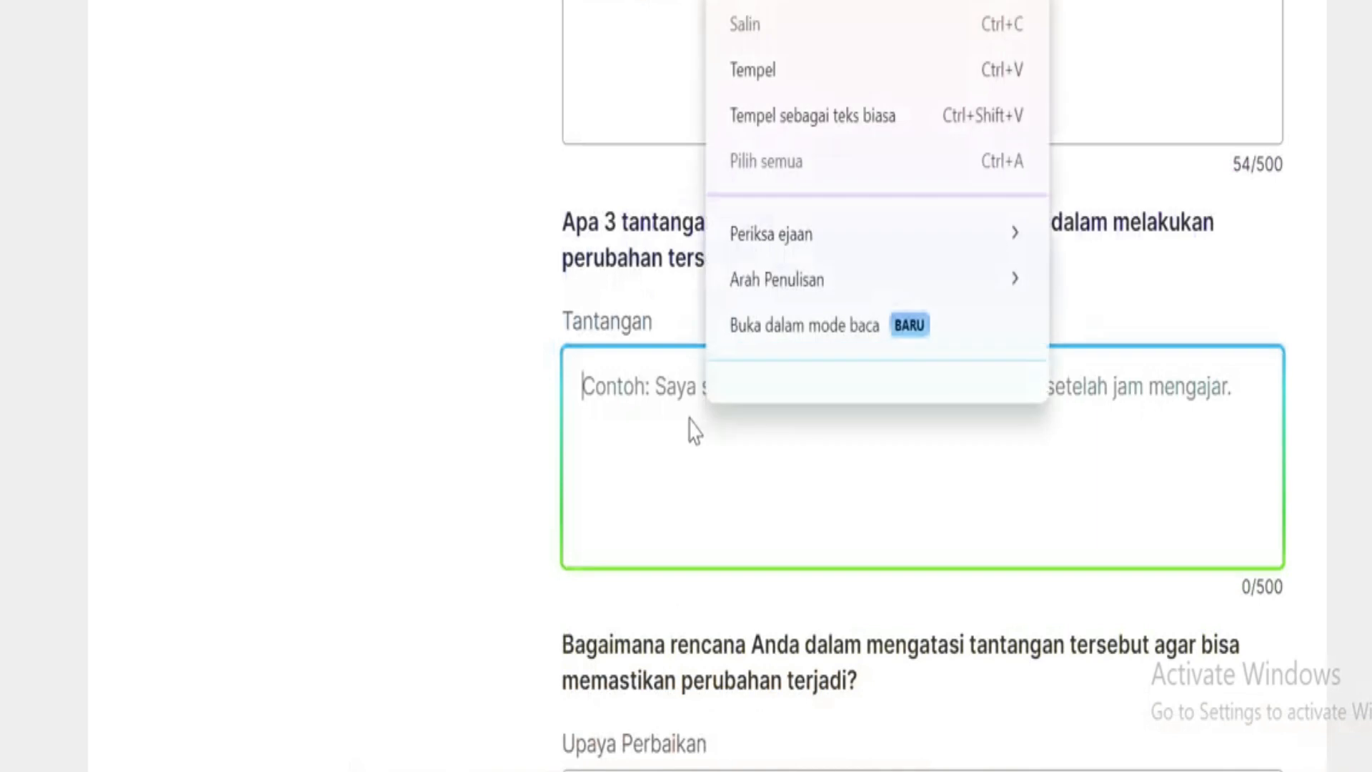
{"action": "left_click", "coordinate": [750, 100]}
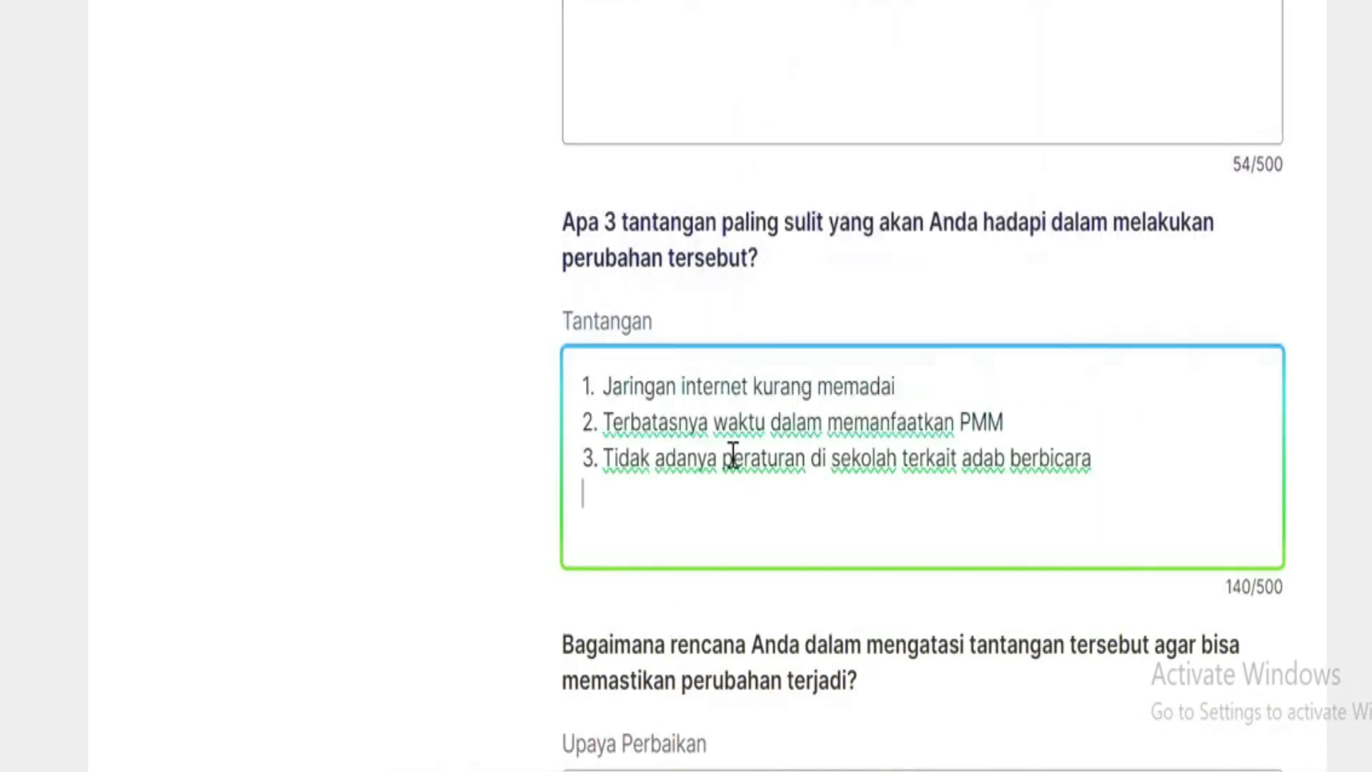
- Look back over the PMM section's Inspirasi, Capaian and Tantangan answers and the Upaya Perbaikan question
{"action": "scroll", "coordinate": [741, 462], "scroll_direction": "up", "scroll_amount": 10}
{"action": "scroll", "coordinate": [742, 461], "scroll_direction": "down", "scroll_amount": 6}
{"action": "scroll", "coordinate": [742, 462], "scroll_direction": "down", "scroll_amount": 7}
{"action": "scroll", "coordinate": [742, 462], "scroll_direction": "up", "scroll_amount": 9}
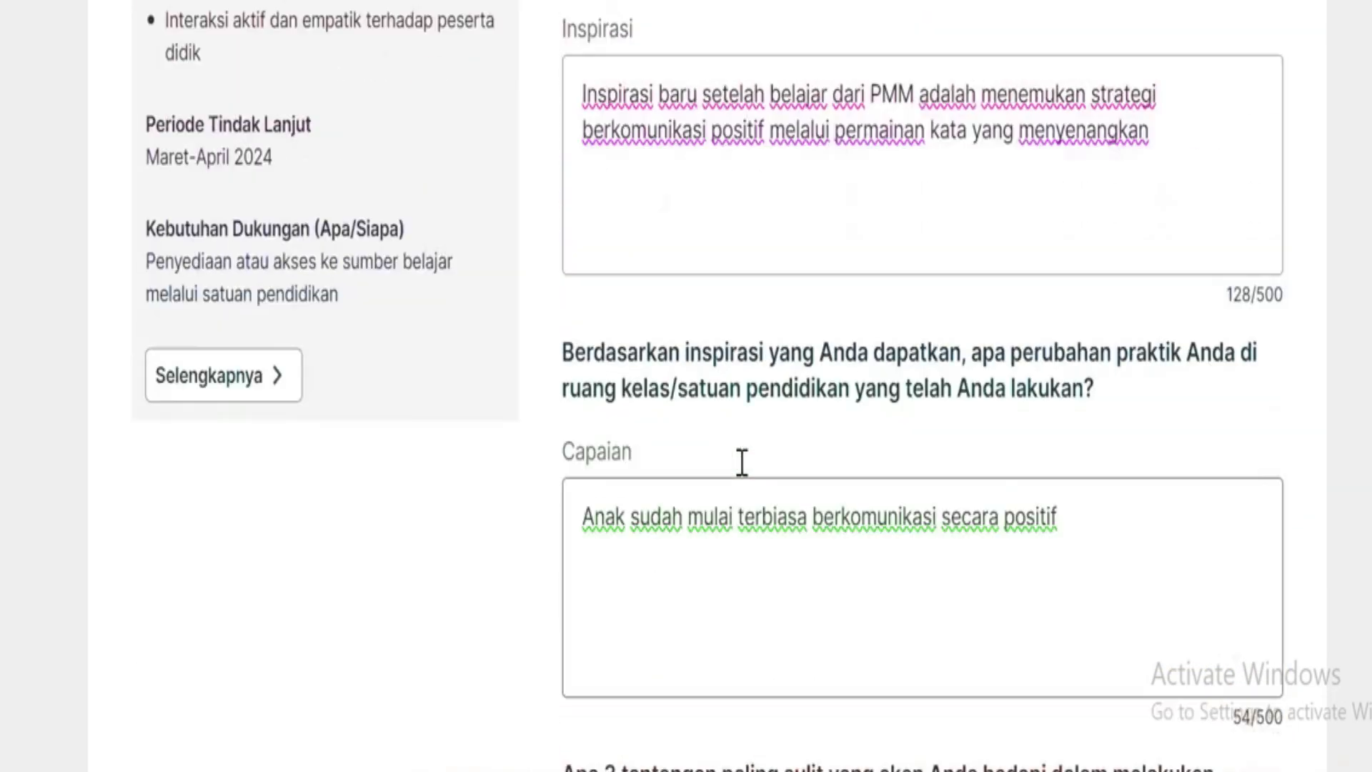
{"action": "scroll", "coordinate": [742, 462], "scroll_direction": "down", "scroll_amount": 8}
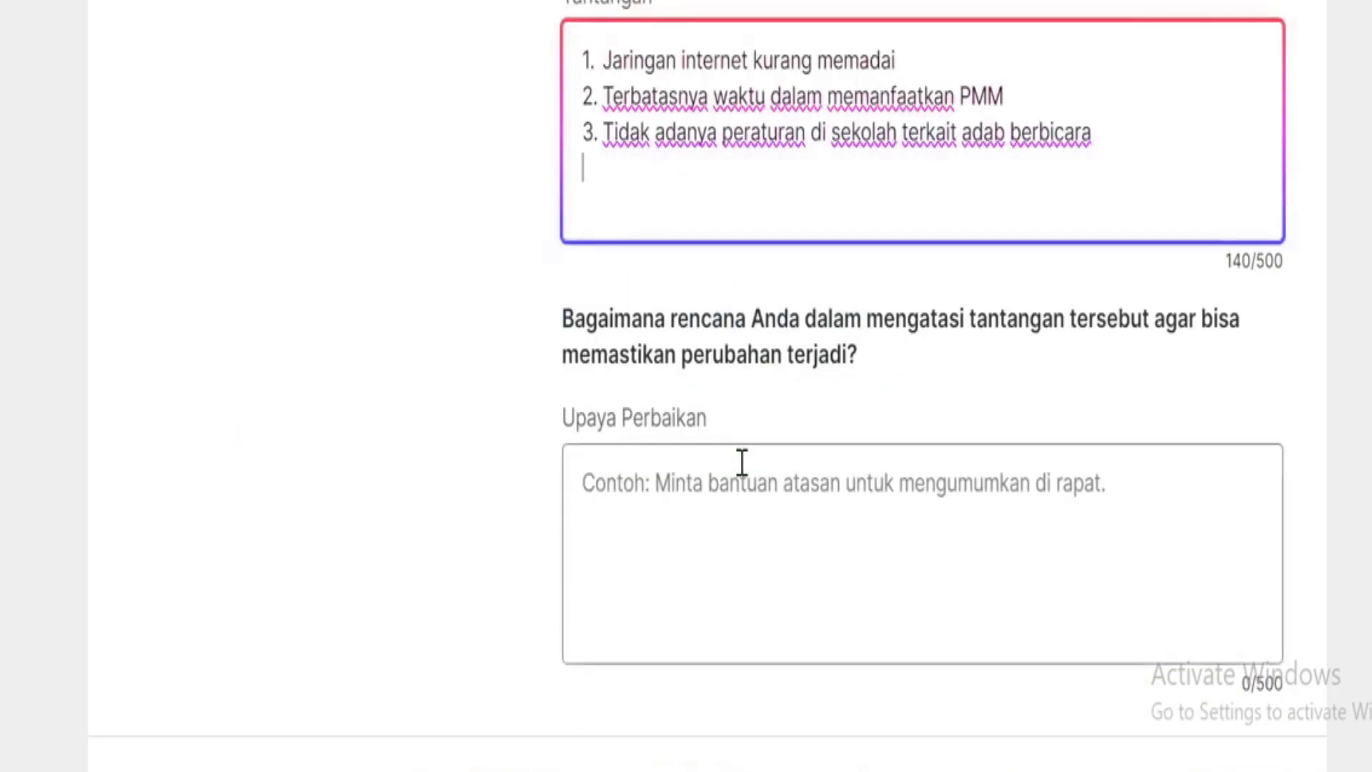
{"action": "scroll", "coordinate": [742, 462], "scroll_direction": "up", "scroll_amount": 2}
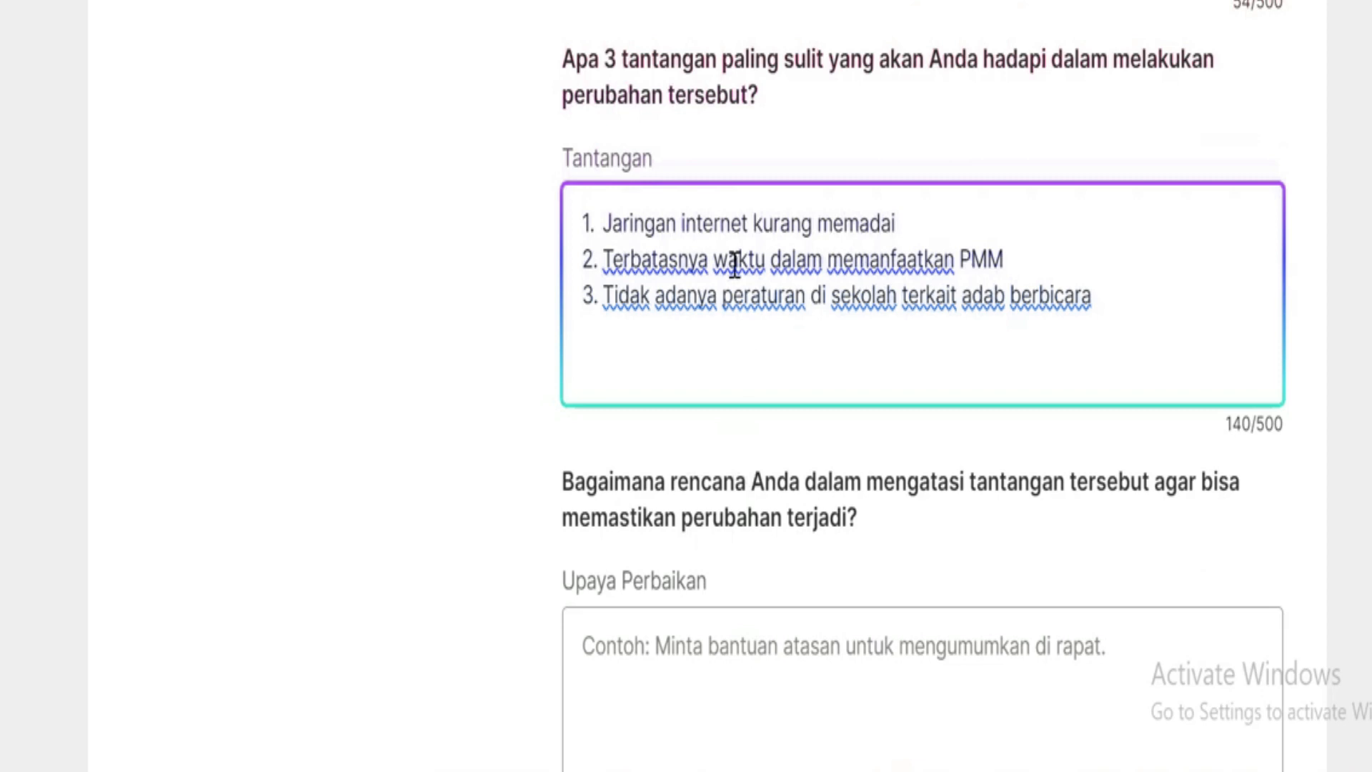
- Review the three pasted Tantangan items, highlighting the third one about missing school rules on speaking manners
{"action": "left_click", "coordinate": [972, 238]}
{"action": "left_click", "coordinate": [1036, 263]}
{"action": "left_click", "coordinate": [955, 328]}
{"action": "left_click_drag", "start_coordinate": [932, 327], "coordinate": [611, 303]}
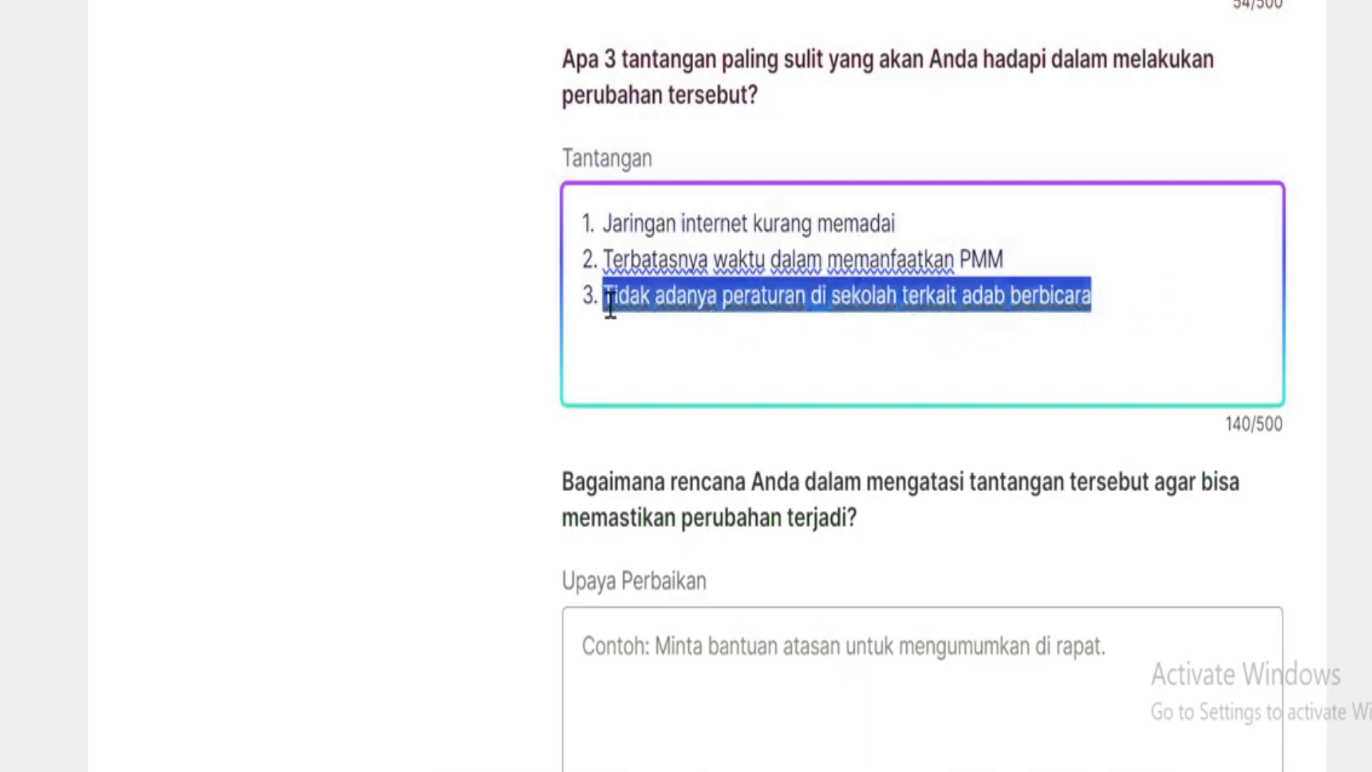
{"action": "left_click", "coordinate": [714, 366]}
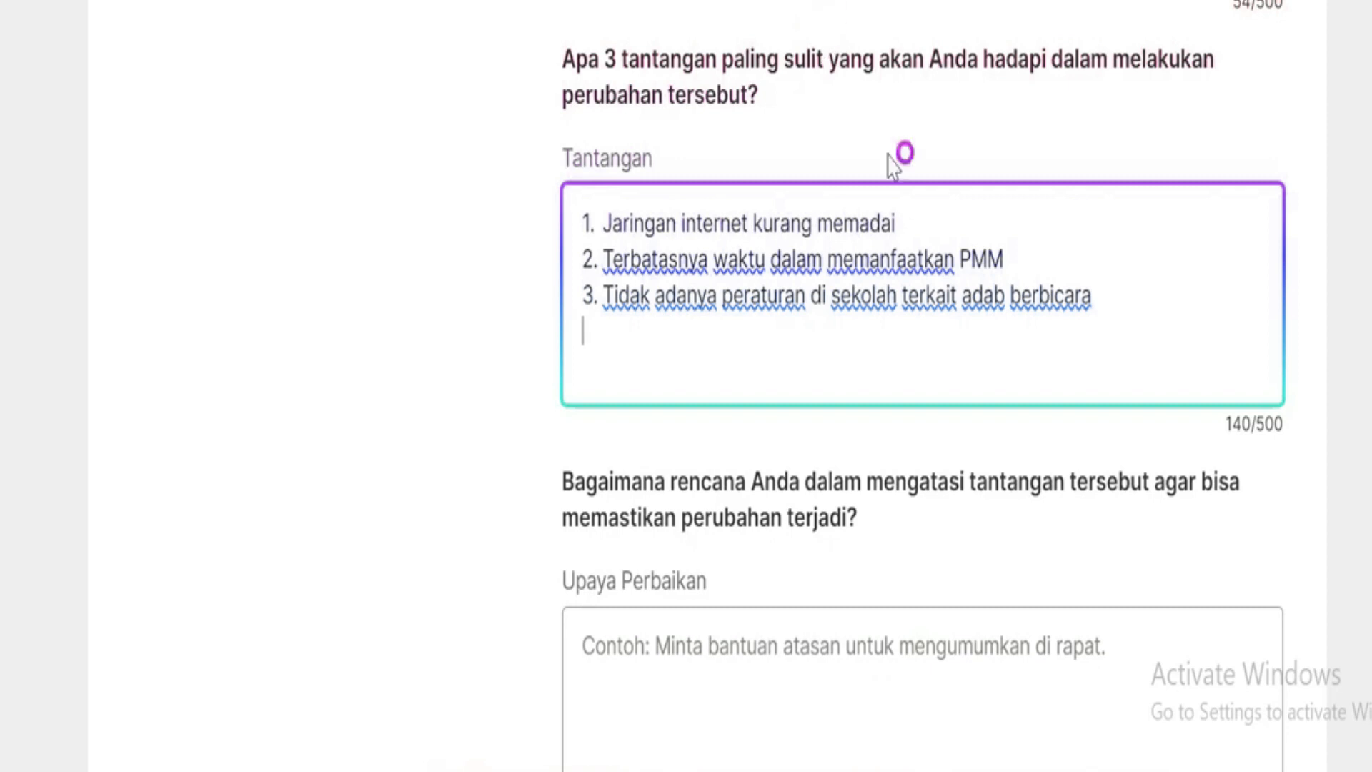
{"action": "scroll", "coordinate": [895, 184], "scroll_direction": "down", "scroll_amount": 2}
{"action": "scroll", "coordinate": [904, 209], "scroll_direction": "up", "scroll_amount": 2}
{"action": "scroll", "coordinate": [904, 209], "scroll_direction": "up", "scroll_amount": 3}
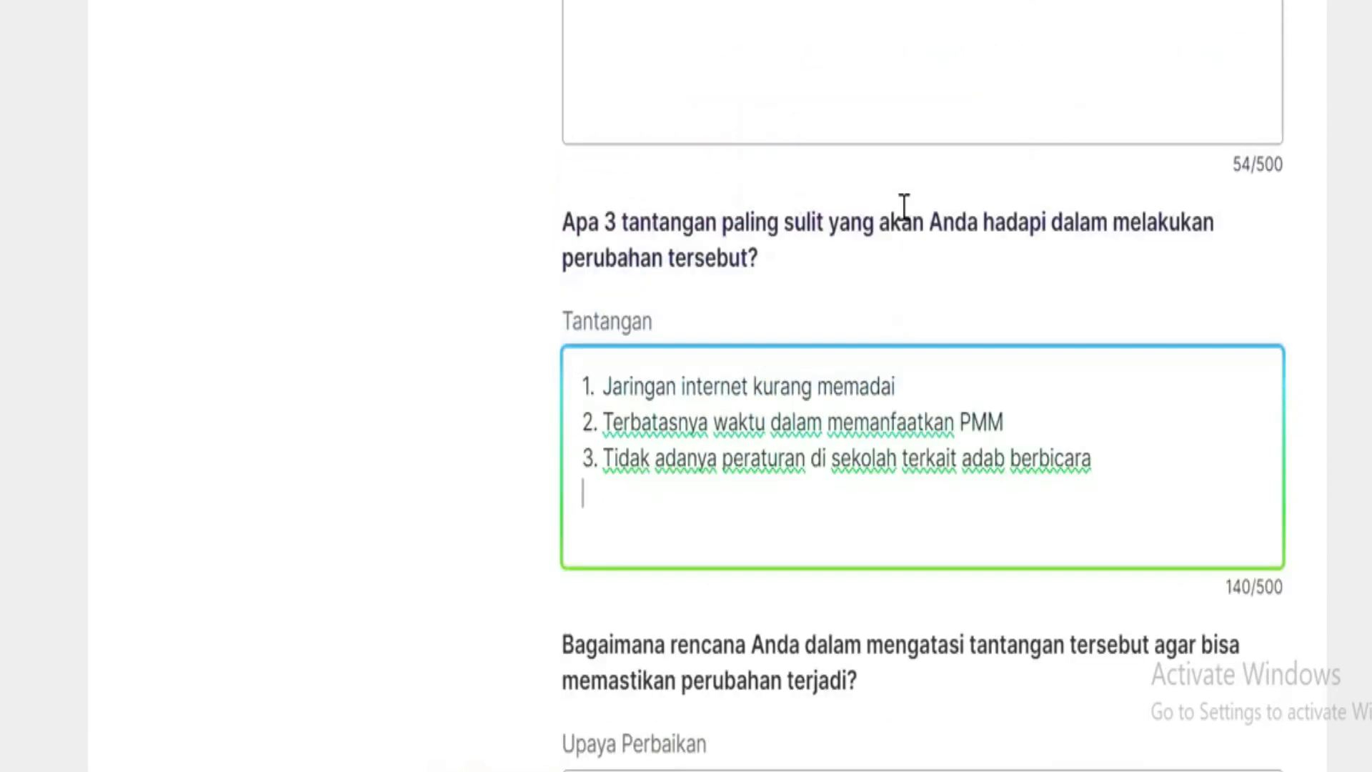
{"action": "scroll", "coordinate": [913, 230], "scroll_direction": "down", "scroll_amount": 4}
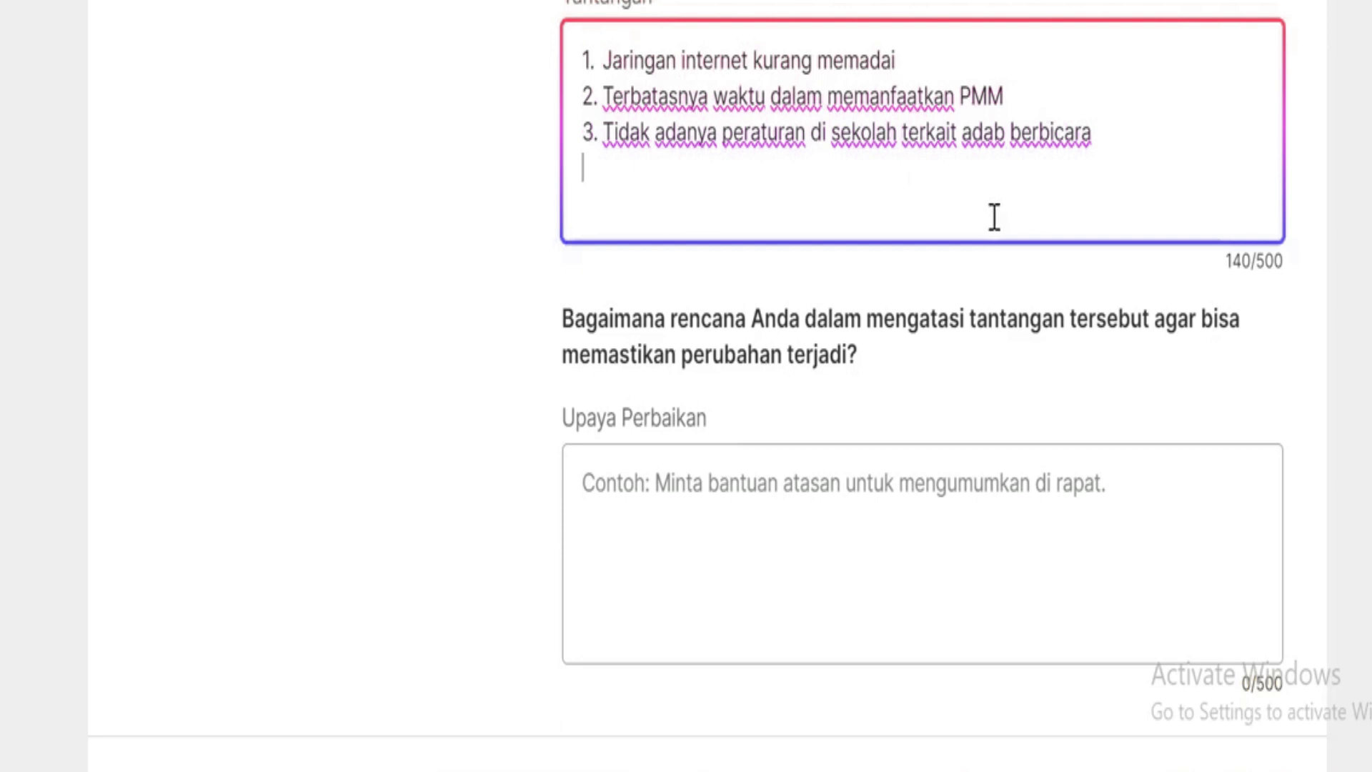
{"action": "scroll", "coordinate": [993, 214], "scroll_direction": "up", "scroll_amount": 2}
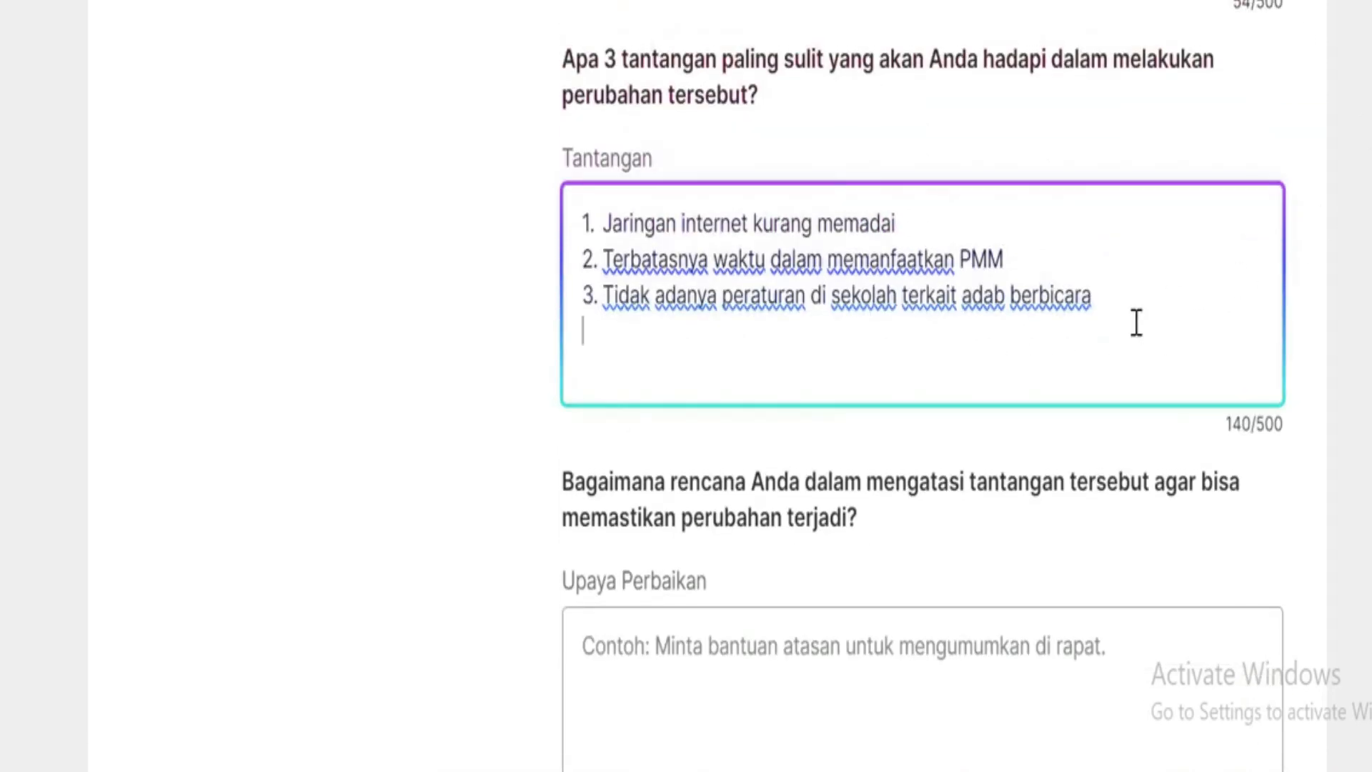
{"action": "left_click", "coordinate": [1263, 79]}
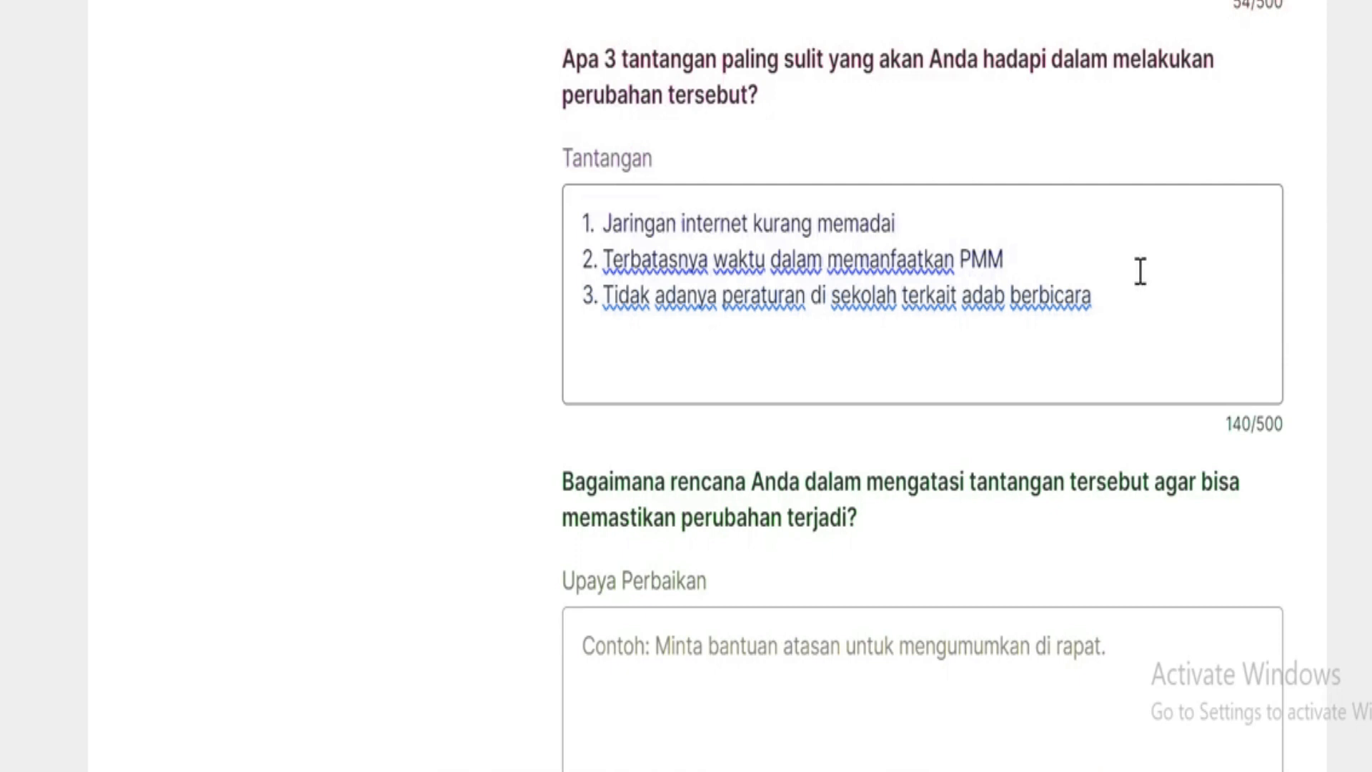
- Copy the three UPAYA PERBAIKAN items starting "Mengajukan ke Lembaga untuk fasilitasi wifi/internet" from the Word table into the form's PMM Upaya Perbaikan field
{"action": "scroll", "coordinate": [1136, 275], "scroll_direction": "down", "scroll_amount": 5}
{"action": "left_click", "coordinate": [656, 321]}
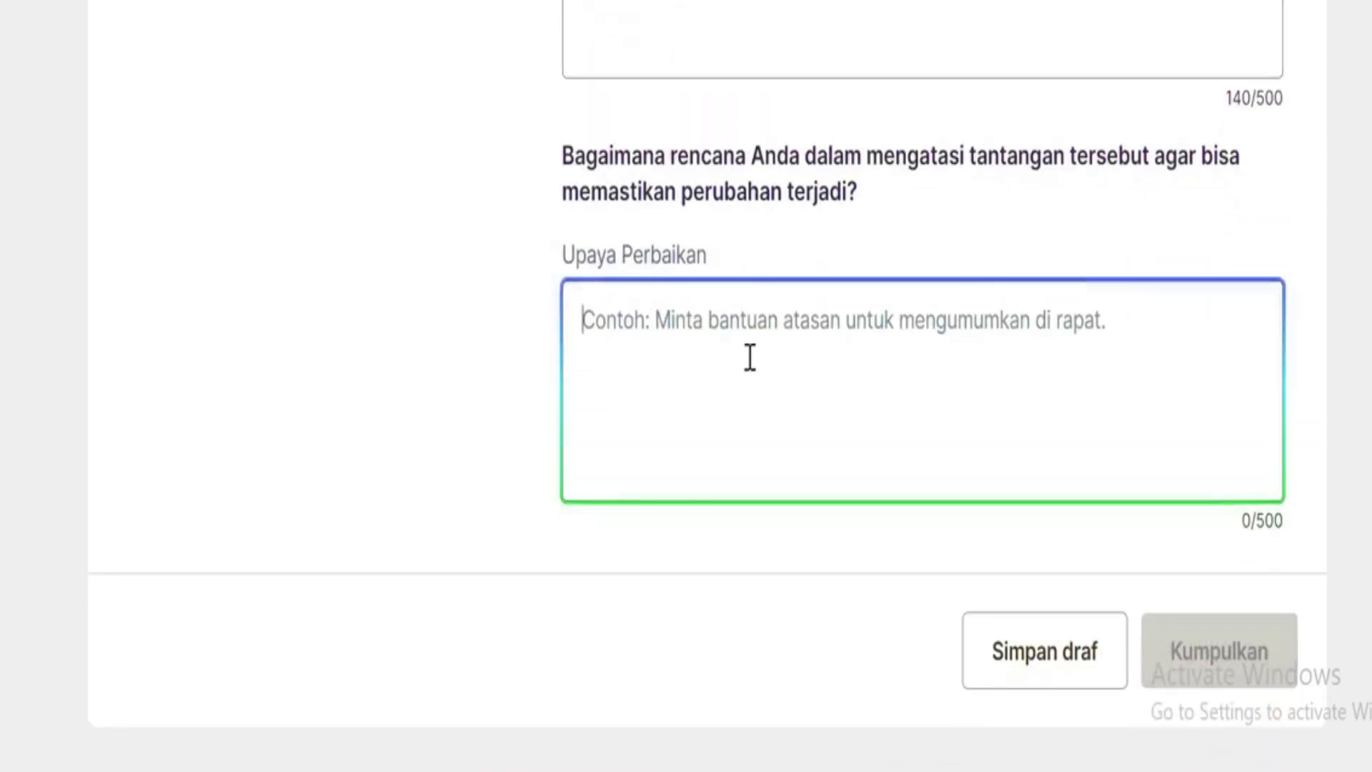
{"action": "scroll", "coordinate": [749, 357], "scroll_direction": "up", "scroll_amount": 2}
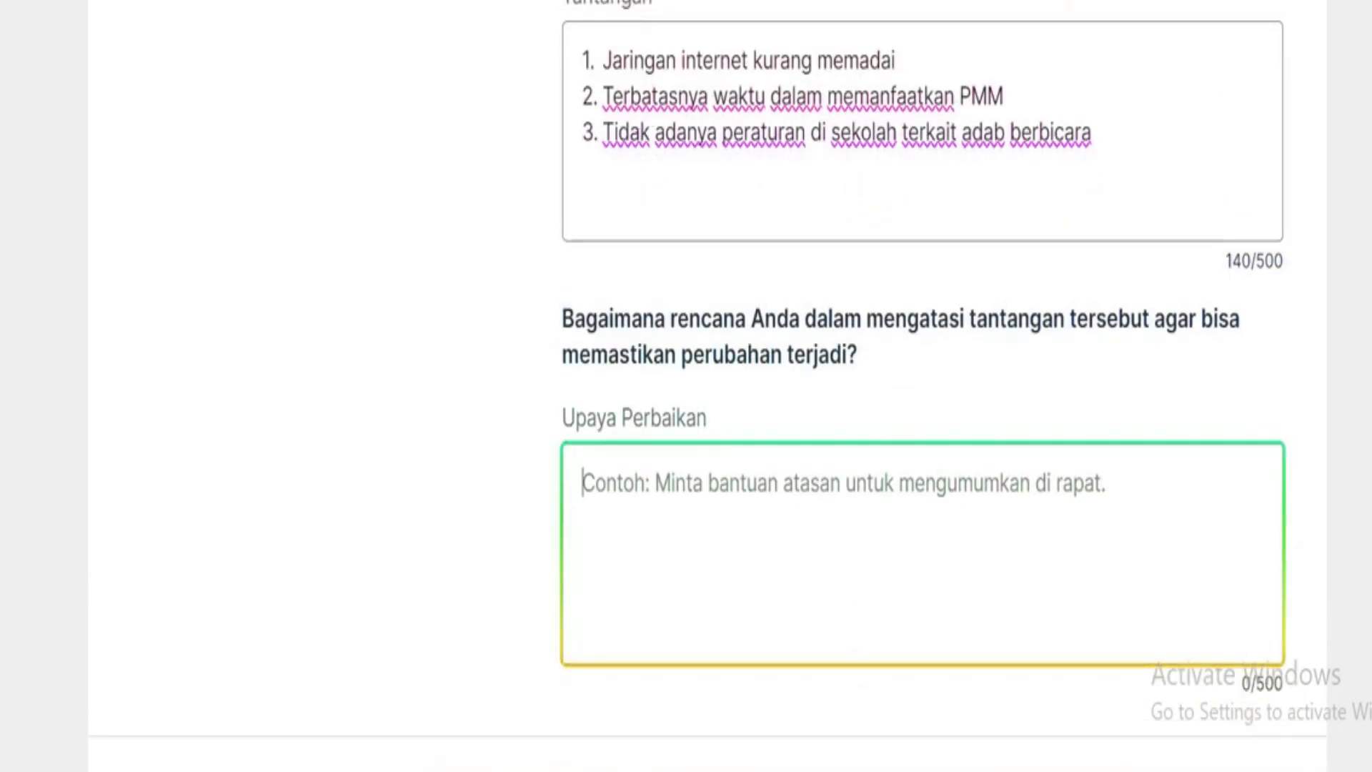
{"action": "left_click", "coordinate": [664, 658]}
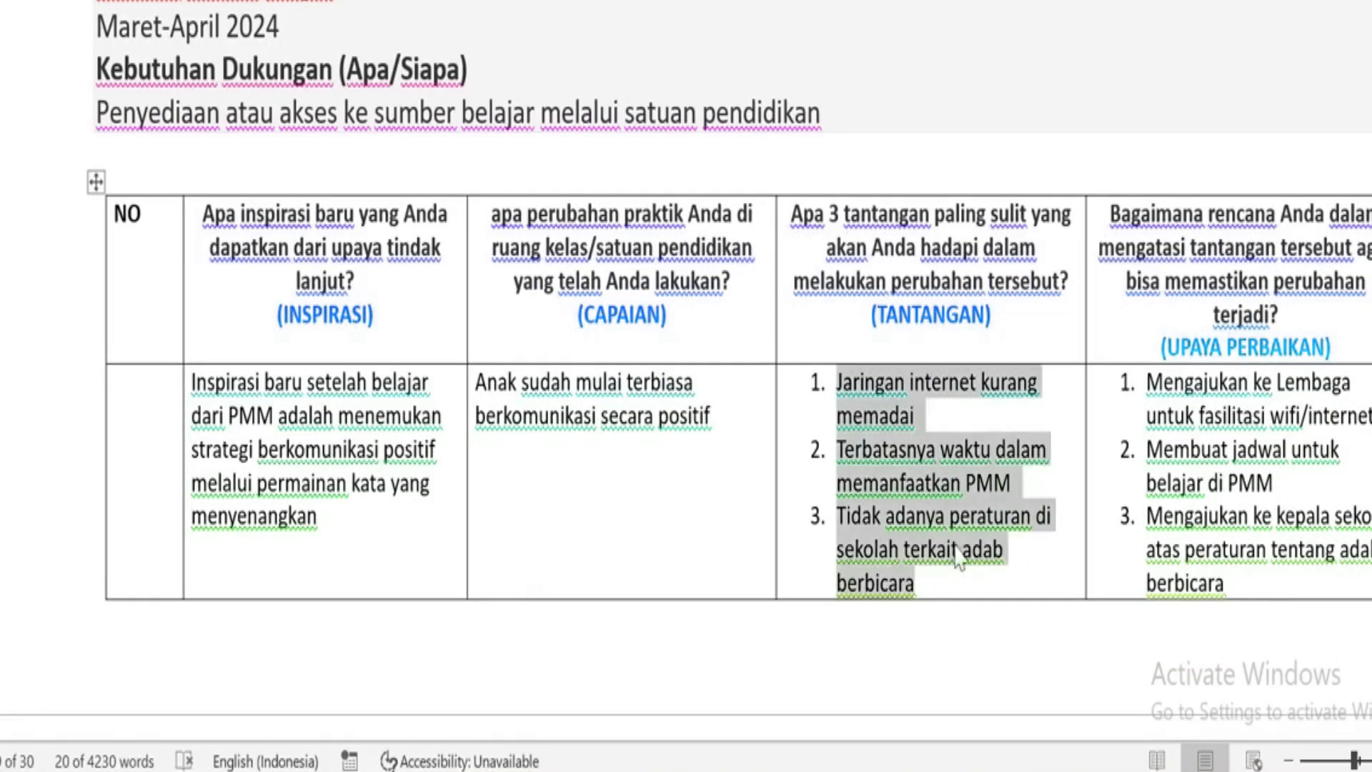
{"action": "left_click_drag", "start_coordinate": [1233, 581], "coordinate": [1158, 400]}
{"action": "right_click", "coordinate": [1160, 420]}
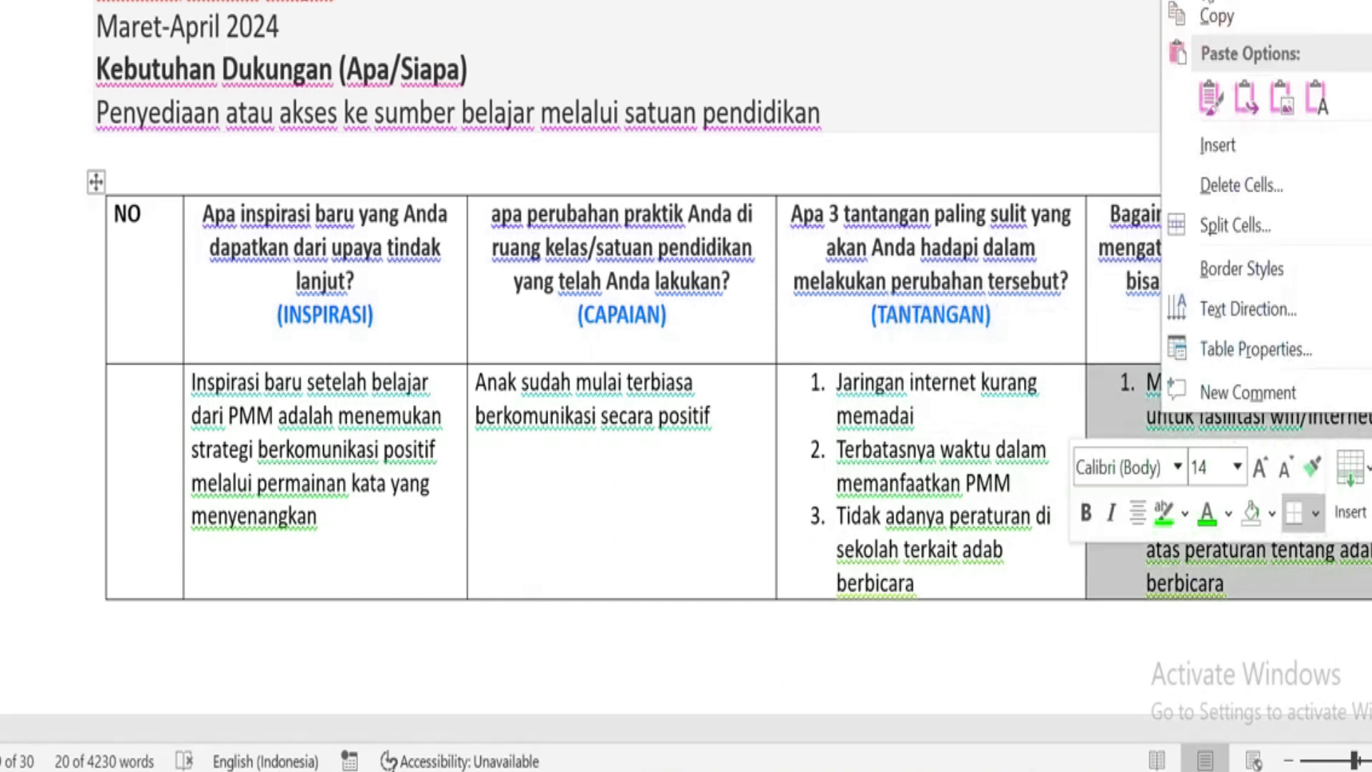
{"action": "left_click", "coordinate": [1209, 23]}
{"action": "left_click", "coordinate": [629, 770]}
{"action": "left_click", "coordinate": [757, 468]}
{"action": "right_click", "coordinate": [757, 469]}
{"action": "left_click", "coordinate": [864, 114]}
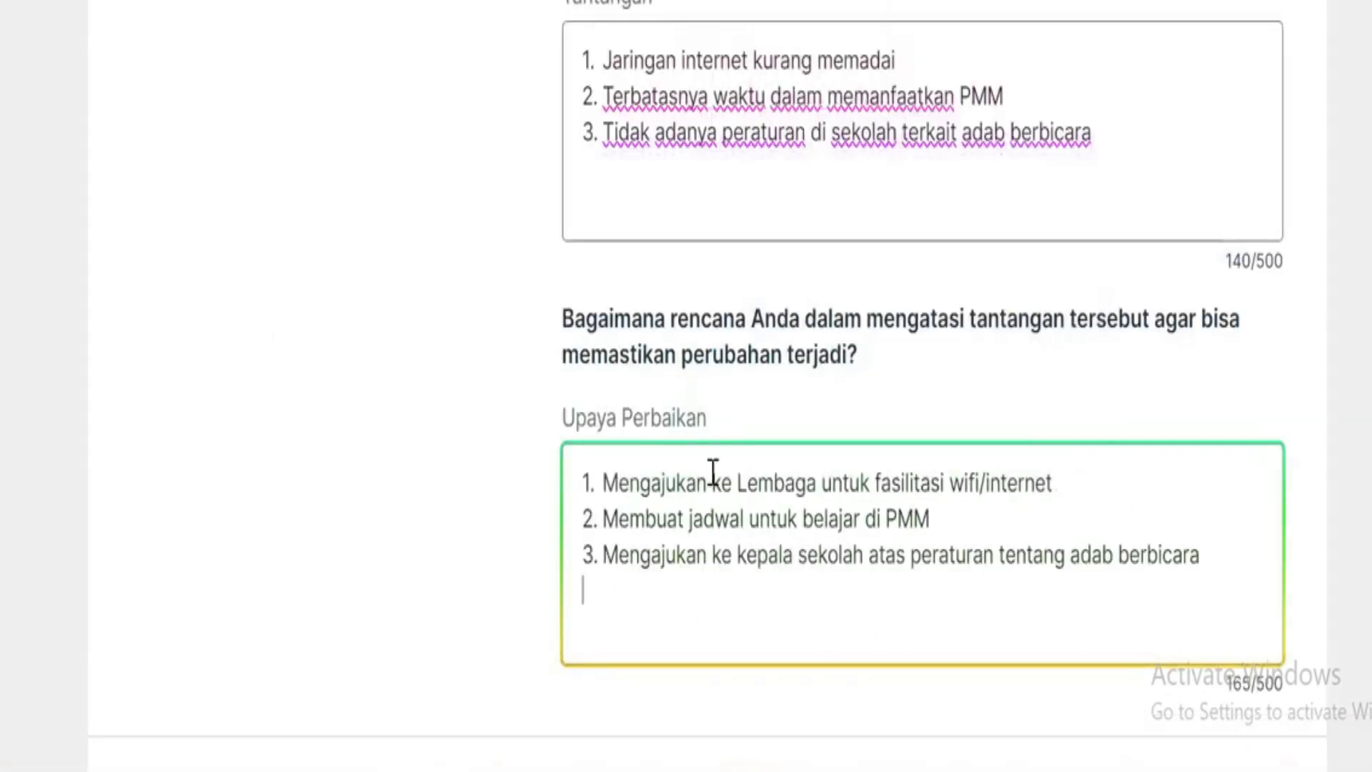
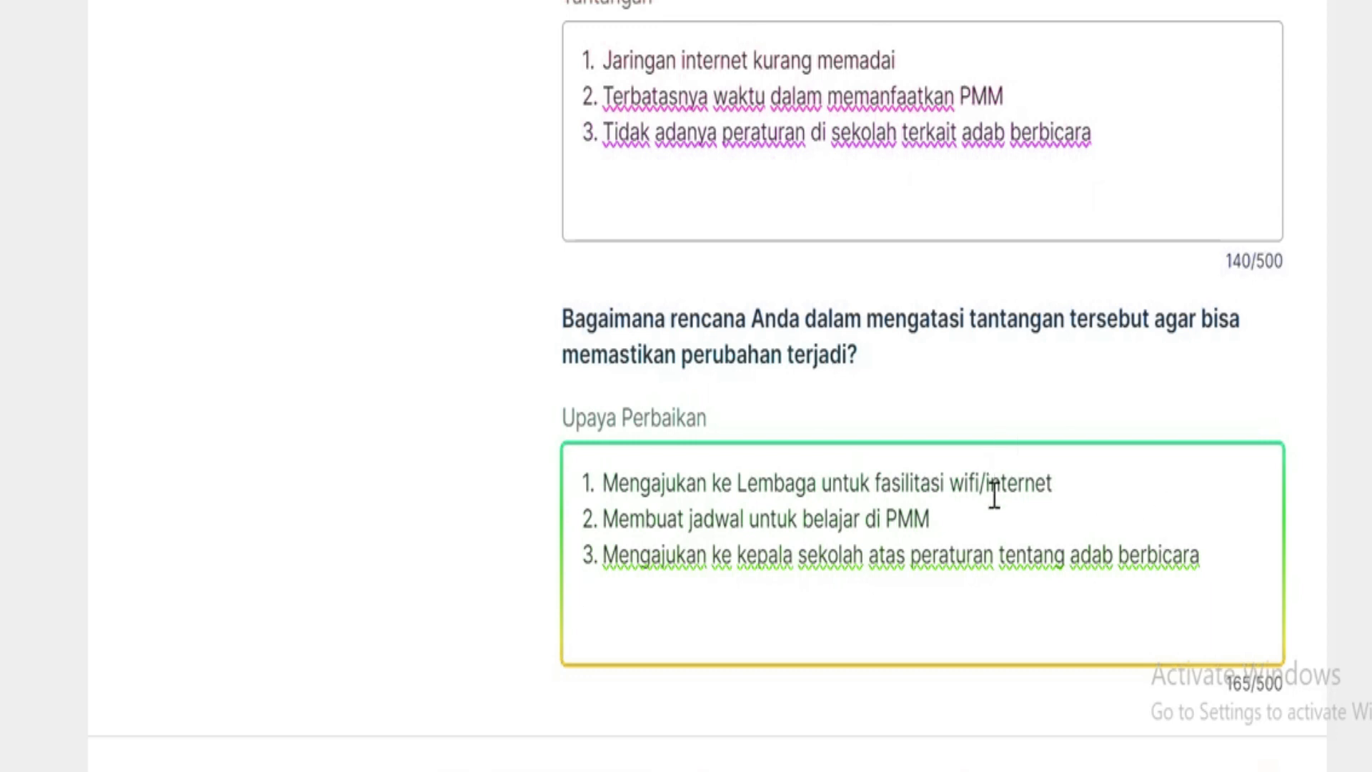
- Review the pasted Upaya Perbaikan items, highlighting the third one about proposing speaking-manners rules to the principal
{"action": "left_click", "coordinate": [997, 521]}
{"action": "left_click_drag", "start_coordinate": [1201, 560], "coordinate": [612, 560]}
{"action": "left_click", "coordinate": [638, 603]}
- Check the whole PMM section from Inspirasi to Upaya Perbaikan, comparing the challenges with their planned improvements
{"action": "scroll", "coordinate": [720, 521], "scroll_direction": "up", "scroll_amount": 15}
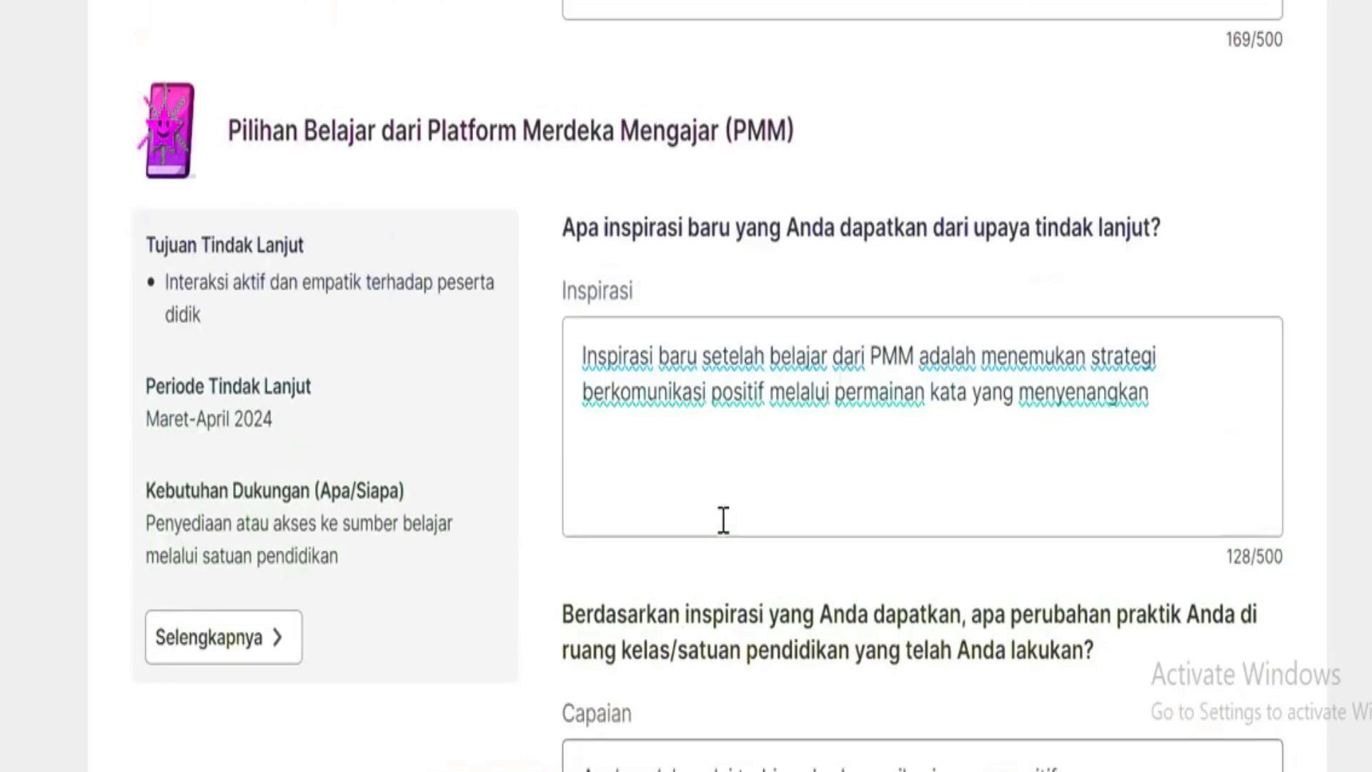
{"action": "left_click", "coordinate": [723, 521]}
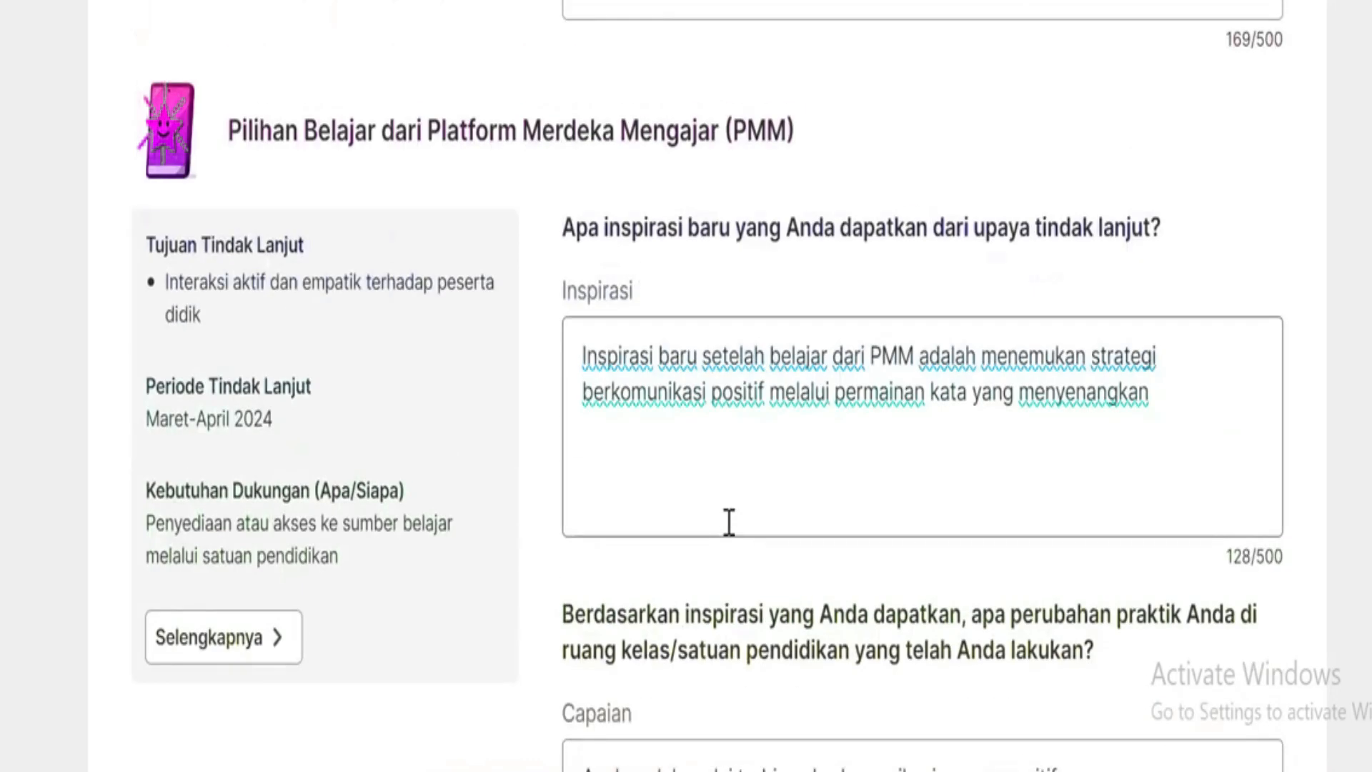
{"action": "scroll", "coordinate": [726, 523], "scroll_direction": "down", "scroll_amount": 2}
{"action": "scroll", "coordinate": [729, 524], "scroll_direction": "down", "scroll_amount": 4}
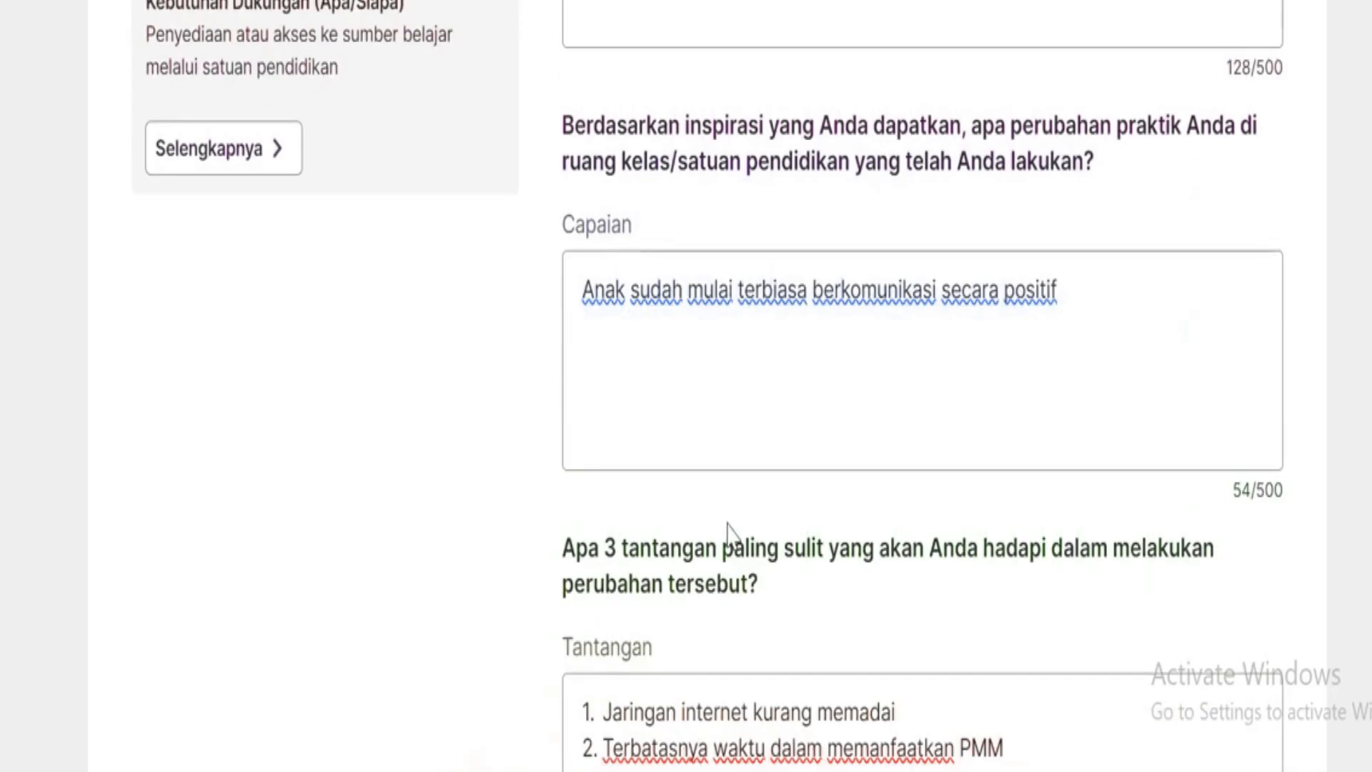
{"action": "scroll", "coordinate": [726, 529], "scroll_direction": "down", "scroll_amount": 2}
{"action": "scroll", "coordinate": [728, 523], "scroll_direction": "down", "scroll_amount": 4}
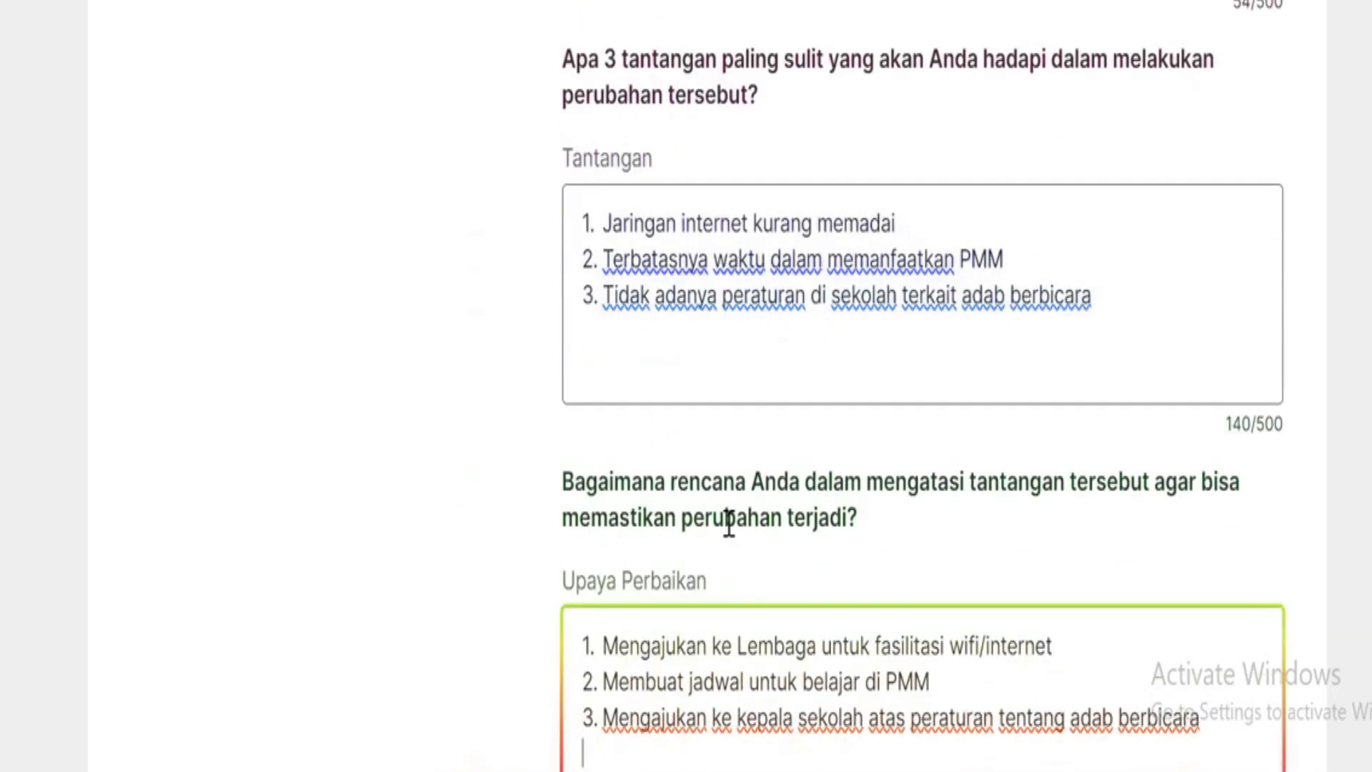
{"action": "scroll", "coordinate": [759, 413], "scroll_direction": "down", "scroll_amount": 1}
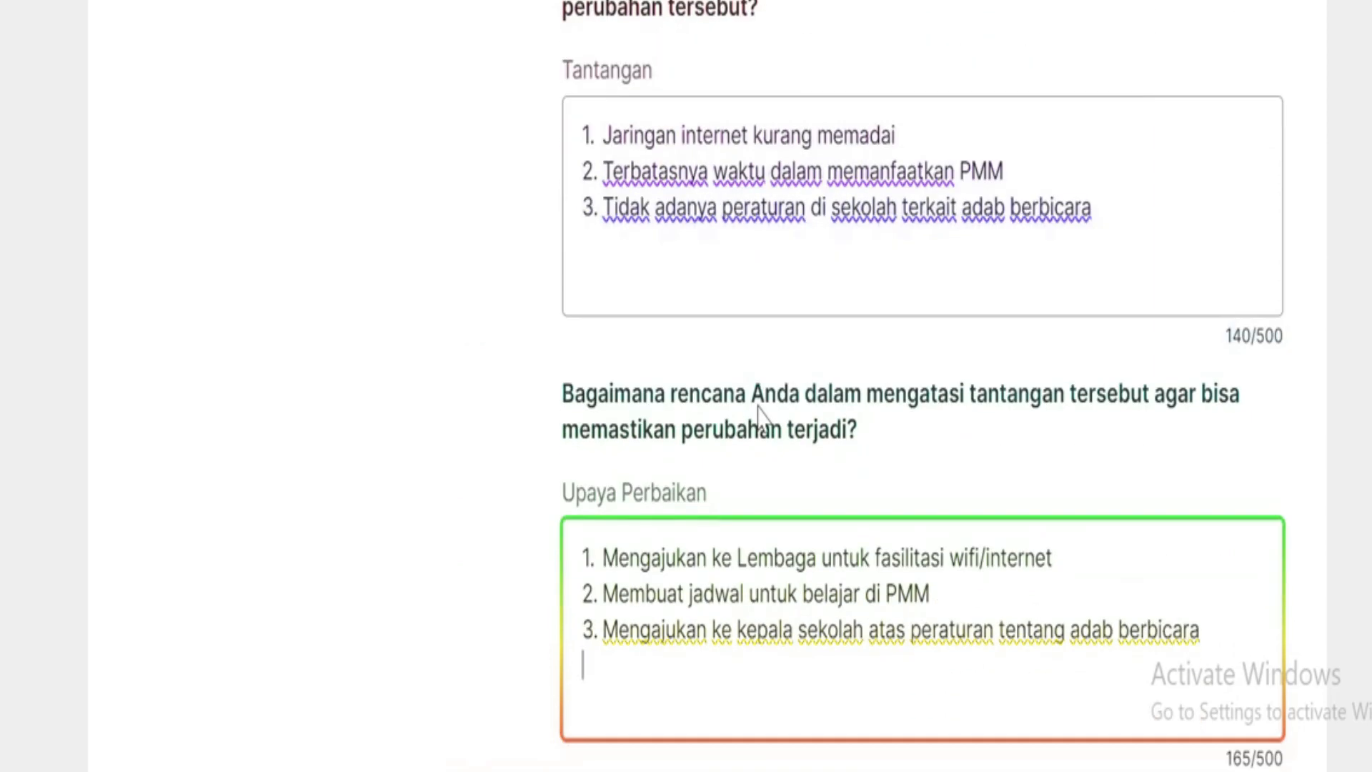
{"action": "scroll", "coordinate": [759, 414], "scroll_direction": "down", "scroll_amount": 3}
{"action": "scroll", "coordinate": [760, 420], "scroll_direction": "up", "scroll_amount": 2}
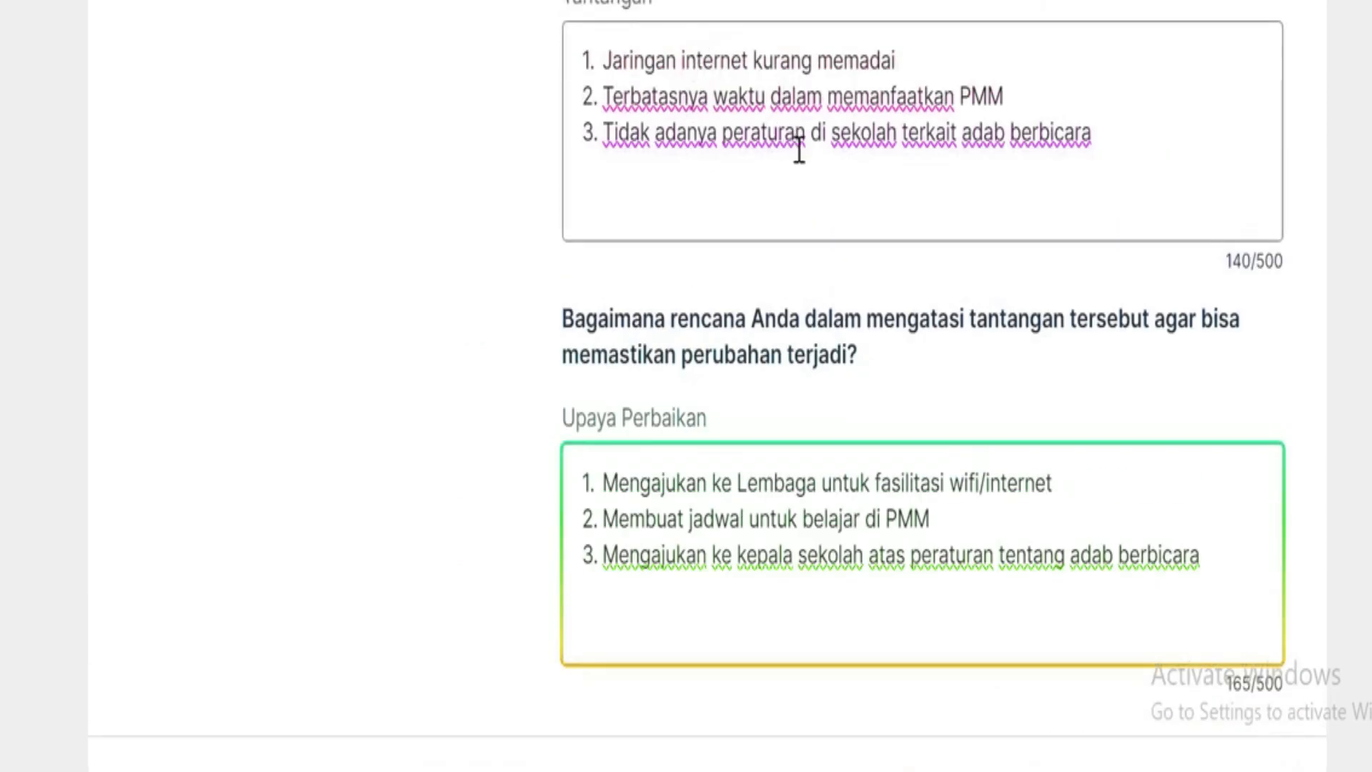
{"action": "scroll", "coordinate": [799, 150], "scroll_direction": "down", "scroll_amount": 2}
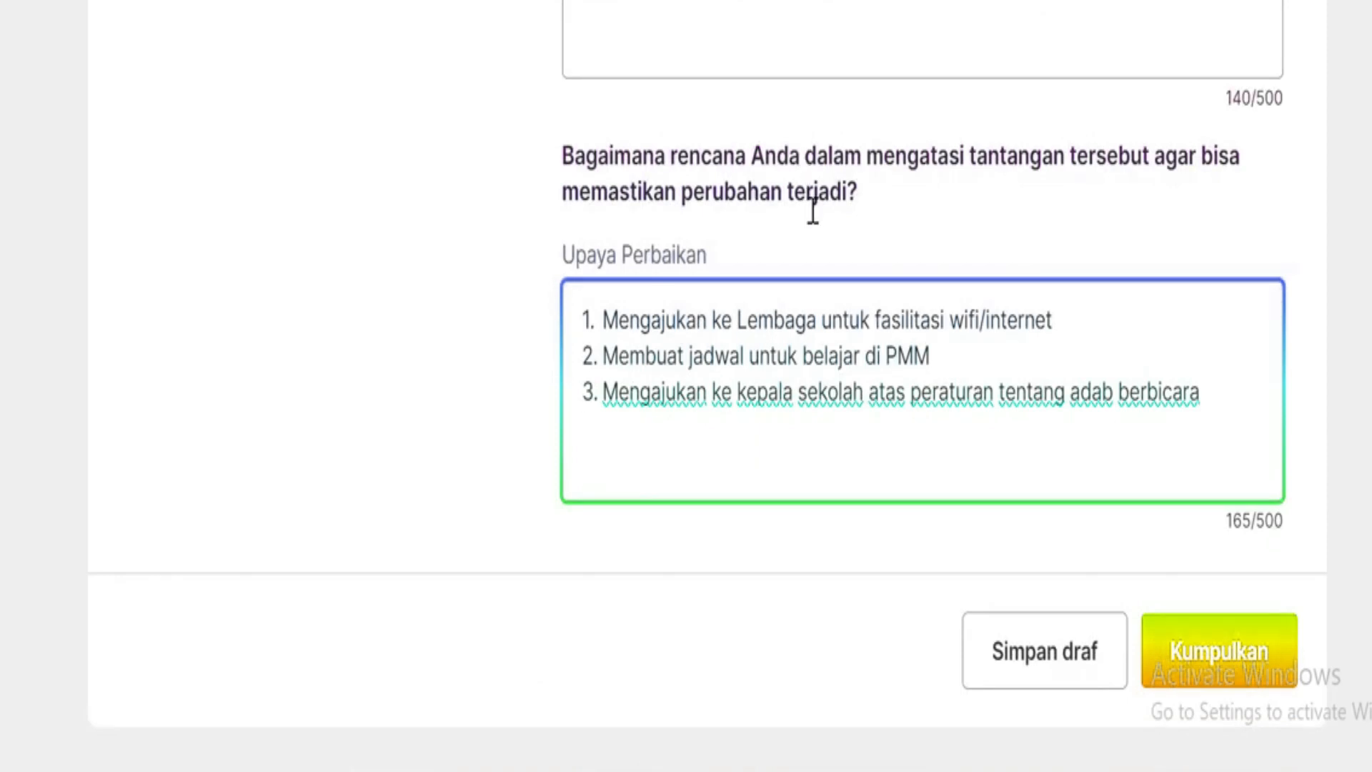
{"action": "scroll", "coordinate": [813, 211], "scroll_direction": "up", "scroll_amount": 7}
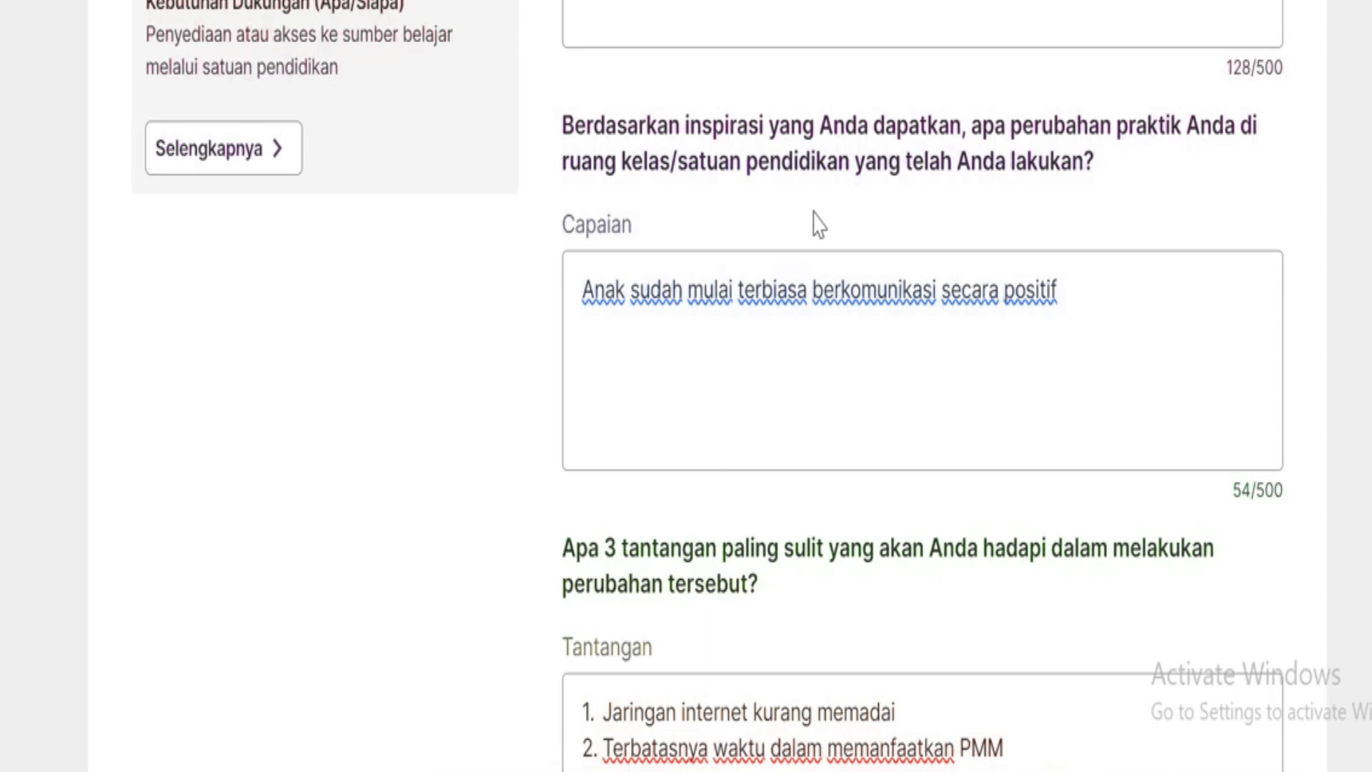
{"action": "scroll", "coordinate": [818, 224], "scroll_direction": "down", "scroll_amount": 6}
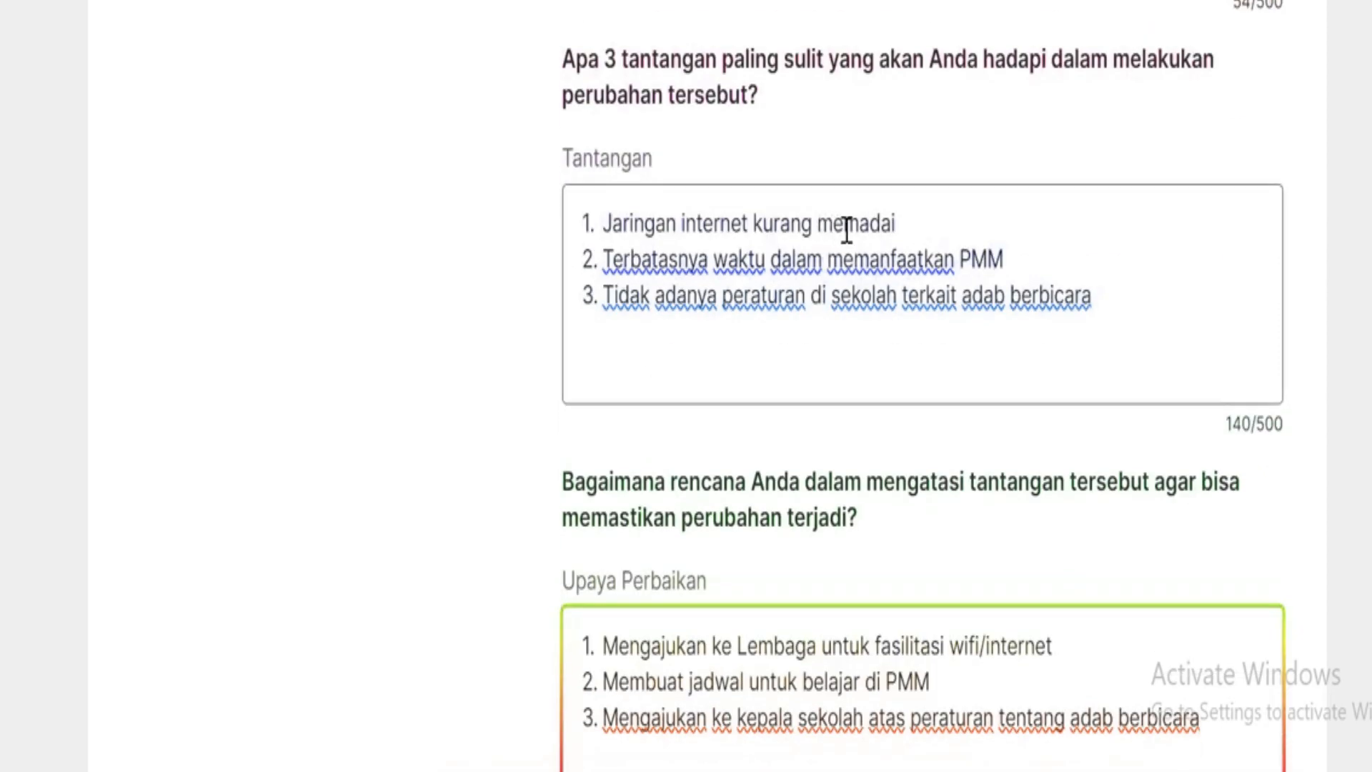
{"action": "scroll", "coordinate": [847, 230], "scroll_direction": "down", "scroll_amount": 4}
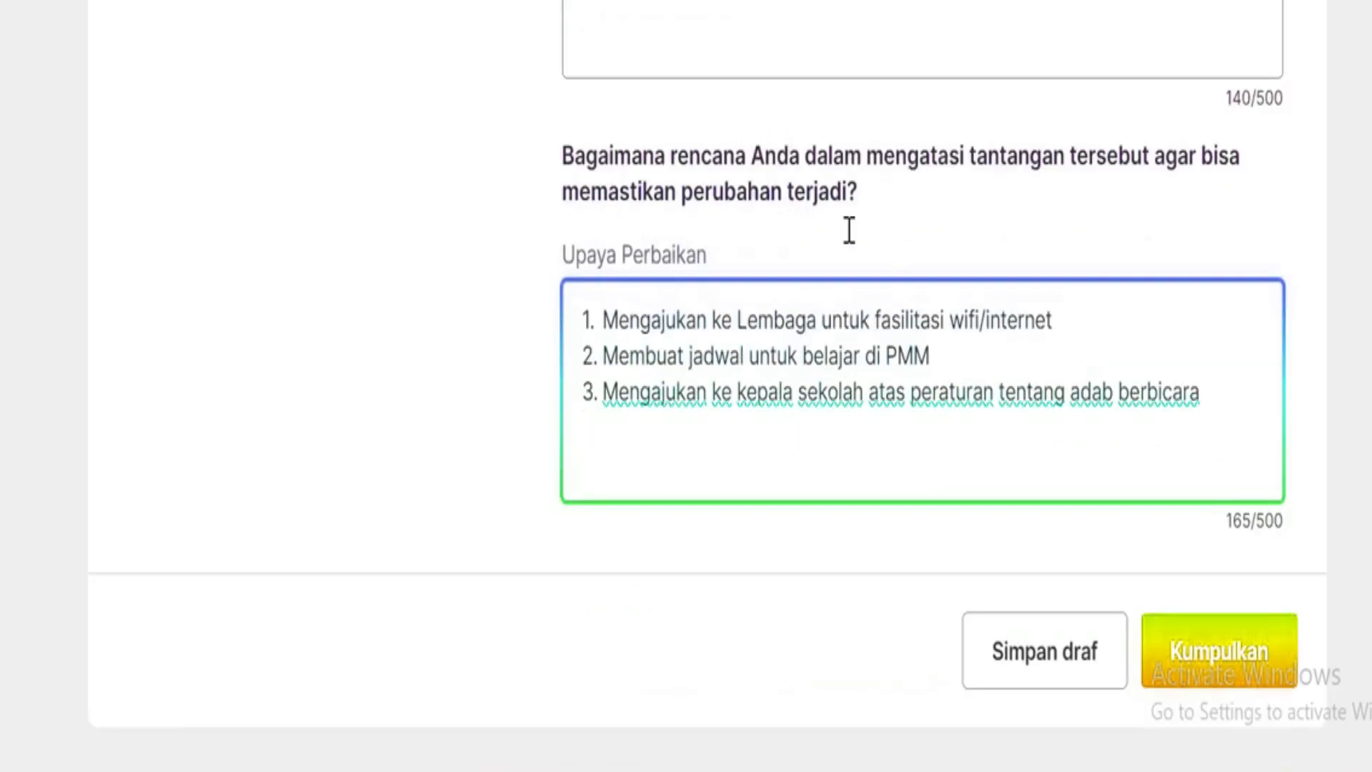
- Check the answers in both form sections, from the peer discussion Inspirasi field to the final PMM Upaya Perbaikan field
{"action": "scroll", "coordinate": [851, 243], "scroll_direction": "up", "scroll_amount": 18}
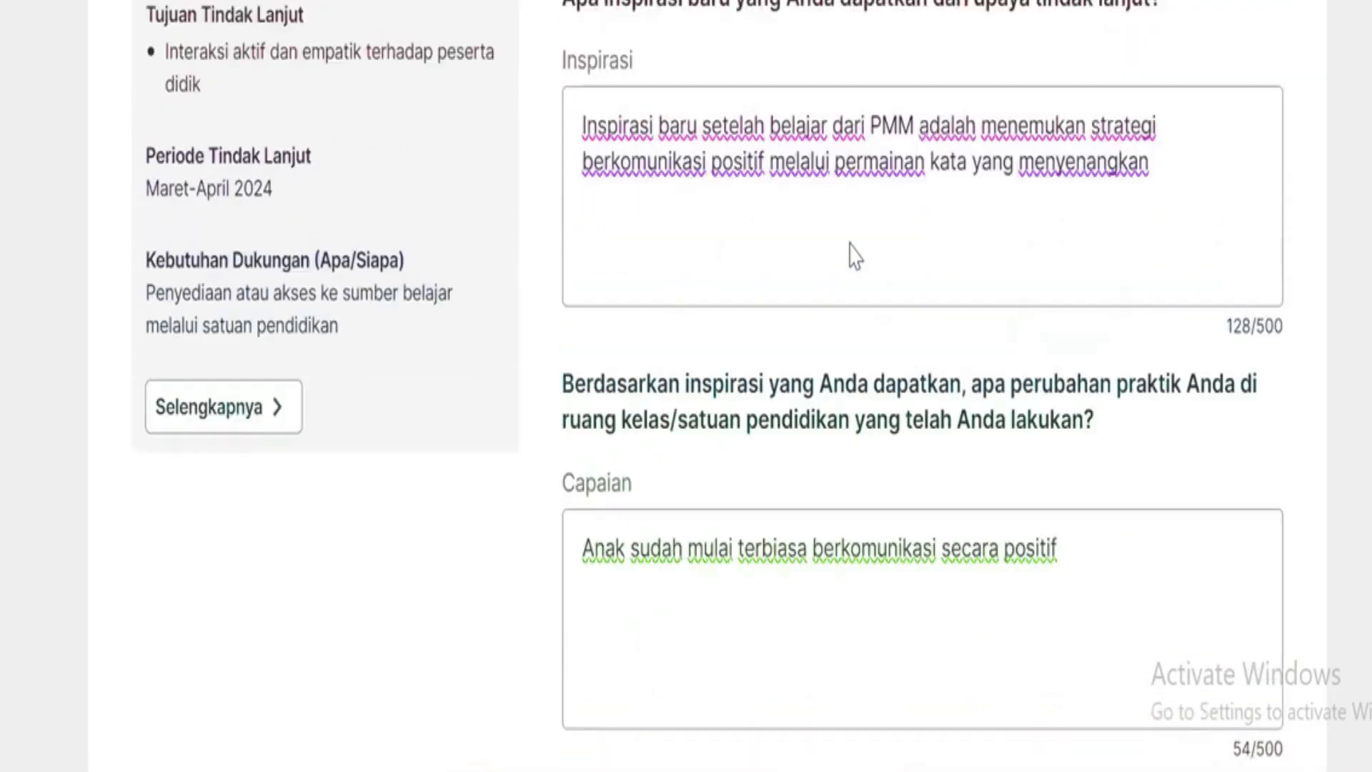
{"action": "scroll", "coordinate": [849, 258], "scroll_direction": "up", "scroll_amount": 15}
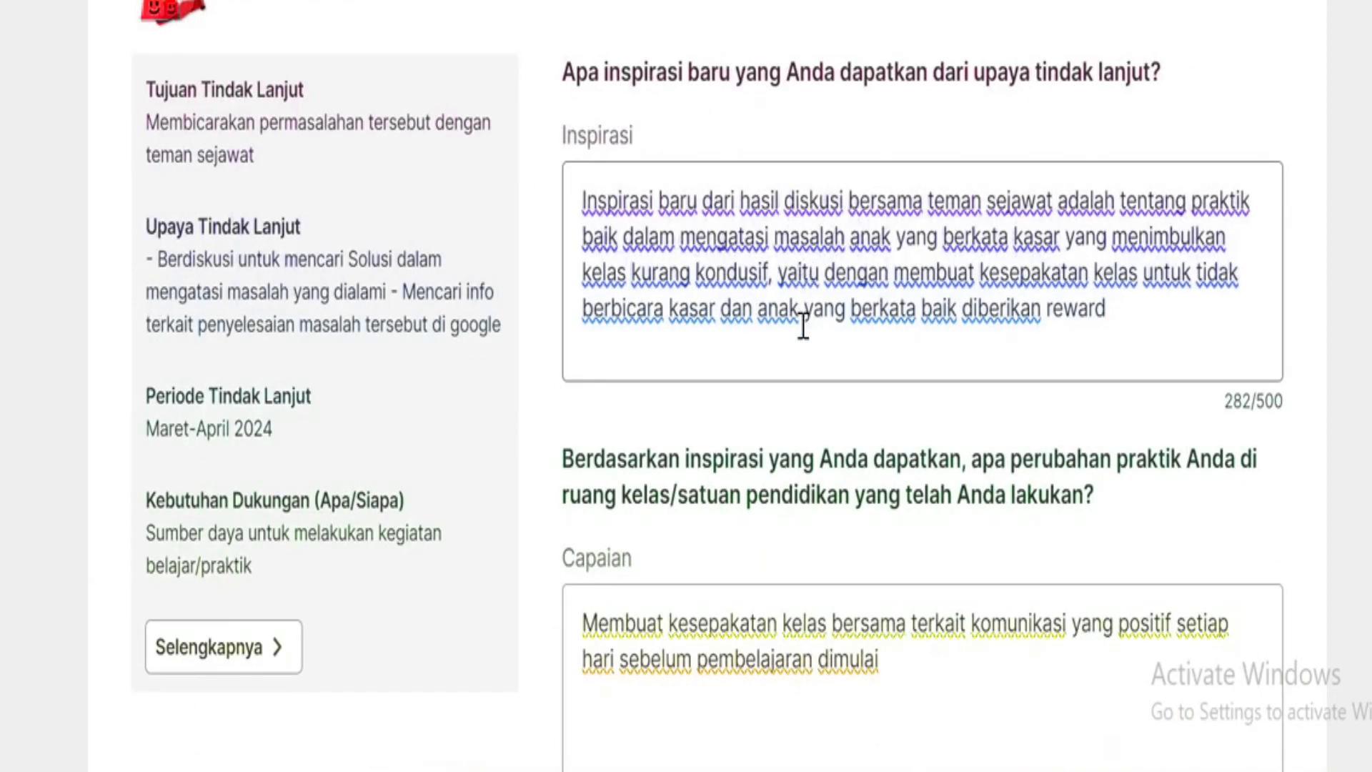
{"action": "scroll", "coordinate": [803, 326], "scroll_direction": "down", "scroll_amount": 8}
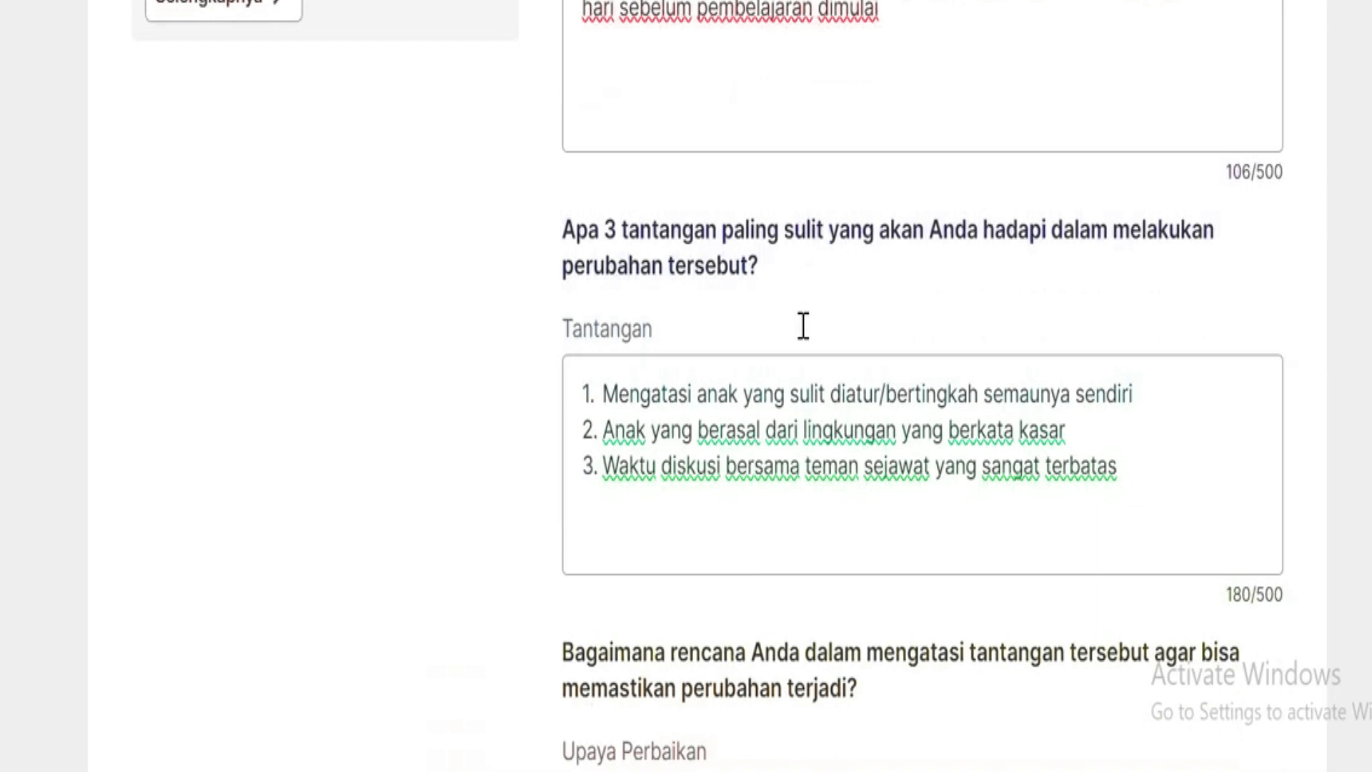
{"action": "scroll", "coordinate": [804, 326], "scroll_direction": "down", "scroll_amount": 20}
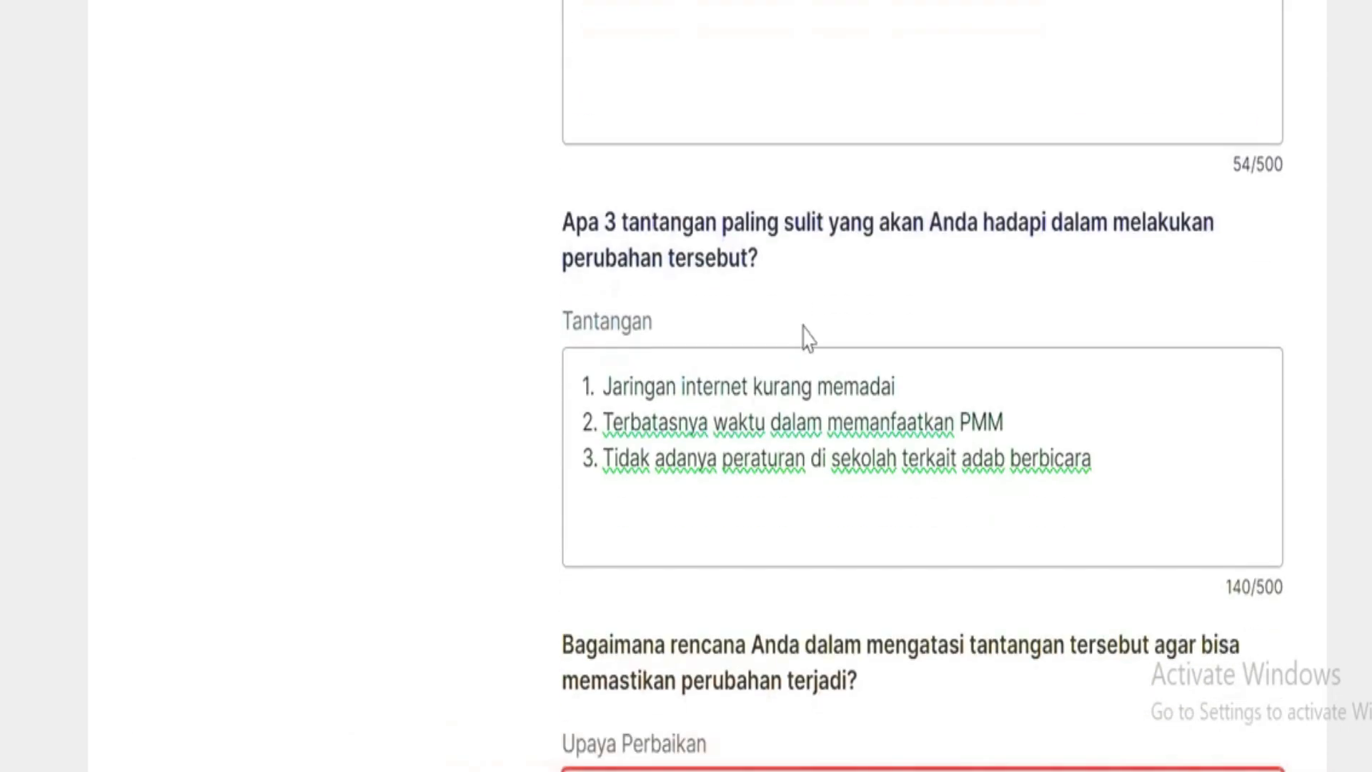
{"action": "scroll", "coordinate": [804, 335], "scroll_direction": "down", "scroll_amount": 6}
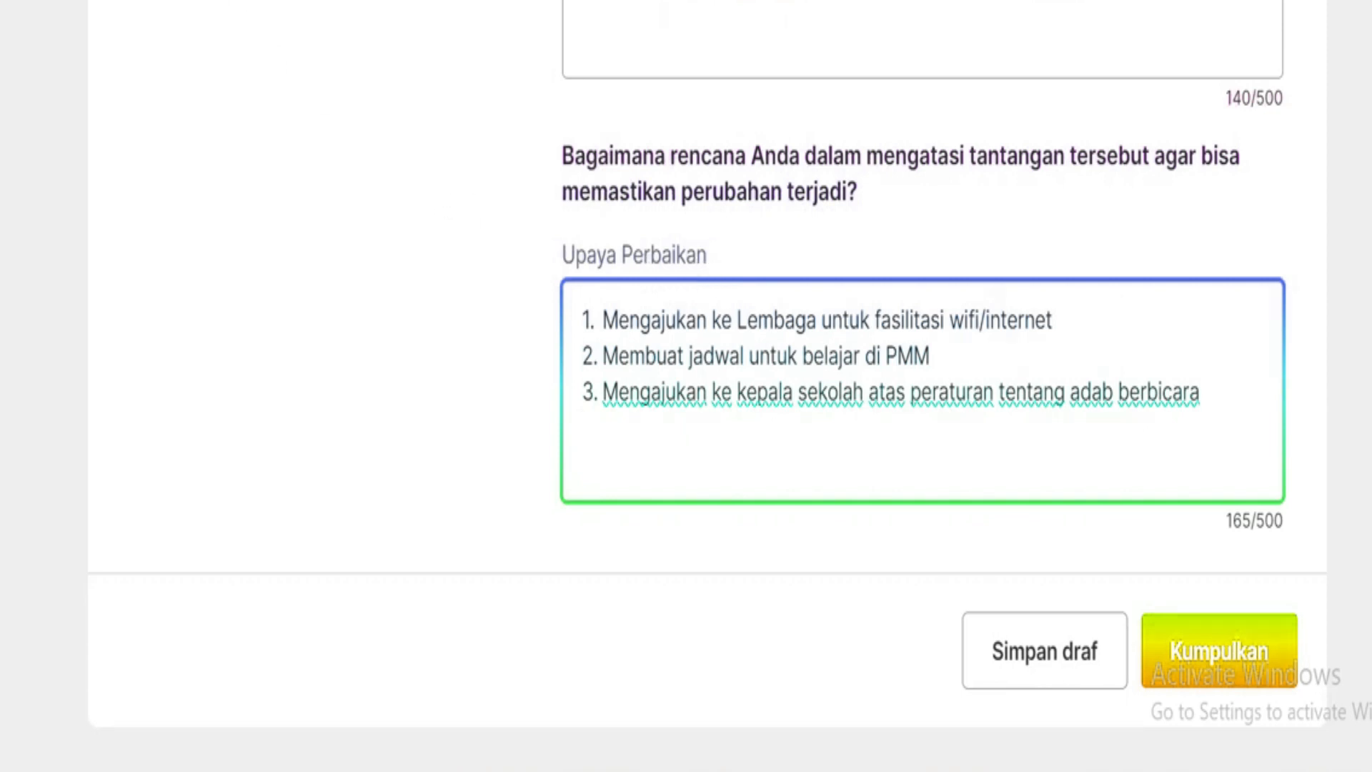
- Recheck the filled-in Formulir Refleksi Tindak Lanjut Observasi Kelas, submit it and confirm the submission
{"action": "scroll", "coordinate": [979, 283], "scroll_direction": "up", "scroll_amount": 10}
{"action": "scroll", "coordinate": [979, 282], "scroll_direction": "up", "scroll_amount": 20}
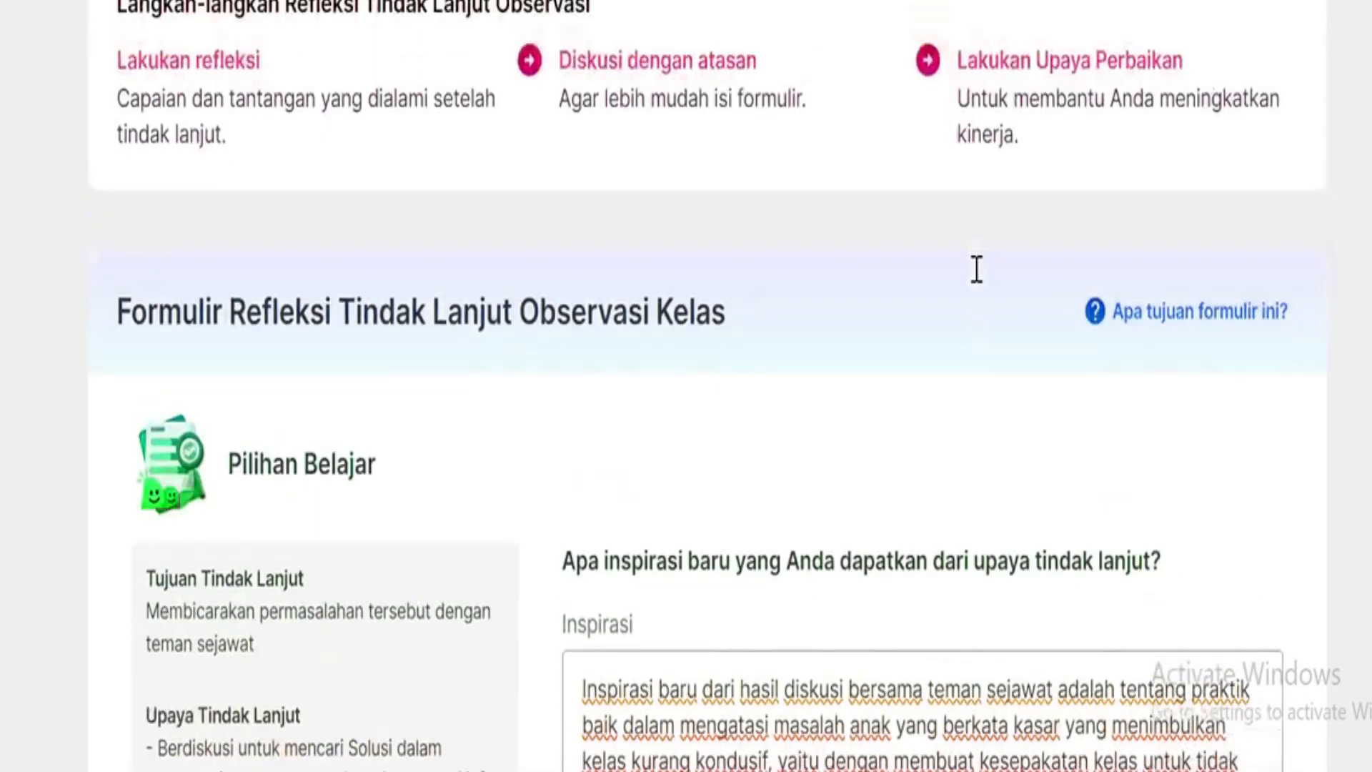
{"action": "scroll", "coordinate": [976, 270], "scroll_direction": "up", "scroll_amount": 2}
{"action": "scroll", "coordinate": [977, 270], "scroll_direction": "down", "scroll_amount": 12}
{"action": "scroll", "coordinate": [976, 270], "scroll_direction": "down", "scroll_amount": 15}
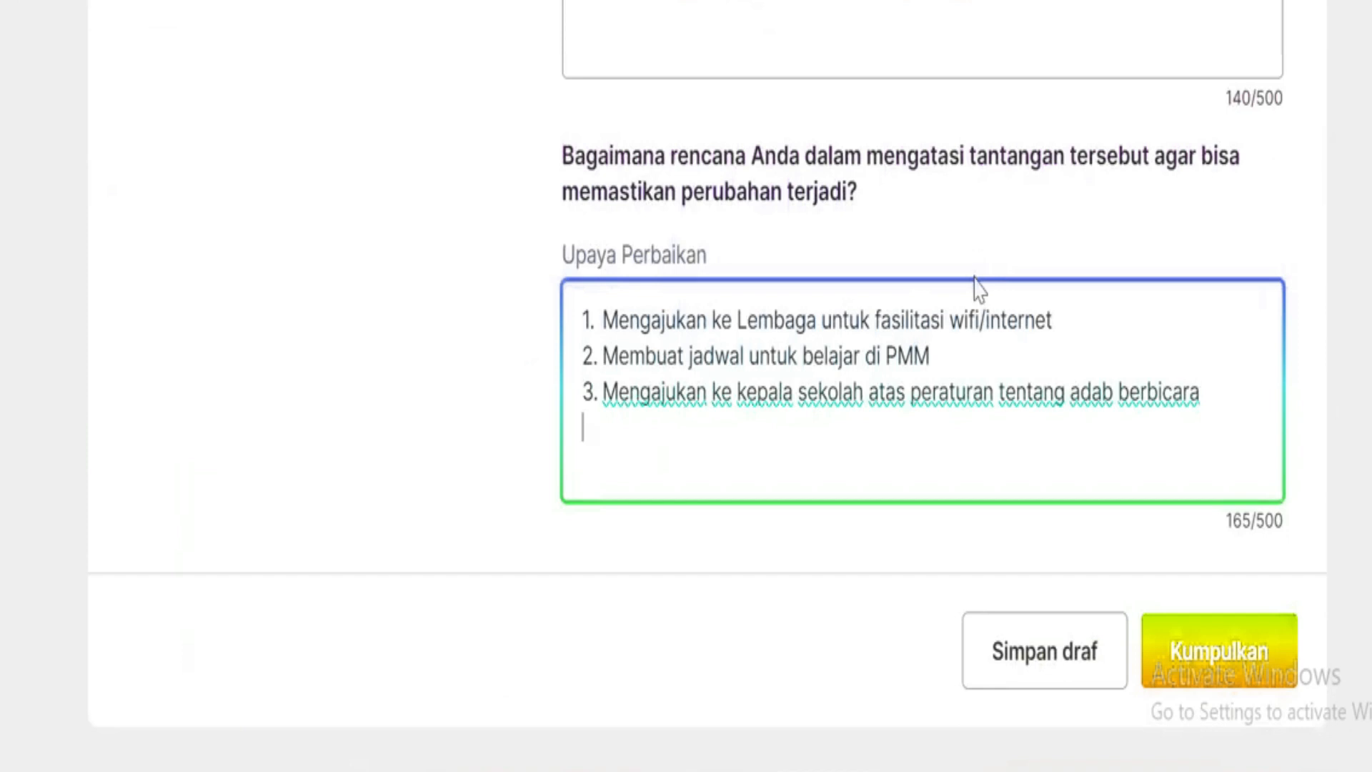
{"action": "left_click", "coordinate": [1217, 661]}
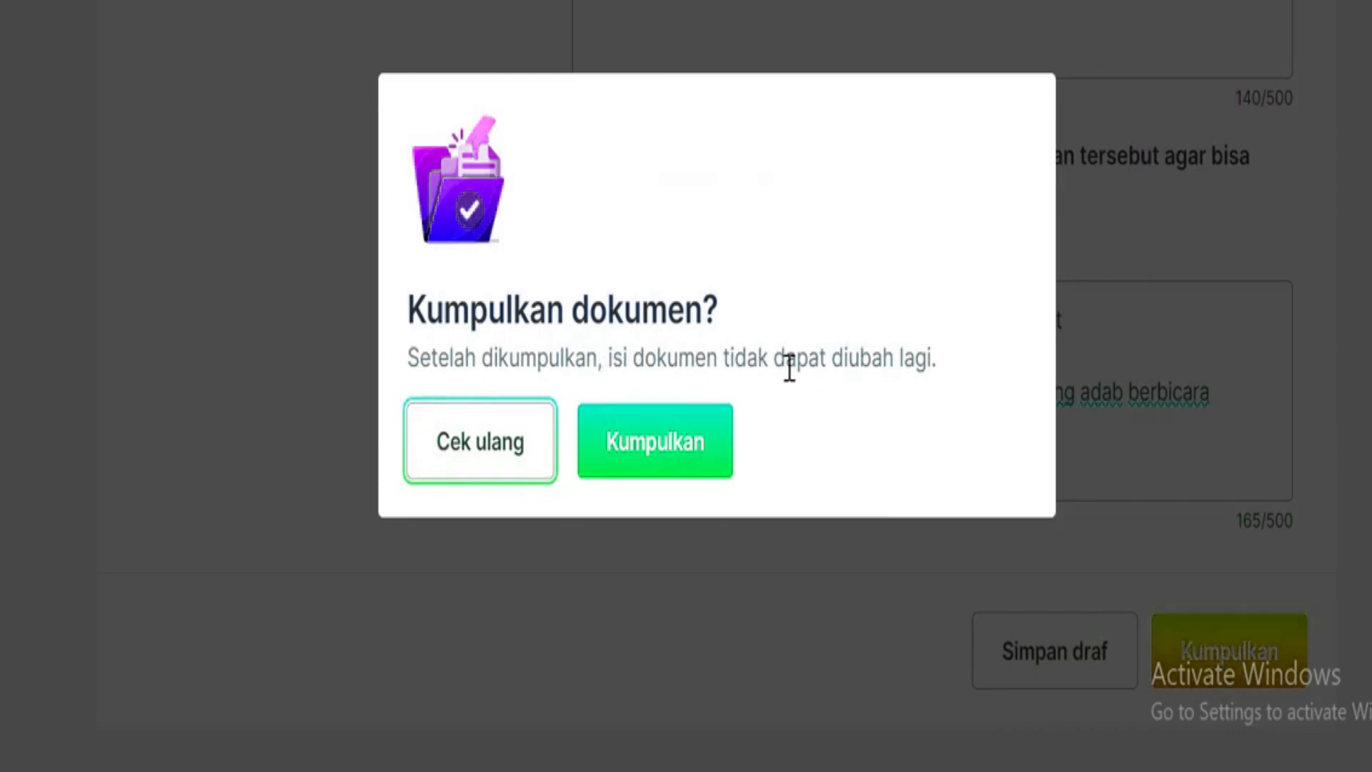
{"action": "left_click", "coordinate": [688, 454]}
- Check the completion status of every step in Bagian 1 and Bagian 2 of Pelaksanaan Observasi, along with the Praktik Kinerja indicator
{"action": "scroll", "coordinate": [800, 427], "scroll_direction": "down", "scroll_amount": 3}
{"action": "scroll", "coordinate": [801, 428], "scroll_direction": "down", "scroll_amount": 8}
{"action": "scroll", "coordinate": [801, 428], "scroll_direction": "up", "scroll_amount": 5}
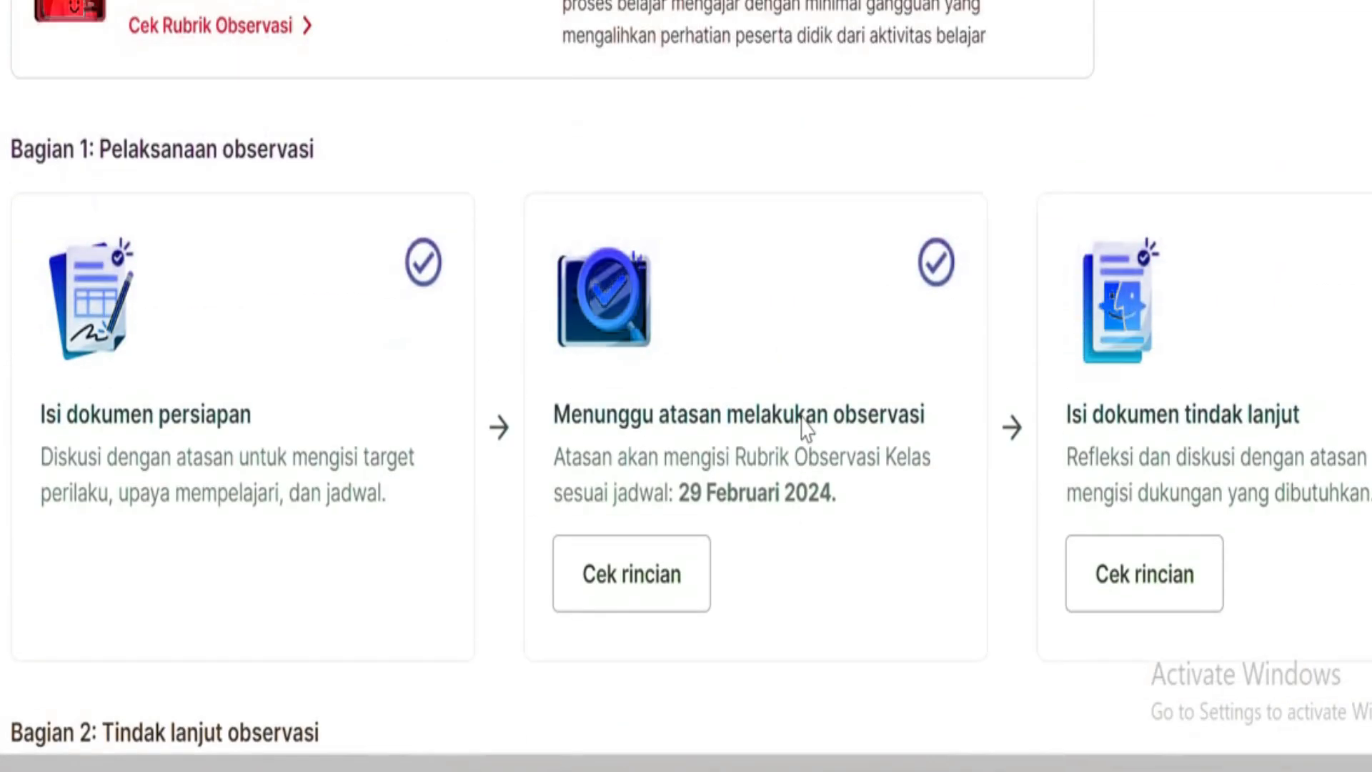
{"action": "scroll", "coordinate": [804, 421], "scroll_direction": "down", "scroll_amount": 8}
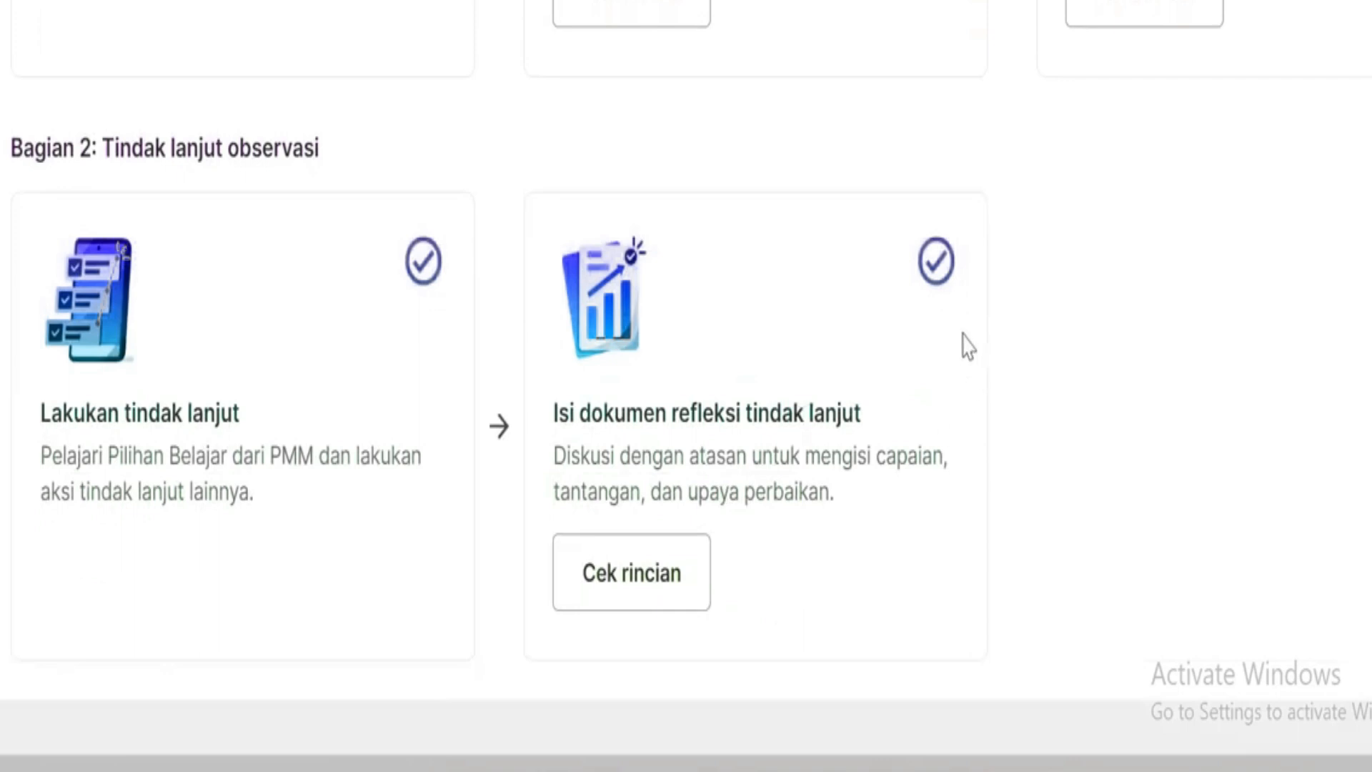
{"action": "scroll", "coordinate": [968, 347], "scroll_direction": "up", "scroll_amount": 5}
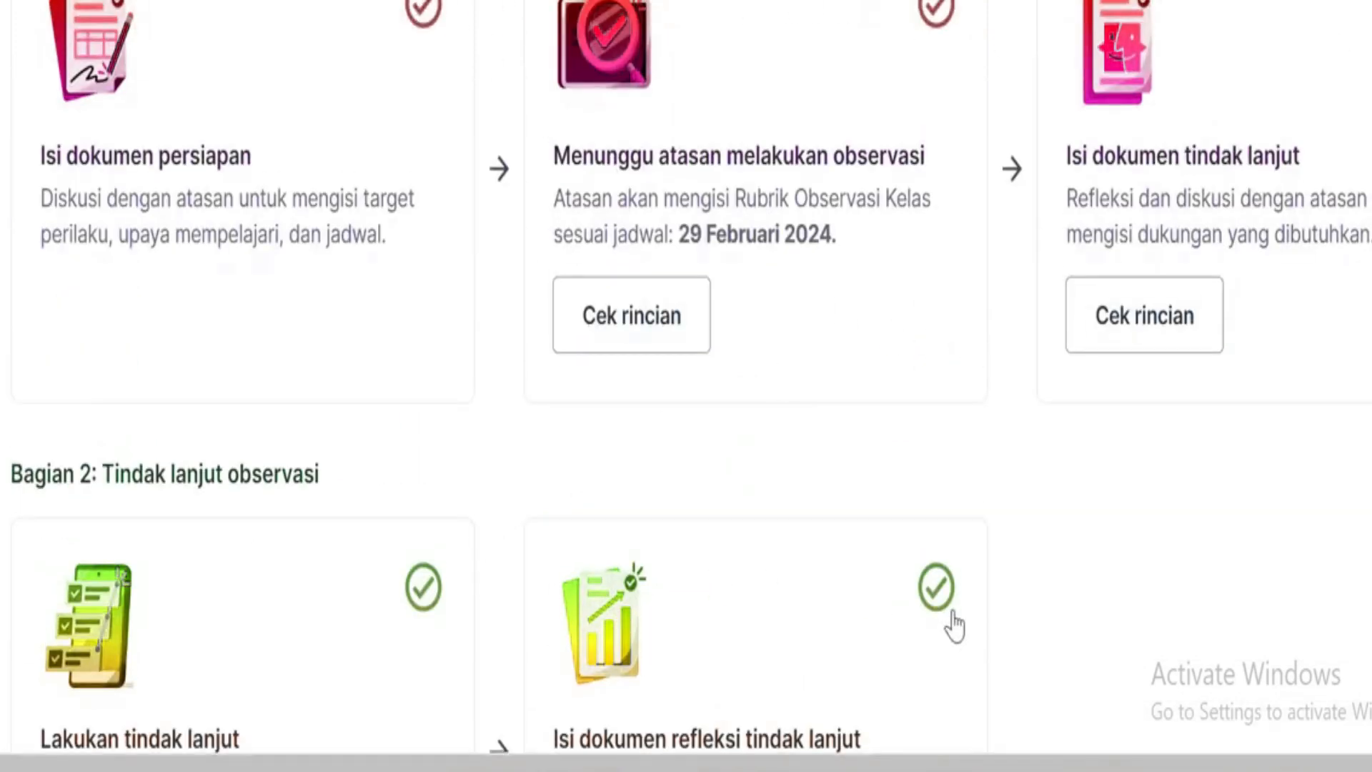
{"action": "scroll", "coordinate": [951, 621], "scroll_direction": "down", "scroll_amount": 5}
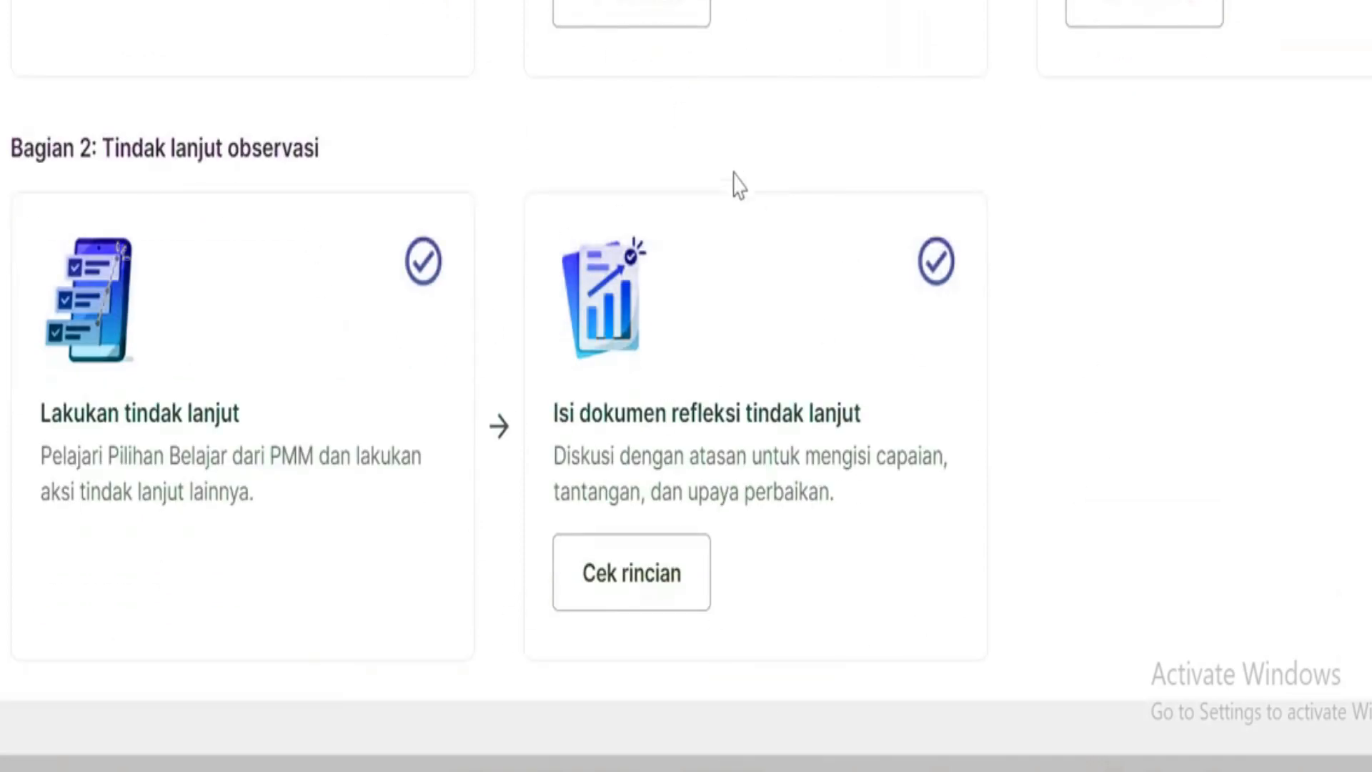
{"action": "scroll", "coordinate": [735, 193], "scroll_direction": "up", "scroll_amount": 10}
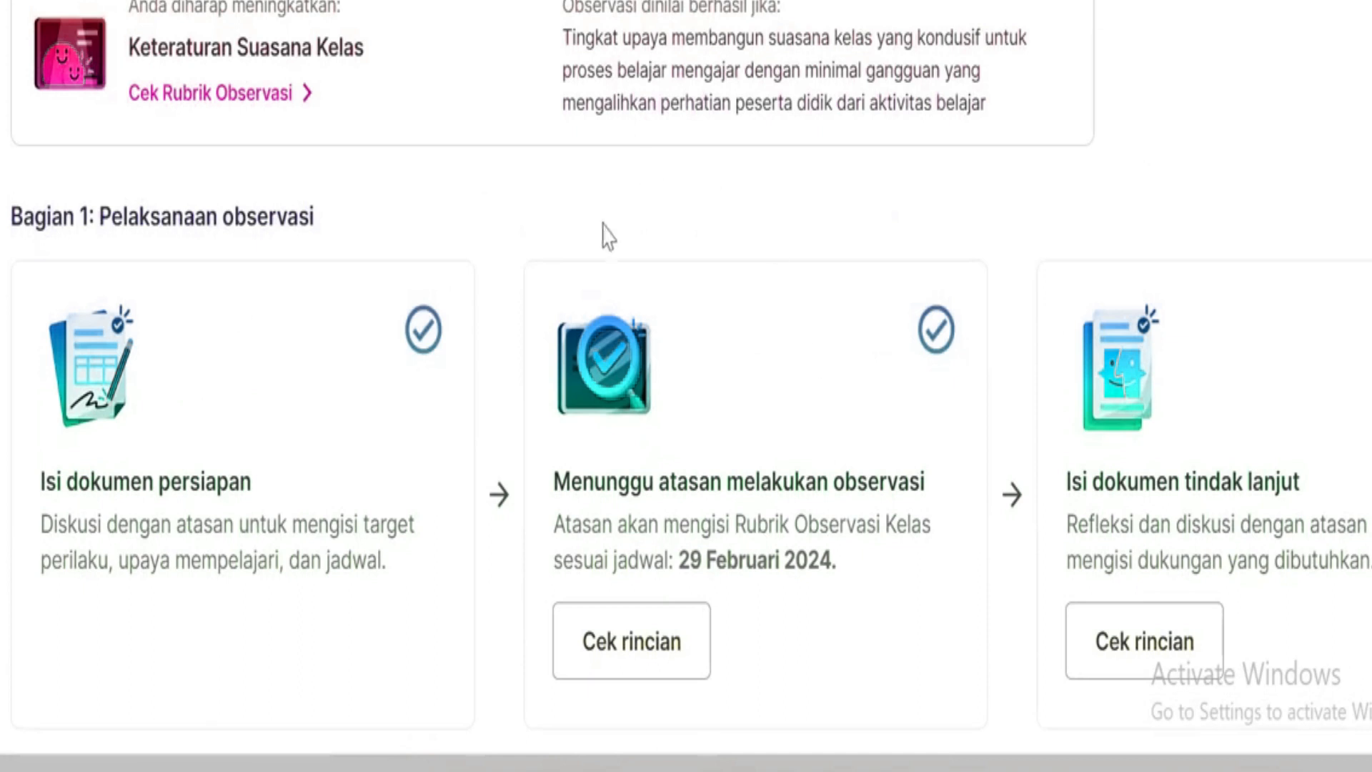
{"action": "scroll", "coordinate": [609, 237], "scroll_direction": "up", "scroll_amount": 6}
{"action": "scroll", "coordinate": [706, 309], "scroll_direction": "down", "scroll_amount": 5}
{"action": "scroll", "coordinate": [707, 309], "scroll_direction": "up", "scroll_amount": 5}
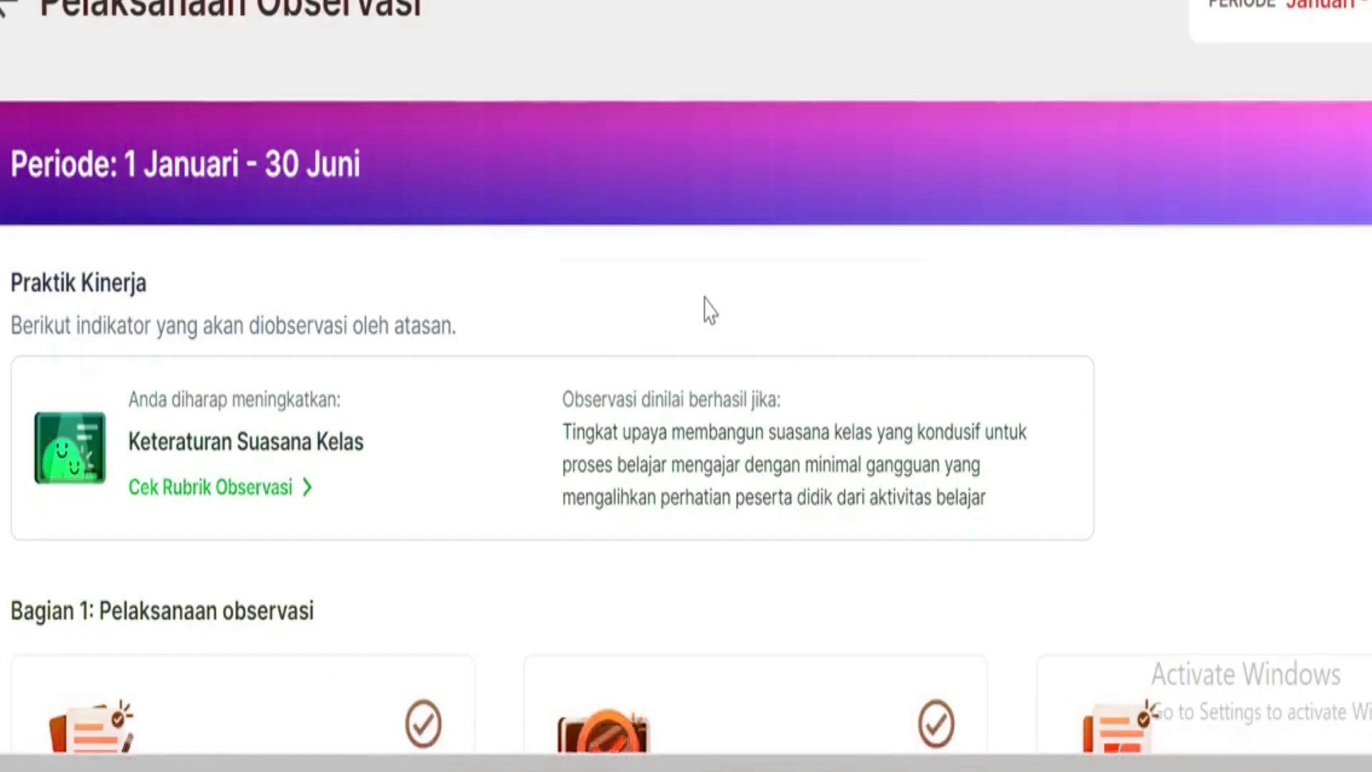
{"action": "scroll", "coordinate": [629, 275], "scroll_direction": "down", "scroll_amount": 3}
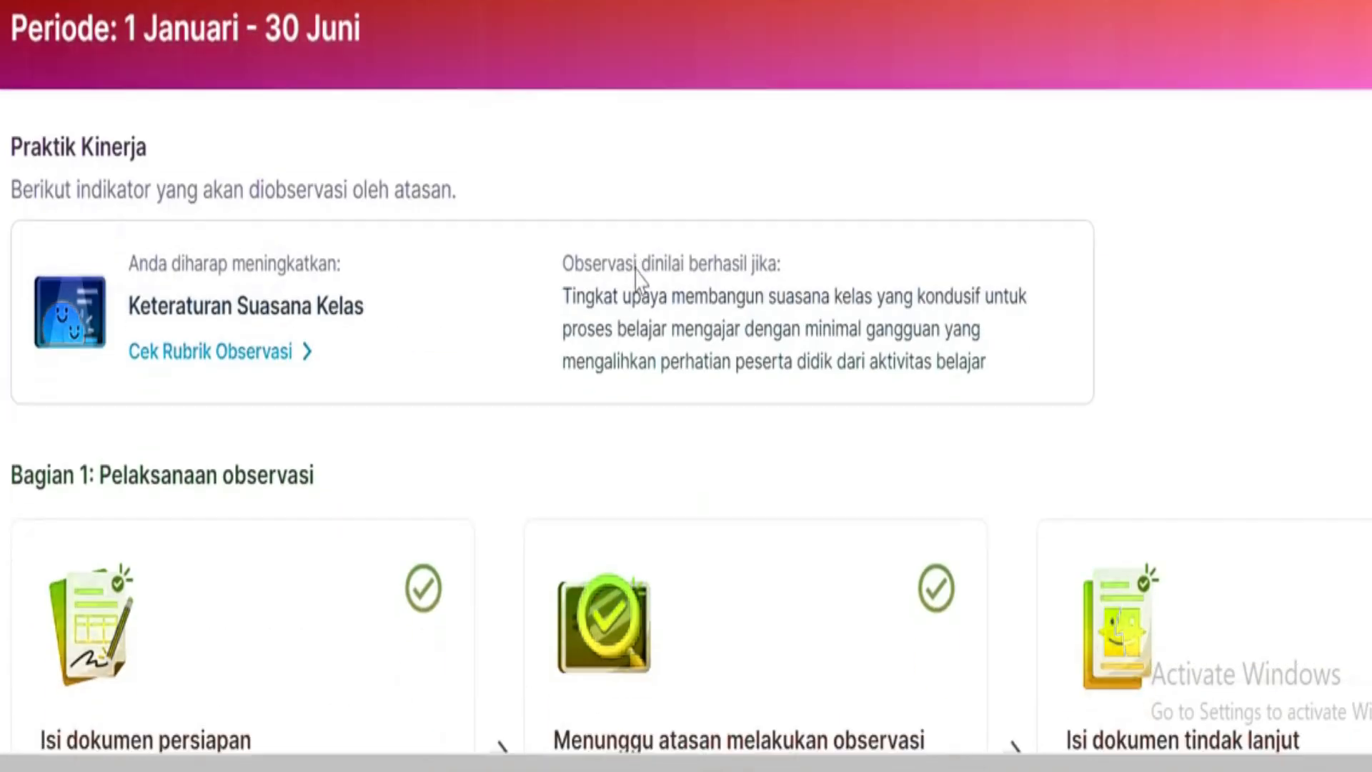
{"action": "scroll", "coordinate": [643, 343], "scroll_direction": "up", "scroll_amount": 3}
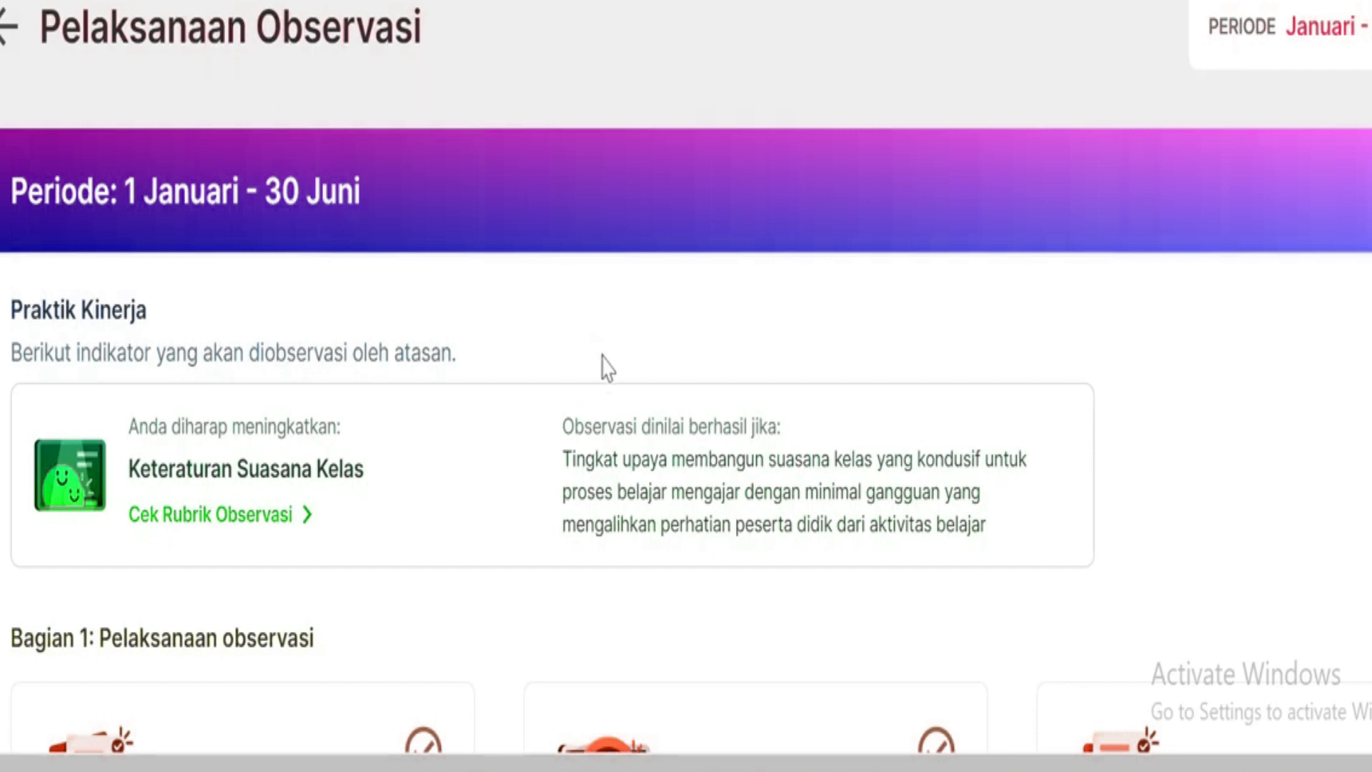
{"action": "scroll", "coordinate": [606, 364], "scroll_direction": "down", "scroll_amount": 10}
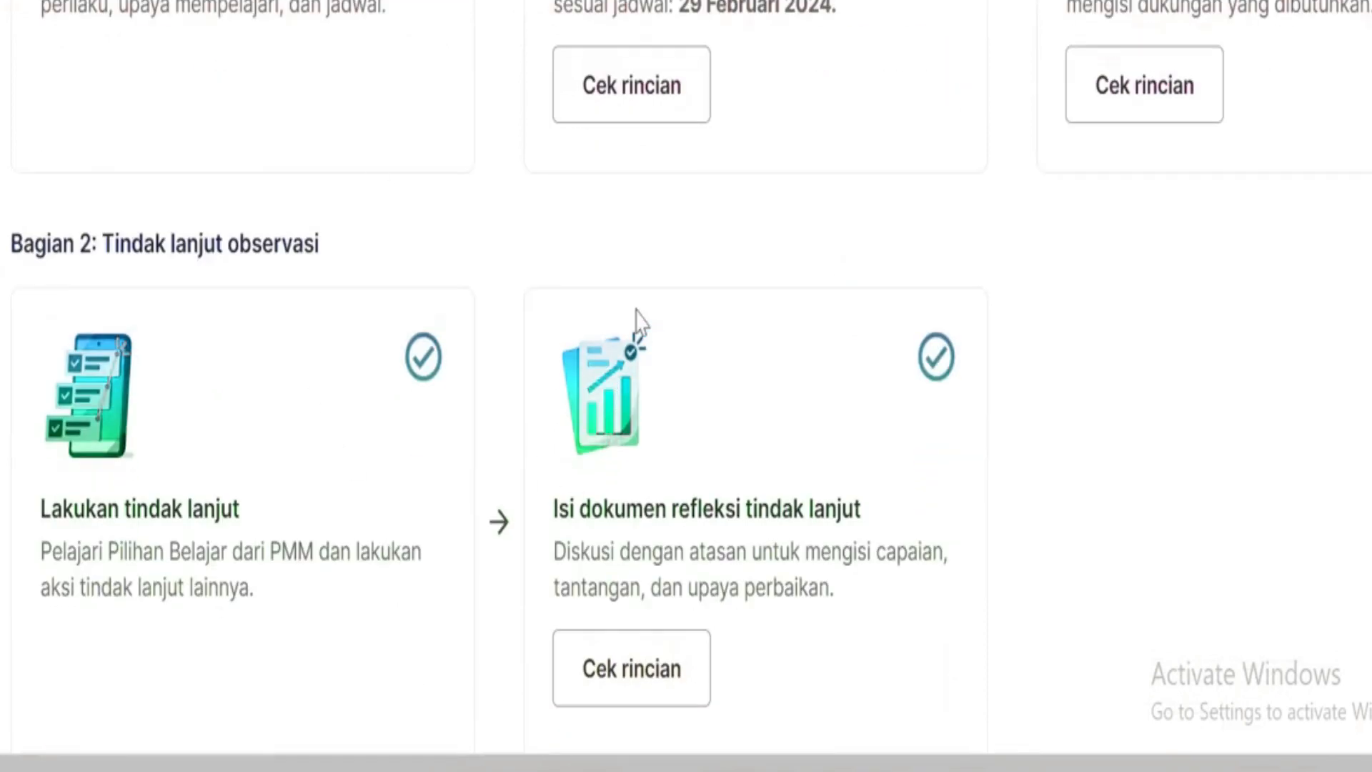
{"action": "scroll", "coordinate": [843, 601], "scroll_direction": "down", "scroll_amount": 1}
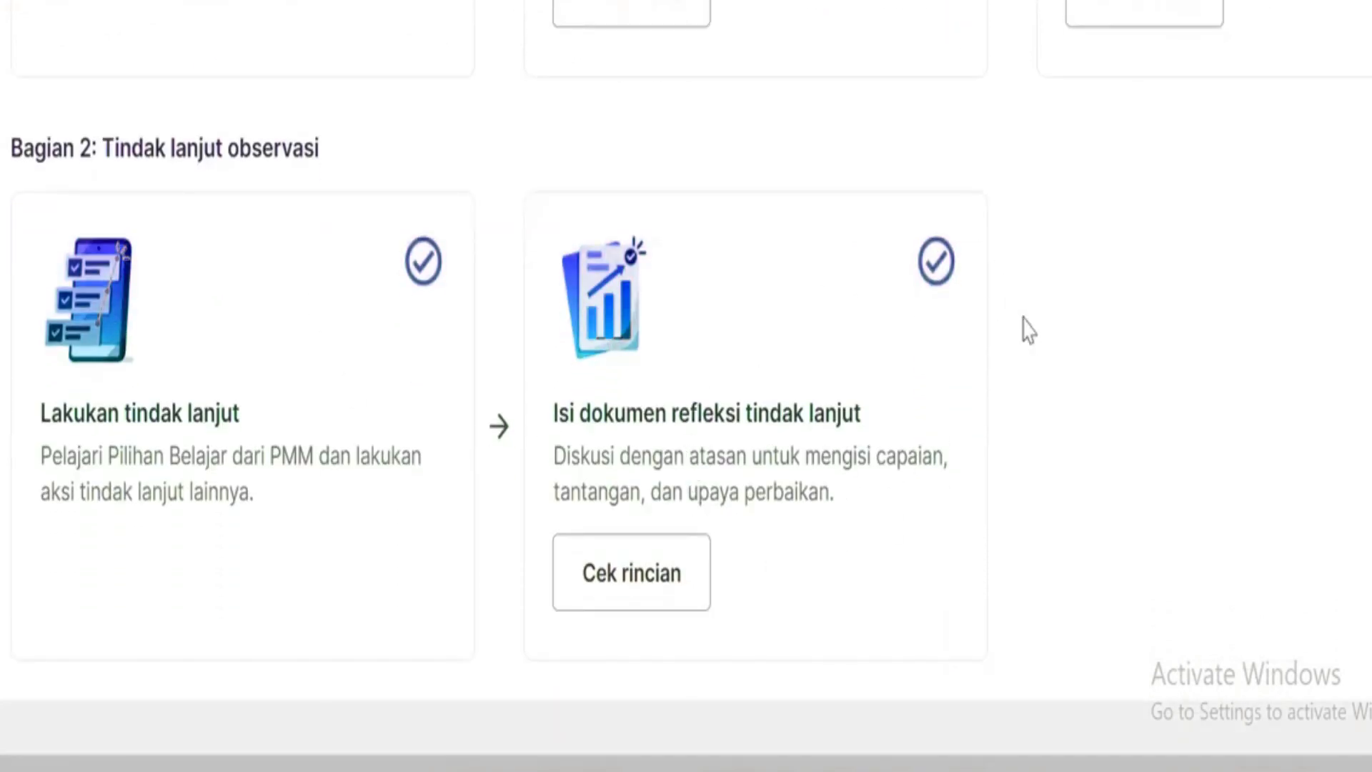
{"action": "scroll", "coordinate": [652, 276], "scroll_direction": "up", "scroll_amount": 4}
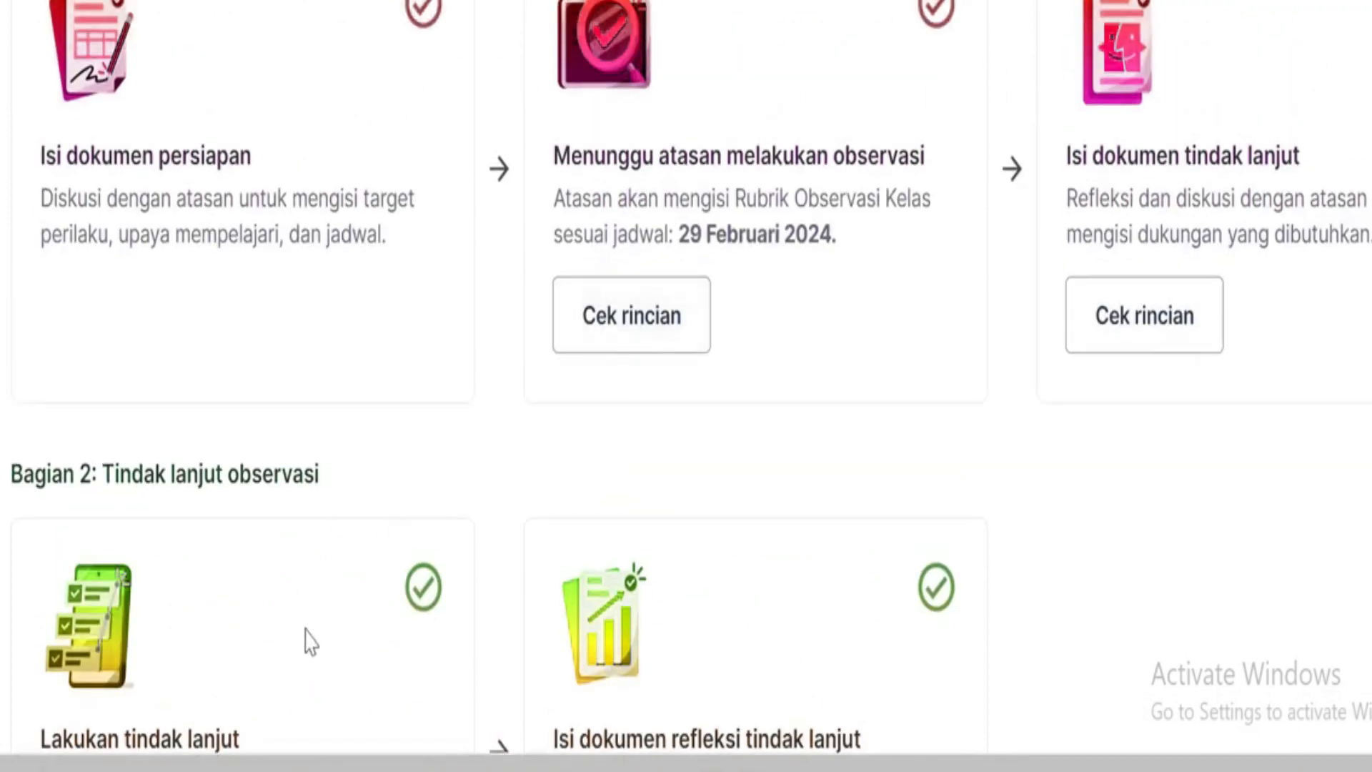
{"action": "scroll", "coordinate": [449, 543], "scroll_direction": "down", "scroll_amount": 4}
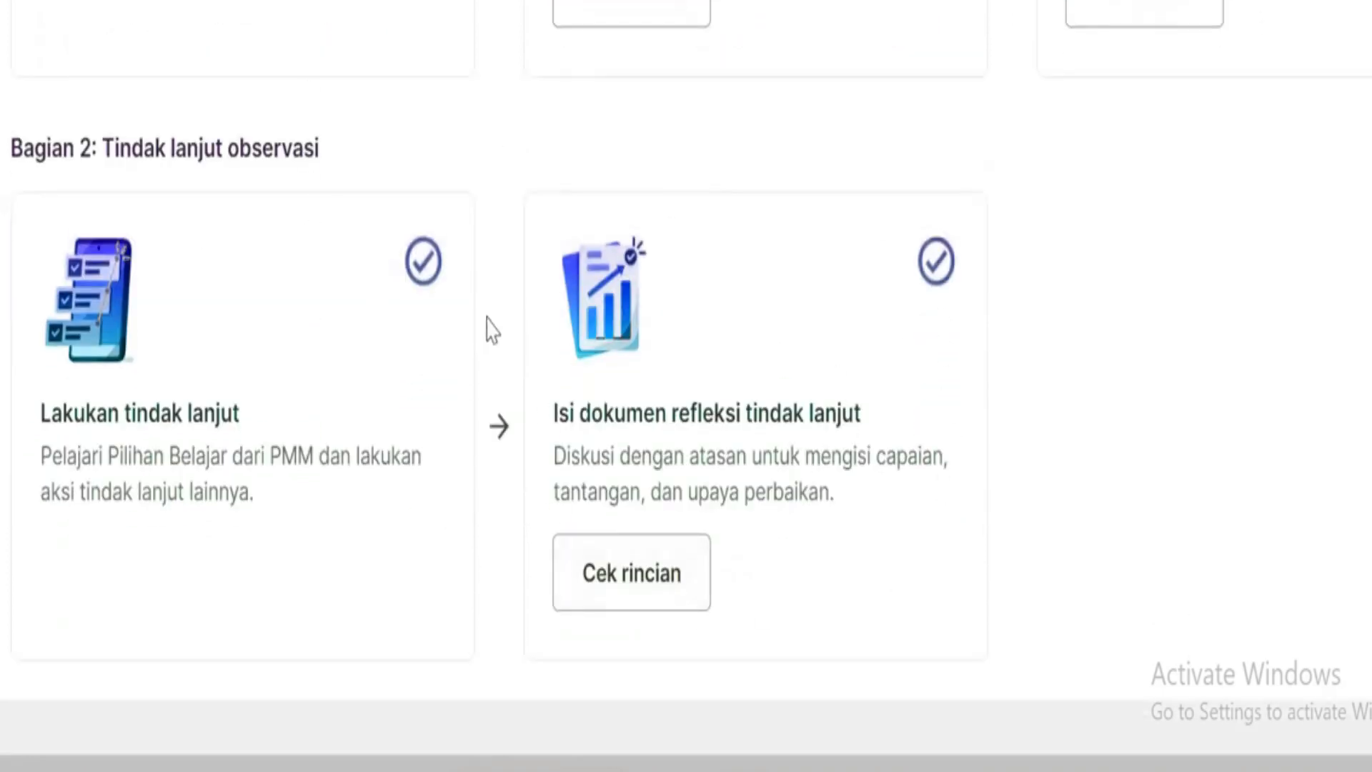
{"action": "scroll", "coordinate": [479, 333], "scroll_direction": "up", "scroll_amount": 10}
{"action": "scroll", "coordinate": [472, 332], "scroll_direction": "up", "scroll_amount": 1}
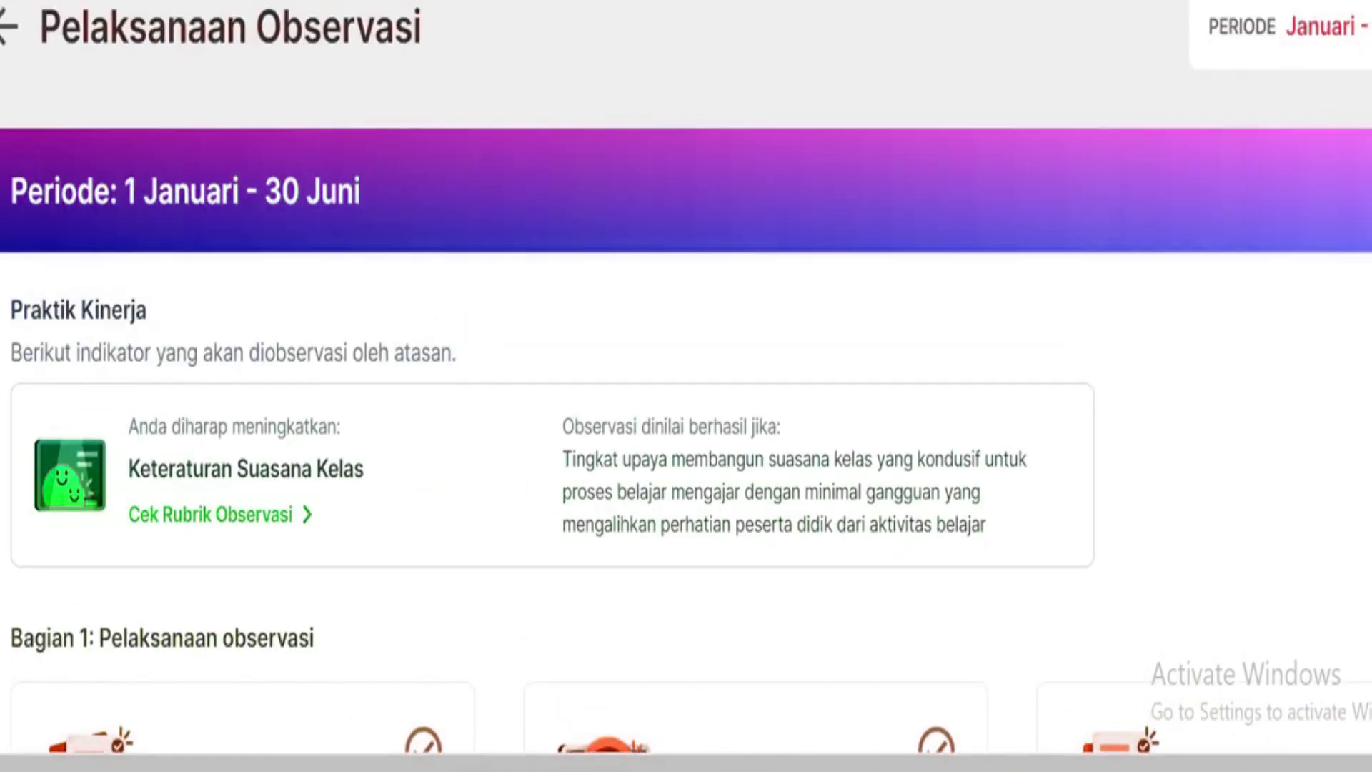
- Return to the Pelaksanaan Kinerja overview and check the progress of Observasi Praktik Kinerja
{"action": "left_click", "coordinate": [10, 33]}
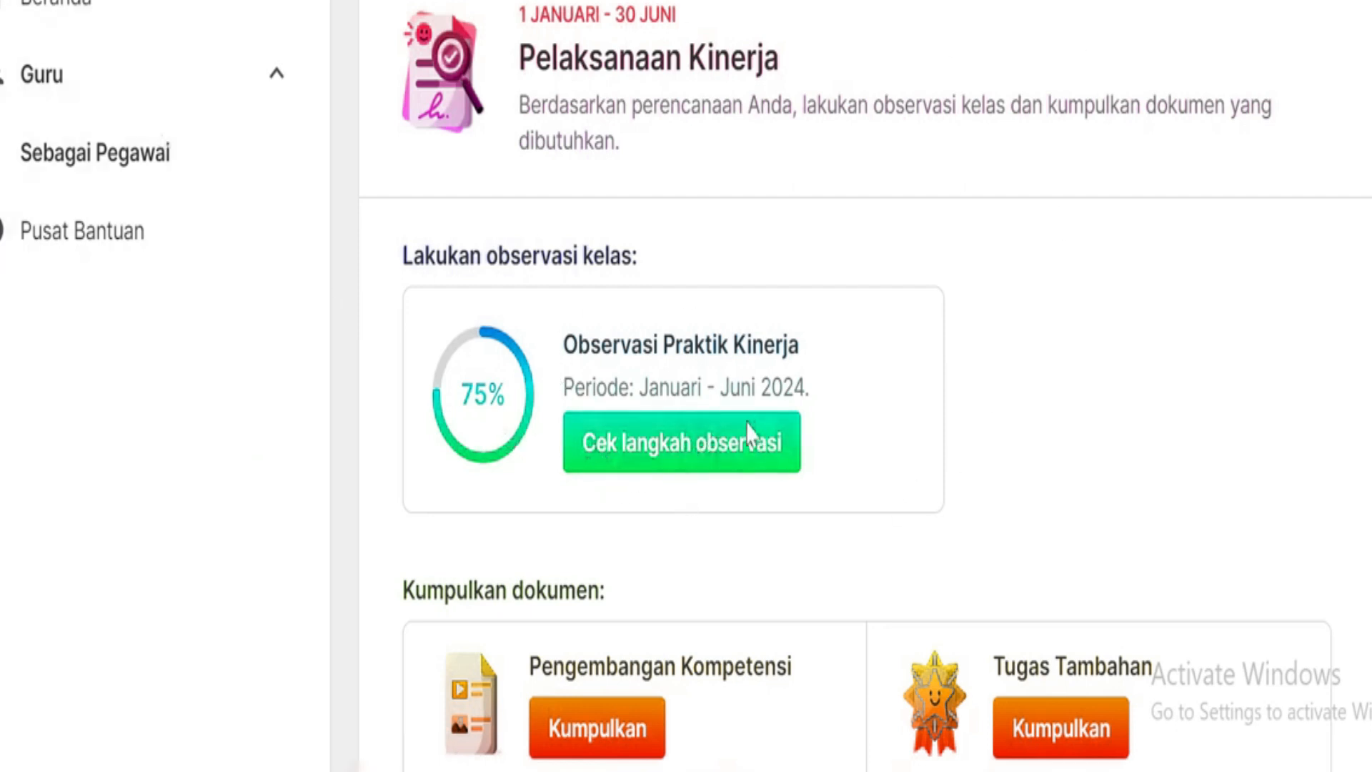
{"action": "left_click", "coordinate": [690, 449]}
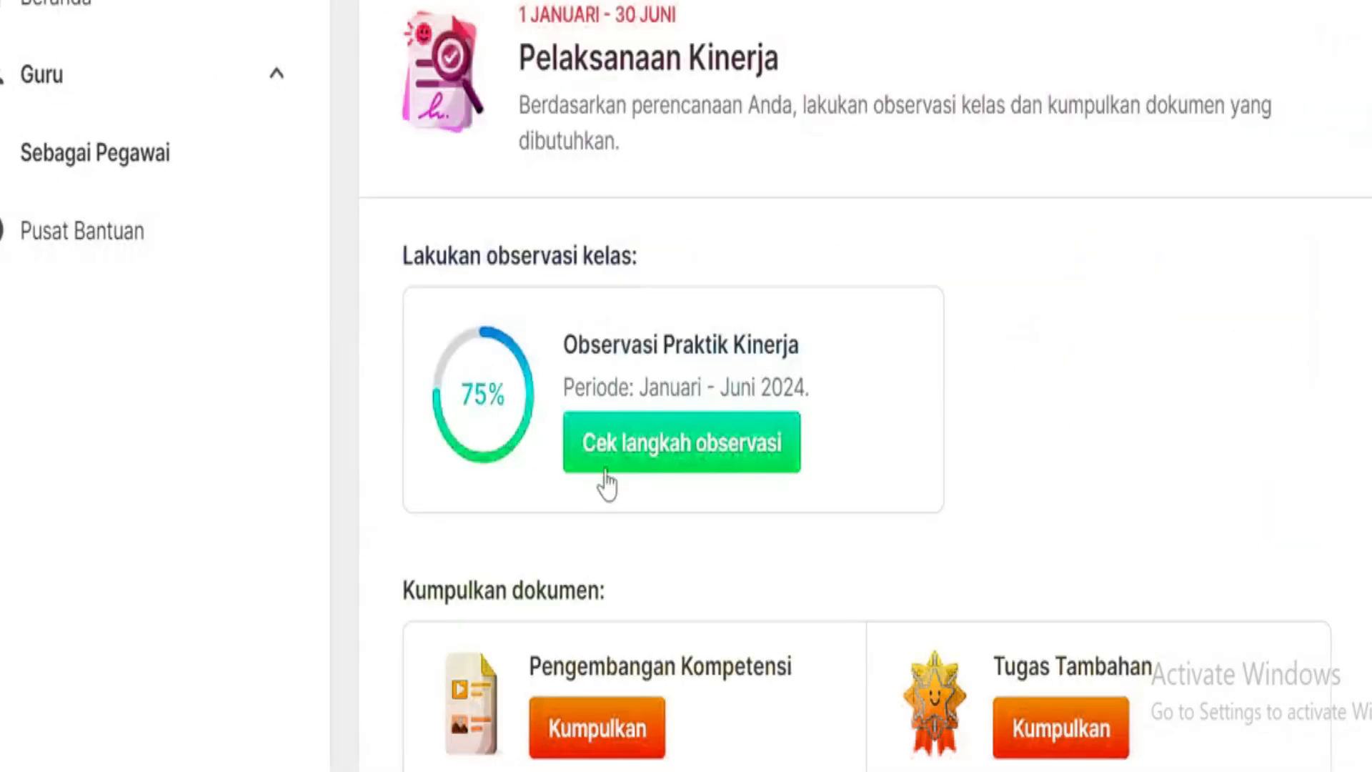
{"action": "left_click", "coordinate": [697, 457]}
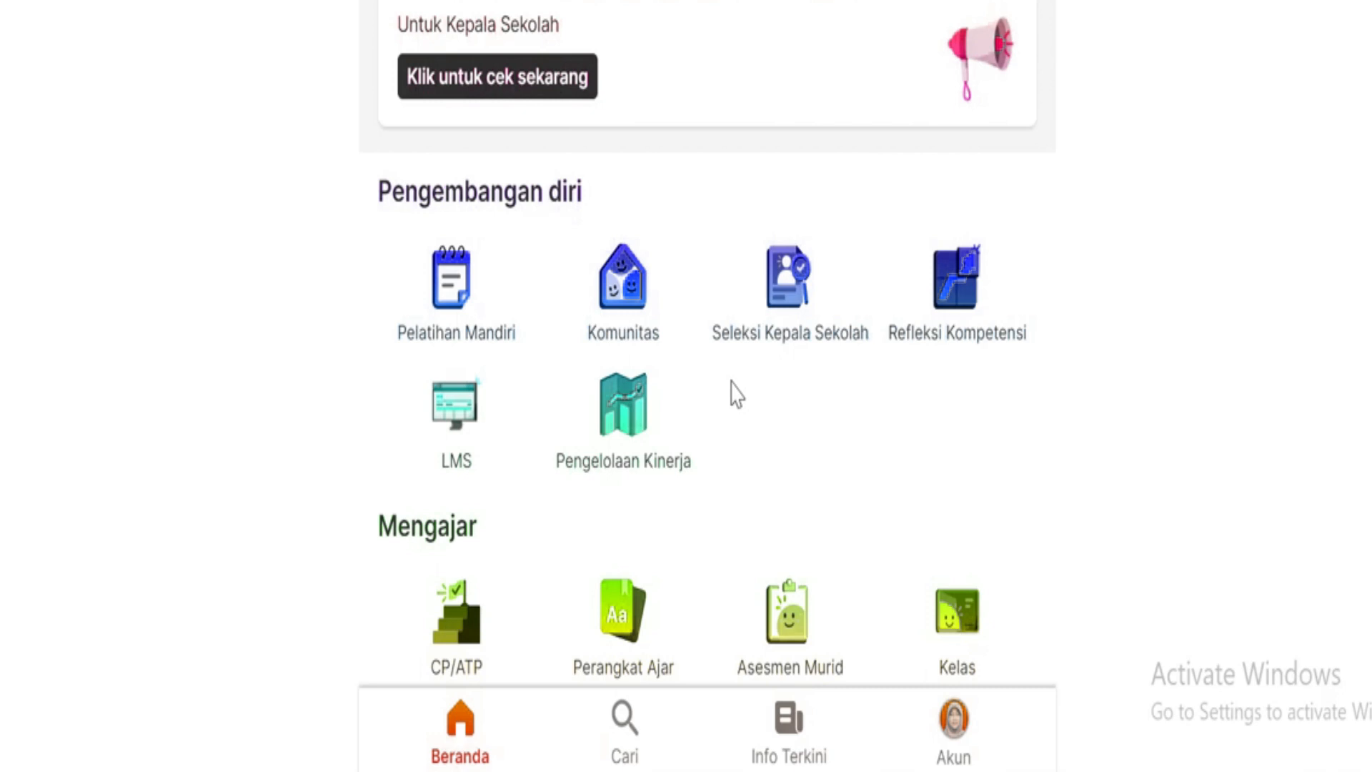
- In the principal's account, open Pengelolaan Kinerja as Pejabat Penilai Kinerja and enter Lakukan Penilaian for TK ABDAN SHOLIHAN
{"action": "left_click", "coordinate": [632, 415]}
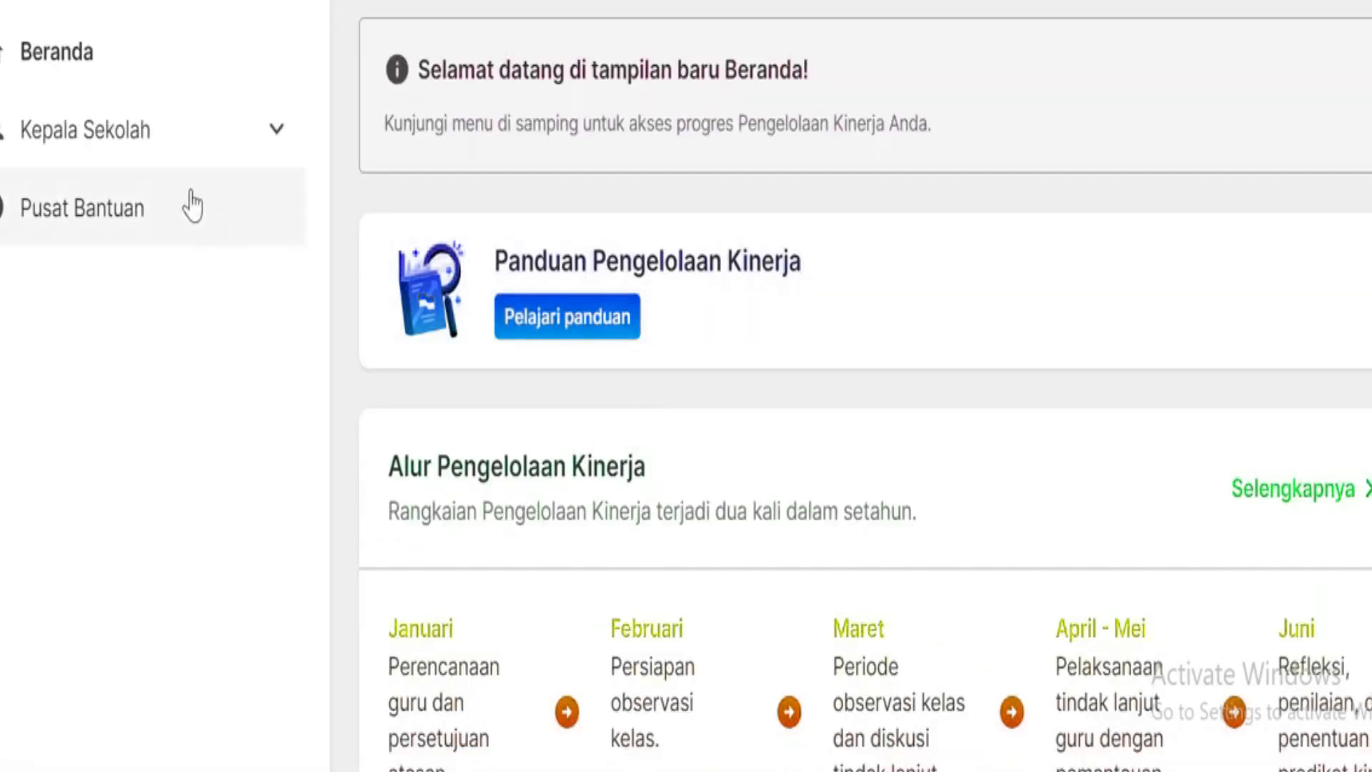
{"action": "left_click", "coordinate": [159, 148]}
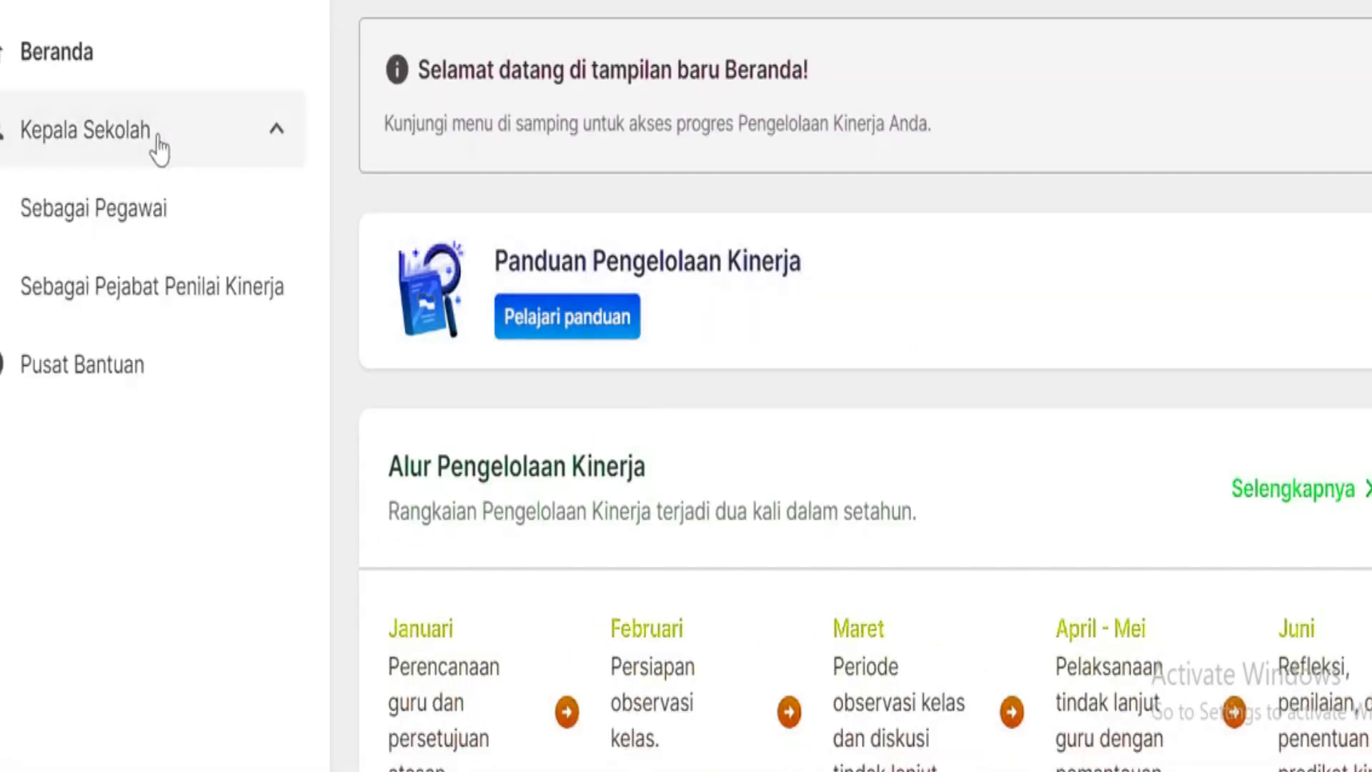
{"action": "left_click", "coordinate": [133, 300]}
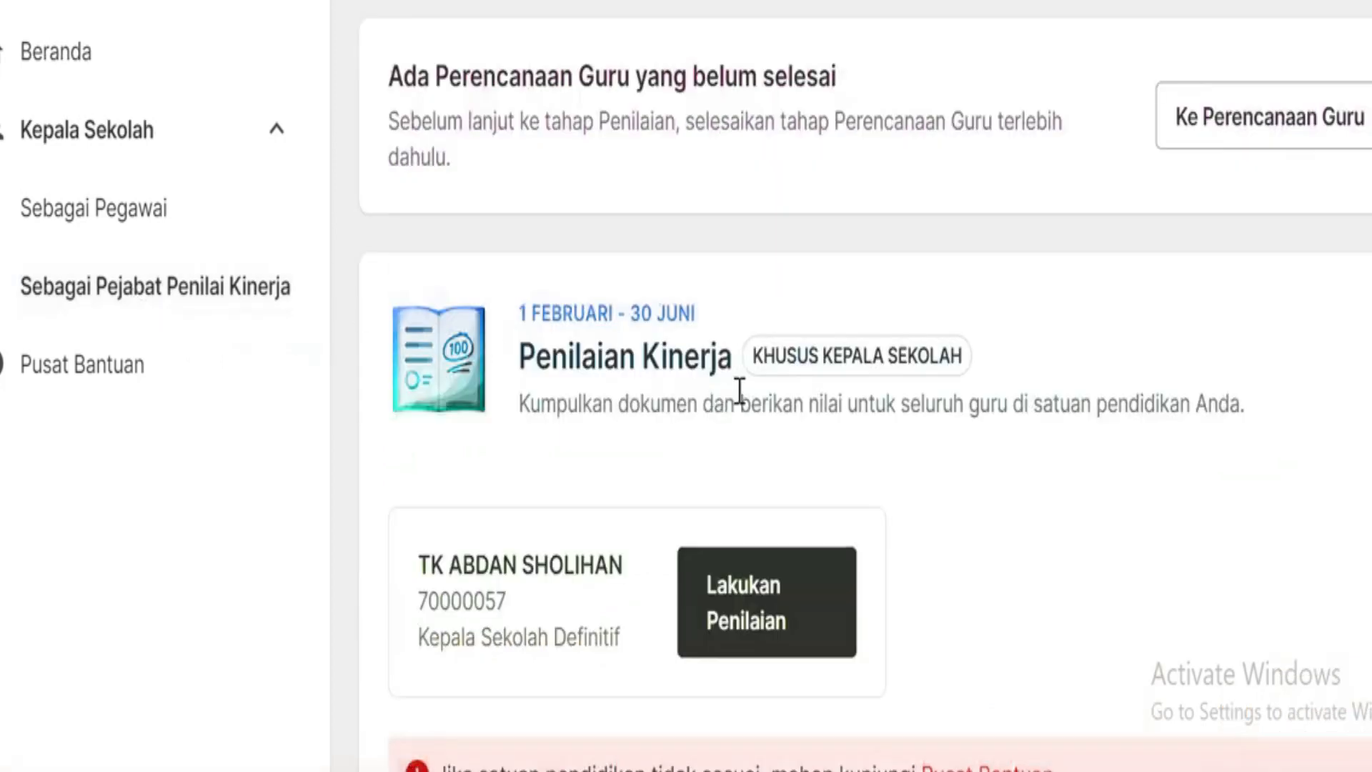
{"action": "scroll", "coordinate": [935, 513], "scroll_direction": "down", "scroll_amount": 4}
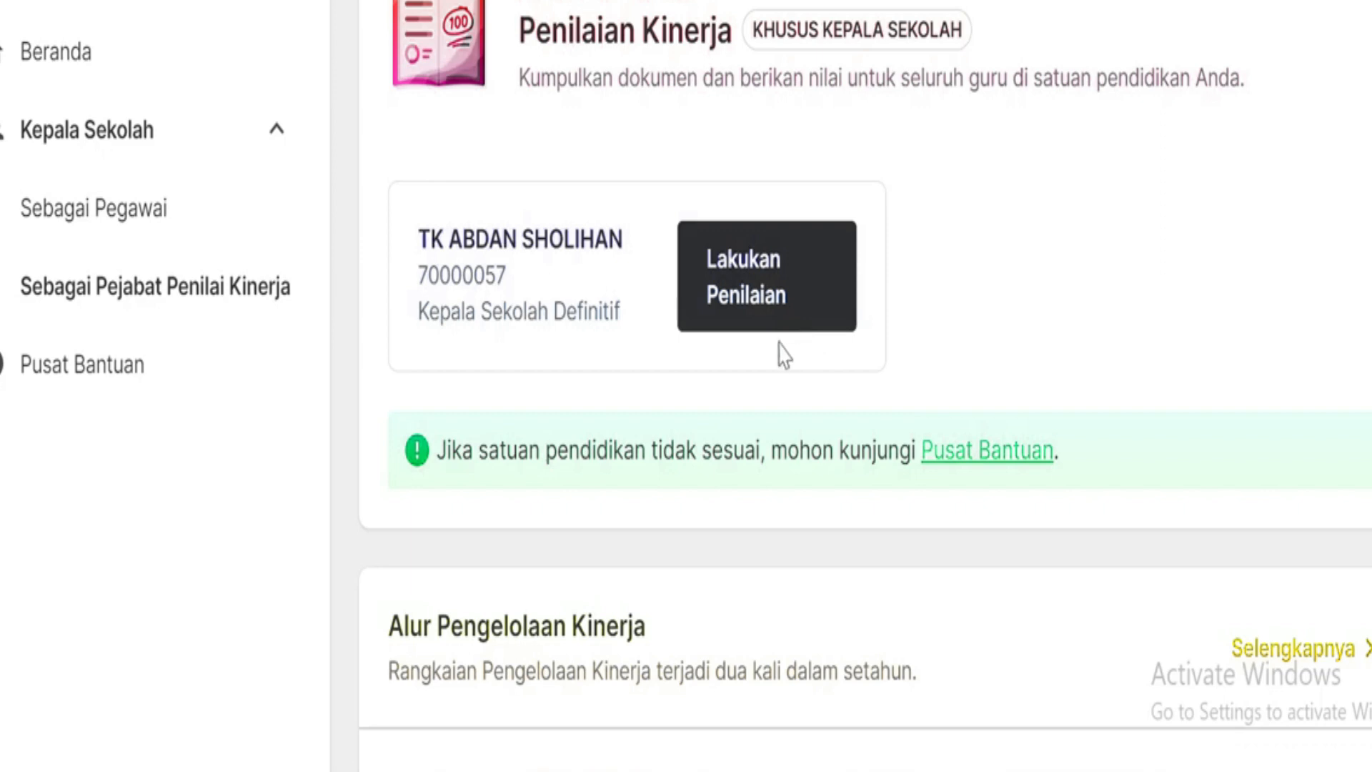
{"action": "left_click", "coordinate": [744, 290]}
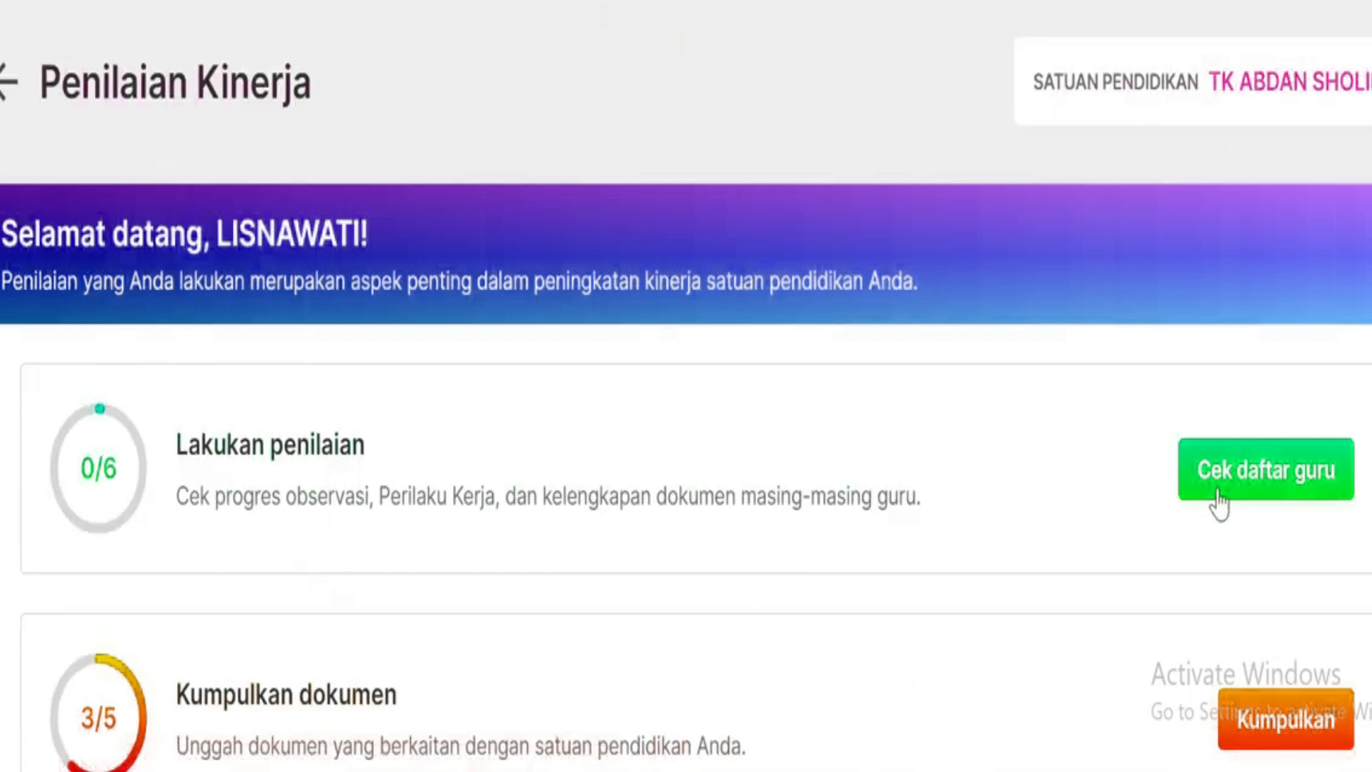
- From the teacher list, open the assessment of the teacher at the Nilai refleksi tindak lanjut stage and enter their Observasi Kelas
{"action": "left_click", "coordinate": [1236, 475]}
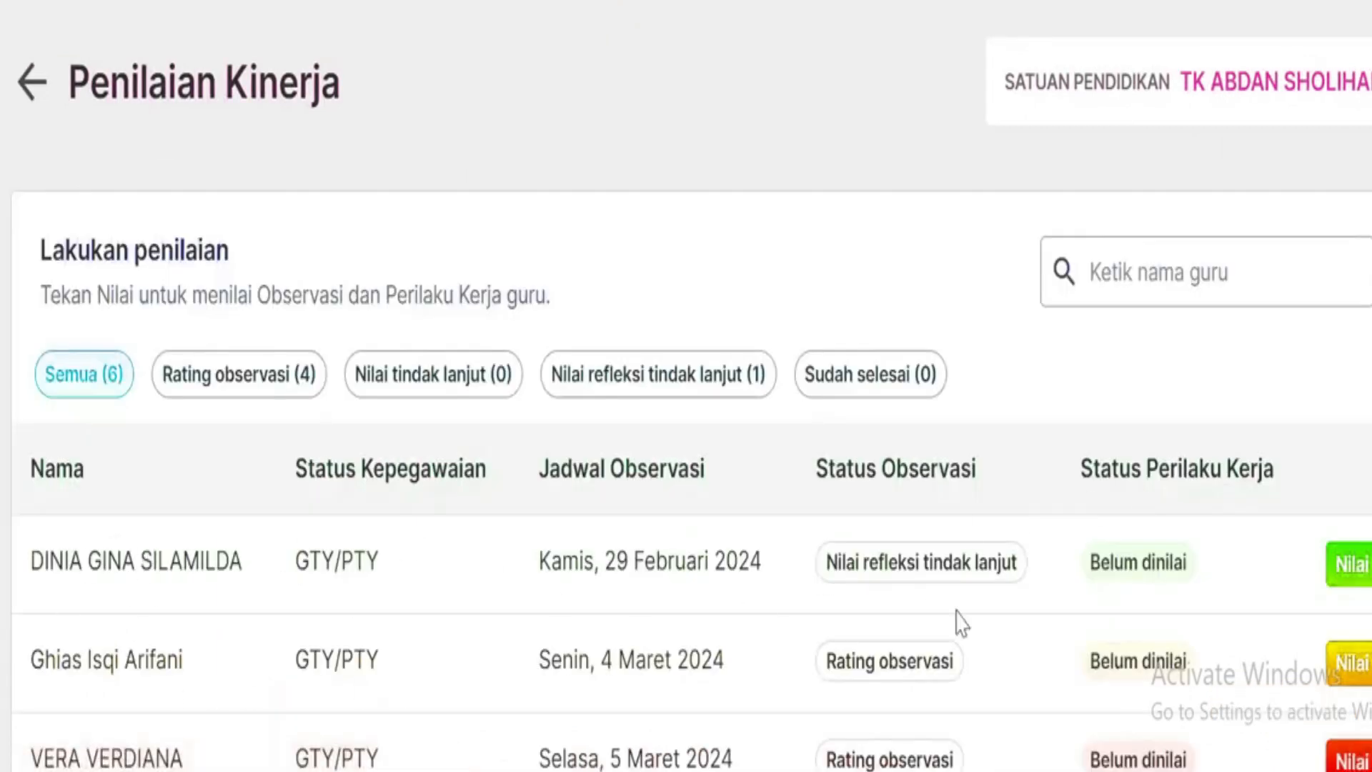
{"action": "left_click", "coordinate": [1360, 582]}
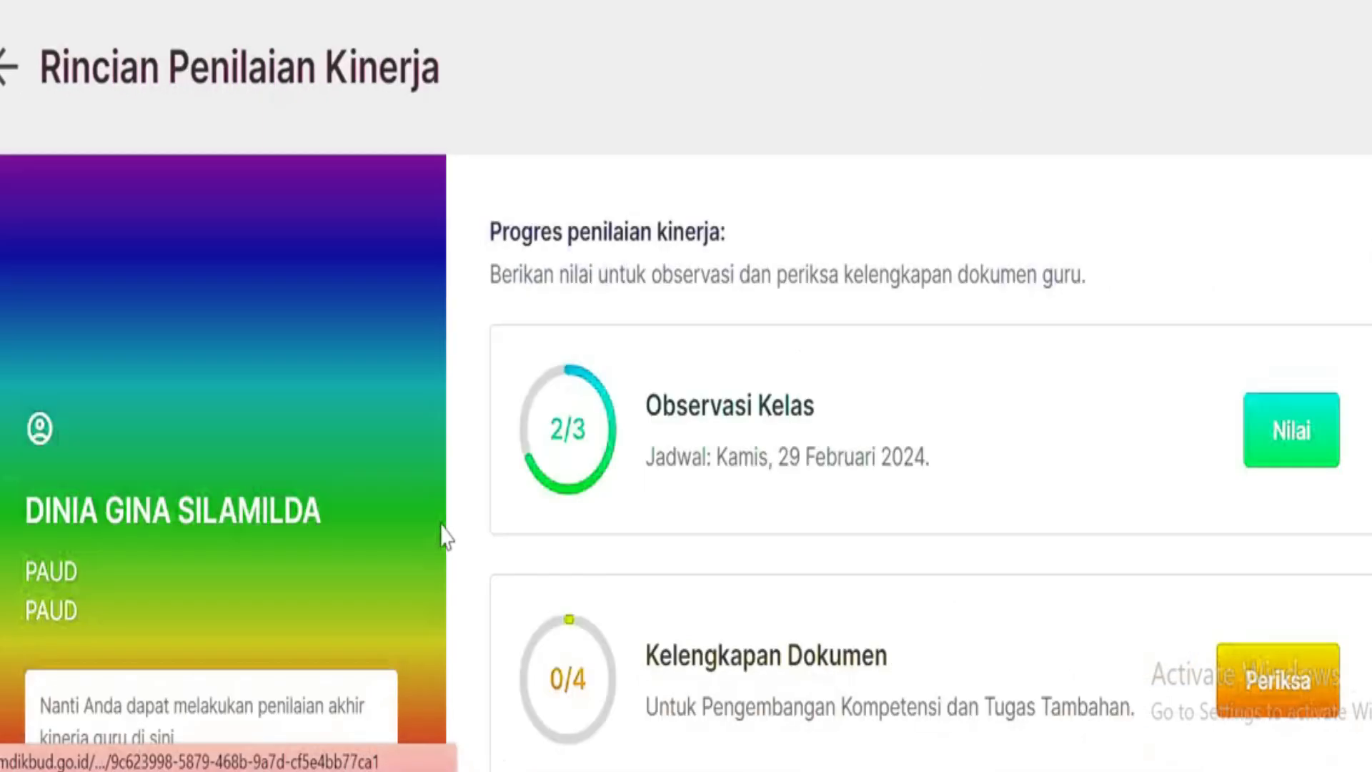
{"action": "scroll", "coordinate": [786, 458], "scroll_direction": "down", "scroll_amount": 2}
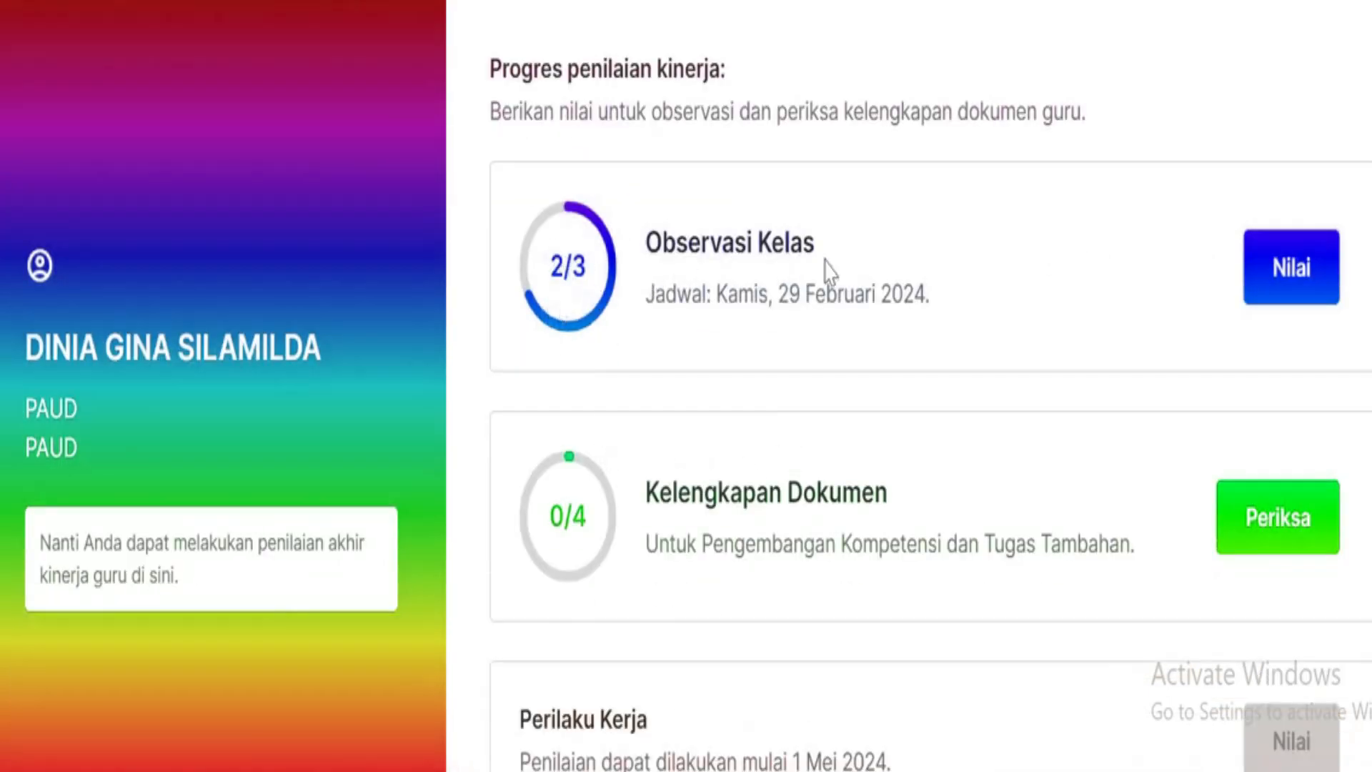
{"action": "scroll", "coordinate": [743, 279], "scroll_direction": "up", "scroll_amount": 2}
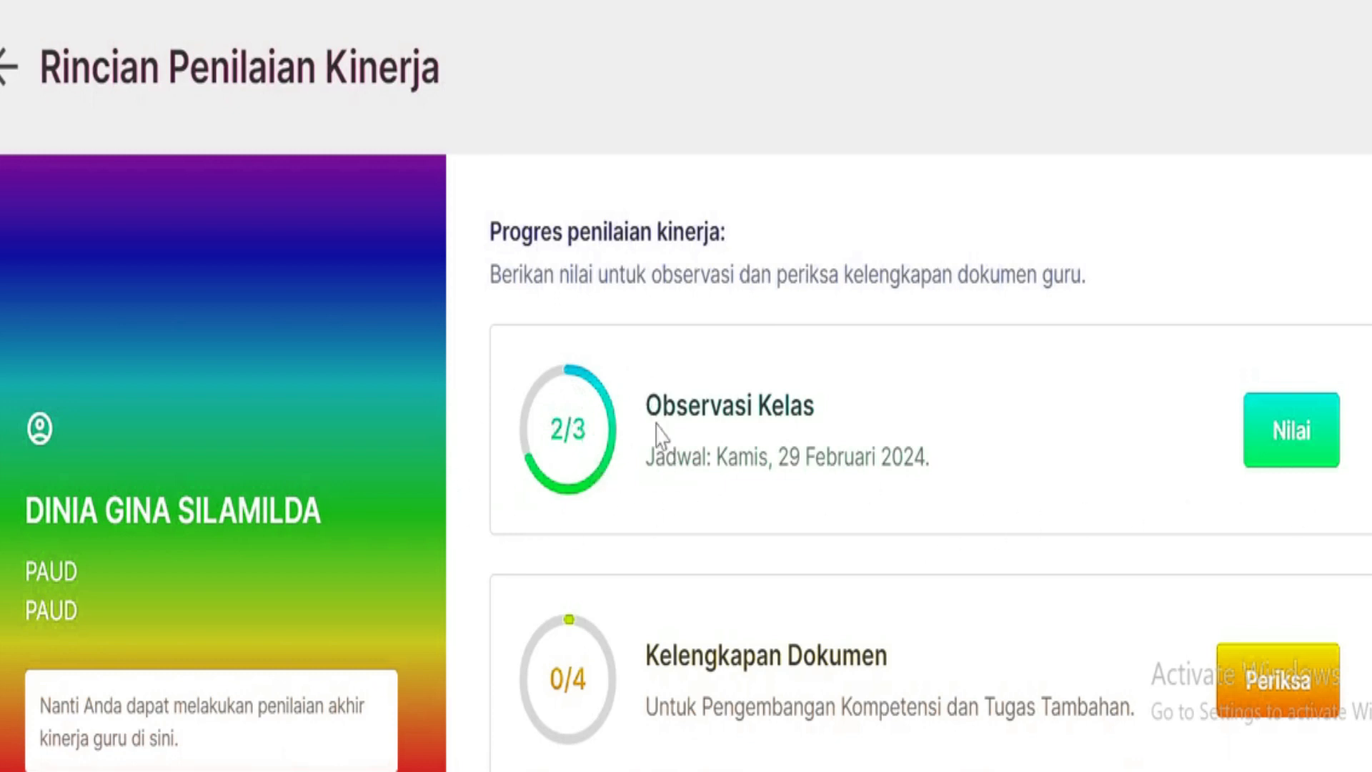
{"action": "left_click", "coordinate": [1307, 457]}
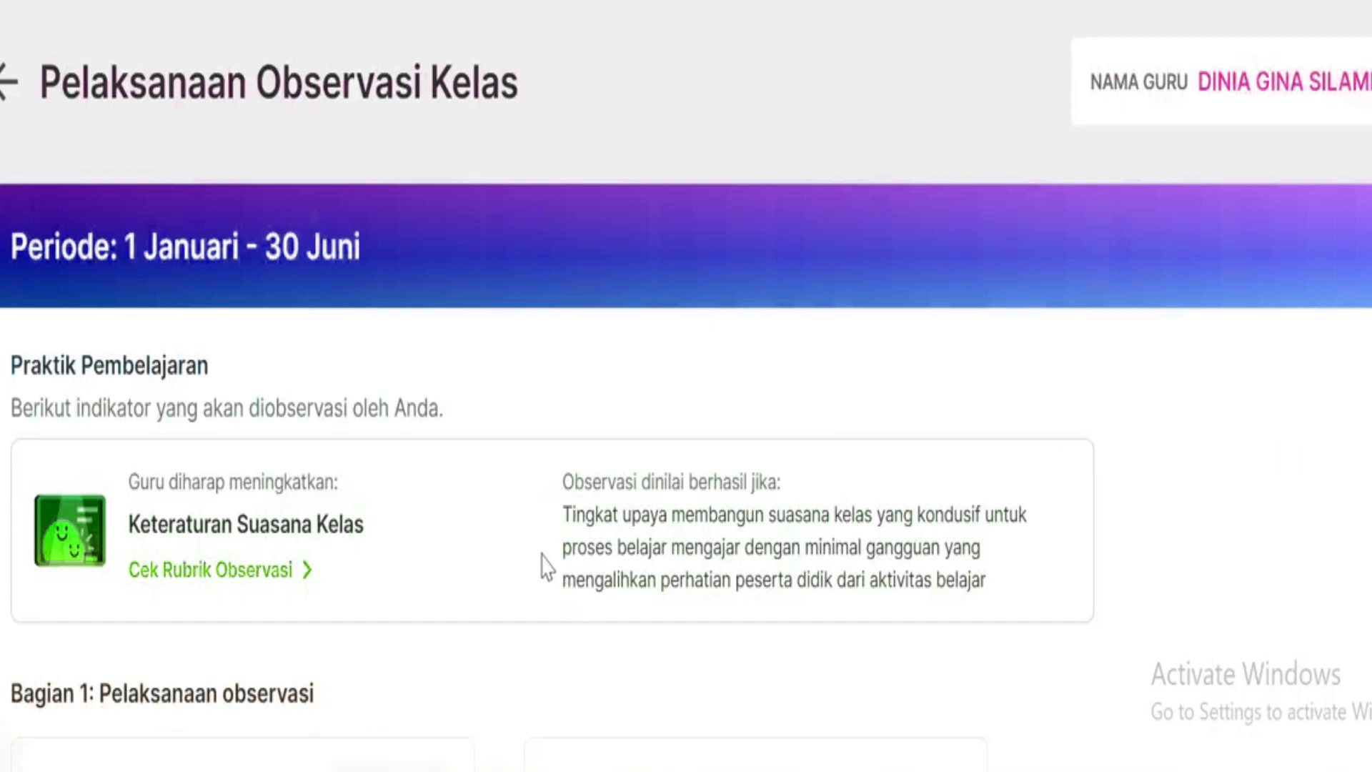
- Check the principal's observation steps for this teacher, including the rating and the follow-up document assessment
{"action": "scroll", "coordinate": [547, 568], "scroll_direction": "down", "scroll_amount": 6}
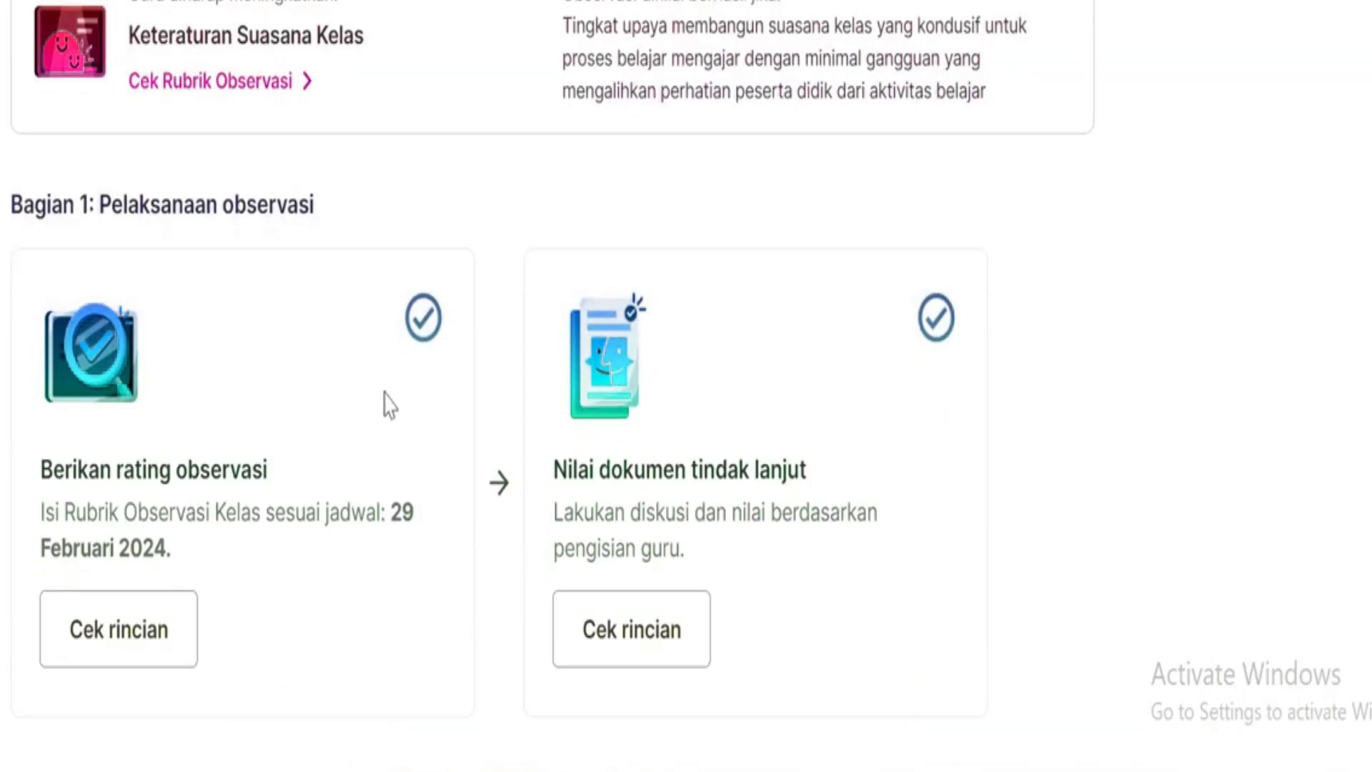
{"action": "scroll", "coordinate": [433, 365], "scroll_direction": "up", "scroll_amount": 4}
{"action": "scroll", "coordinate": [368, 576], "scroll_direction": "down", "scroll_amount": 5}
{"action": "scroll", "coordinate": [365, 570], "scroll_direction": "up", "scroll_amount": 5}
{"action": "scroll", "coordinate": [851, 361], "scroll_direction": "down", "scroll_amount": 9}
{"action": "scroll", "coordinate": [374, 551], "scroll_direction": "down", "scroll_amount": 4}
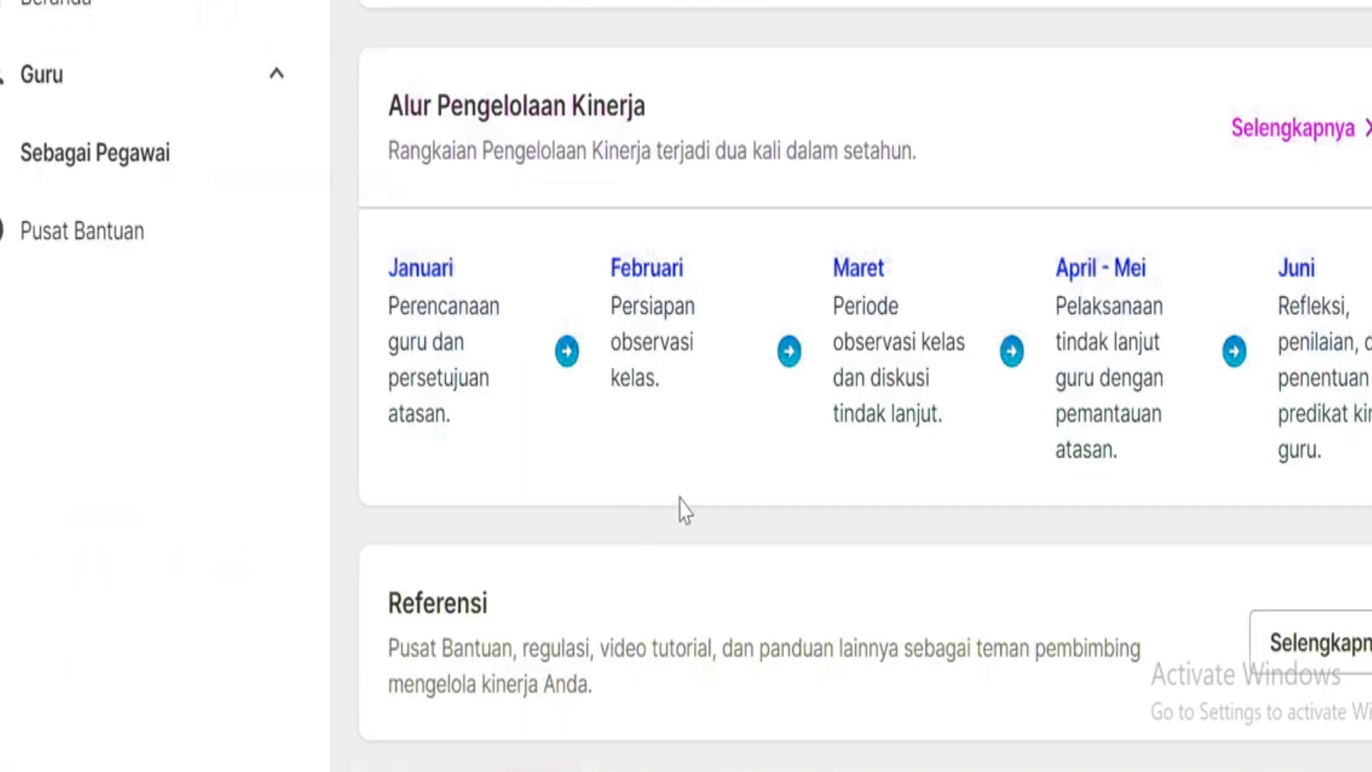
- In the teacher's Alur Pengelolaan Kinerja, highlight the April - Mei stage and its description of follow-up implementation
{"action": "left_click_drag", "start_coordinate": [1157, 239], "coordinate": [1048, 240]}
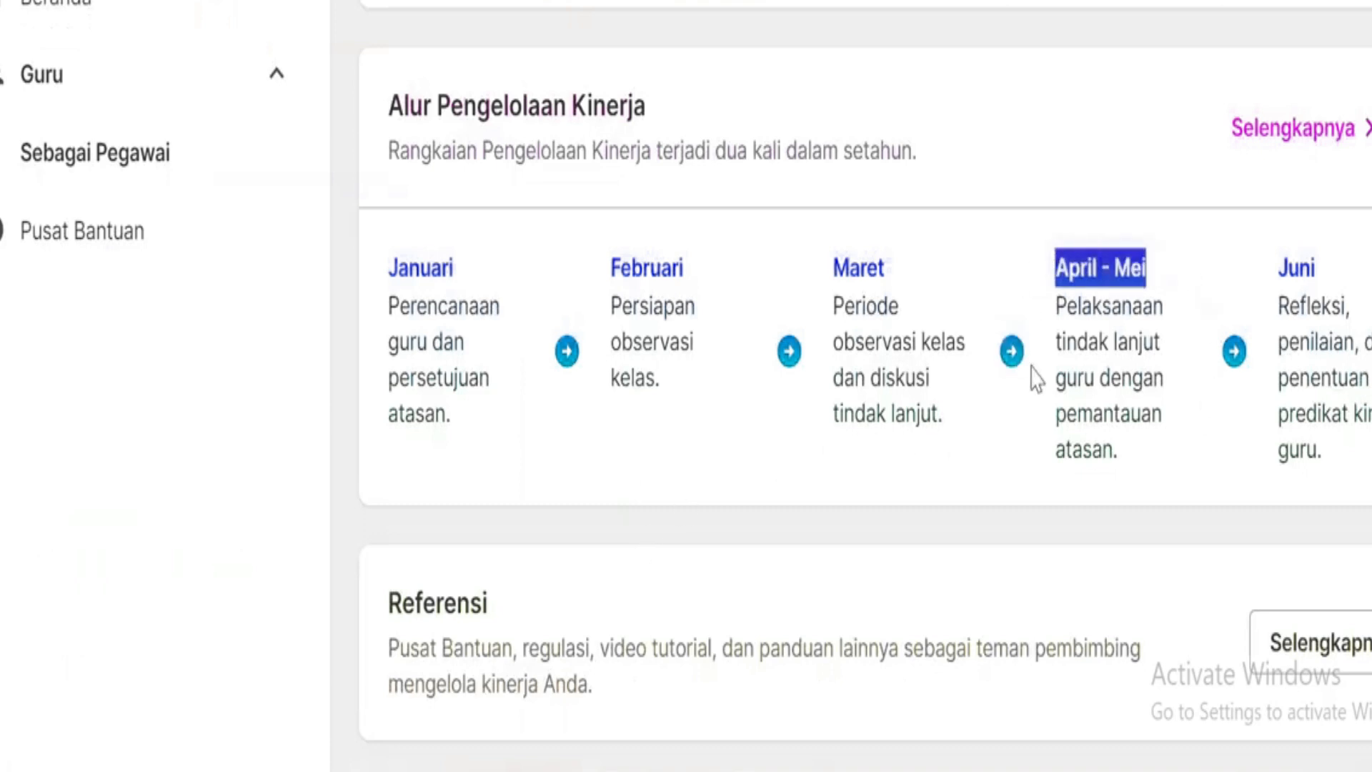
{"action": "left_click_drag", "start_coordinate": [1055, 303], "coordinate": [1128, 469]}
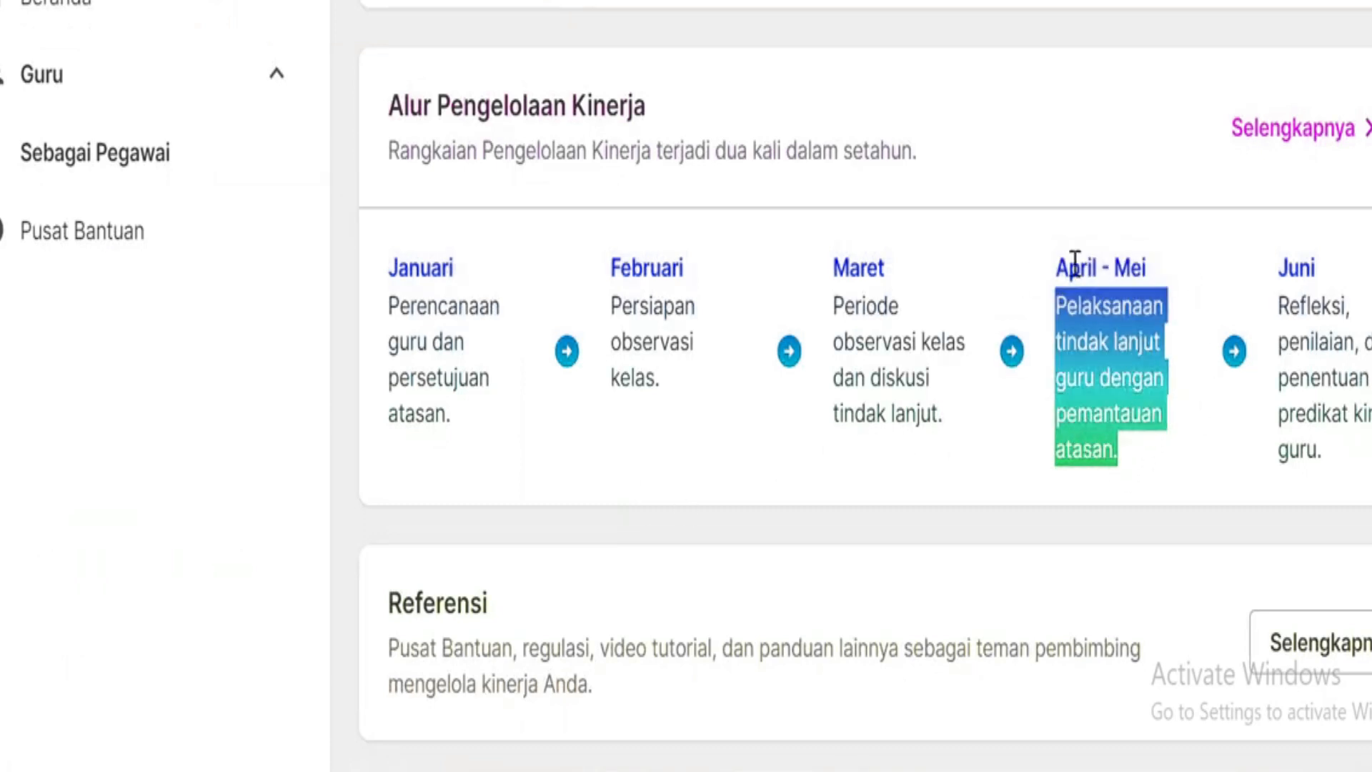
{"action": "left_click", "coordinate": [1162, 278]}
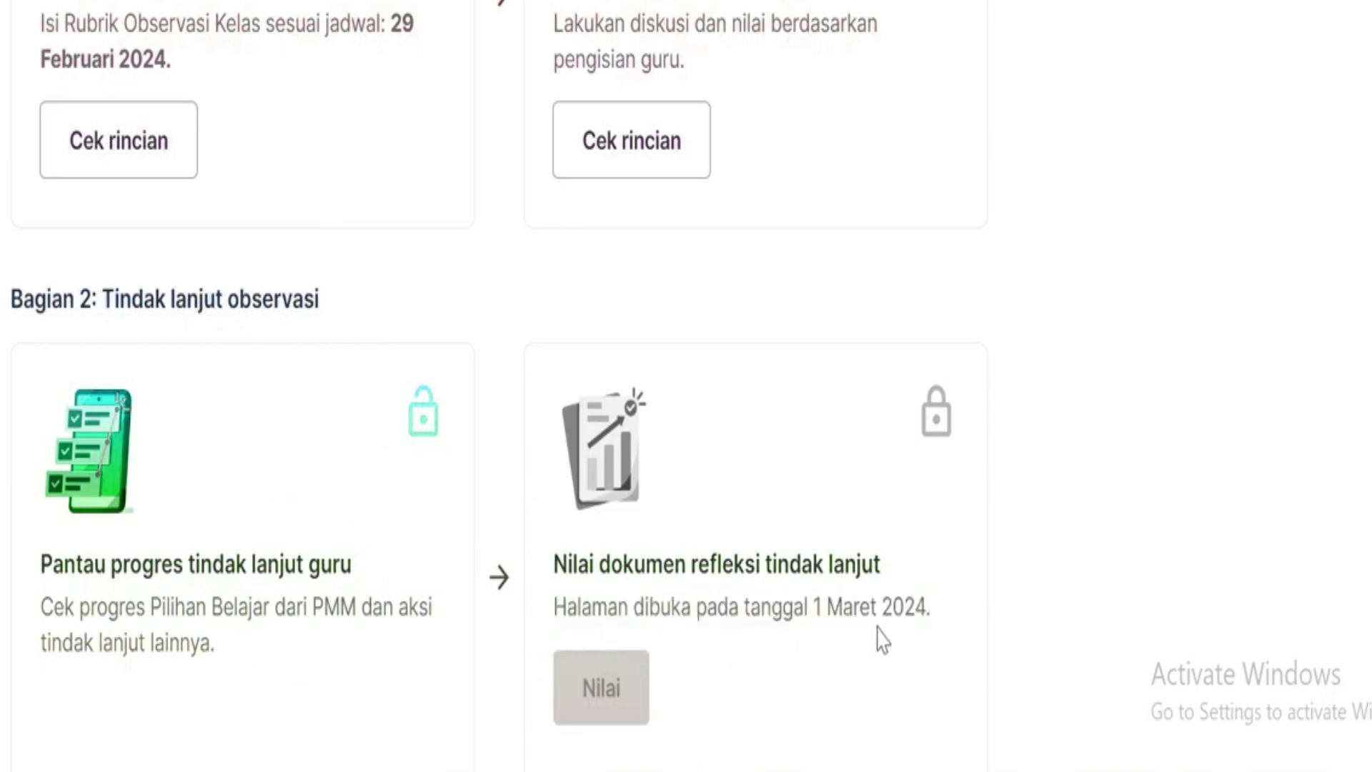
- Leave the principal's class observation page and return from Tugas Tambahan to the teacher's Pelaksanaan Kinerja overview
{"action": "scroll", "coordinate": [883, 590], "scroll_direction": "up", "scroll_amount": 9}
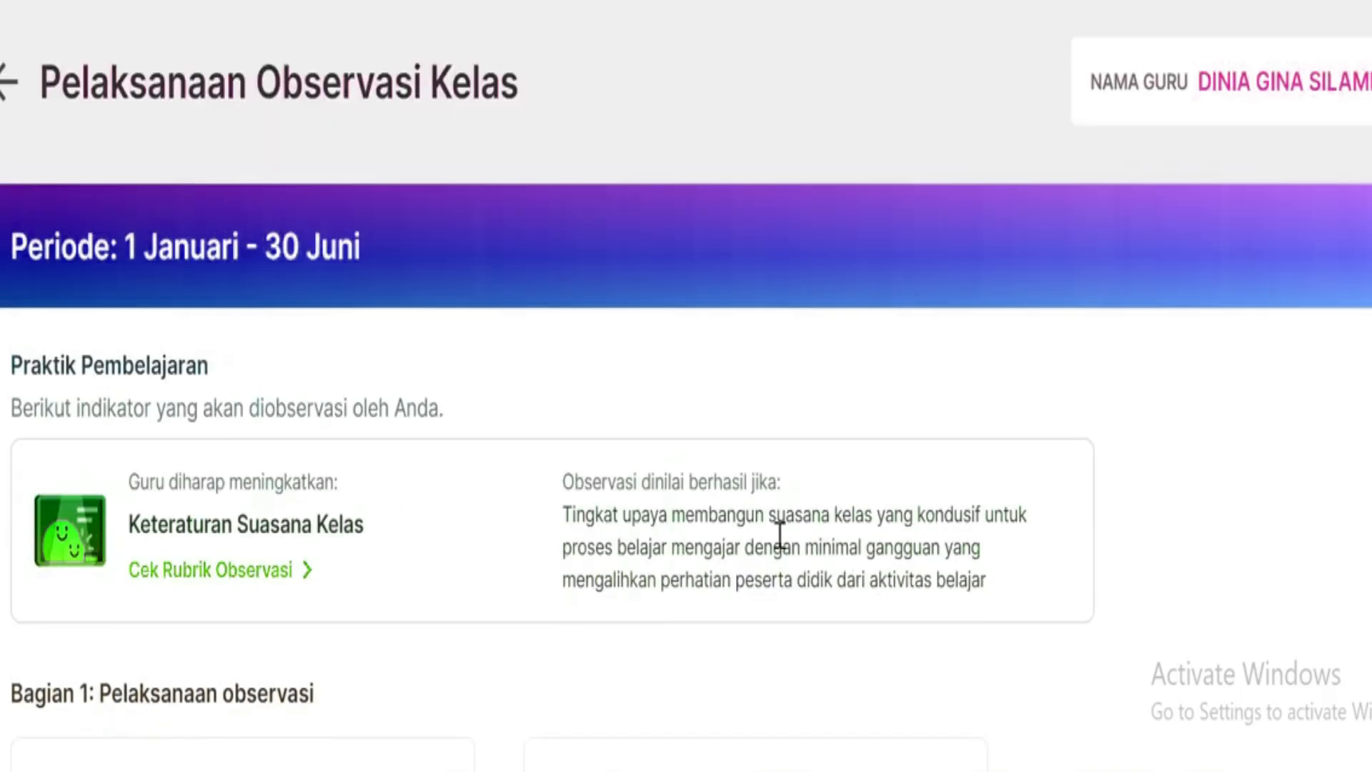
{"action": "left_click", "coordinate": [5, 84]}
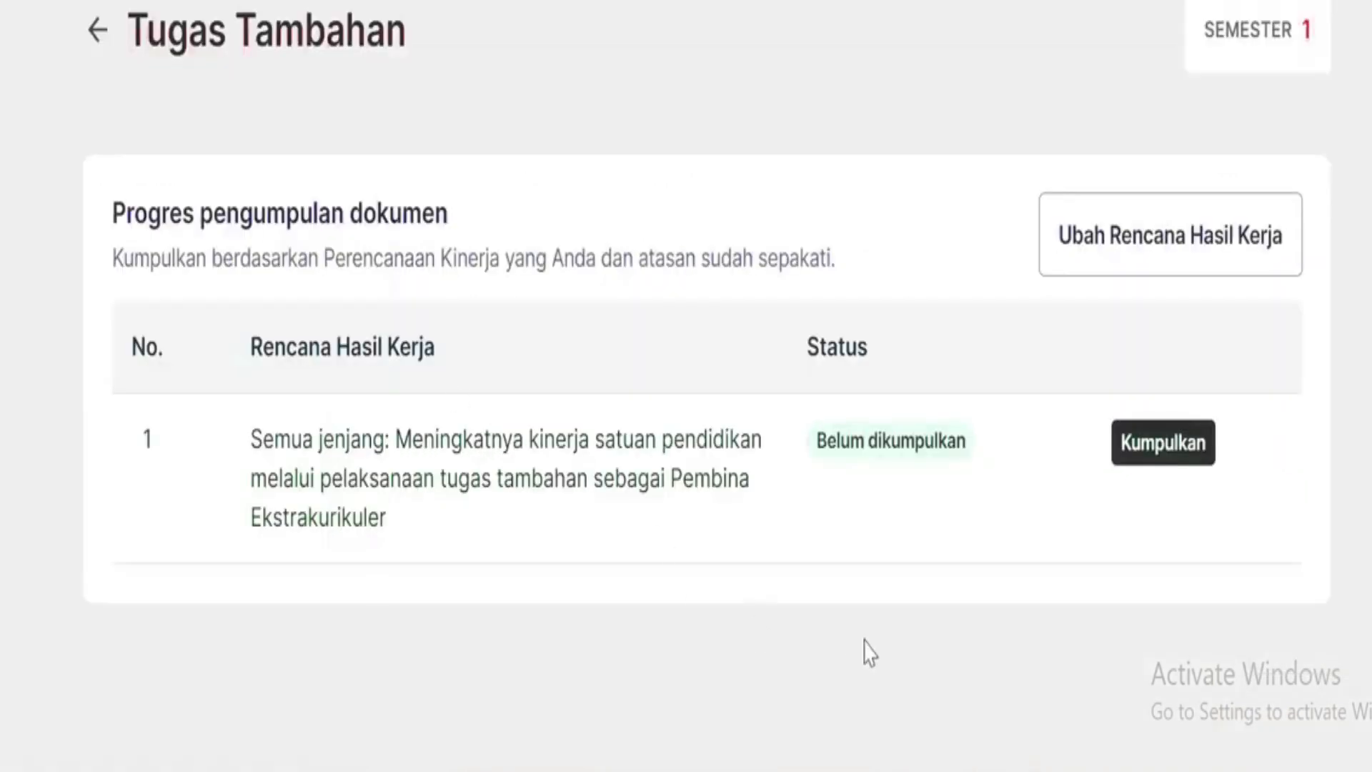
{"action": "left_click", "coordinate": [88, 39]}
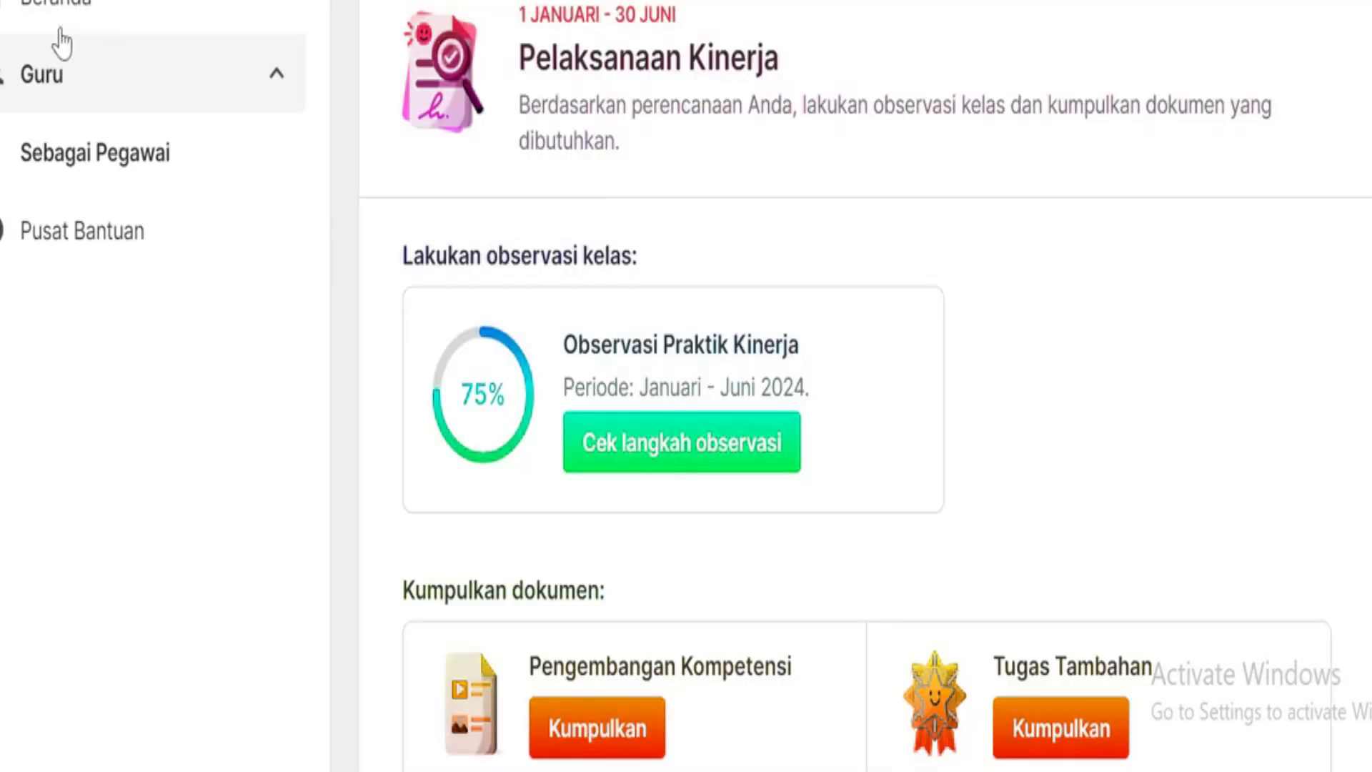
{"action": "right_click", "coordinate": [0, 0]}
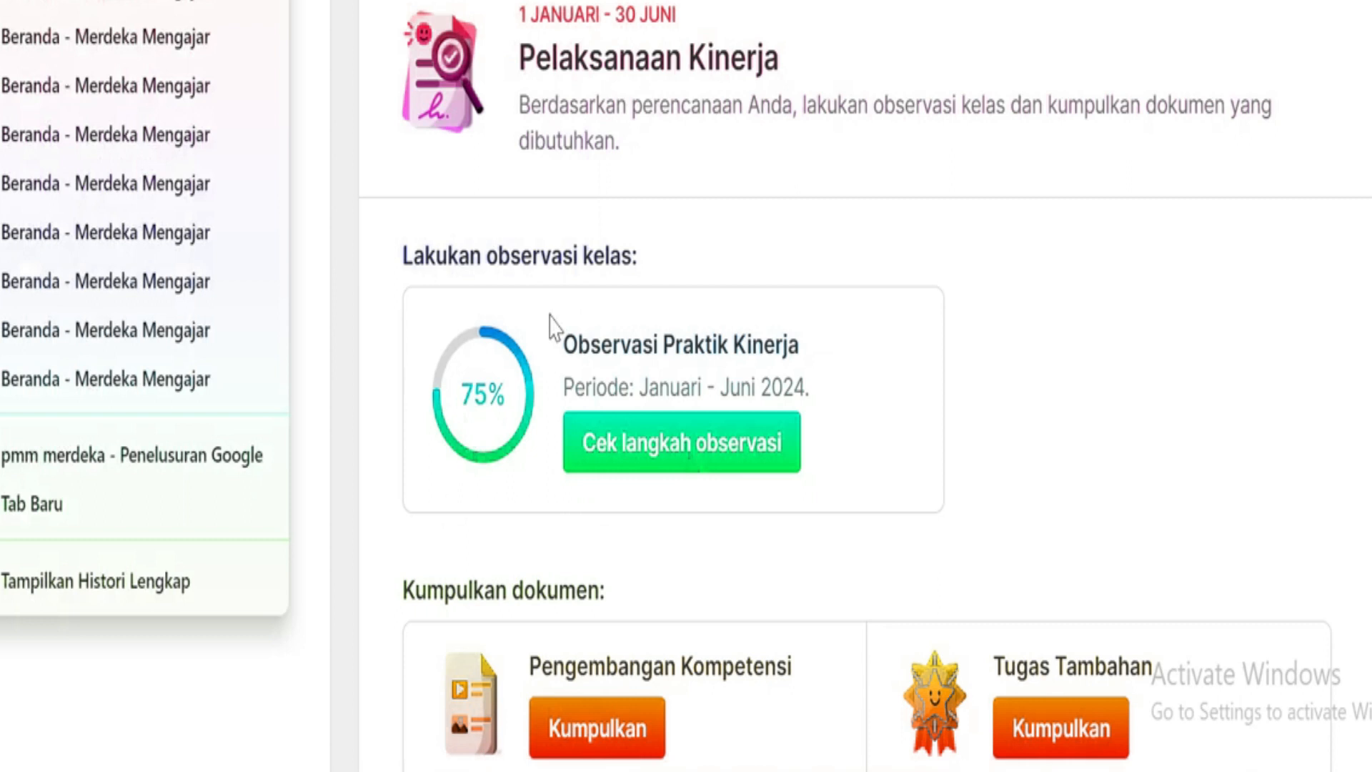
{"action": "left_click", "coordinate": [915, 412]}
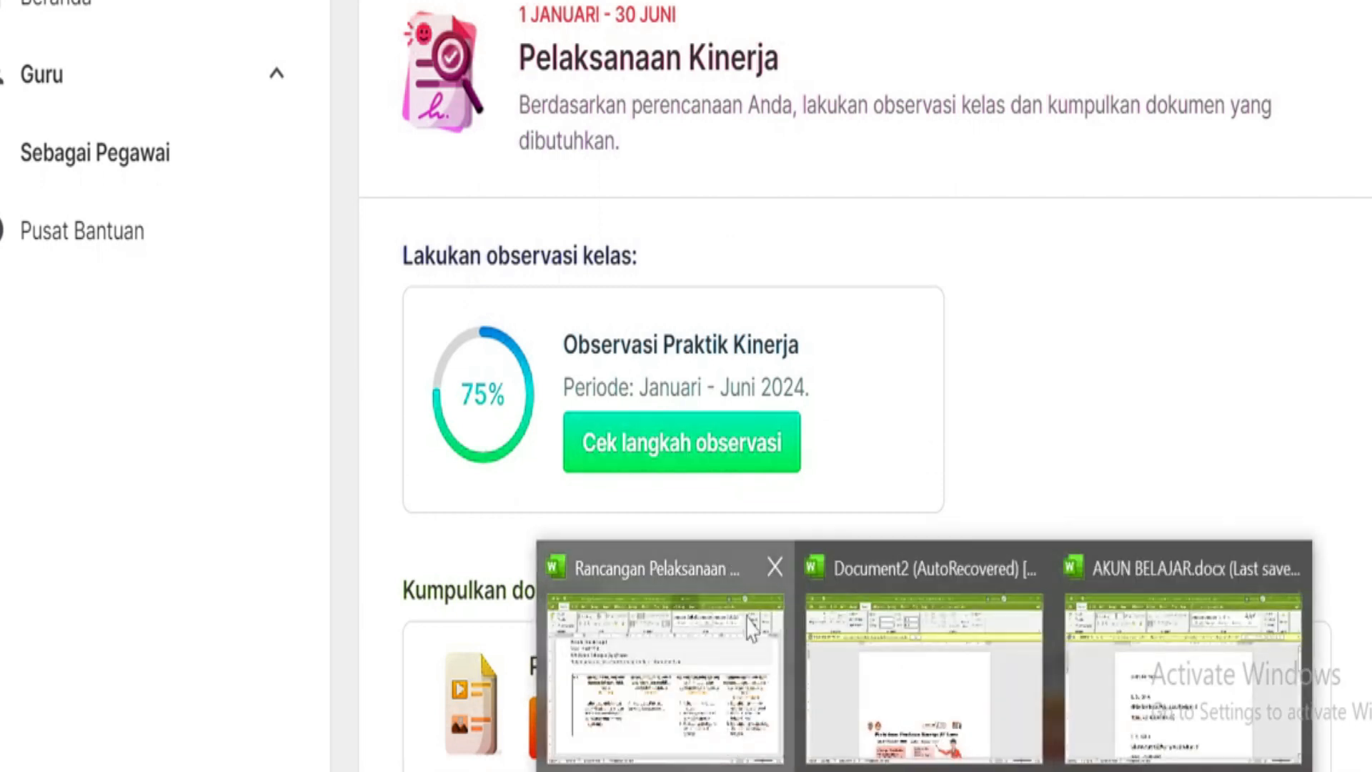
- Switch to the Rancangan Pelaksanaan document in Word and go to the heading "Bagaimana tahap akhir penyelesaian pengelolaan kinerja Guru di PMM?"
{"action": "left_click", "coordinate": [752, 629]}
{"action": "scroll", "coordinate": [759, 527], "scroll_direction": "down", "scroll_amount": 5}
{"action": "scroll", "coordinate": [761, 522], "scroll_direction": "up", "scroll_amount": 2}
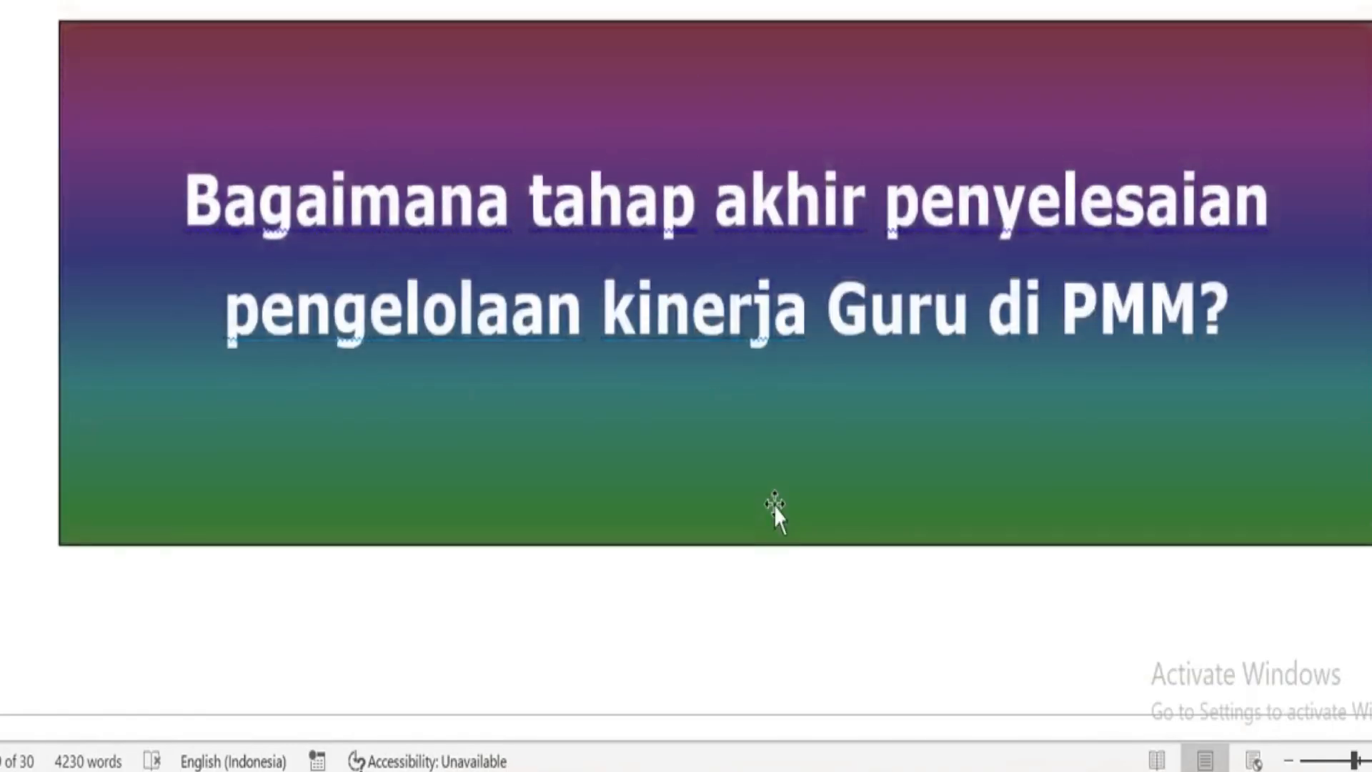